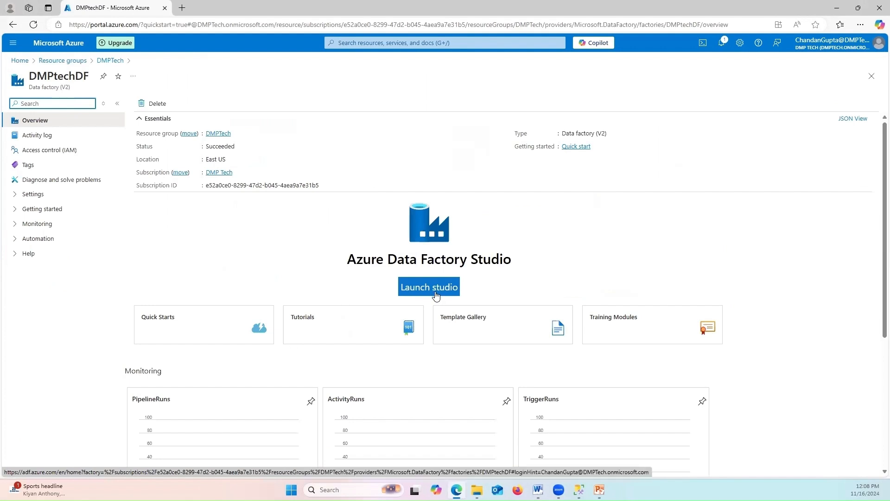
Launch Data Factory Studio for DMPtechDF, then switch to SQL Server Management Studio
{"action": "left_click", "coordinate": [437, 291]}
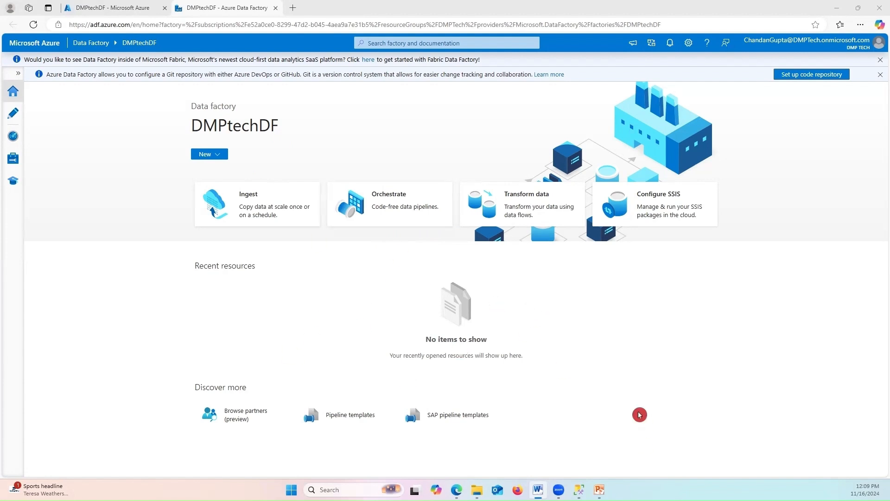
{"action": "left_click", "coordinate": [579, 490]}
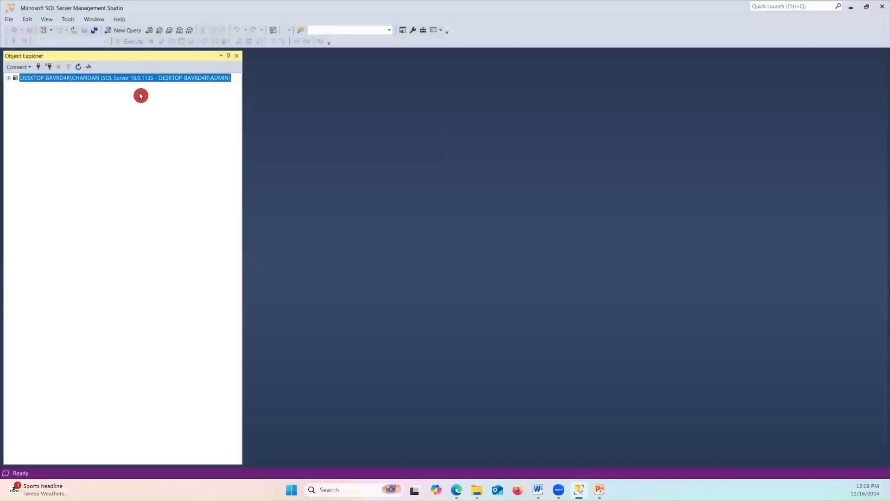
Expand the local server in Object Explorer, collapse Security, and start a new query on master
{"action": "left_click", "coordinate": [8, 78]}
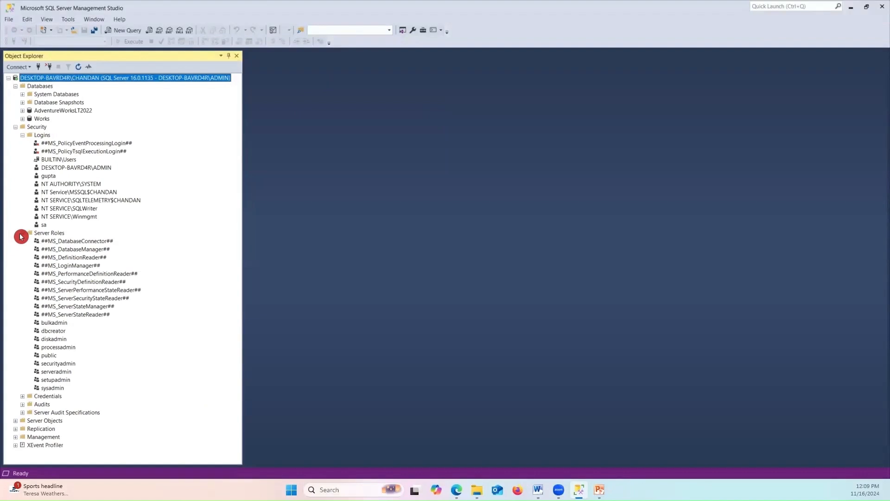
{"action": "left_click", "coordinate": [851, 7]}
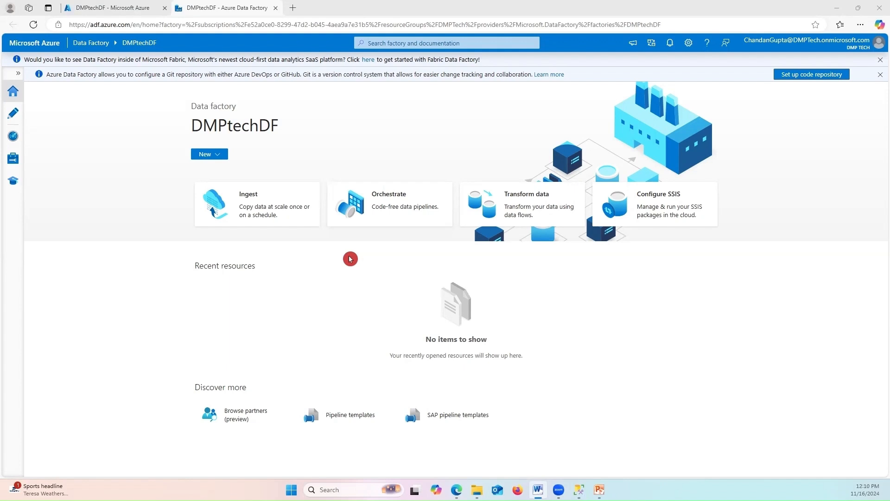
{"action": "left_click", "coordinate": [582, 490]}
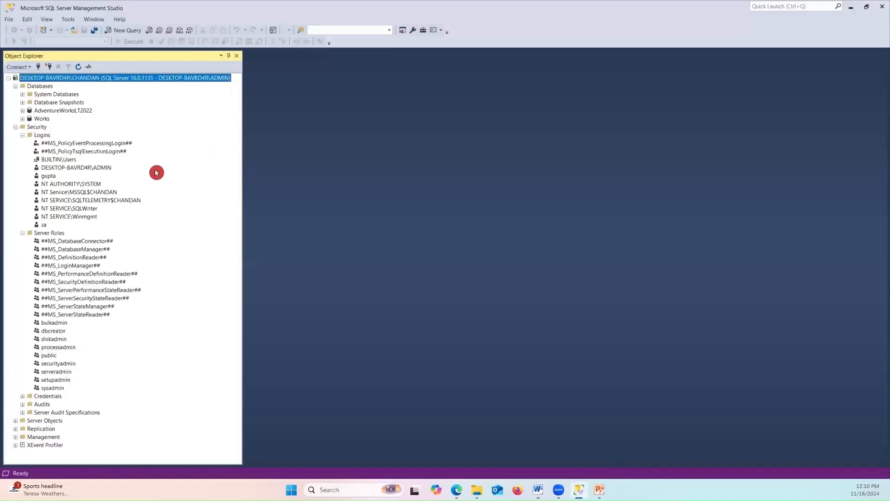
{"action": "left_click", "coordinate": [15, 126]}
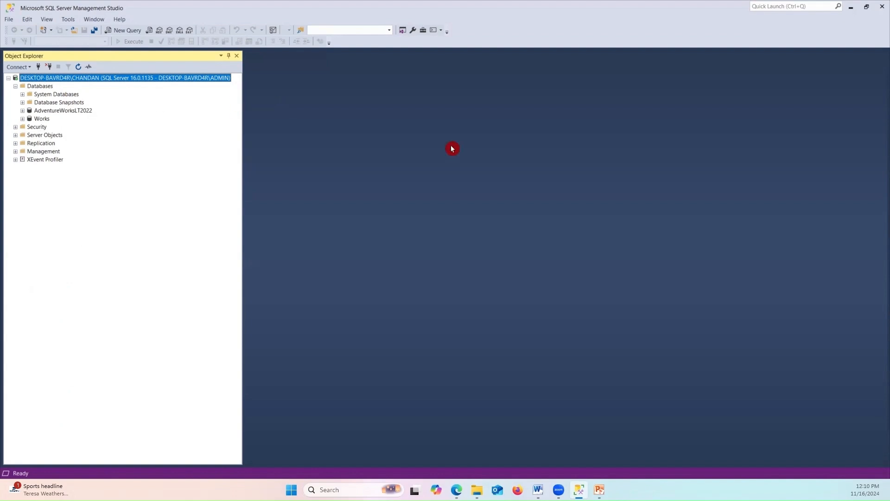
{"action": "left_click", "coordinate": [130, 29]}
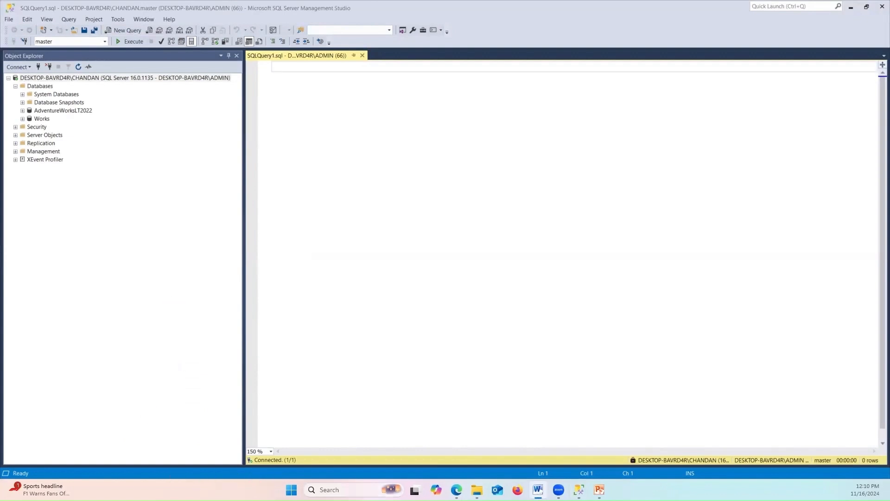
{"action": "left_click", "coordinate": [330, 490]}
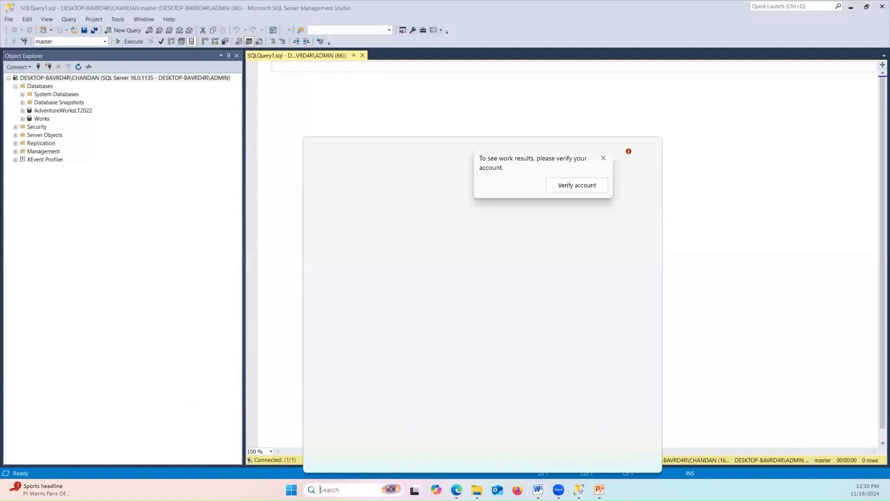
{"action": "type", "text": "SQL"}
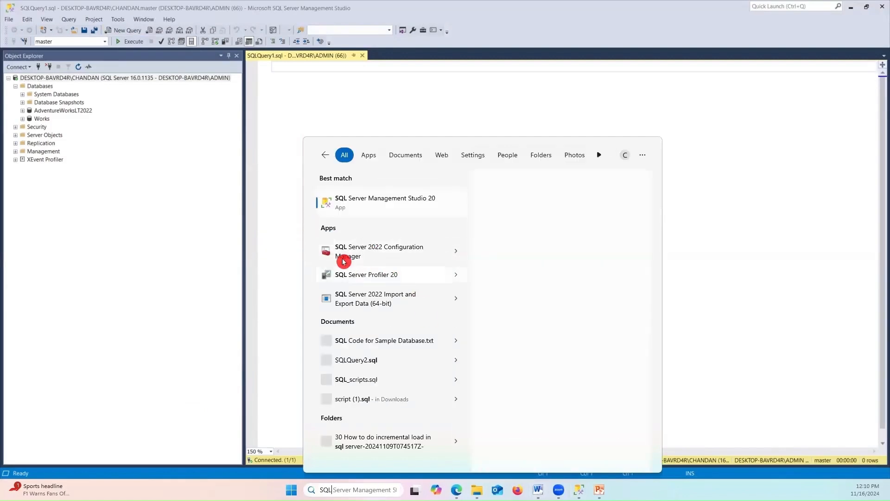
{"action": "left_click", "coordinate": [368, 255]}
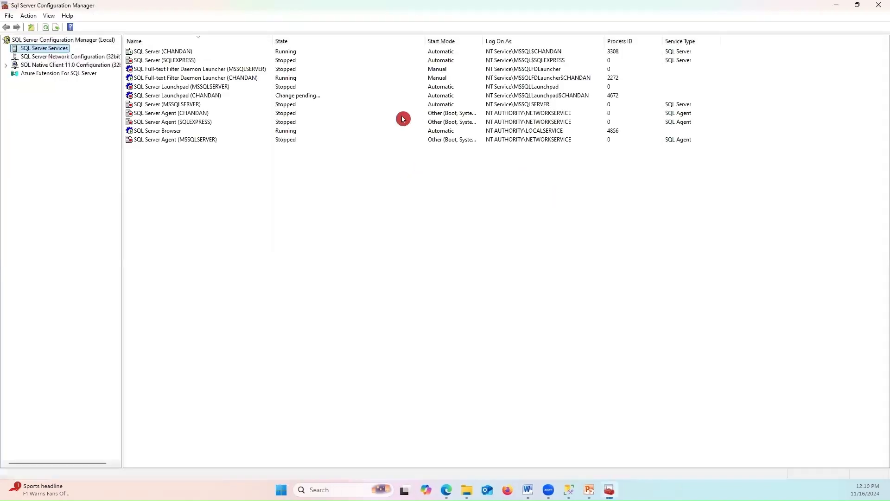
{"action": "left_click", "coordinate": [184, 52]}
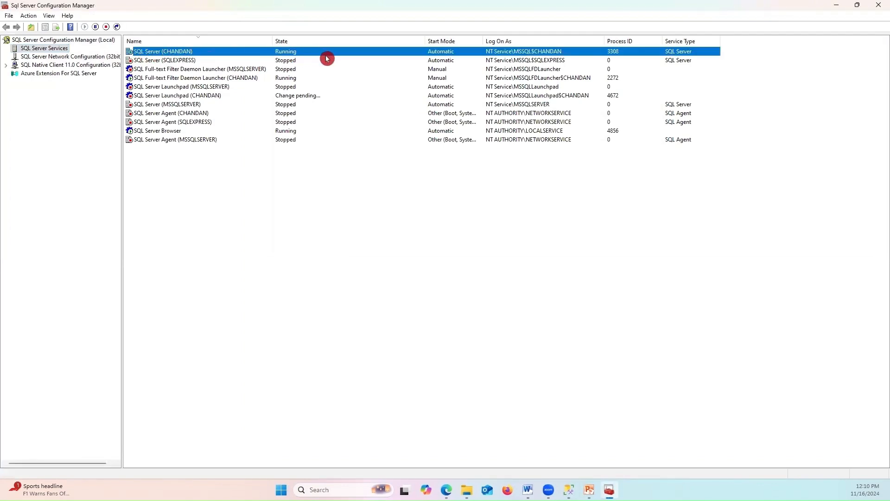
{"action": "right_click", "coordinate": [283, 55]}
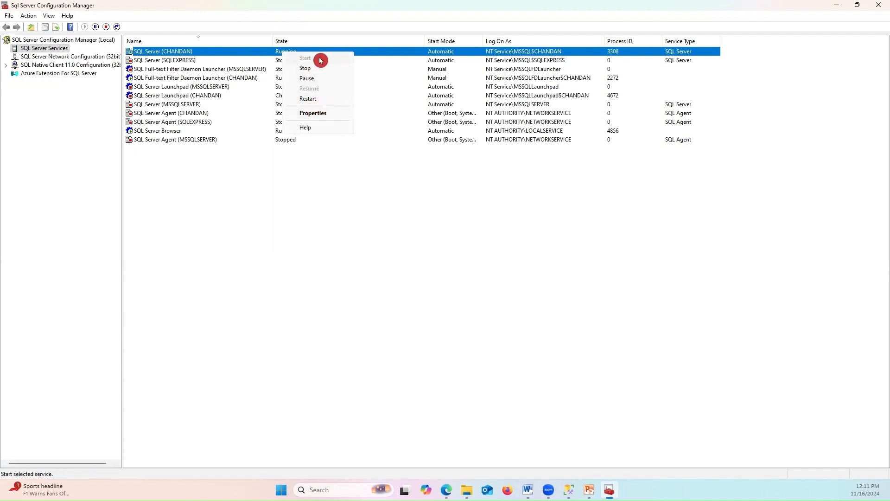
{"action": "left_click", "coordinate": [402, 198]}
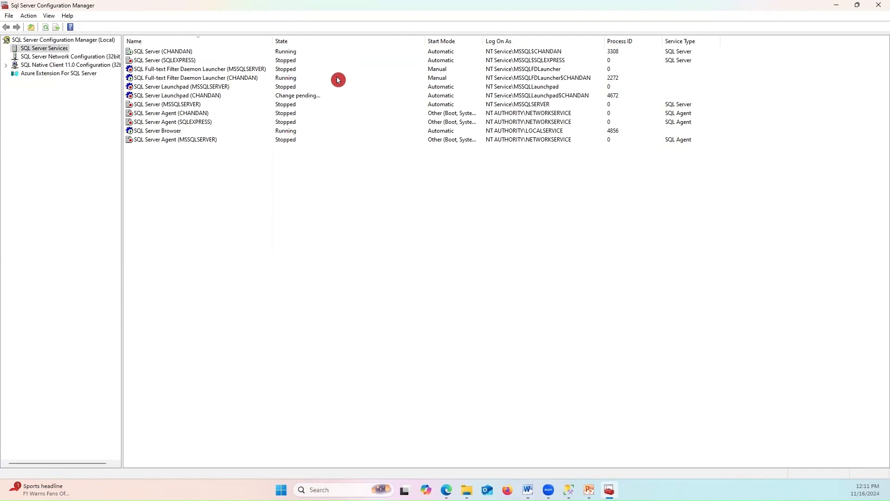
{"action": "left_click", "coordinate": [878, 8]}
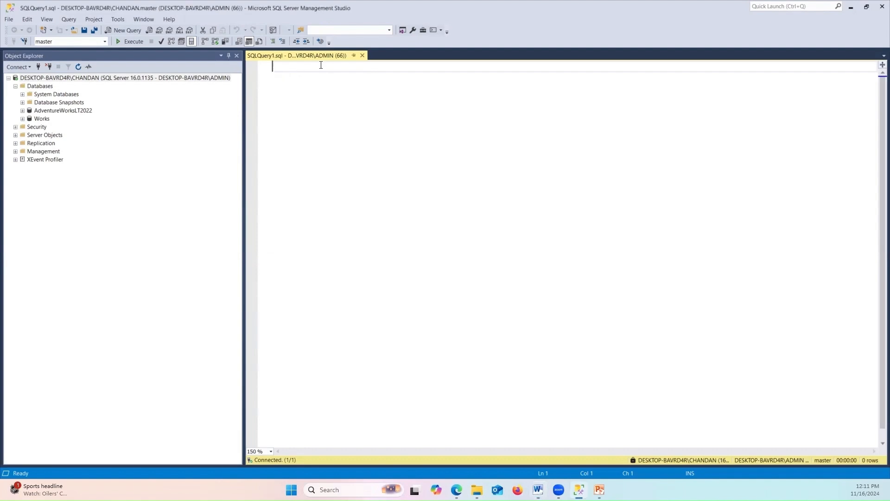
Write a script creating login CH with a password and user CH for login CH
{"action": "type", "text": "Crete"}
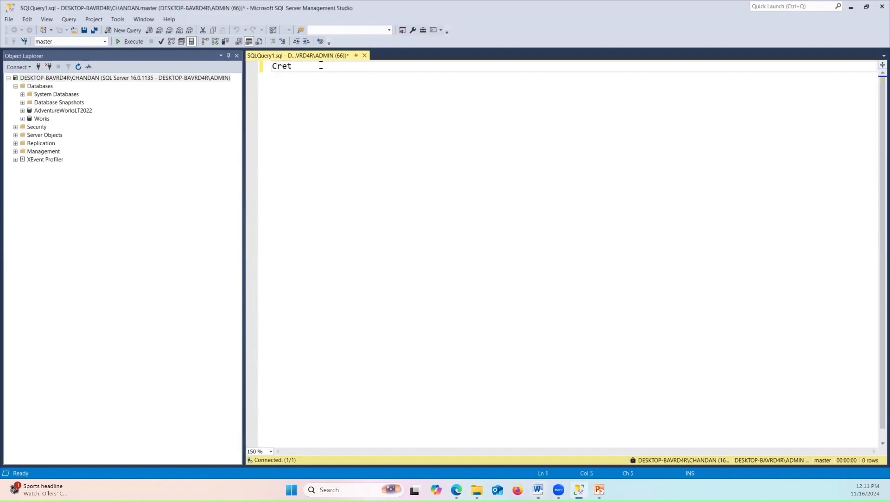
{"action": "double_click", "coordinate": [287, 69]}
{"action": "type", "text": "Create login CH with Pass"}
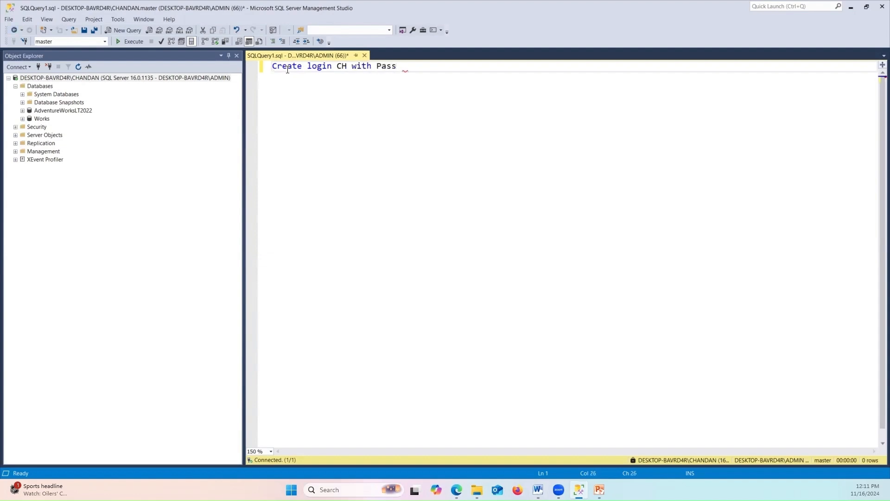
{"action": "type", "text": "word '2345678'"}
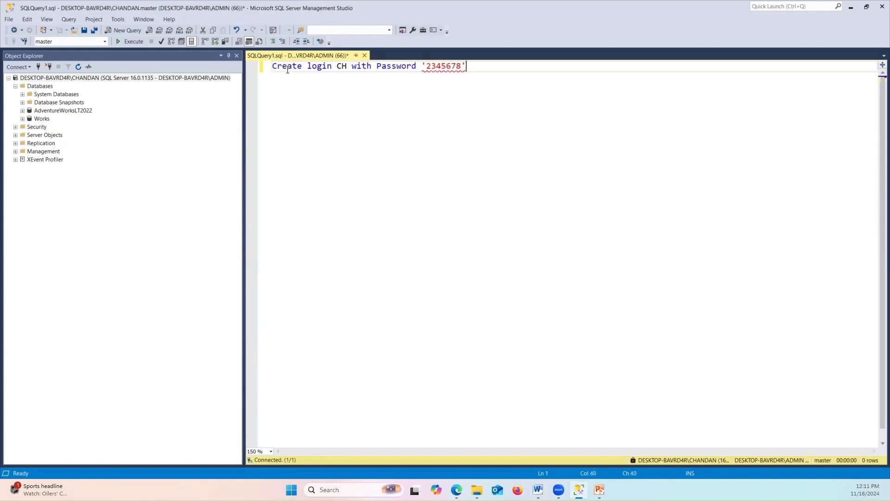
{"action": "key", "text": "Return"}
{"action": "key", "text": "Return"}
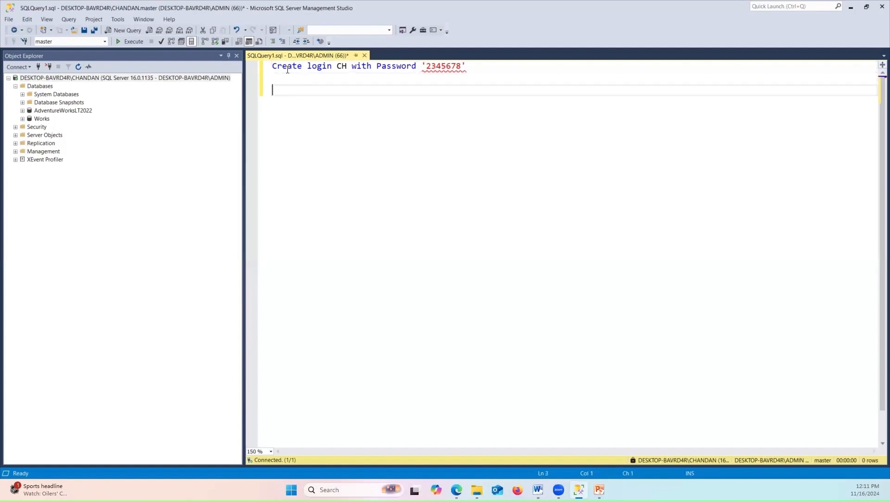
{"action": "type", "text": "create user CH for login "}
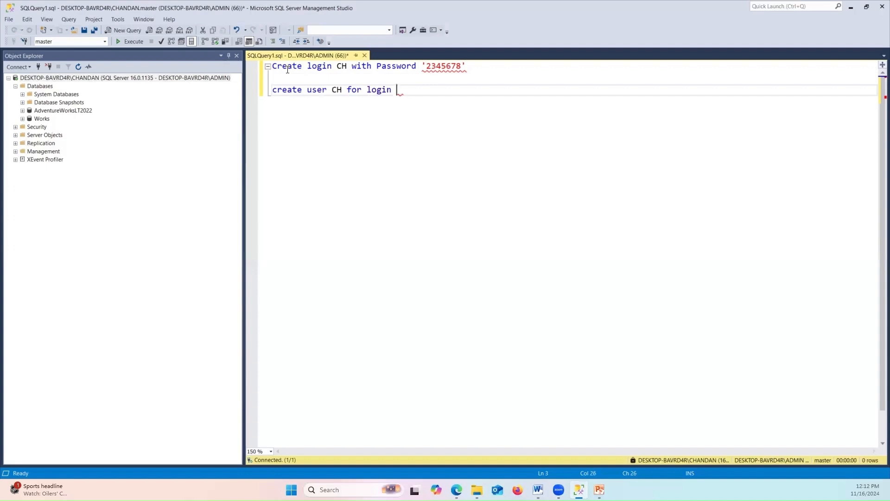
{"action": "type", "text": " CH"}
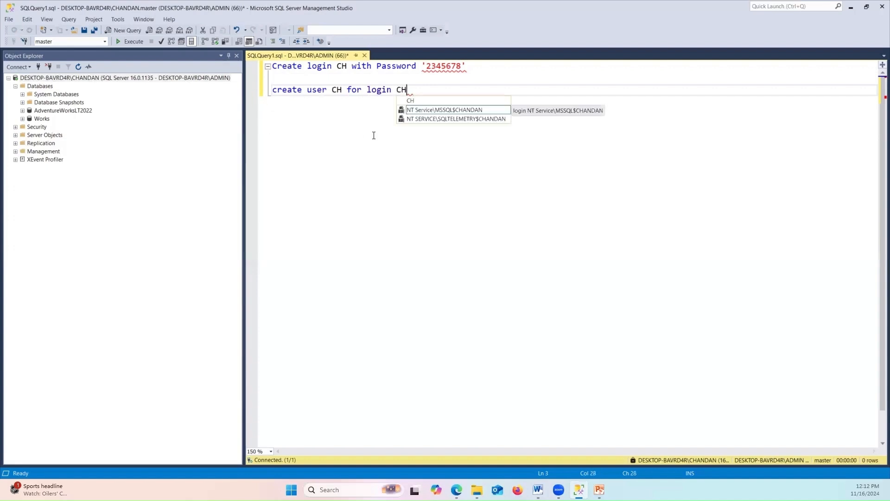
{"action": "left_click", "coordinate": [374, 135]}
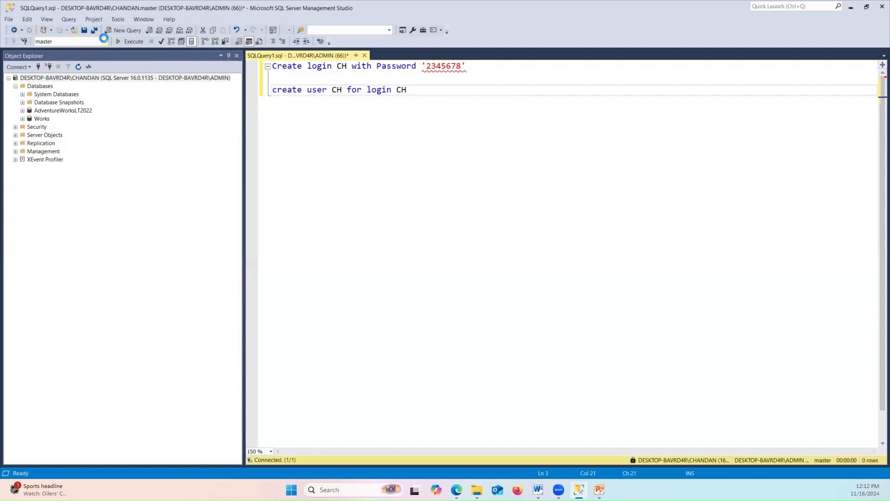
Run the whole script against AdventureWorksLT2022, which fails with a syntax error
{"action": "left_click", "coordinate": [104, 39]}
{"action": "left_click", "coordinate": [100, 54]}
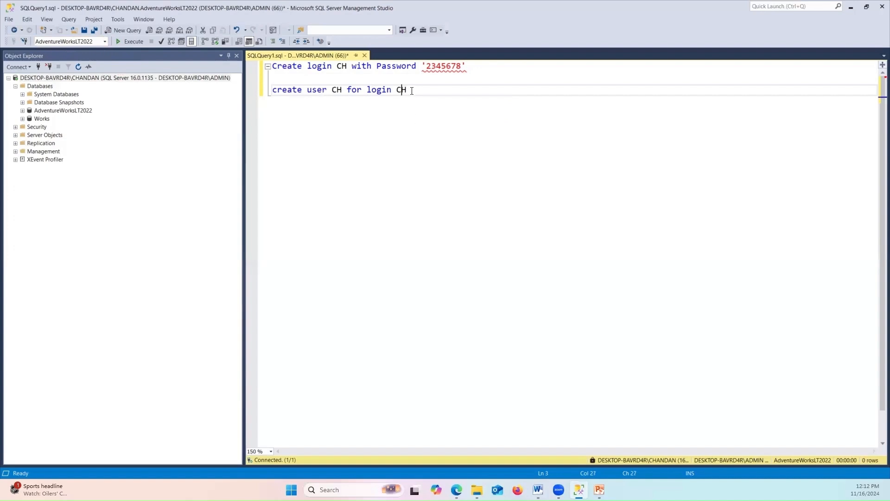
{"action": "left_click_drag", "start_coordinate": [412, 91], "coordinate": [272, 66]}
{"action": "left_click", "coordinate": [135, 42]}
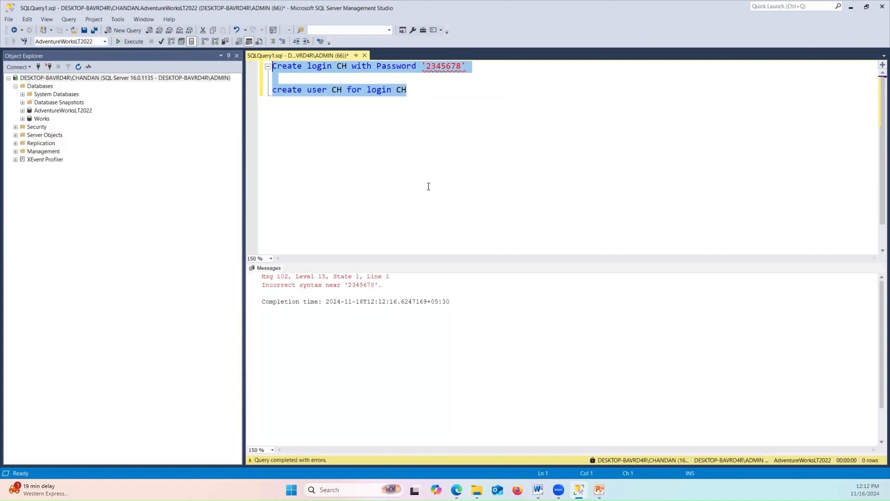
Insert '=' before the login's password value and re-run both statements successfully
{"action": "left_click", "coordinate": [488, 117]}
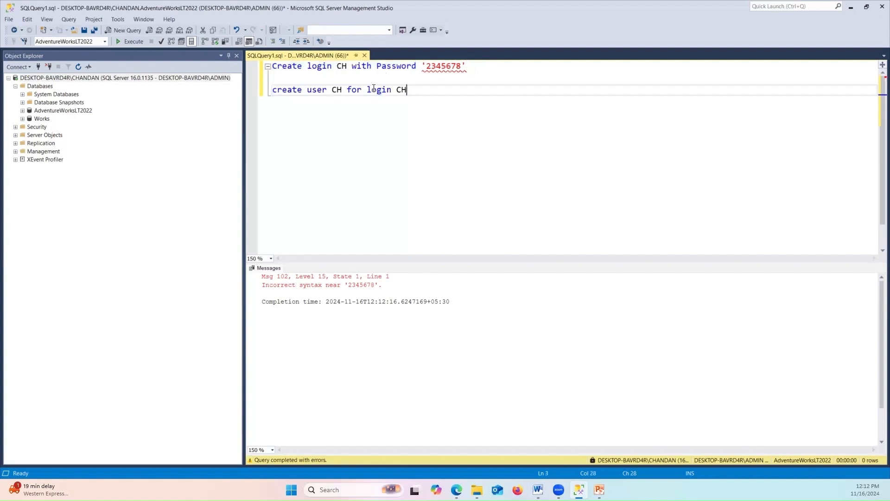
{"action": "left_click", "coordinate": [473, 68]}
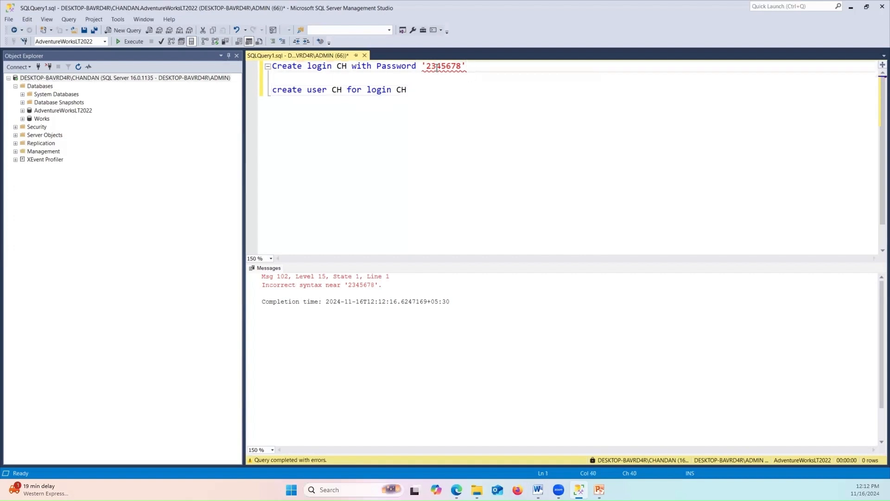
{"action": "mouse_move", "coordinate": [438, 68]}
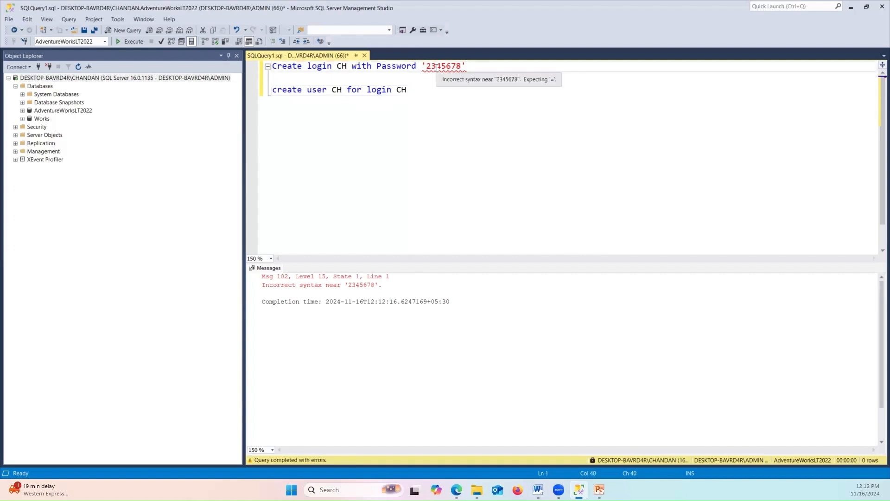
{"action": "left_click", "coordinate": [427, 66]}
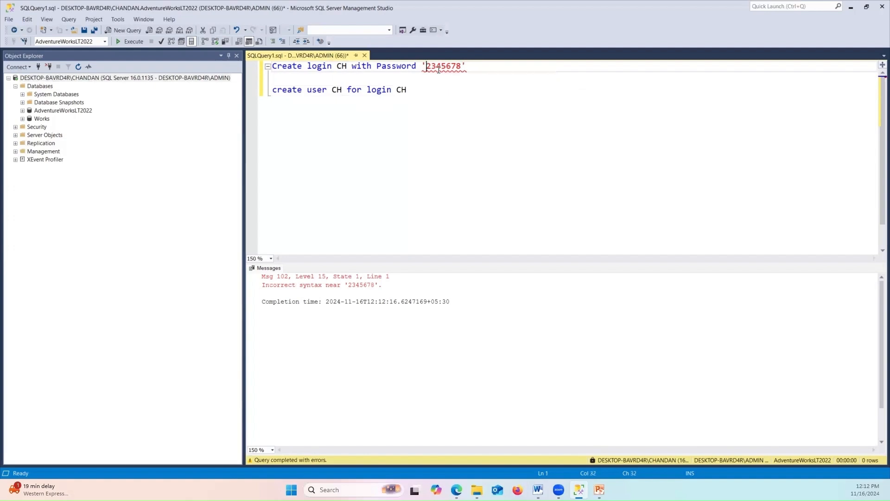
{"action": "key", "text": "Left"}
{"action": "type", "text": "="}
{"action": "left_click", "coordinate": [408, 91]}
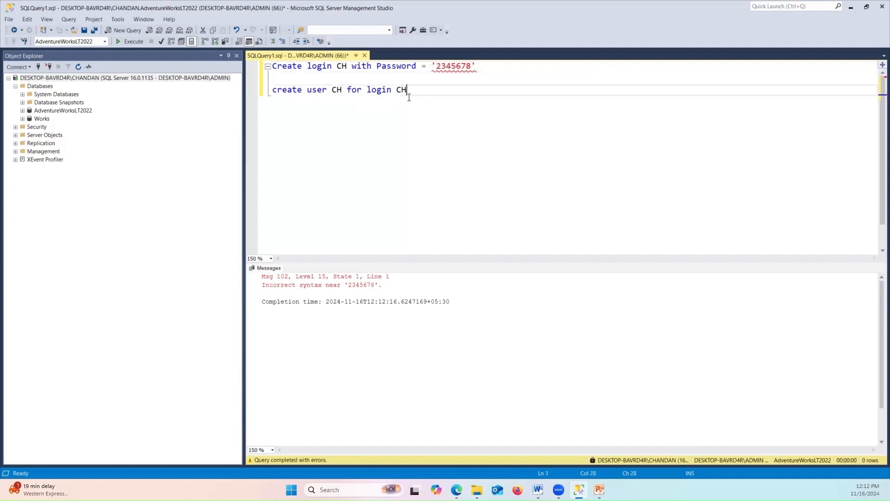
{"action": "left_click_drag", "start_coordinate": [425, 91], "coordinate": [269, 66]}
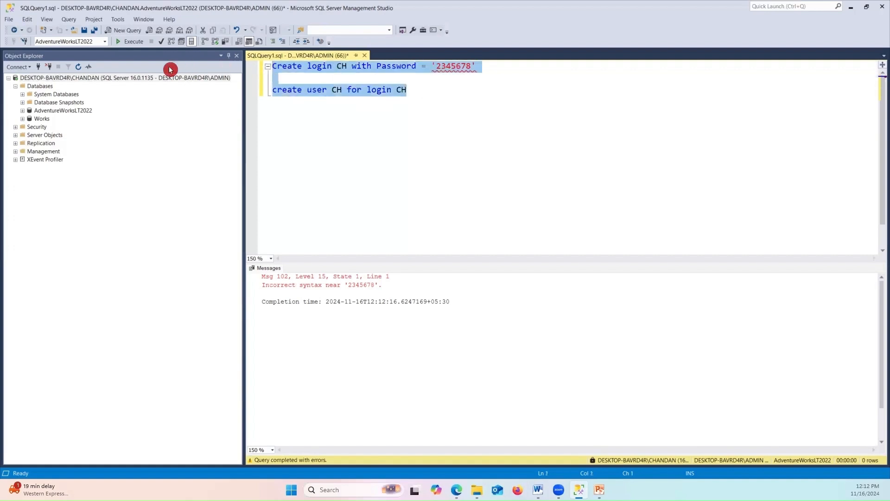
{"action": "left_click", "coordinate": [138, 42]}
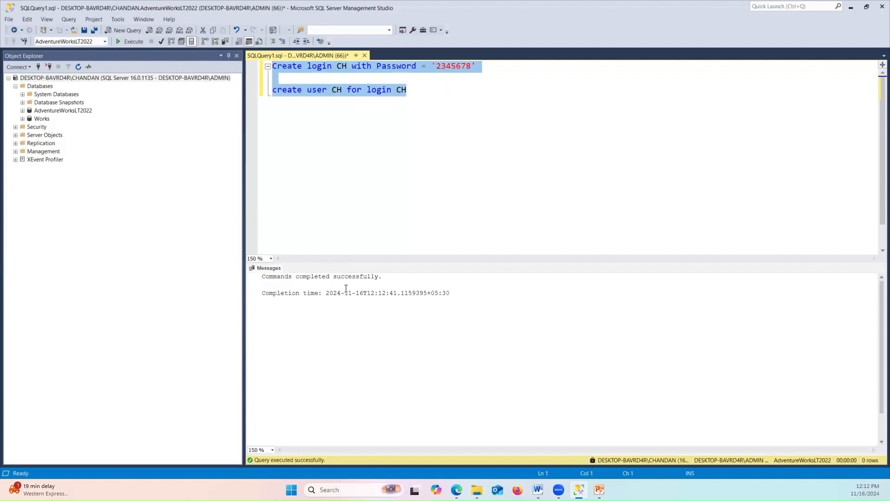
Refresh Object Explorer and expand Security > Logins to locate the new CH login
{"action": "left_click", "coordinate": [470, 91]}
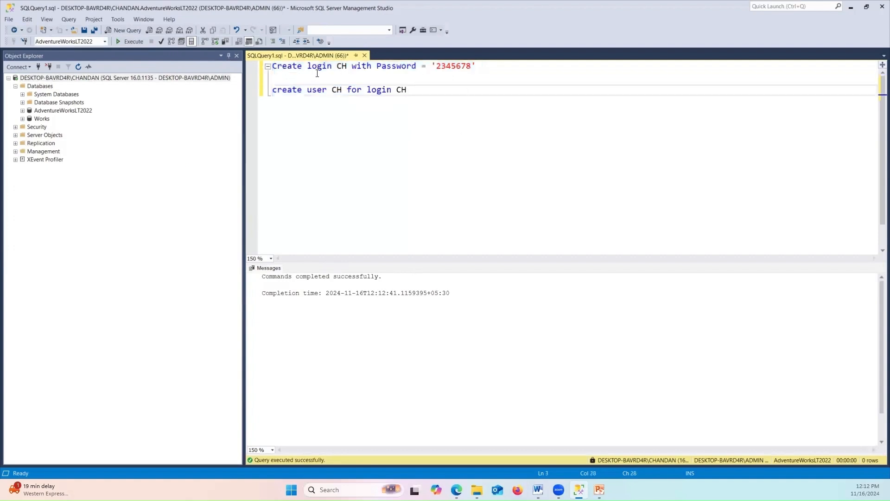
{"action": "double_click", "coordinate": [342, 67]}
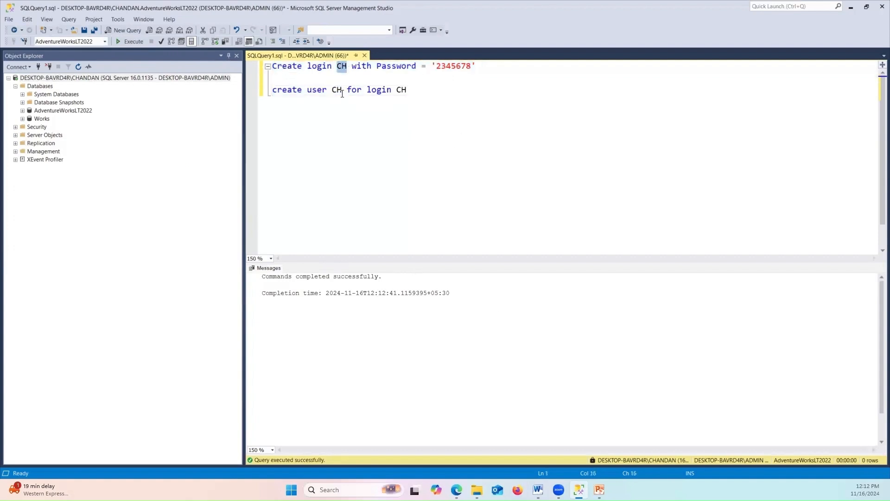
{"action": "double_click", "coordinate": [340, 92]}
{"action": "left_click", "coordinate": [410, 118]}
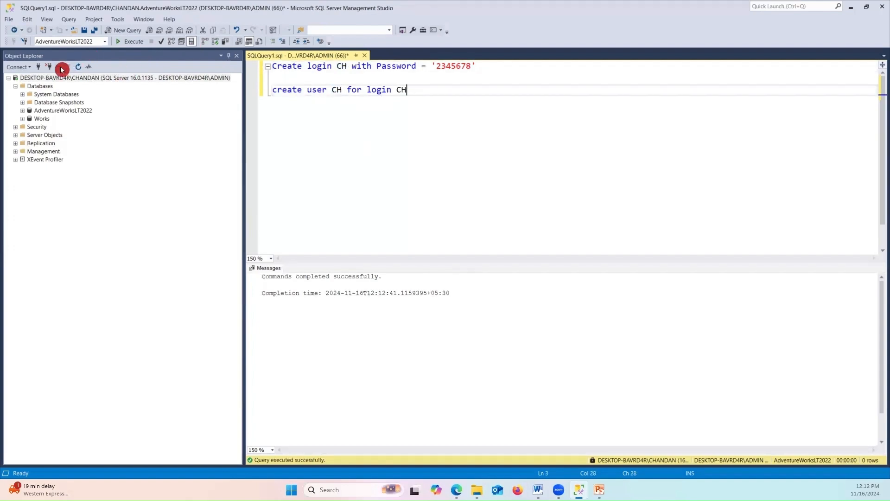
{"action": "left_click", "coordinate": [76, 66]}
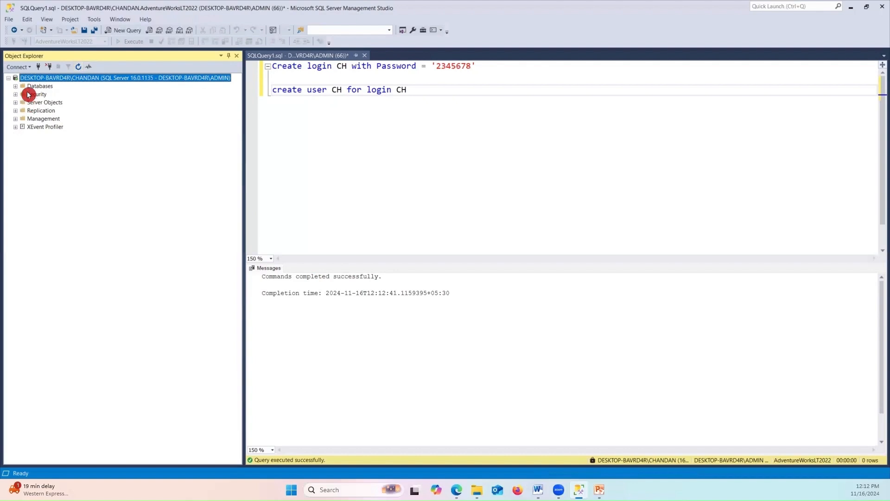
{"action": "left_click", "coordinate": [16, 96]}
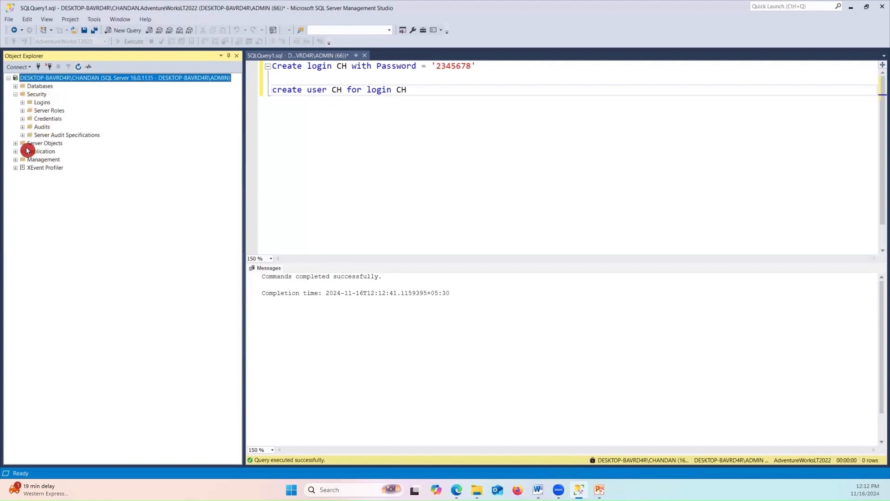
{"action": "left_click", "coordinate": [22, 102]}
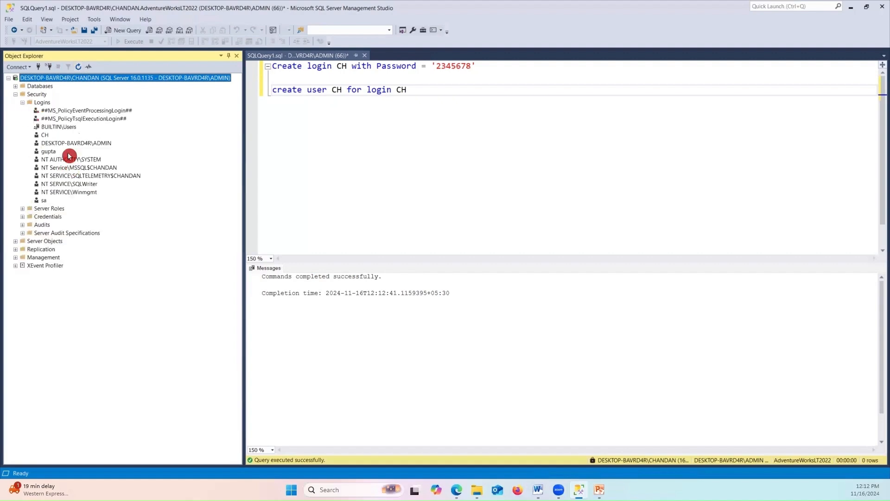
{"action": "left_click", "coordinate": [47, 135]}
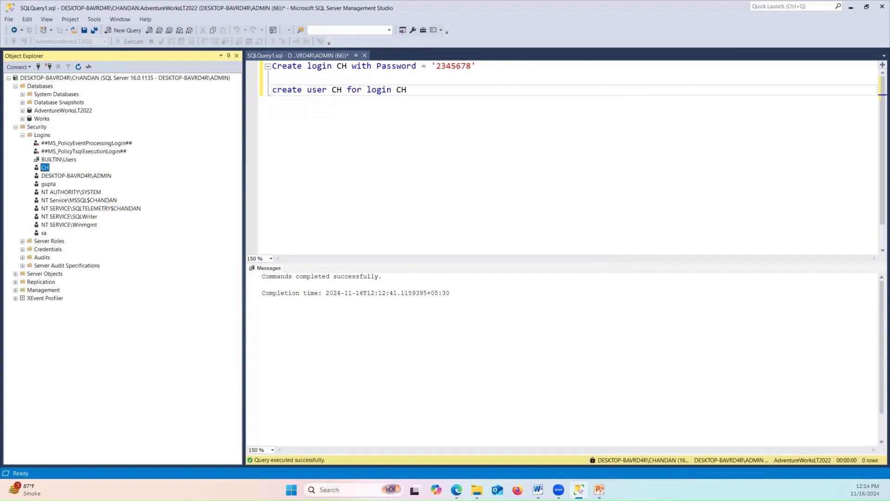
{"action": "key", "text": "alt+Tab"}
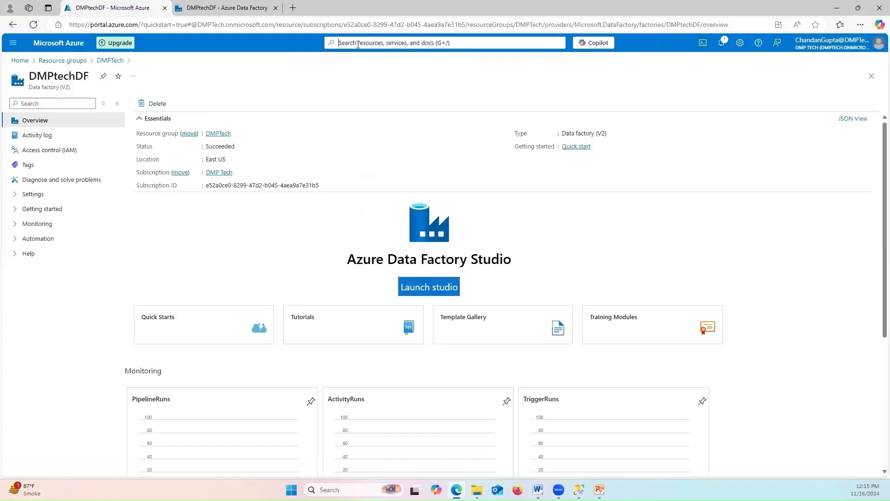
Search 'key', open the dmptech-kv key vault from Key vaults, and view its Secrets under Objects
{"action": "left_click", "coordinate": [358, 44]}
{"action": "type", "text": "key"}
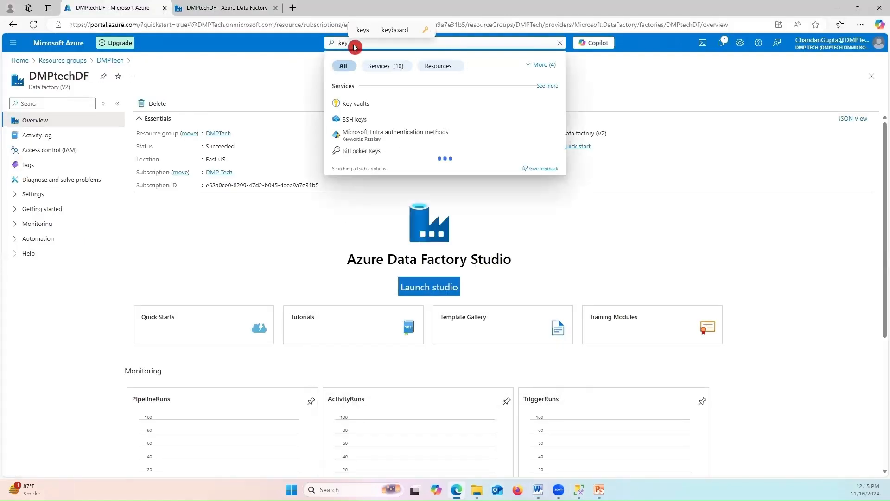
{"action": "left_click", "coordinate": [366, 93]}
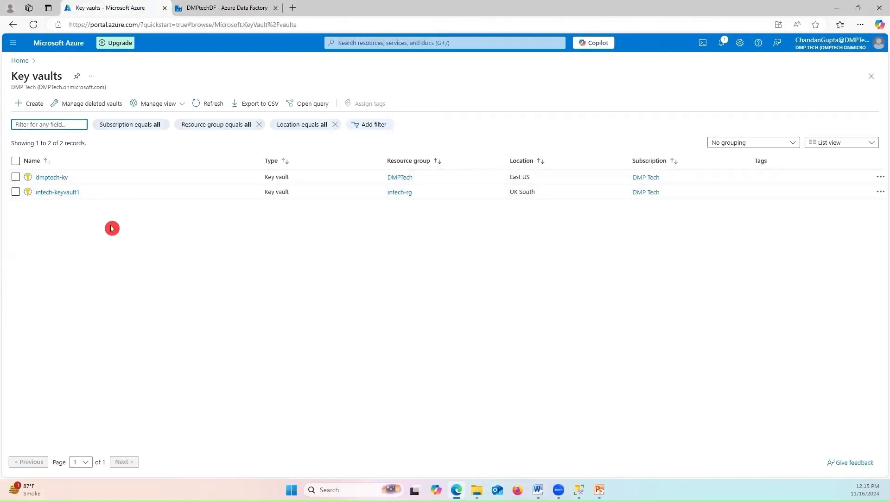
{"action": "left_click", "coordinate": [59, 178]}
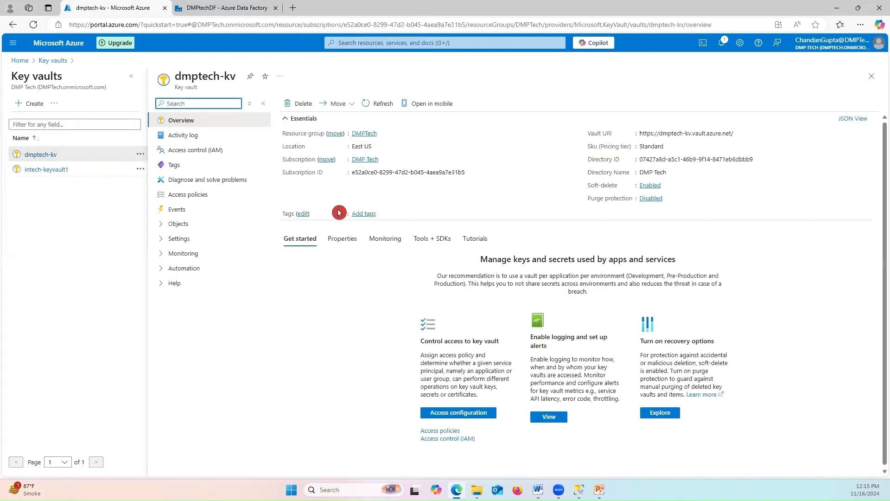
{"action": "left_click", "coordinate": [181, 224]}
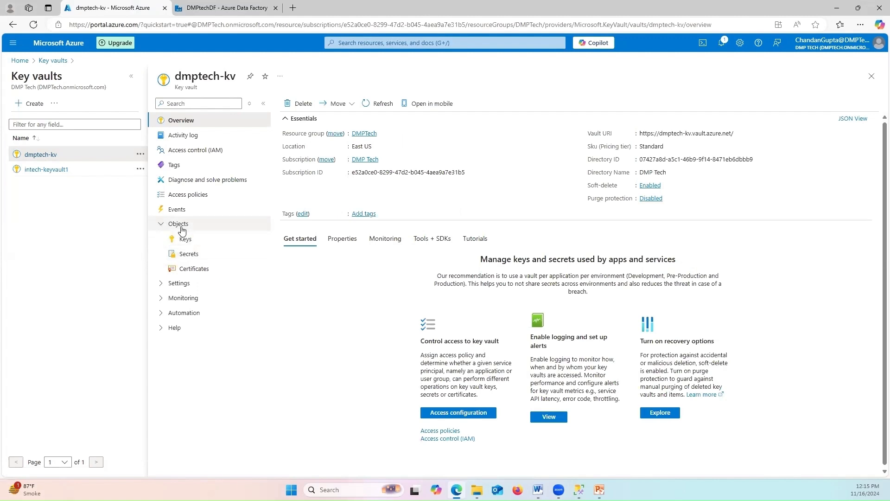
{"action": "left_click", "coordinate": [197, 254]}
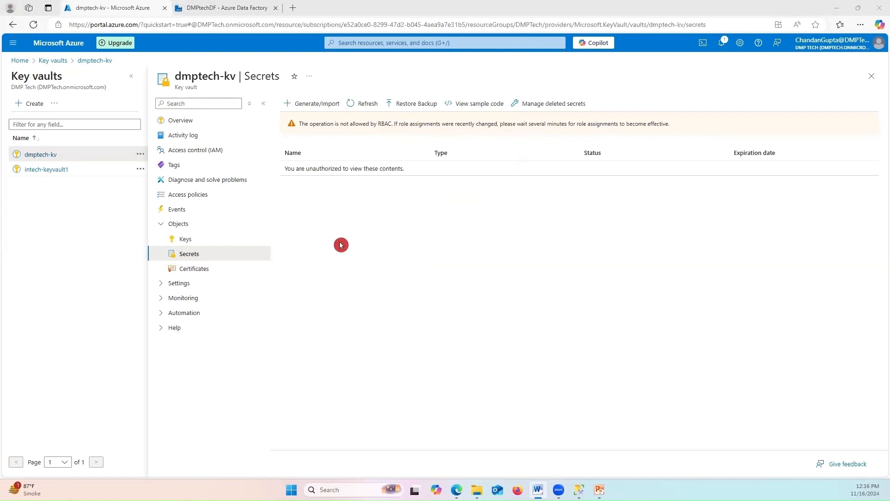
{"action": "left_click", "coordinate": [315, 104]}
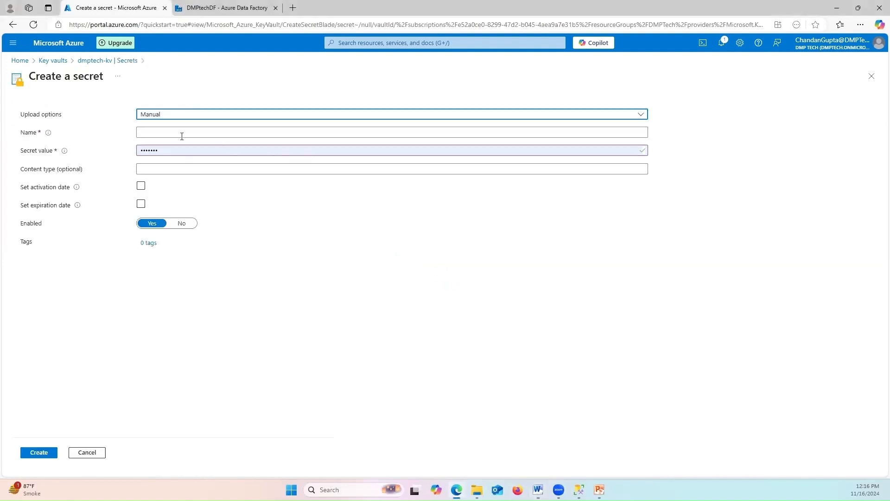
{"action": "left_click", "coordinate": [184, 136]}
{"action": "type", "text": "username"}
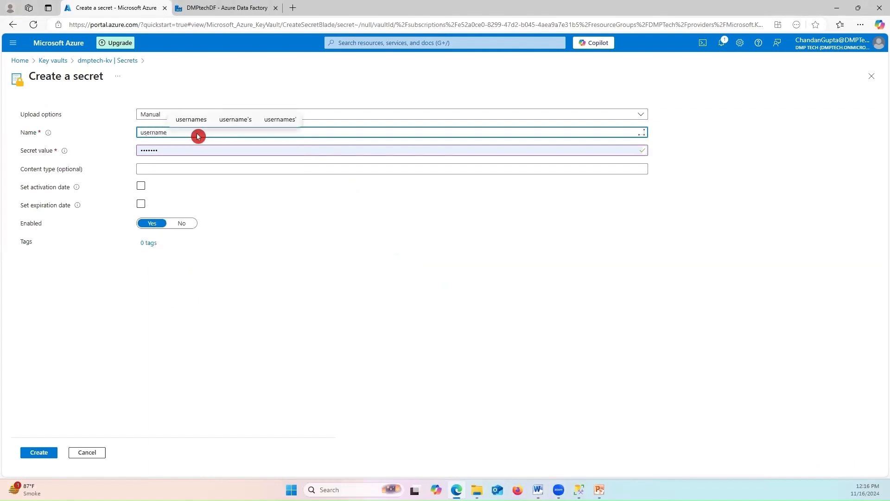
{"action": "left_click", "coordinate": [195, 151]}
{"action": "key", "text": "BackSpace"}
{"action": "key", "text": "BackSpace"}
{"action": "key", "text": "BackSpace"}
{"action": "key", "text": "BackSpace"}
{"action": "key", "text": "BackSpace"}
{"action": "key", "text": "BackSpace"}
{"action": "key", "text": "BackSpace"}
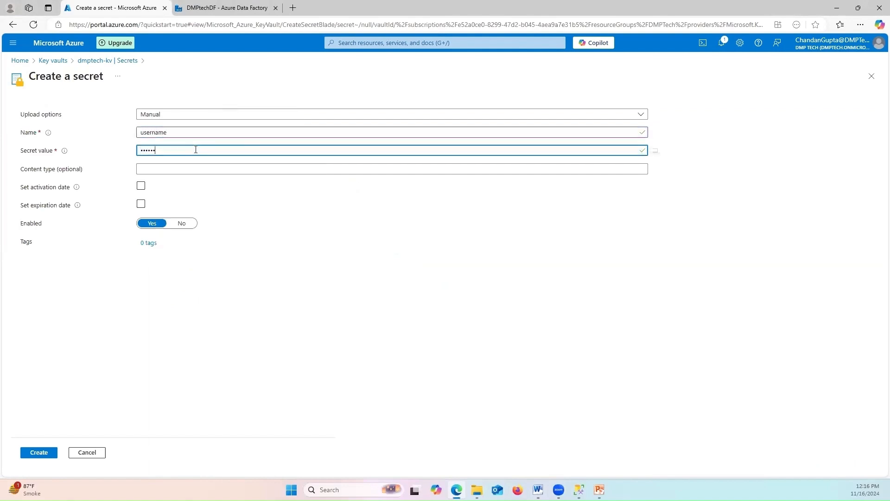
{"action": "type", "text": "pa"}
{"action": "left_click", "coordinate": [44, 451]}
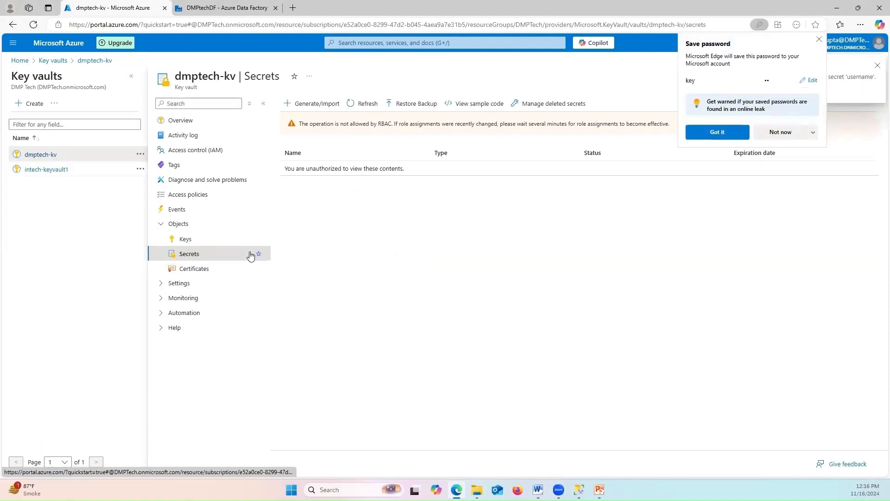
{"action": "left_click", "coordinate": [778, 133]}
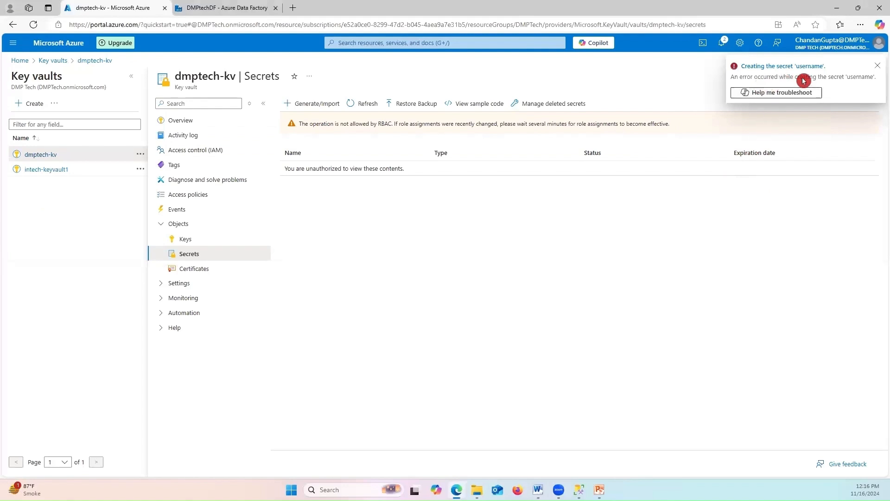
{"action": "left_click", "coordinate": [766, 91]}
{"action": "left_click", "coordinate": [851, 87]}
{"action": "left_click", "coordinate": [878, 66]}
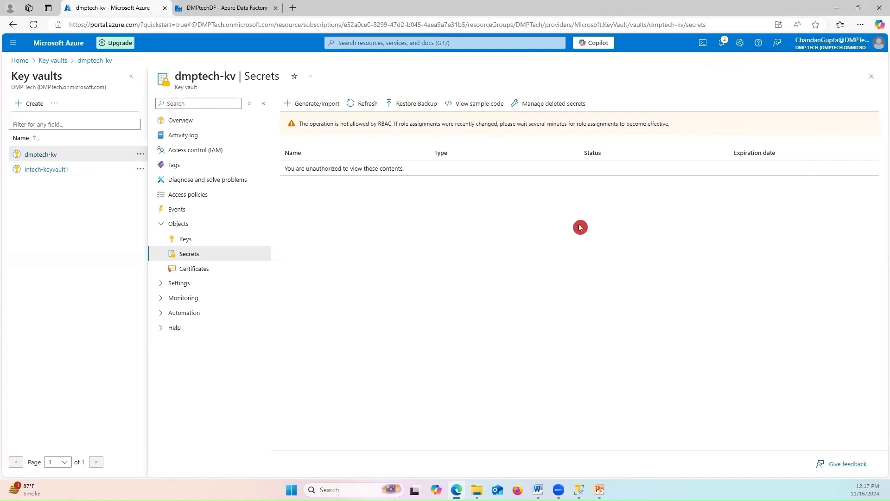
Add a role assignment in dmptech-kv's Access control (IAM), searching 'key va' to choose Key Vault Administrator
{"action": "left_click", "coordinate": [199, 155]}
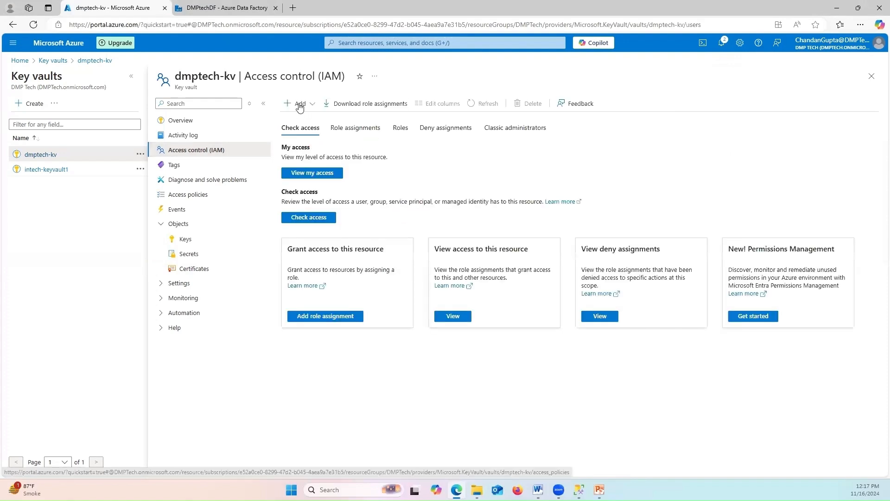
{"action": "left_click", "coordinate": [301, 106]}
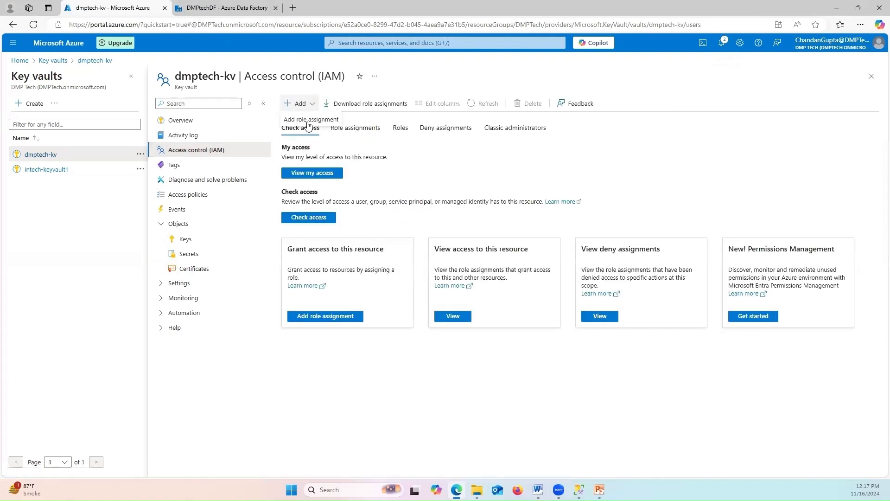
{"action": "left_click", "coordinate": [308, 123]}
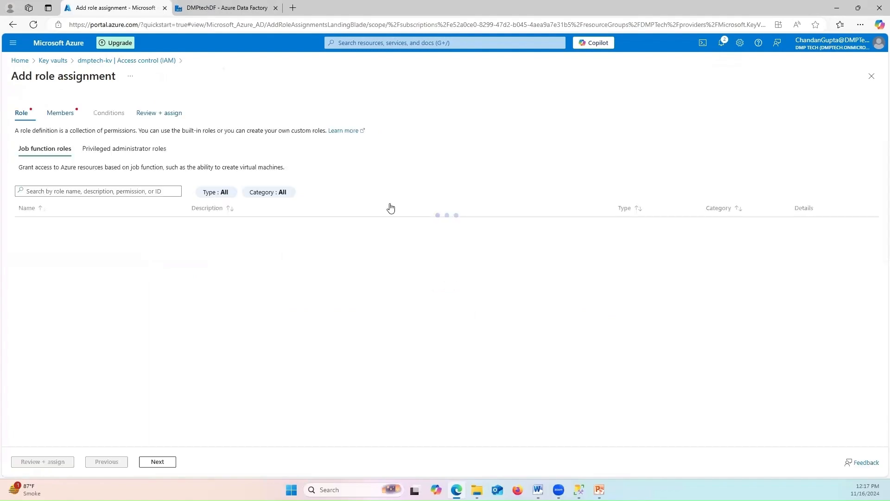
{"action": "left_click", "coordinate": [112, 194]}
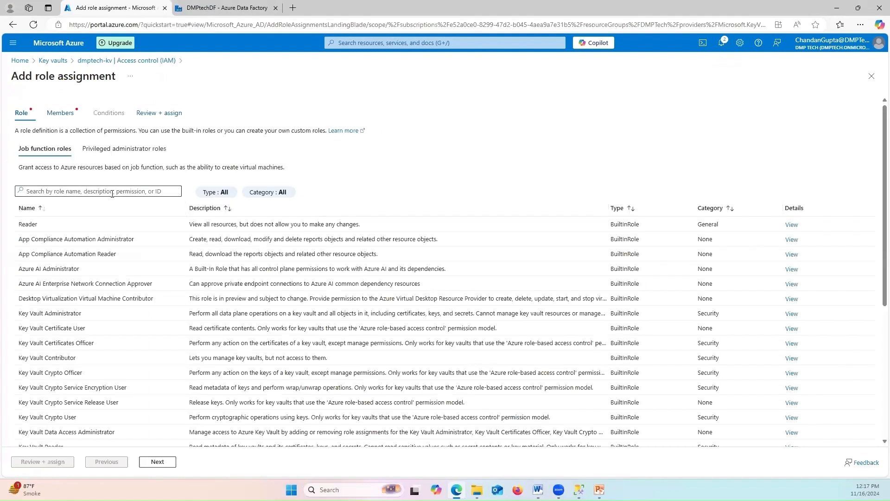
{"action": "left_click", "coordinate": [112, 193]}
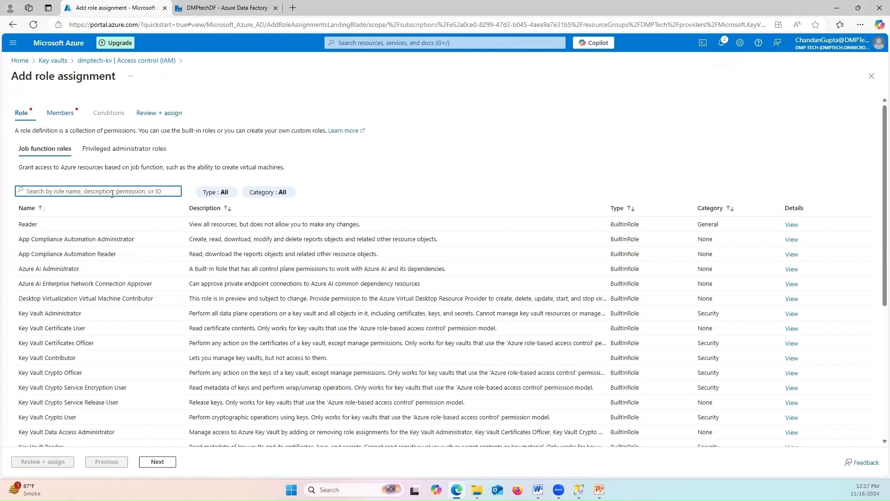
{"action": "left_click", "coordinate": [112, 193]}
{"action": "type", "text": "key va"}
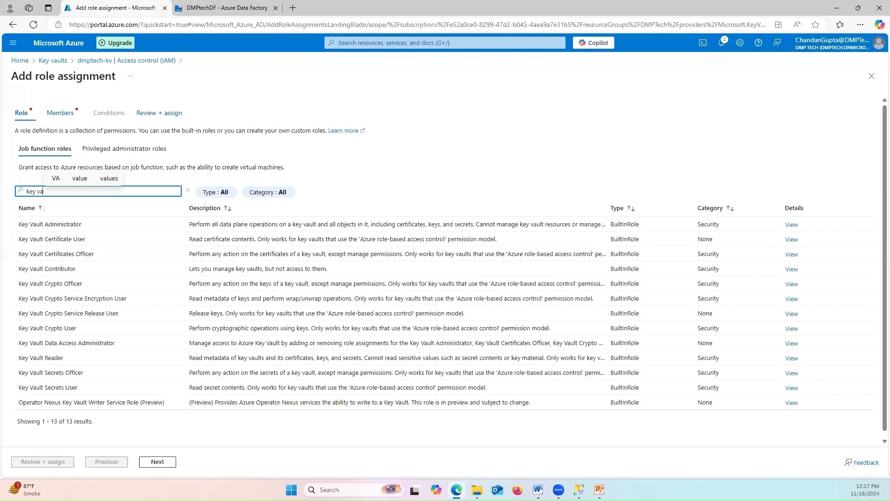
{"action": "key", "text": "alt+Tab"}
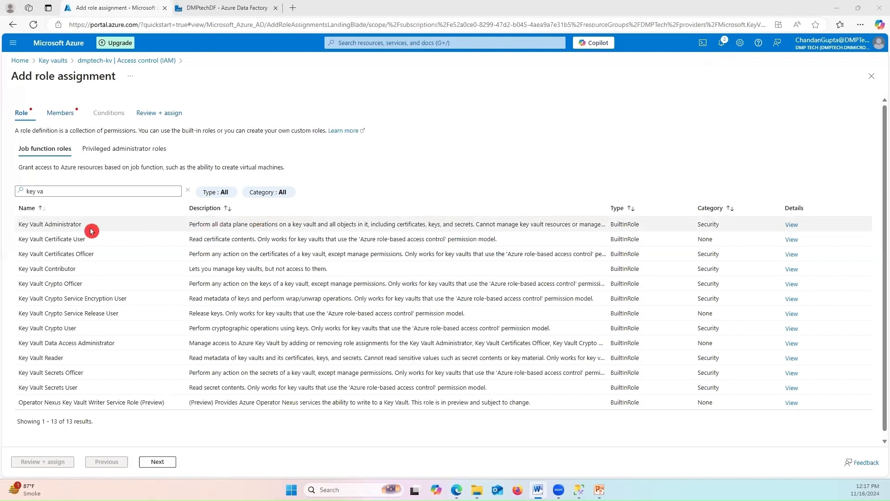
{"action": "left_click", "coordinate": [59, 228]}
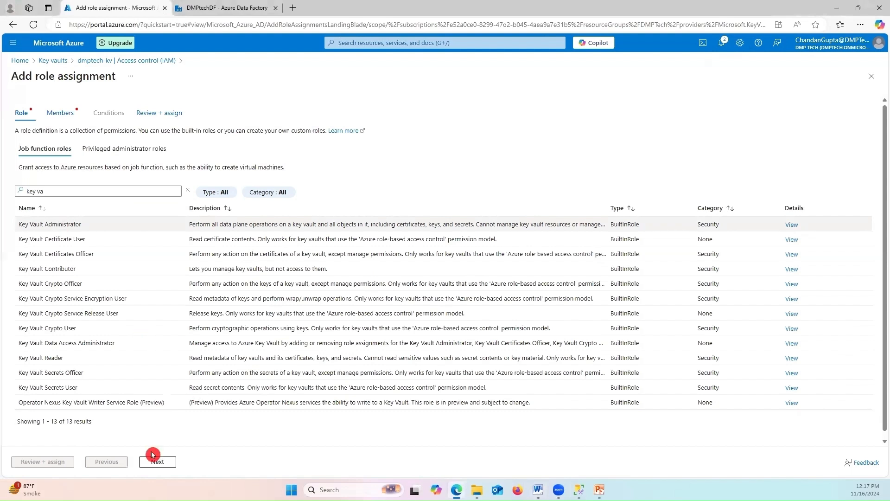
{"action": "left_click", "coordinate": [160, 460]}
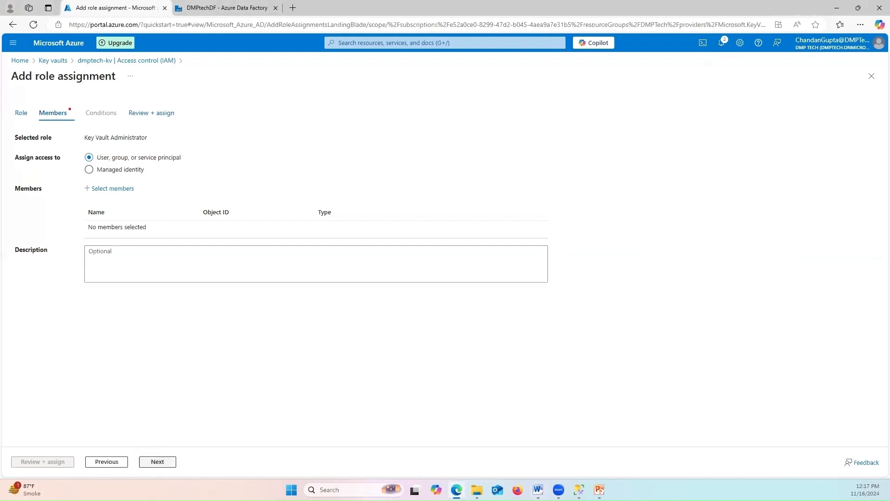
Select your user account as the member and review + assign the Key Vault Administrator role
{"action": "key", "text": "alt+Tab"}
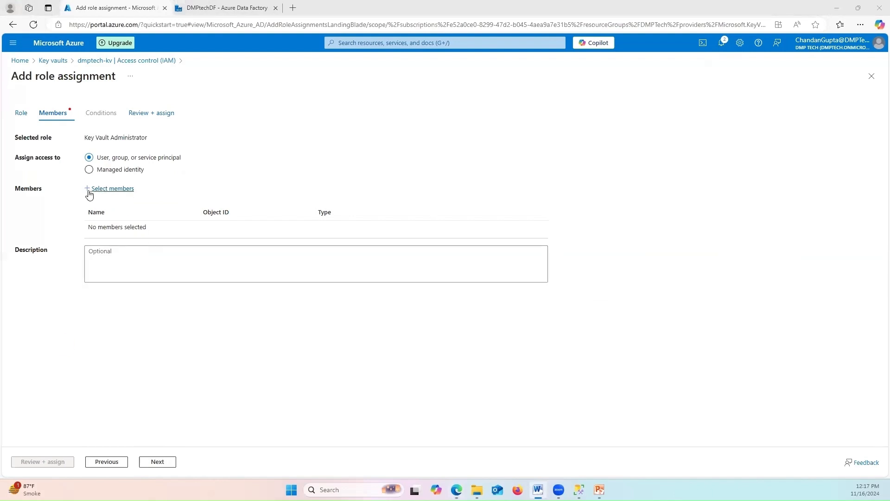
{"action": "left_click", "coordinate": [111, 188]}
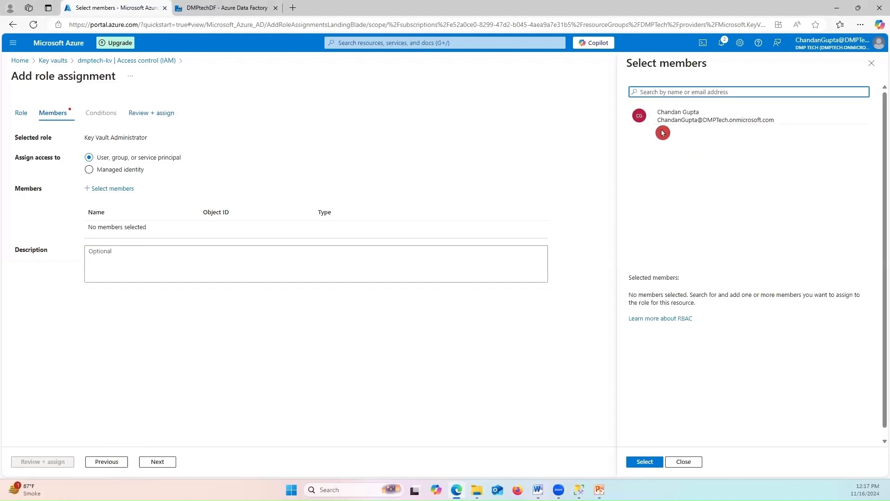
{"action": "left_click", "coordinate": [702, 134]}
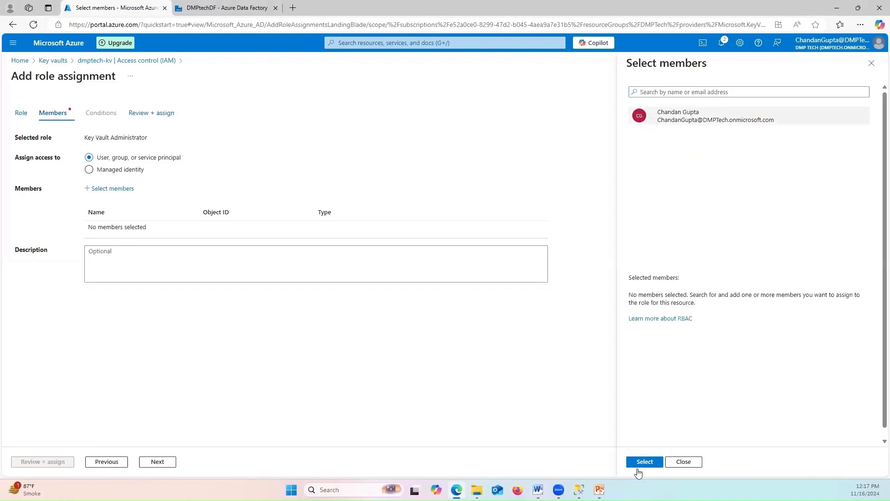
{"action": "left_click", "coordinate": [644, 462]}
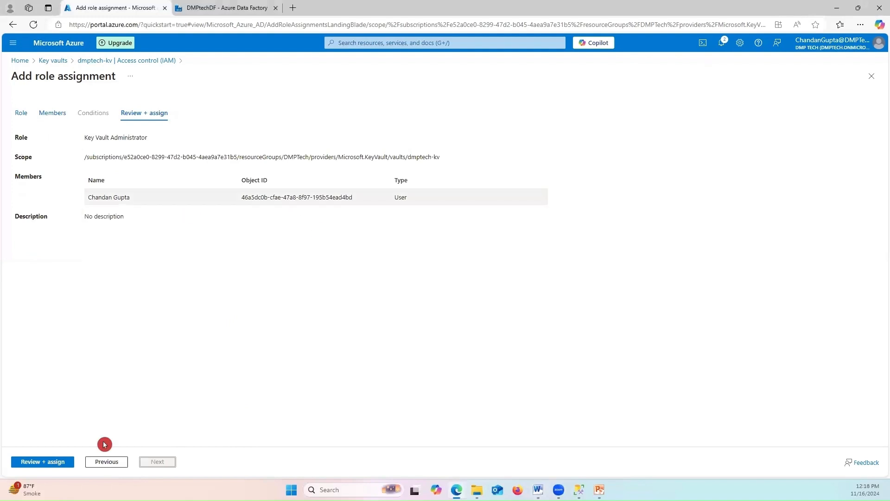
{"action": "left_click", "coordinate": [40, 465]}
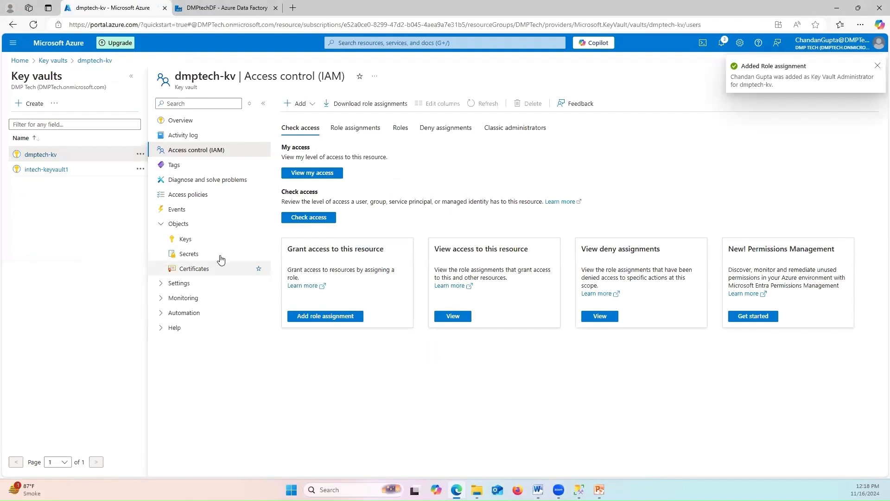
Begin a new secret in dmptech-kv's Secrets list and name it 'username'
{"action": "left_click", "coordinate": [221, 259]}
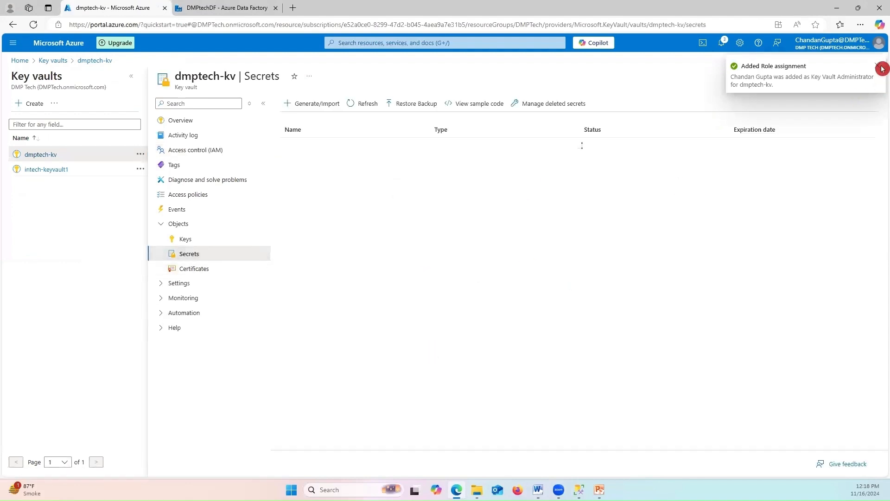
{"action": "left_click", "coordinate": [317, 105]}
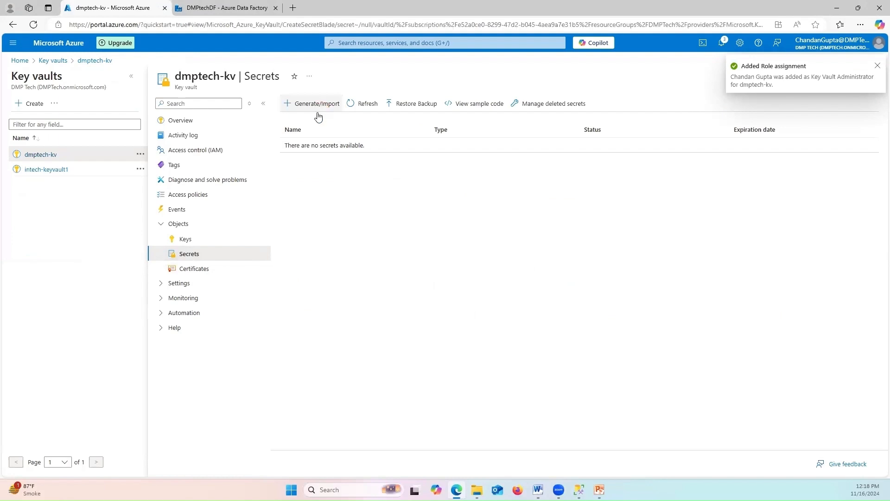
{"action": "left_click", "coordinate": [196, 131]}
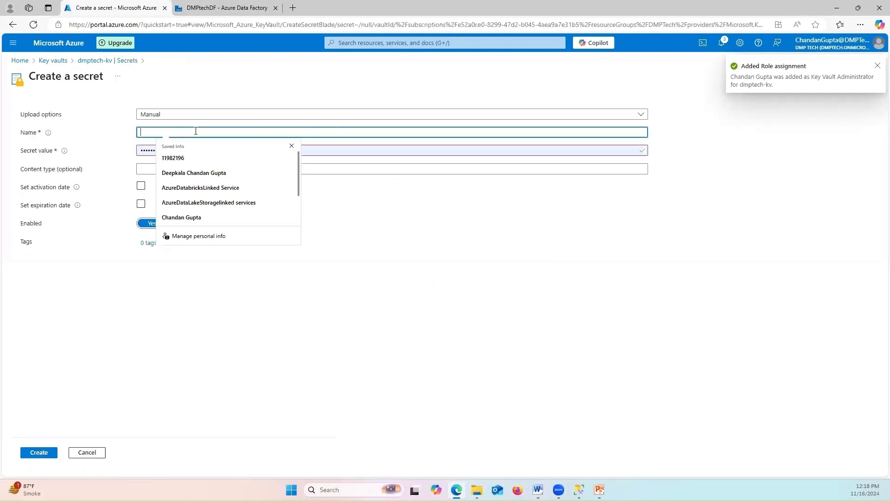
{"action": "type", "text": "CH"}
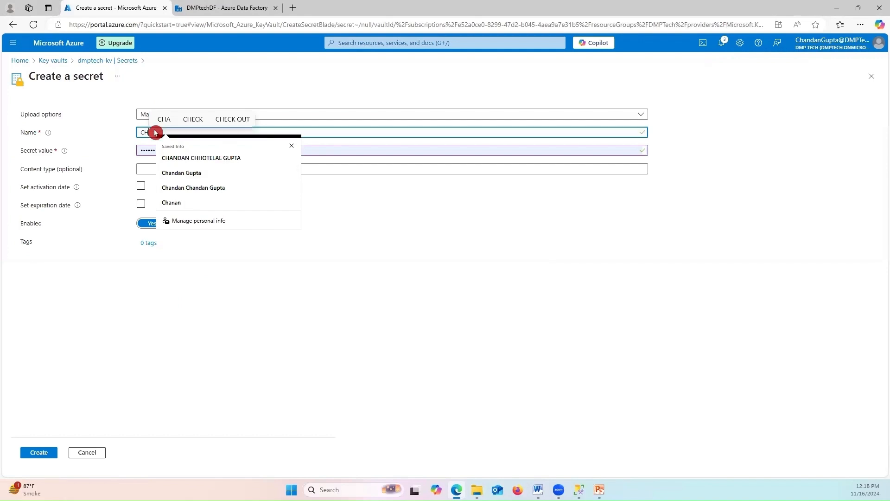
{"action": "key", "text": "BackSpace"}
{"action": "key", "text": "BackSpace"}
{"action": "type", "text": "u"}
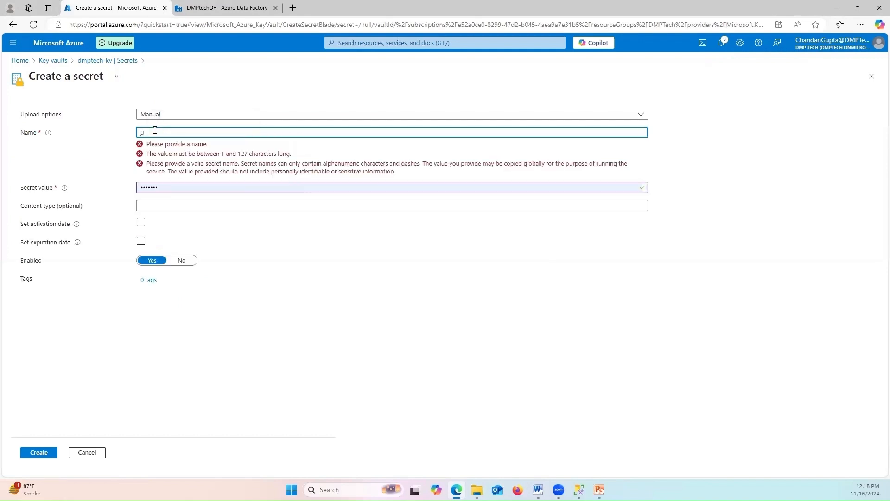
{"action": "type", "text": "sername"}
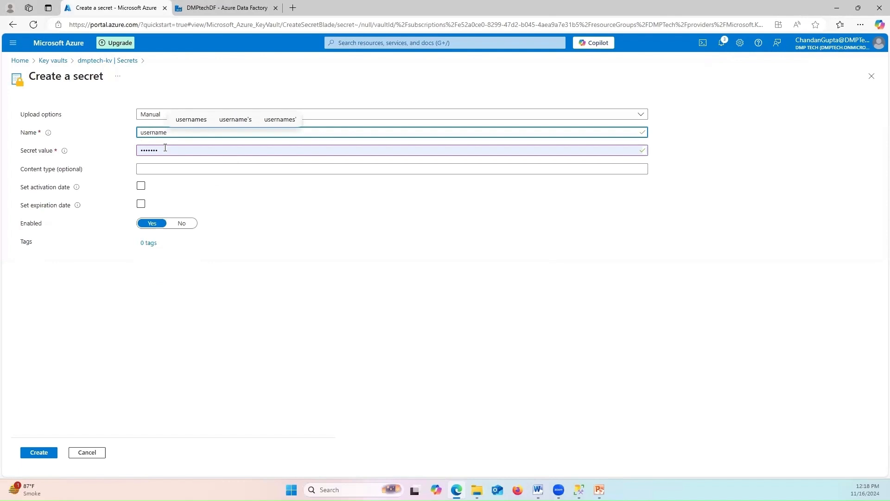
Replace the prefilled secret value, create the secret, and dismiss the browser's save-password prompt
{"action": "left_click", "coordinate": [165, 148]}
{"action": "key", "text": "BackSpace"}
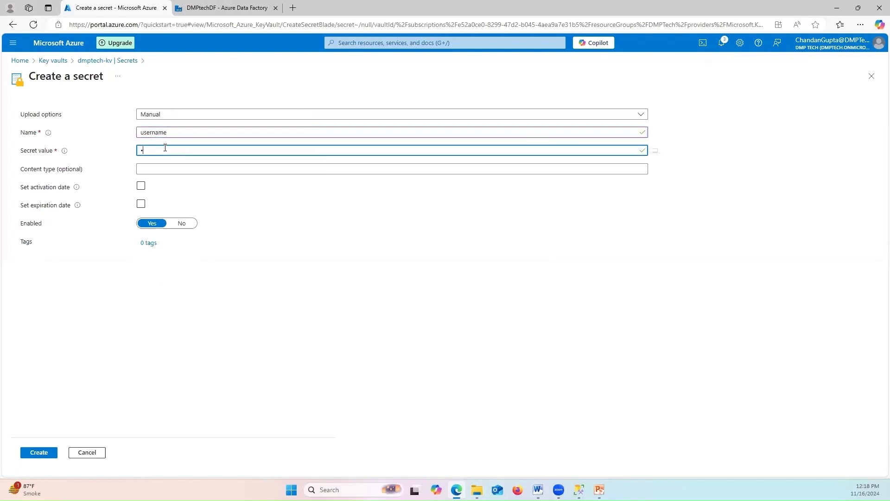
{"action": "key", "text": "BackSpace"}
{"action": "type", "text": "••"}
{"action": "left_click", "coordinate": [51, 452]}
{"action": "left_click", "coordinate": [324, 324]}
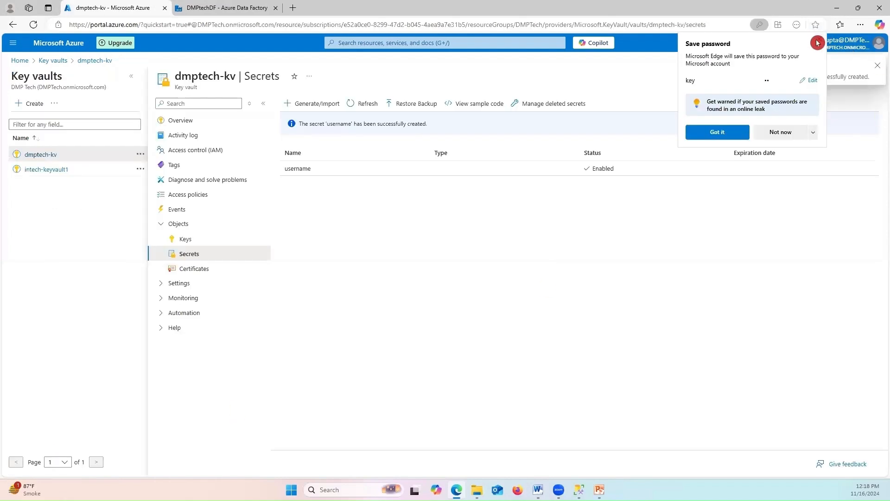
{"action": "left_click", "coordinate": [817, 42]}
Create a second secret named 'password' with a new value, dismissing the save-password prompt
{"action": "left_click", "coordinate": [299, 103]}
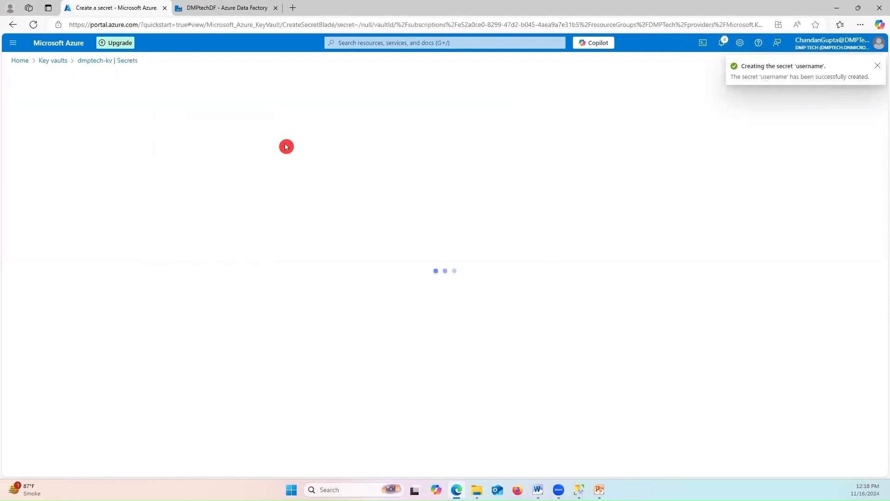
{"action": "left_click", "coordinate": [196, 132]}
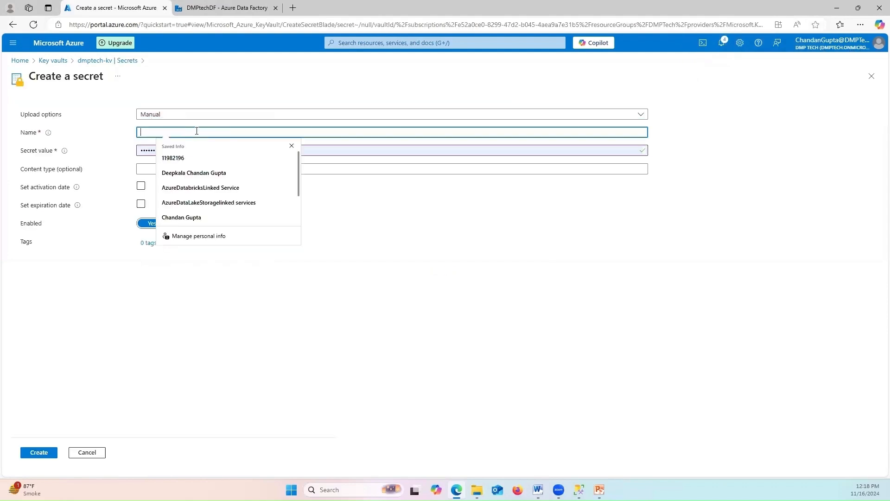
{"action": "type", "text": "password"}
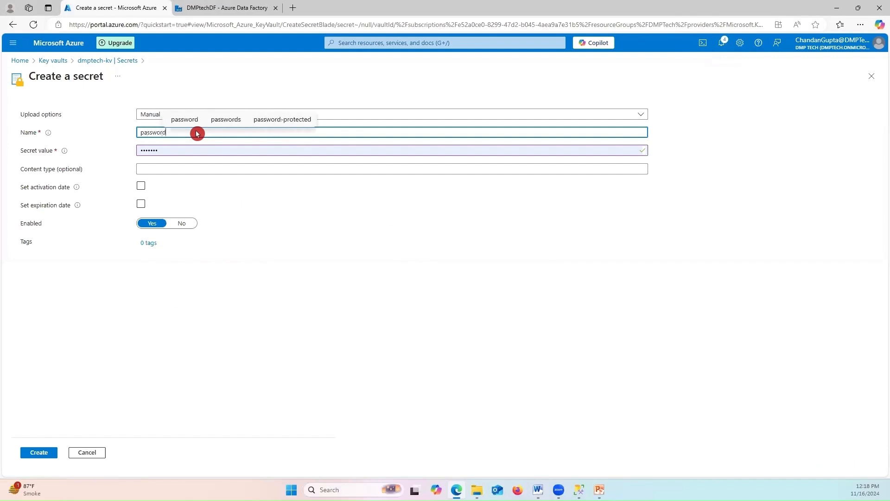
{"action": "left_click", "coordinate": [175, 150]}
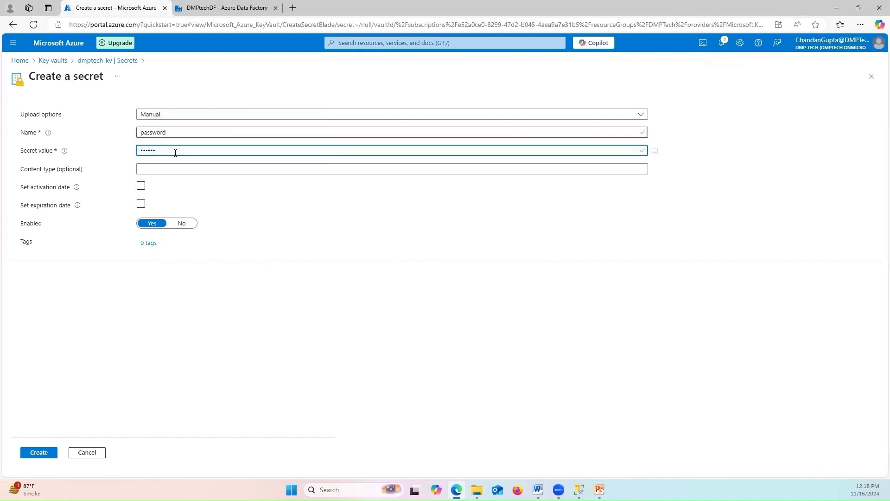
{"action": "key", "text": "BackSpace"}
{"action": "key", "text": "BackSpace"}
{"action": "key", "text": "BackSpace"}
{"action": "key", "text": "BackSpace"}
{"action": "key", "text": "BackSpace"}
{"action": "type", "text": "•"}
{"action": "left_click", "coordinate": [31, 454]}
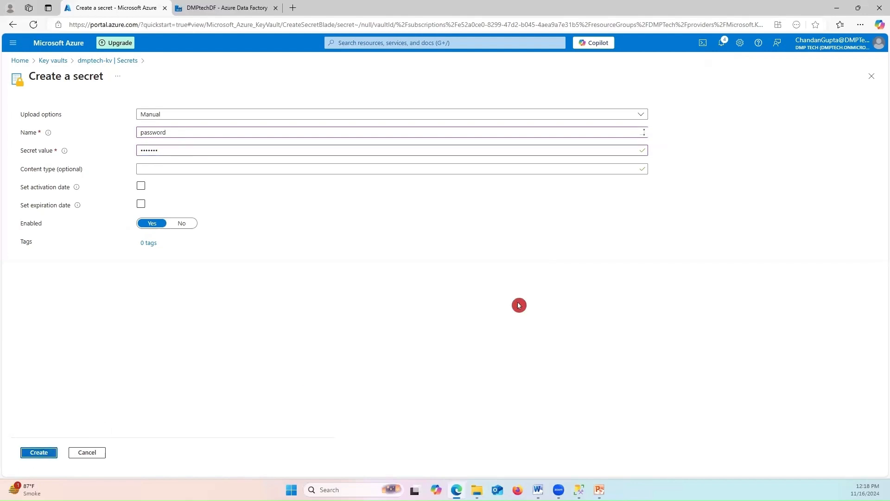
{"action": "left_click", "coordinate": [820, 39]}
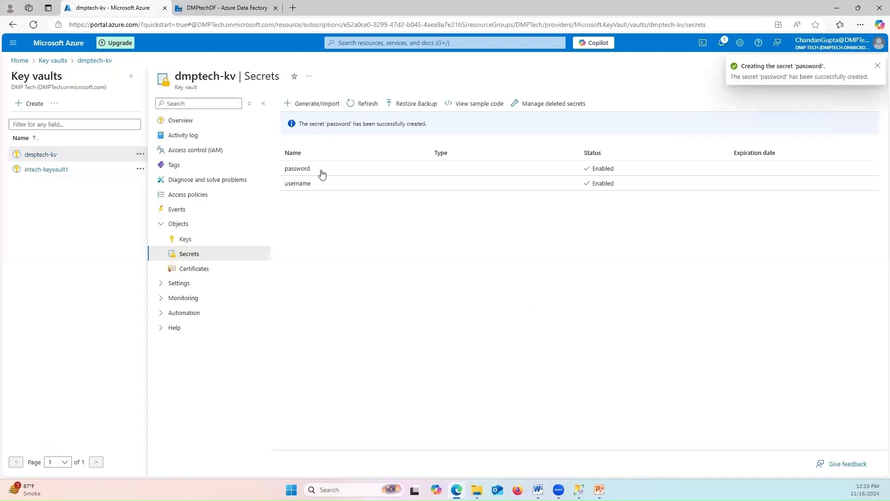
{"action": "key", "text": "alt+Tab"}
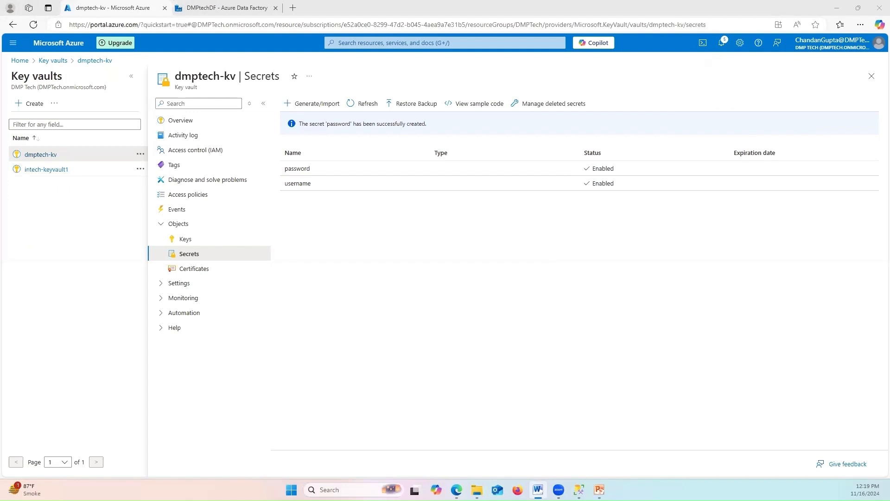
Check the DMPtechDF factory page, close Login Properties, and return to the CH login script
{"action": "left_click", "coordinate": [269, 13]}
{"action": "key", "text": "alt+Tab"}
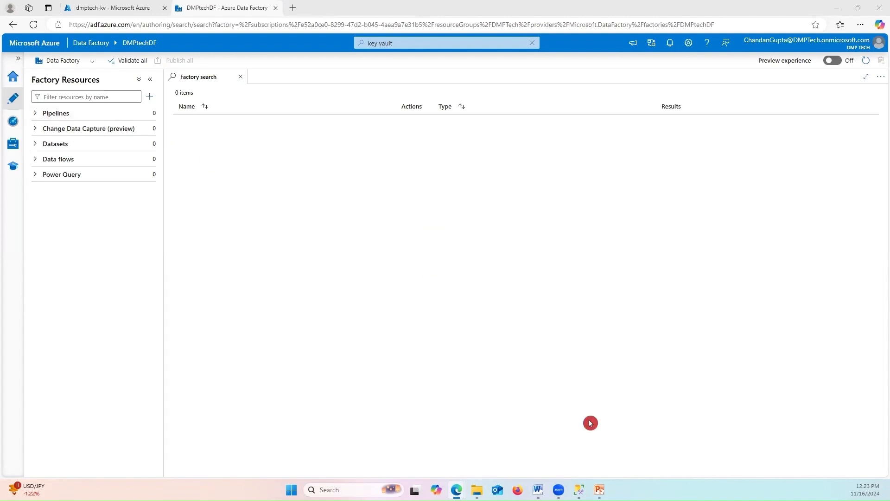
{"action": "mouse_move", "coordinate": [580, 490]}
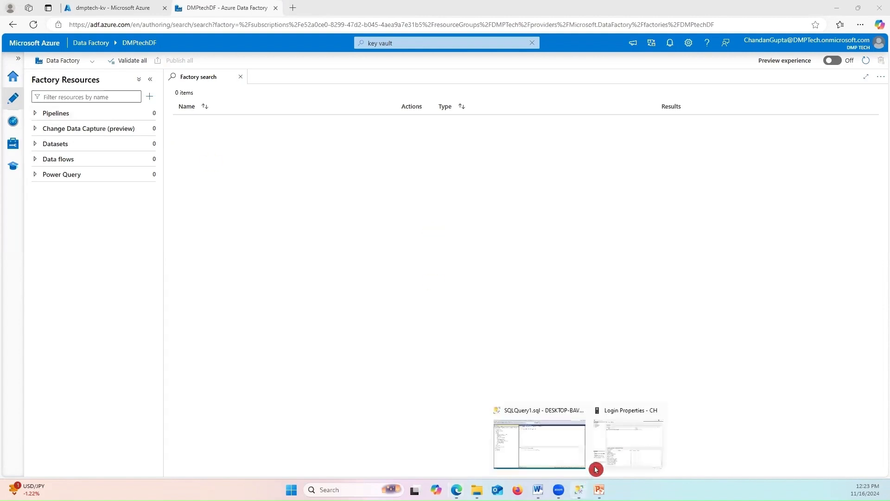
{"action": "left_click", "coordinate": [591, 436]}
{"action": "left_click", "coordinate": [754, 96]}
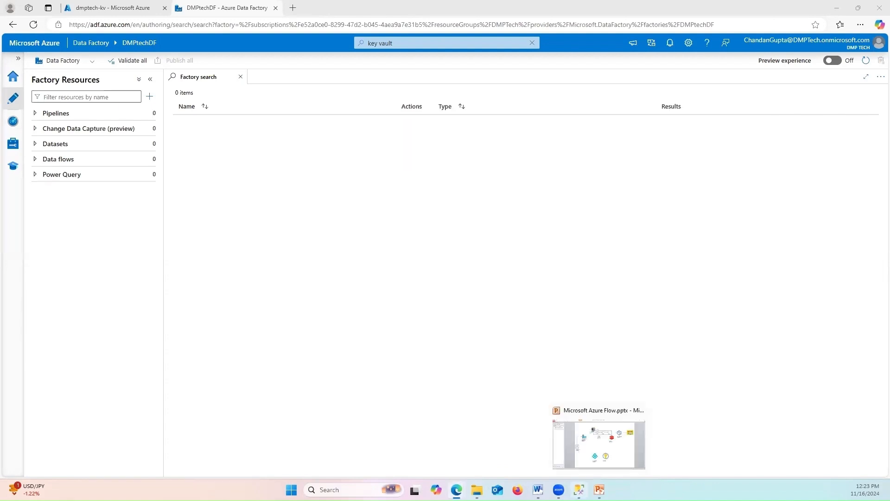
{"action": "key", "text": "alt+Tab"}
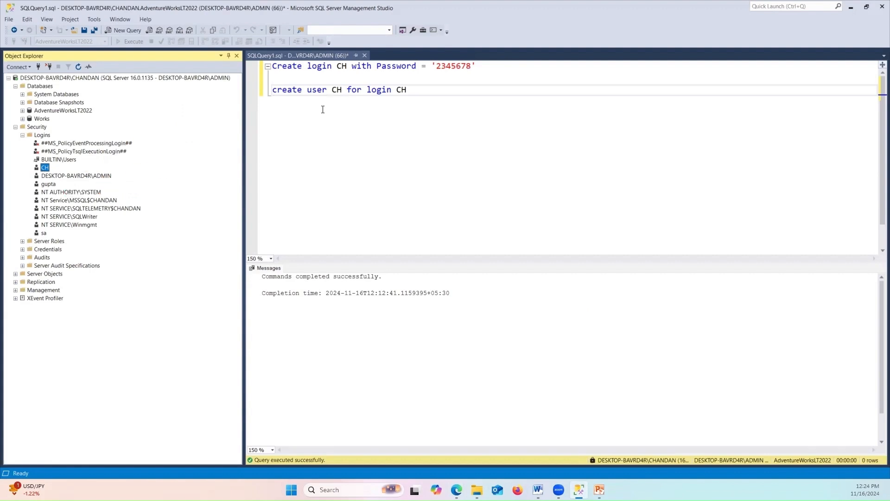
Look over the CREATE USER statement for CH and disconnect Object Explorer from the server
{"action": "left_click", "coordinate": [427, 95]}
{"action": "left_click_drag", "start_coordinate": [417, 89], "coordinate": [272, 65]}
{"action": "left_click", "coordinate": [337, 90]}
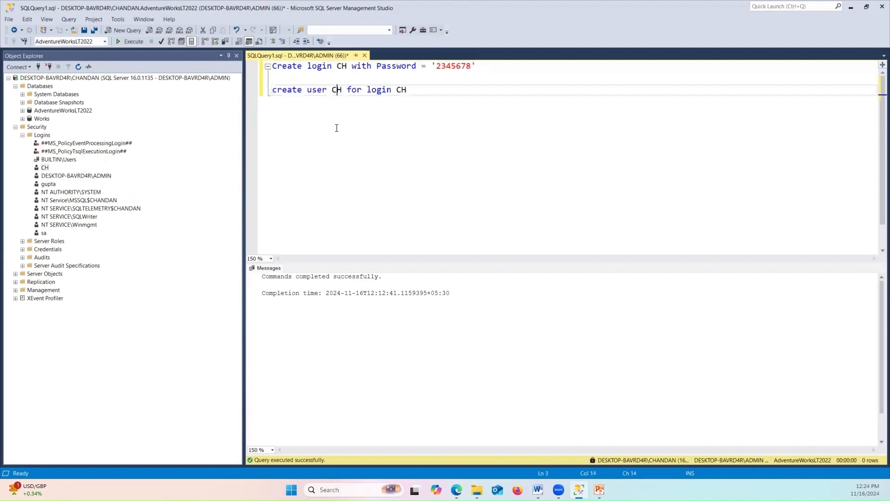
{"action": "left_click", "coordinate": [48, 66]}
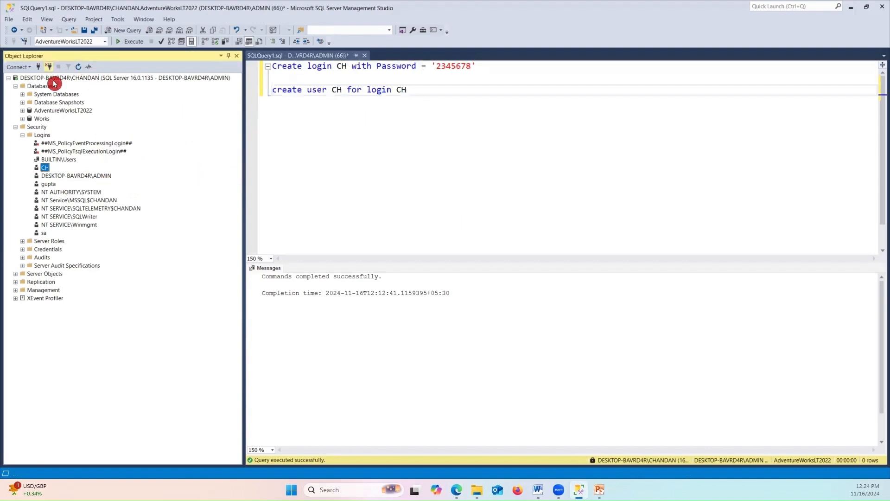
Reconnect to the server using SQL Server Authentication with login CH and its password
{"action": "left_click", "coordinate": [38, 67]}
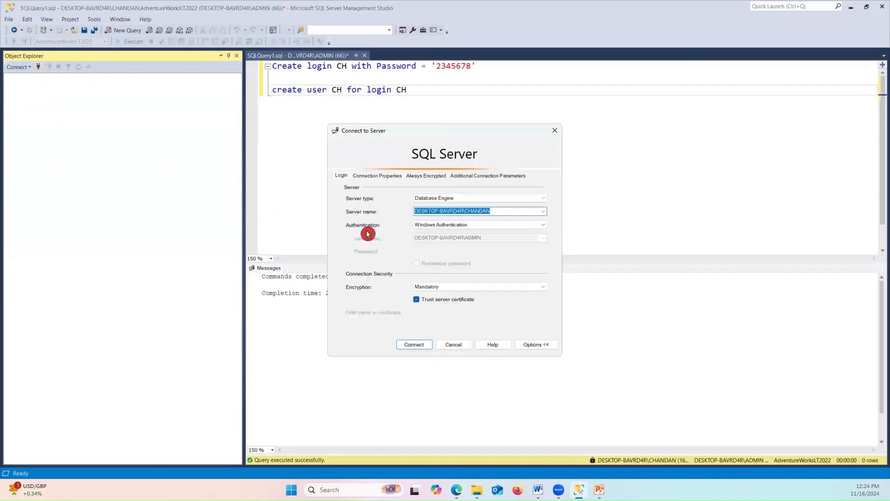
{"action": "left_click", "coordinate": [544, 213]}
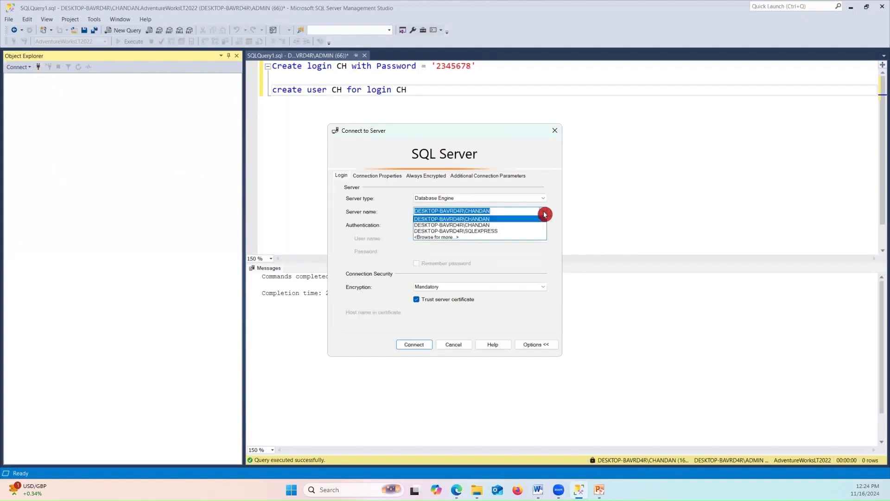
{"action": "left_click", "coordinate": [599, 213]}
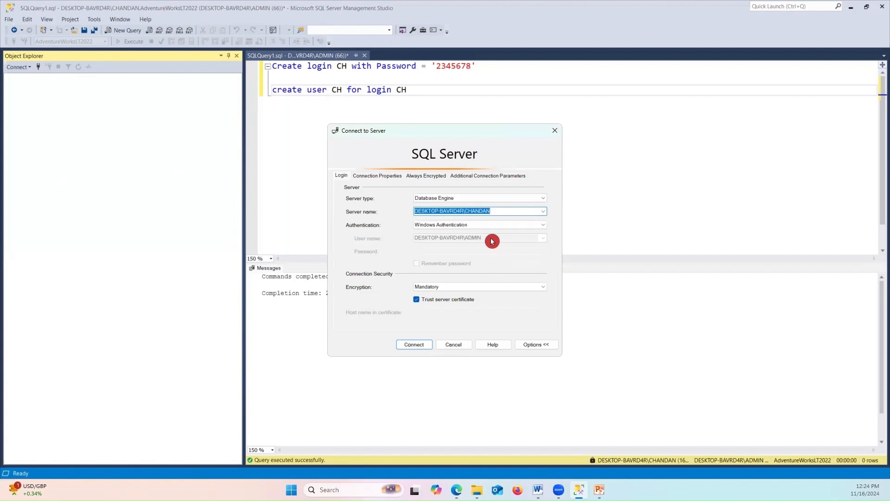
{"action": "left_click", "coordinate": [477, 225]}
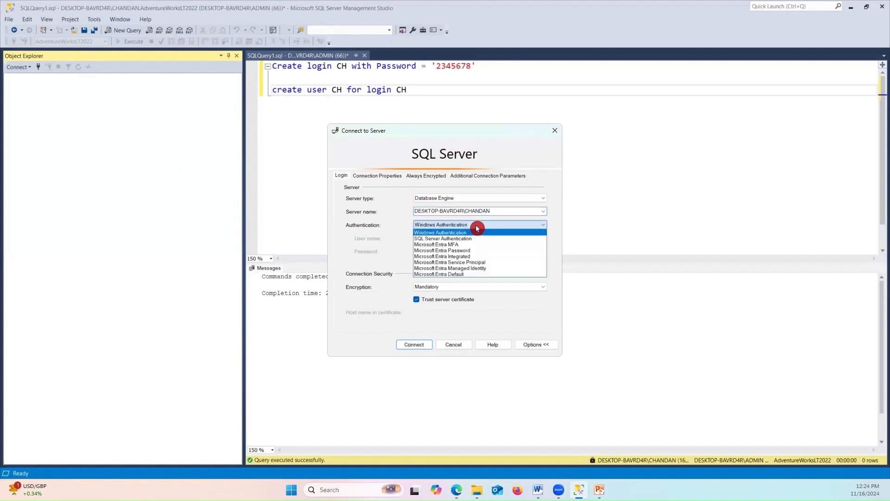
{"action": "left_click", "coordinate": [465, 238]}
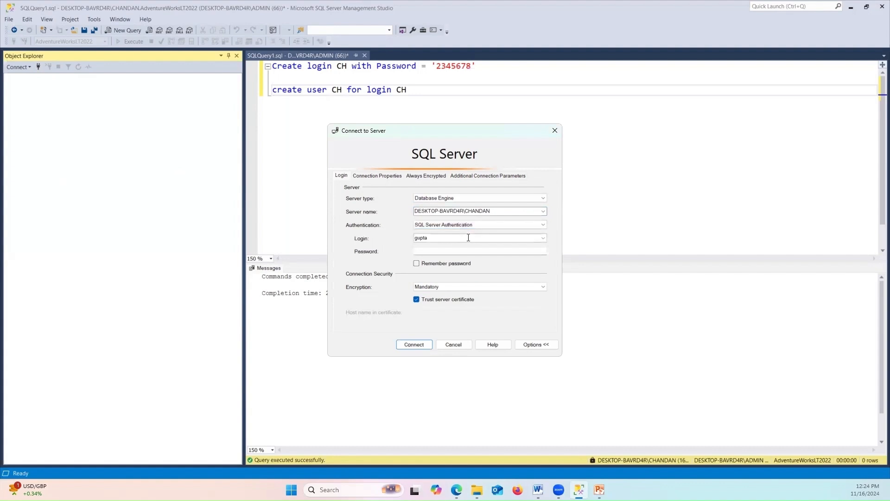
{"action": "double_click", "coordinate": [440, 239]}
{"action": "type", "text": "CH"}
{"action": "left_click", "coordinate": [437, 251]}
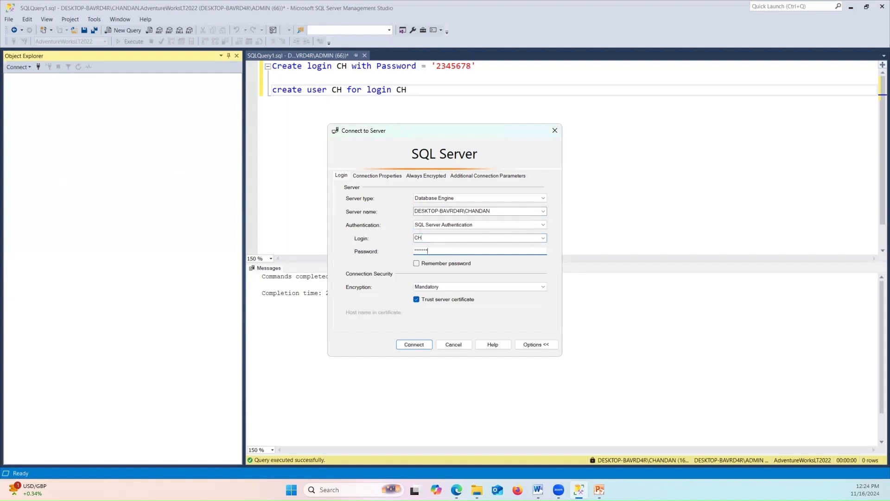
{"action": "left_click", "coordinate": [420, 344]}
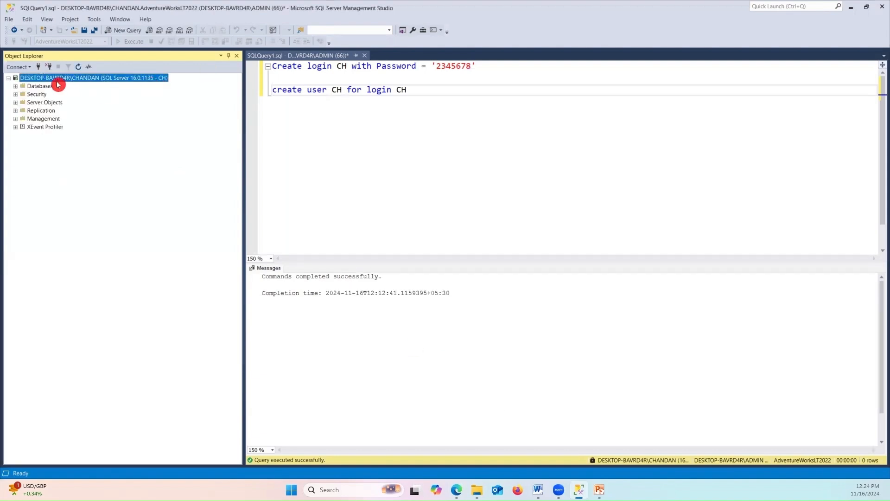
Expand Databases > AdventureWorksLT2022 > Tables and System Tables, finding no user tables
{"action": "left_click", "coordinate": [338, 135]}
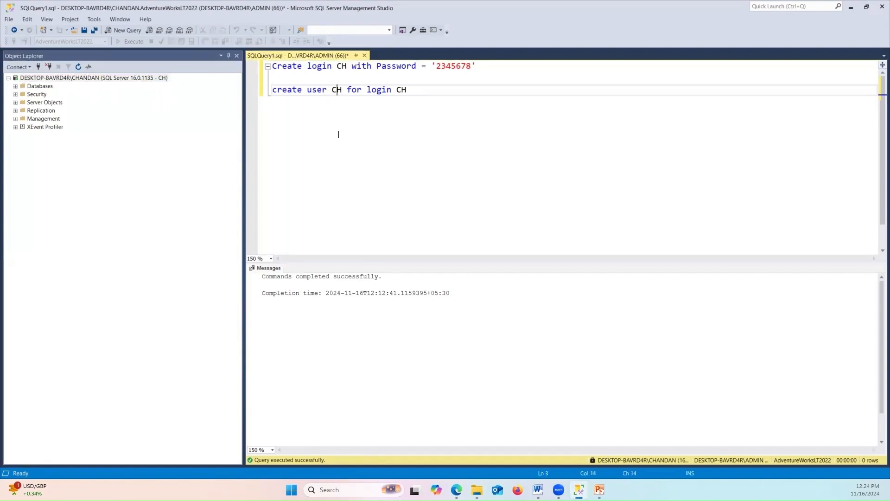
{"action": "left_click", "coordinate": [15, 86]}
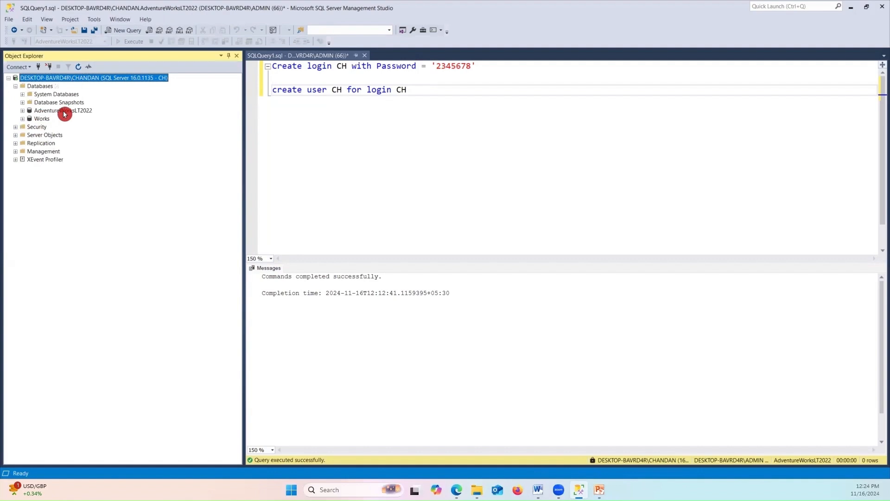
{"action": "left_click", "coordinate": [28, 111]}
{"action": "left_click", "coordinate": [23, 111]}
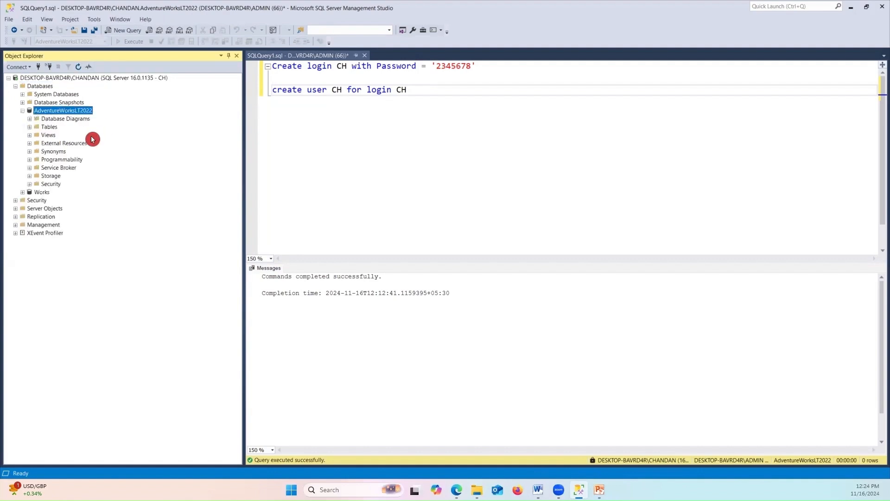
{"action": "left_click", "coordinate": [29, 126]}
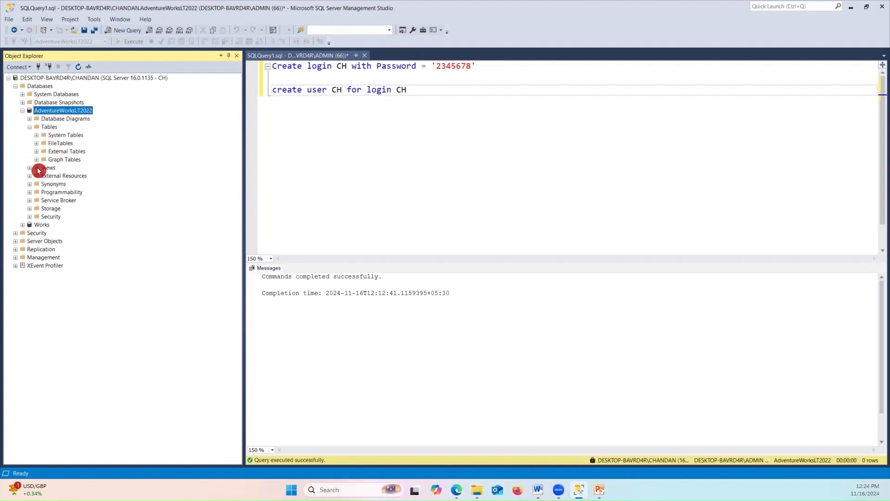
{"action": "left_click", "coordinate": [37, 136]}
{"action": "mouse_move", "coordinate": [457, 490]}
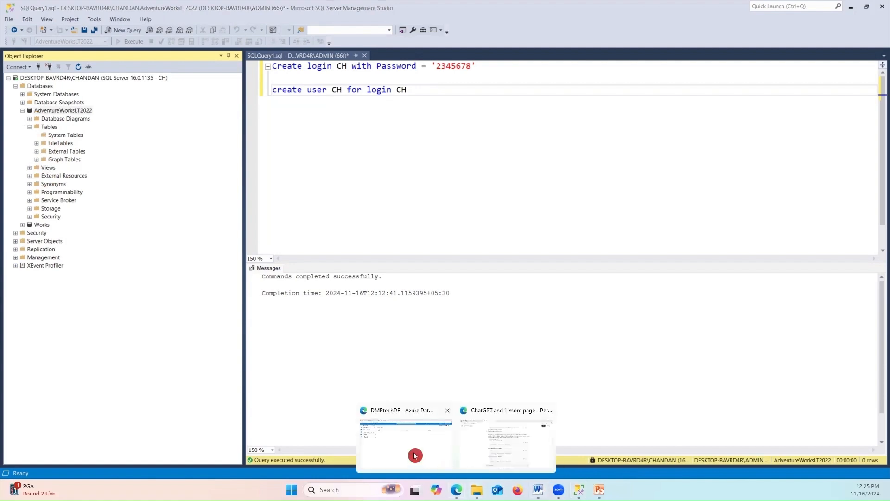
{"action": "left_click", "coordinate": [413, 452]}
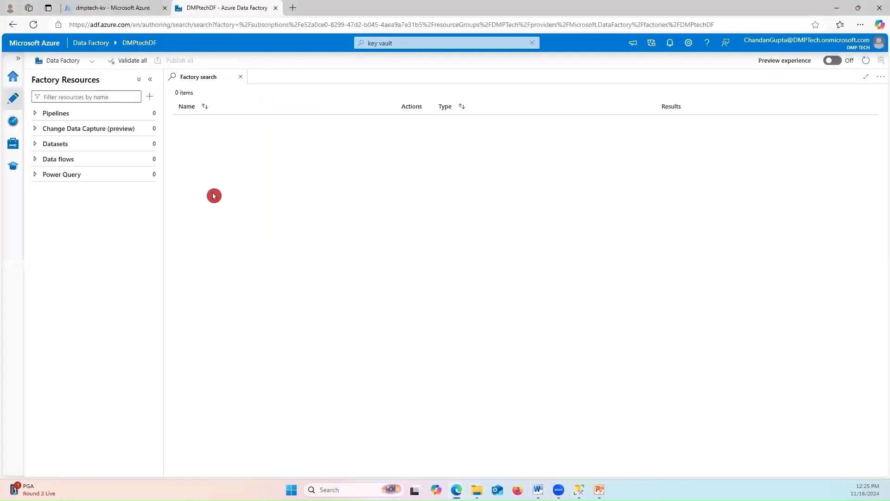
{"action": "left_click", "coordinate": [837, 8]}
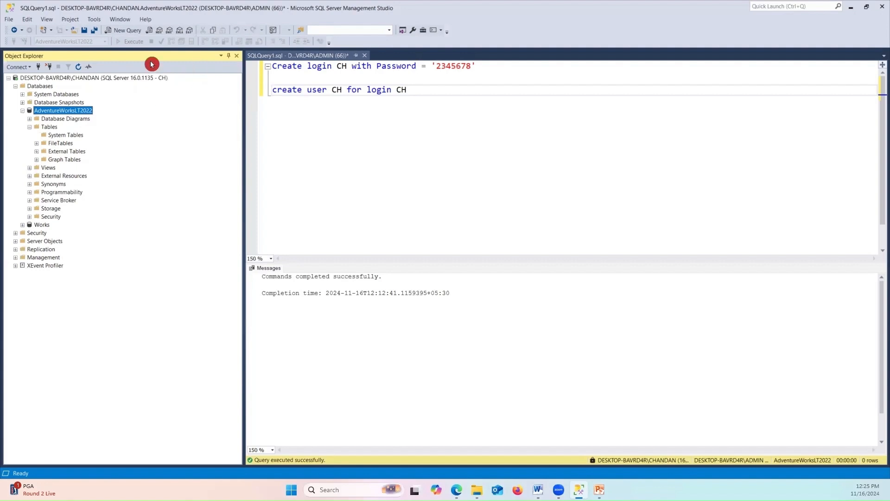
Disconnect the CH session and reconnect to the server with Windows Authentication
{"action": "left_click", "coordinate": [53, 66]}
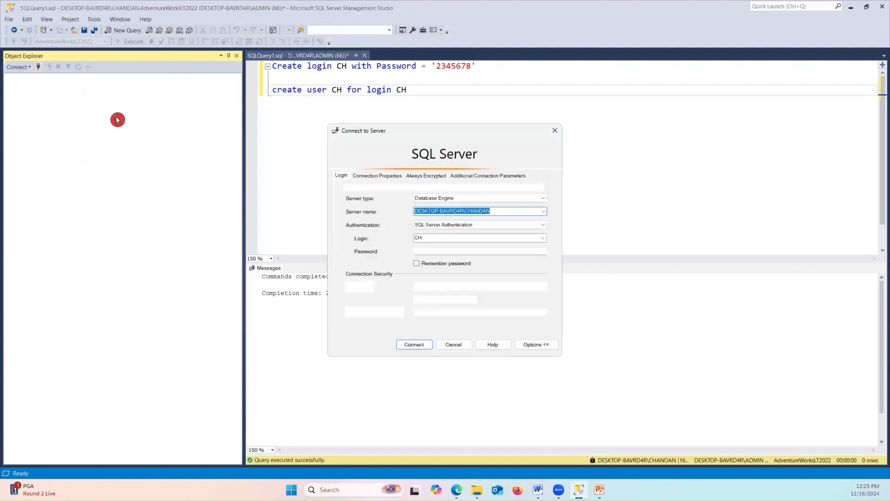
{"action": "left_click", "coordinate": [436, 237]}
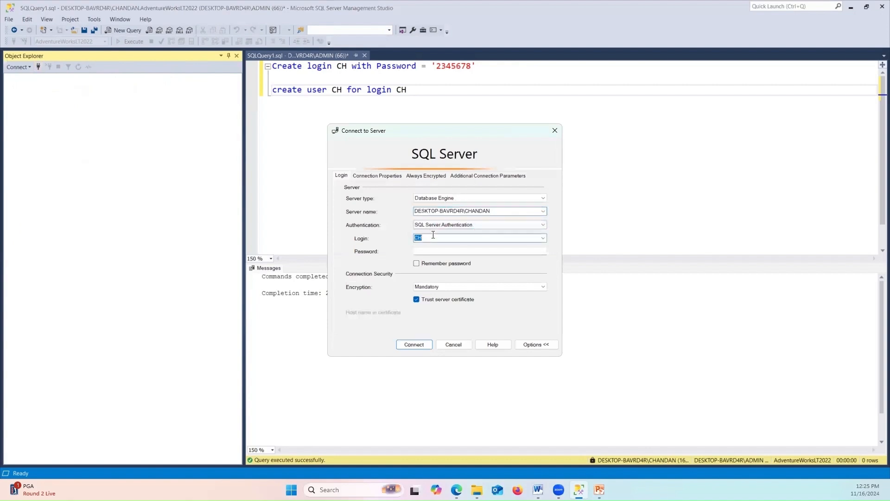
{"action": "left_click", "coordinate": [497, 225]}
{"action": "left_click", "coordinate": [458, 228]}
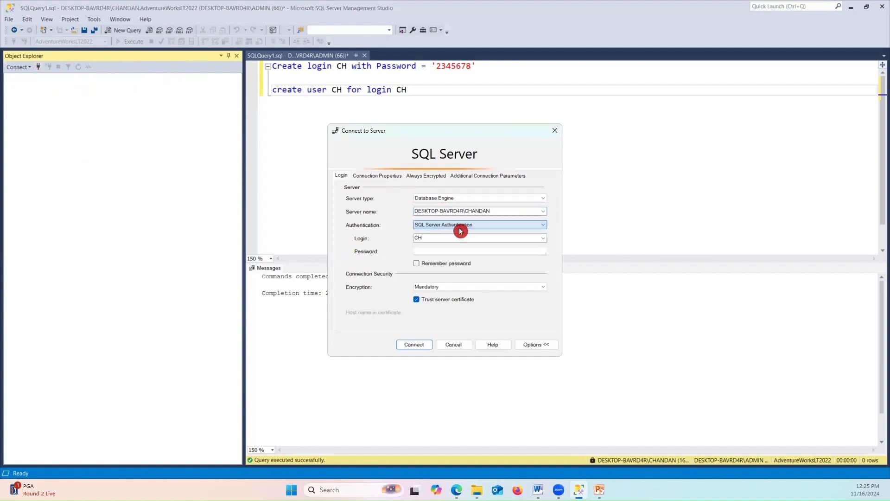
{"action": "left_click", "coordinate": [426, 239]}
{"action": "left_click", "coordinate": [464, 227]}
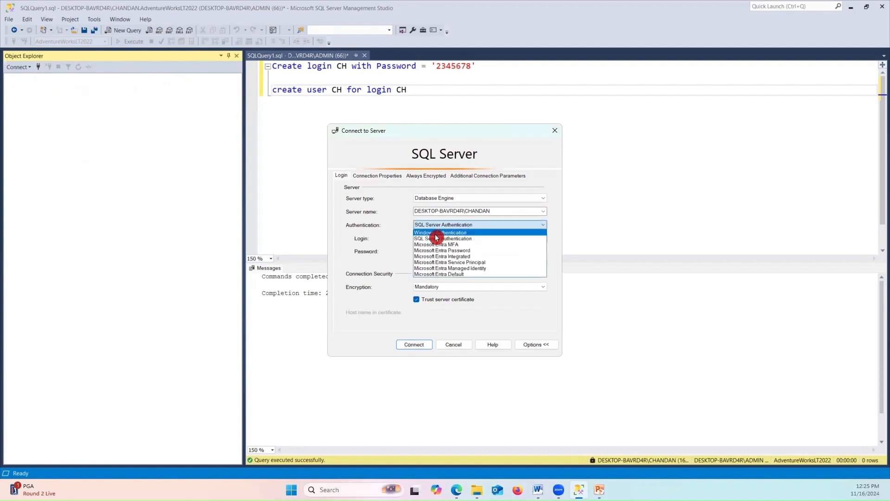
{"action": "left_click", "coordinate": [444, 233]}
{"action": "left_click", "coordinate": [414, 345]}
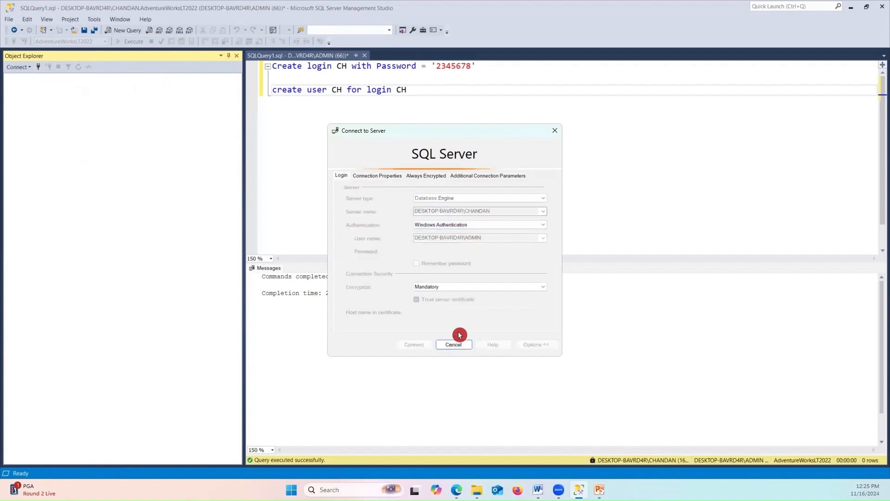
Expand AdventureWorksLT2022's Tables to see the SalesLT tables, then select the create user text
{"action": "left_click", "coordinate": [16, 87]}
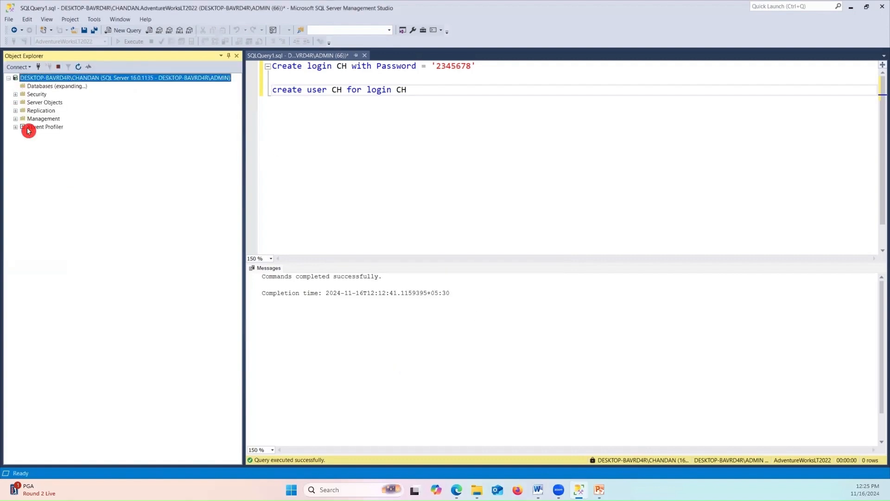
{"action": "left_click", "coordinate": [23, 111]}
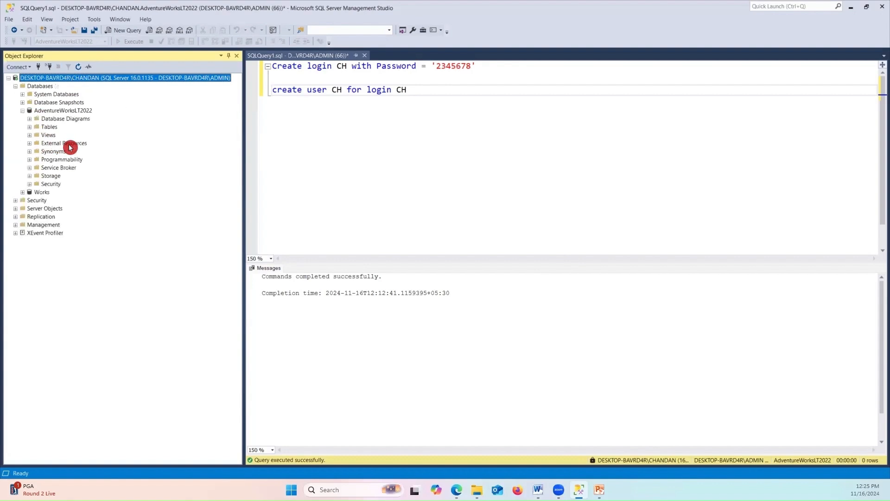
{"action": "left_click", "coordinate": [30, 126]}
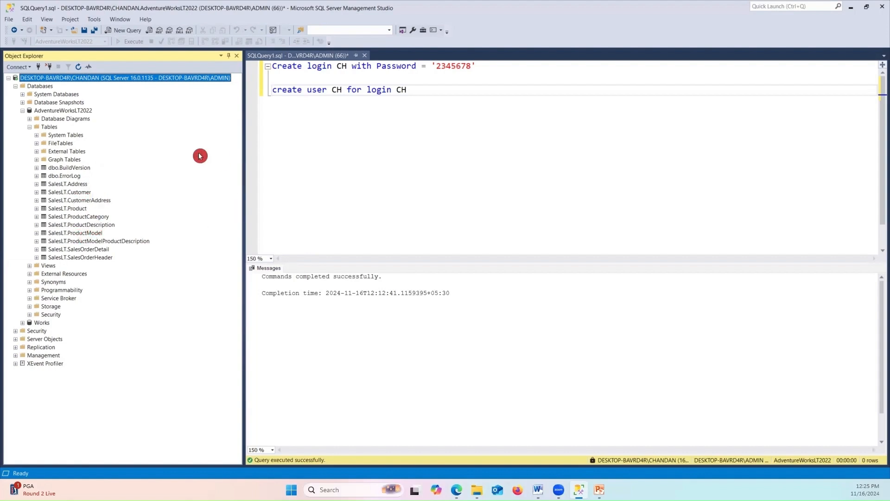
{"action": "left_click_drag", "start_coordinate": [330, 89], "coordinate": [369, 84]}
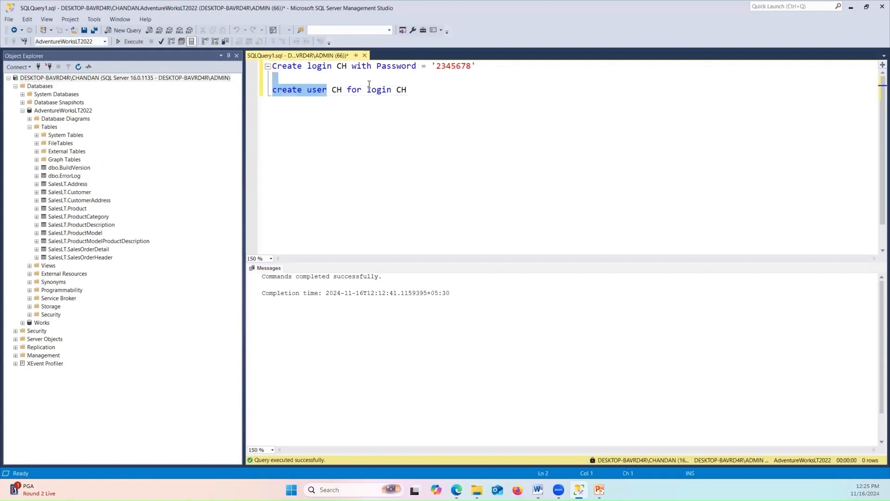
Add the line 'Grant select on SalesLT.address to CH' and execute it
{"action": "left_click", "coordinate": [431, 90]}
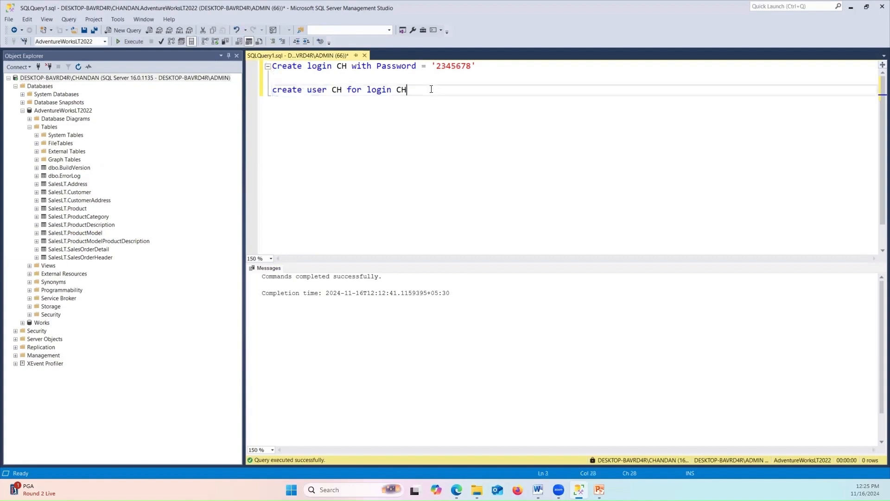
{"action": "key", "text": "Return"}
{"action": "key", "text": "Return"}
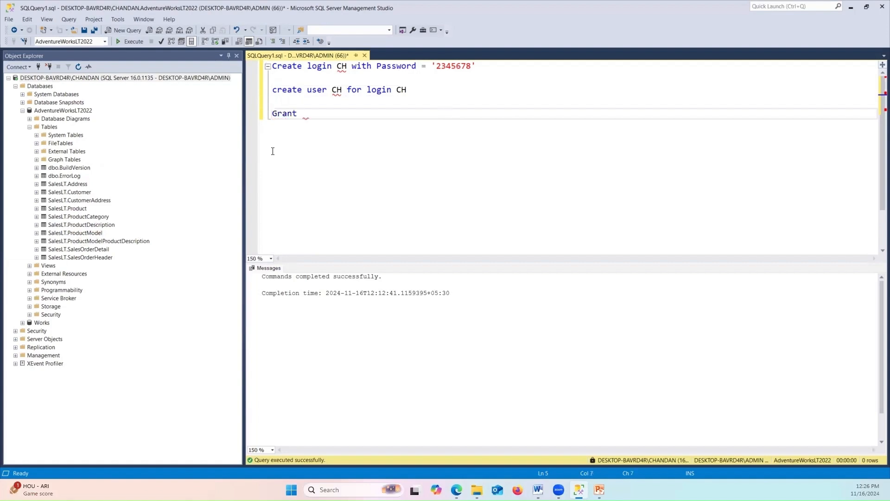
{"action": "type", "text": "select on"}
{"action": "type", "text": "SalesLT."}
{"action": "type", "text": "address"}
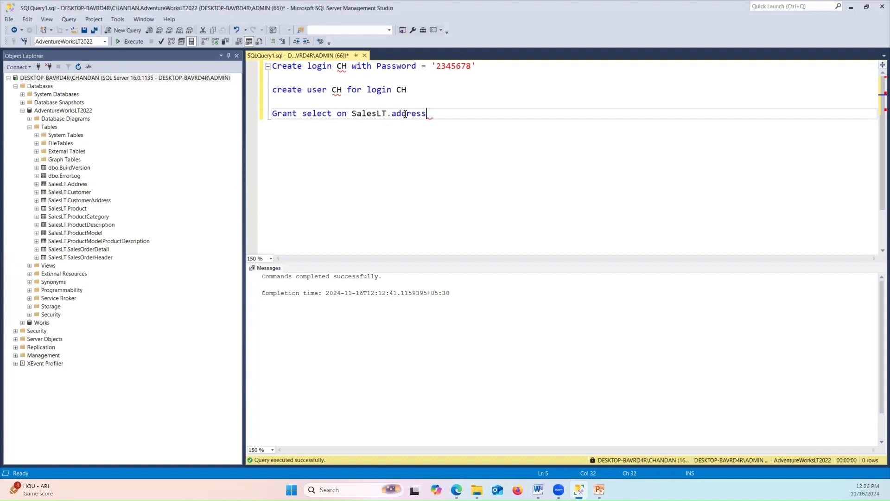
{"action": "left_click", "coordinate": [251, 113]}
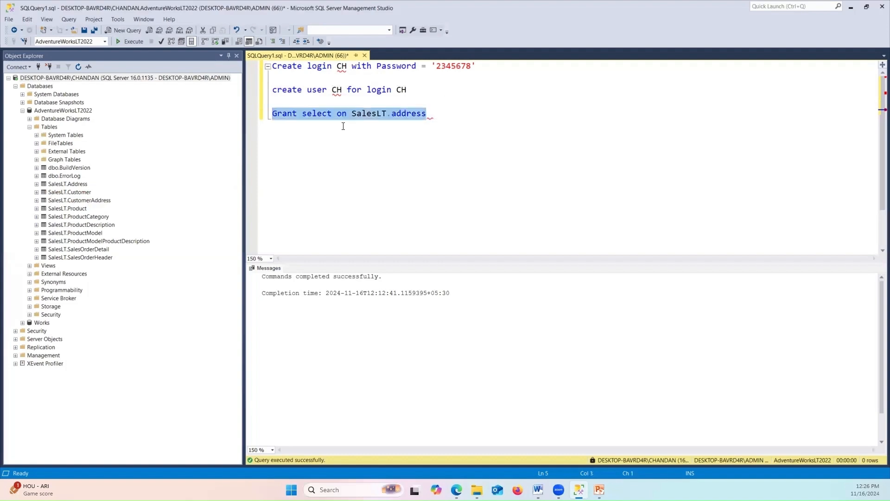
{"action": "left_click", "coordinate": [439, 116]}
{"action": "type", "text": "to "}
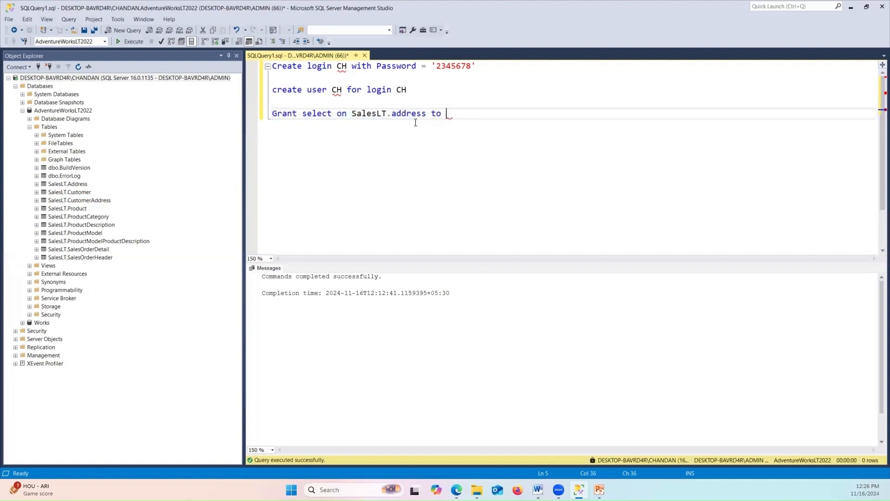
{"action": "type", "text": "CH"}
{"action": "left_click_drag", "start_coordinate": [472, 117], "coordinate": [198, 80]}
{"action": "left_click", "coordinate": [130, 42]}
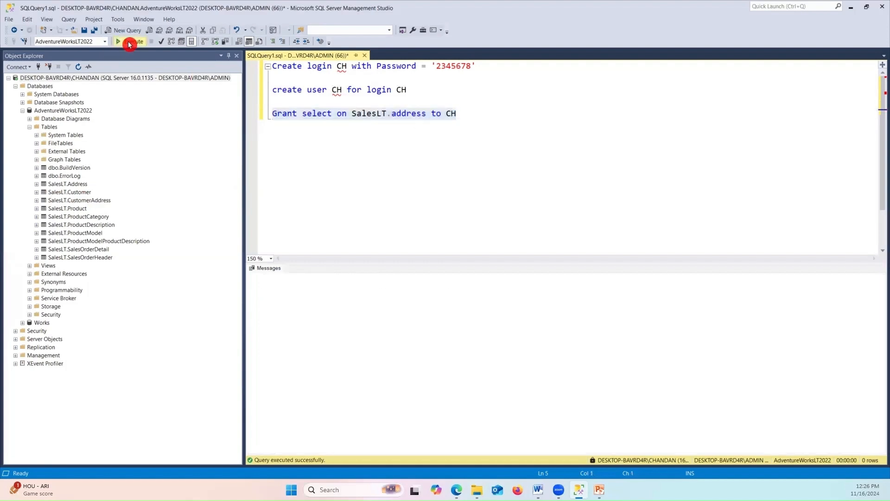
Select only the grant select statement and execute it again
{"action": "left_click", "coordinate": [478, 186]}
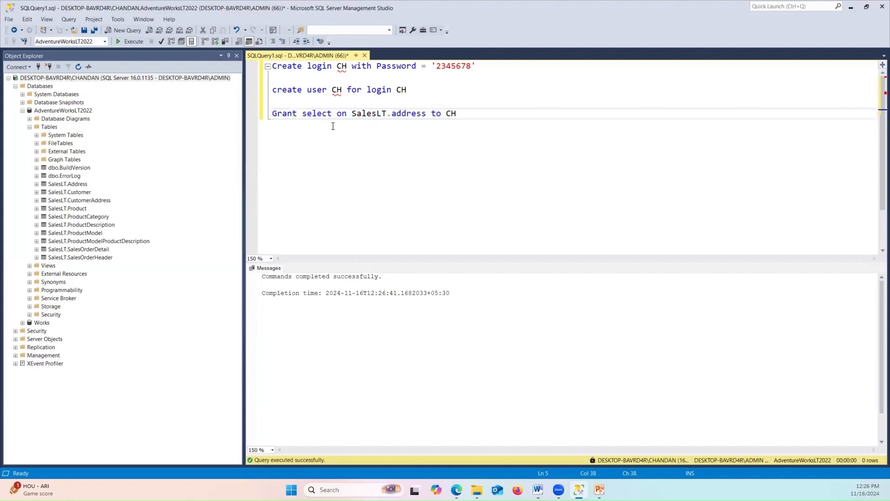
{"action": "left_click_drag", "start_coordinate": [476, 112], "coordinate": [296, 122]}
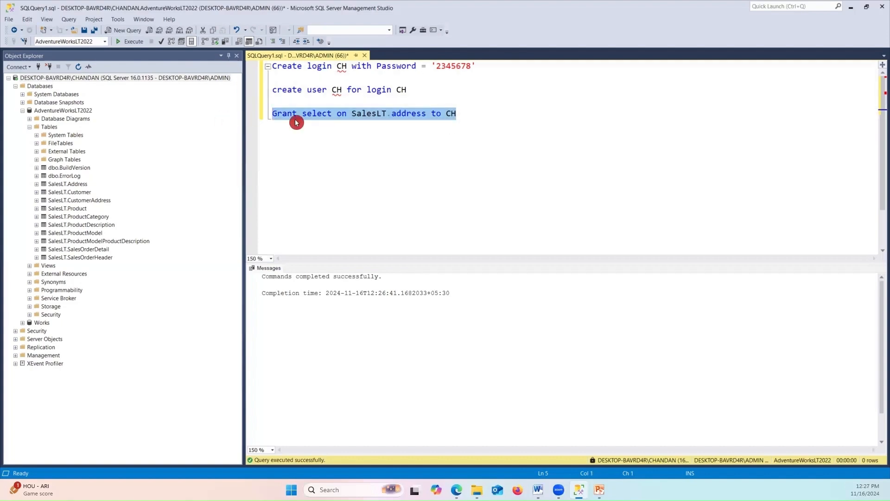
{"action": "double_click", "coordinate": [371, 114]}
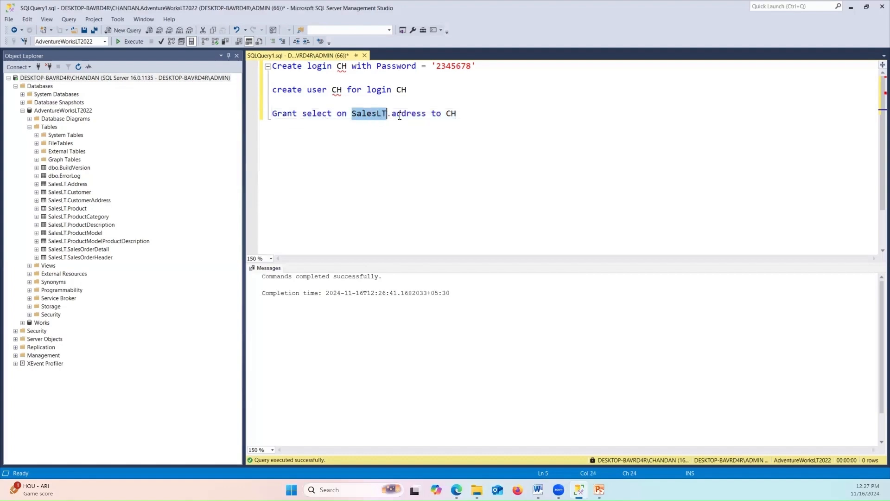
{"action": "double_click", "coordinate": [399, 114]}
{"action": "left_click", "coordinate": [484, 117]}
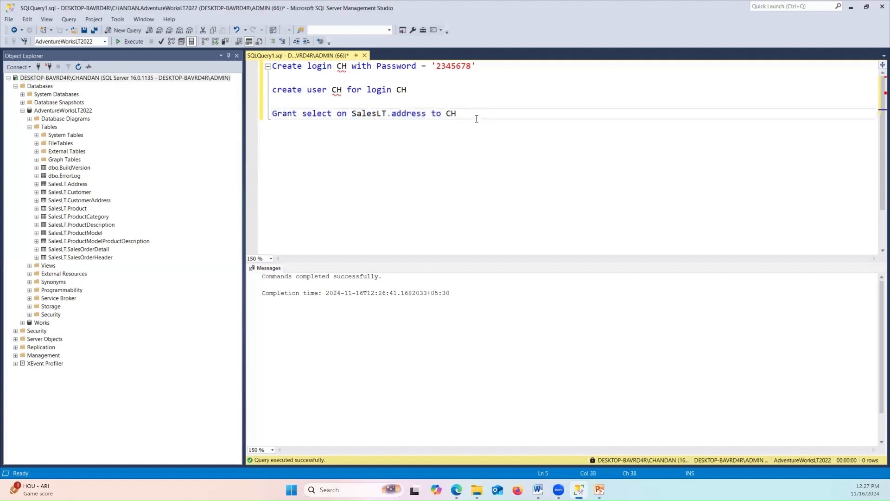
{"action": "left_click_drag", "start_coordinate": [477, 119], "coordinate": [271, 115]}
{"action": "left_click", "coordinate": [133, 42]}
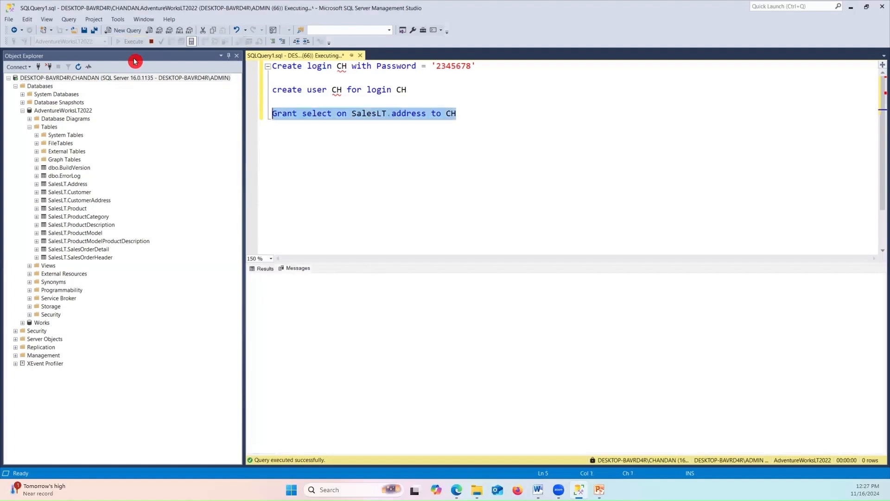
Copy the grant select line and change the copy to 'Grant insert on SalesLT.address to CH'
{"action": "left_click_drag", "start_coordinate": [299, 276], "coordinate": [356, 277]}
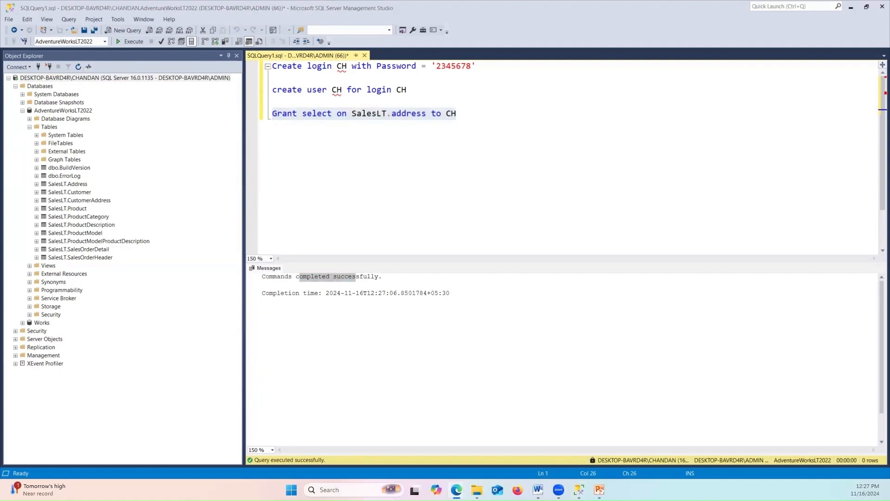
{"action": "left_click_drag", "start_coordinate": [477, 113], "coordinate": [262, 121]}
{"action": "key", "text": "ctrl+c"}
{"action": "left_click", "coordinate": [497, 122]}
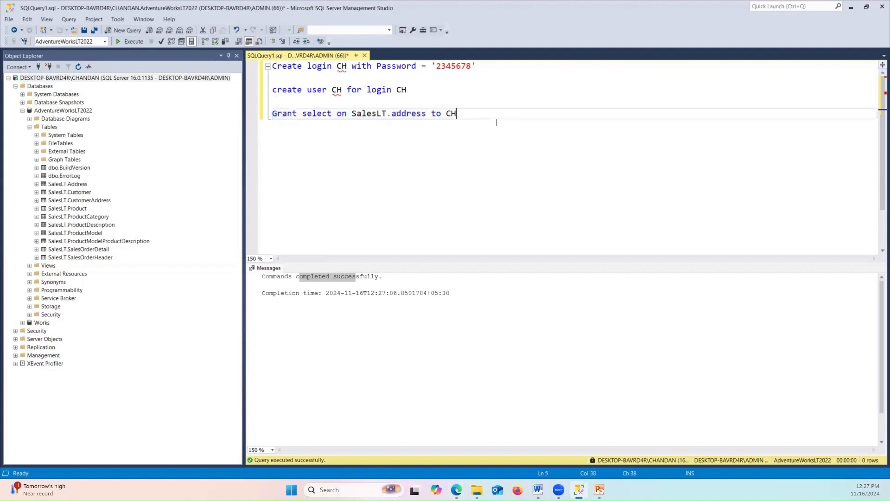
{"action": "key", "text": "Return"}
{"action": "key", "text": "Return"}
{"action": "key", "text": "ctrl+v"}
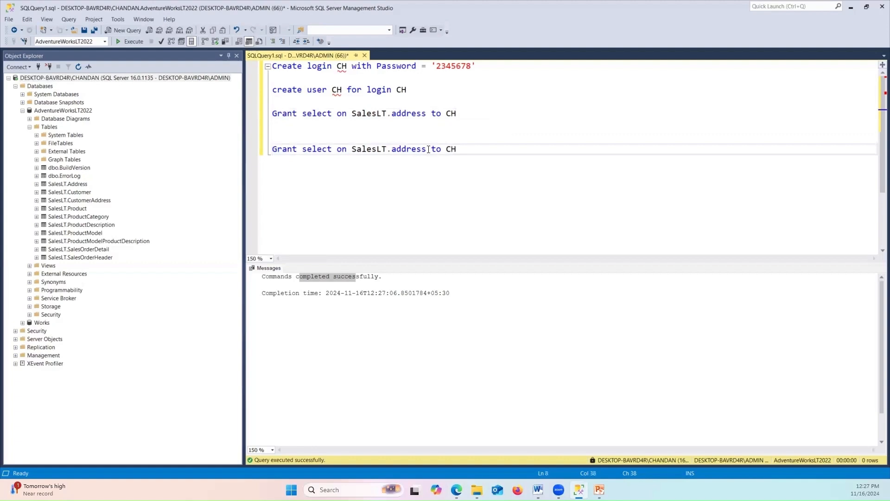
{"action": "double_click", "coordinate": [326, 147]}
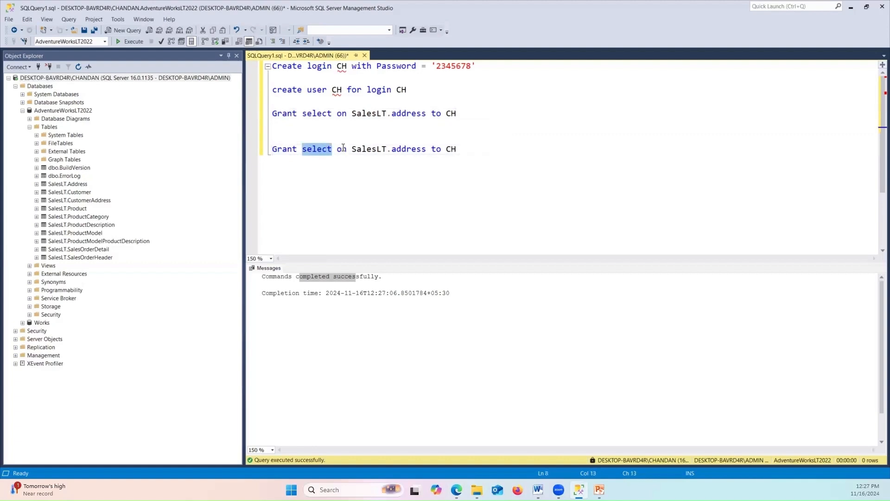
{"action": "type", "text": "insert"}
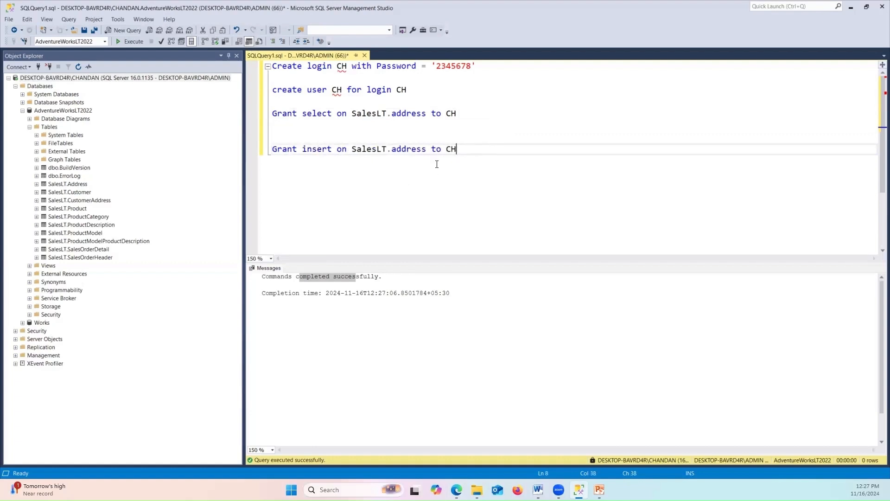
Add two more copies, changed to grant update and grant delete on SalesLT.address
{"action": "key", "text": "Return"}
{"action": "key", "text": "Return"}
{"action": "key", "text": "Return"}
{"action": "key", "text": "ctrl+v"}
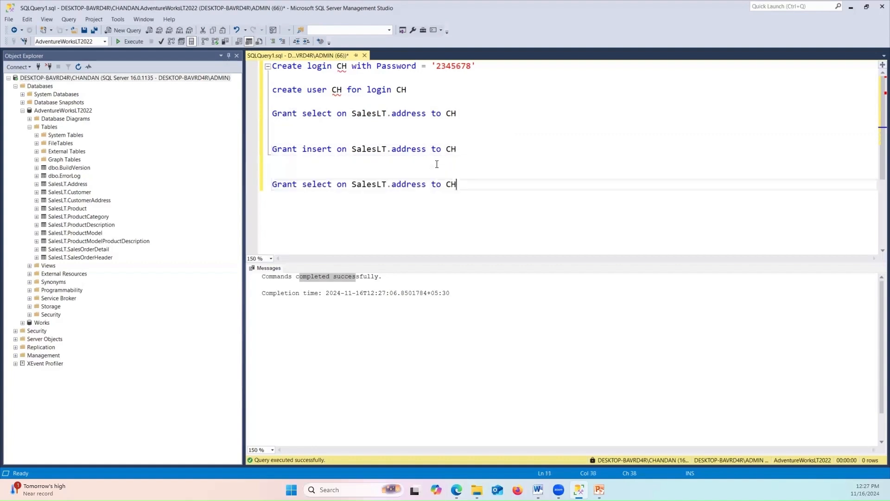
{"action": "double_click", "coordinate": [322, 187]}
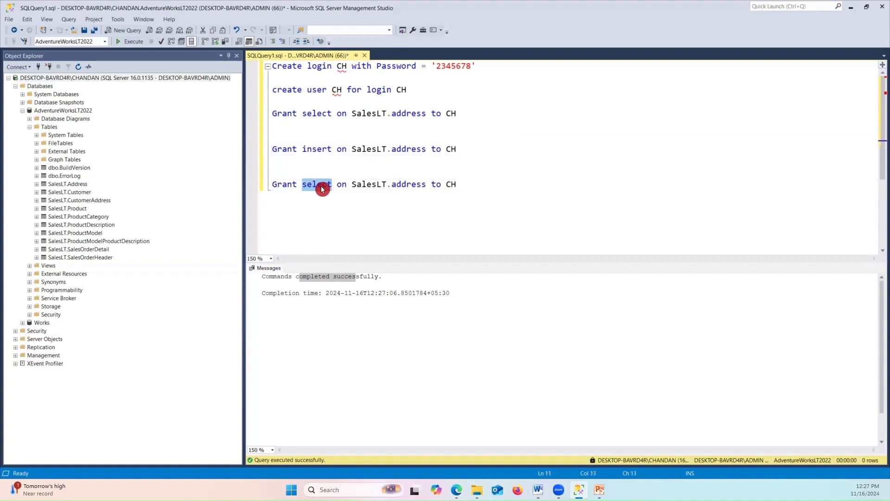
{"action": "type", "text": "update"}
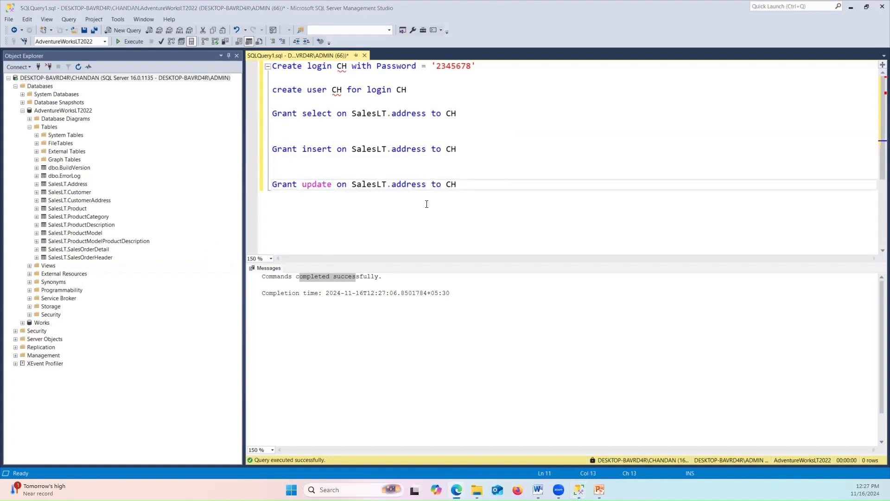
{"action": "left_click_drag", "start_coordinate": [463, 186], "coordinate": [273, 185]}
{"action": "key", "text": "ctrl+c"}
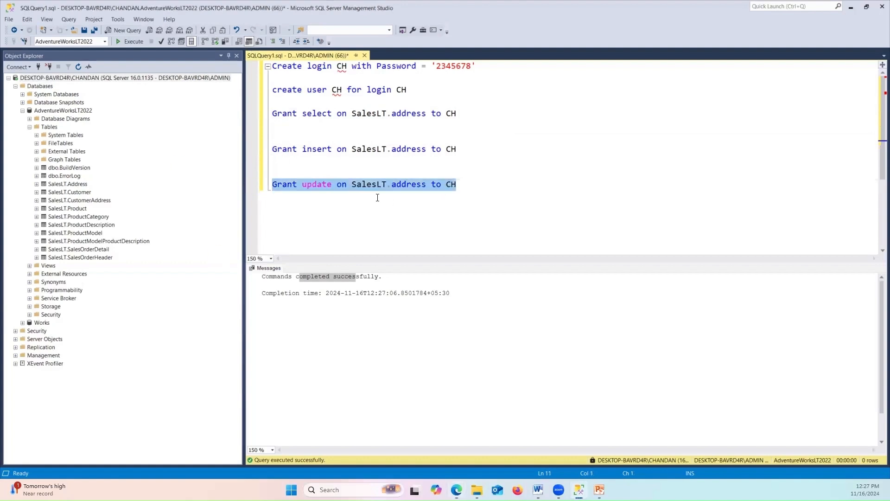
{"action": "left_click", "coordinate": [476, 191]}
{"action": "key", "text": "Return"}
{"action": "key", "text": "Return"}
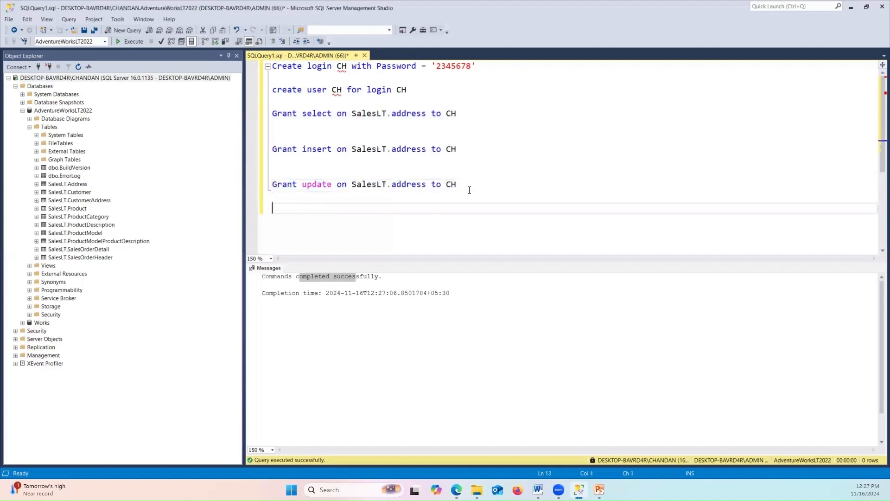
{"action": "key", "text": "ctrl+v"}
{"action": "double_click", "coordinate": [315, 208]}
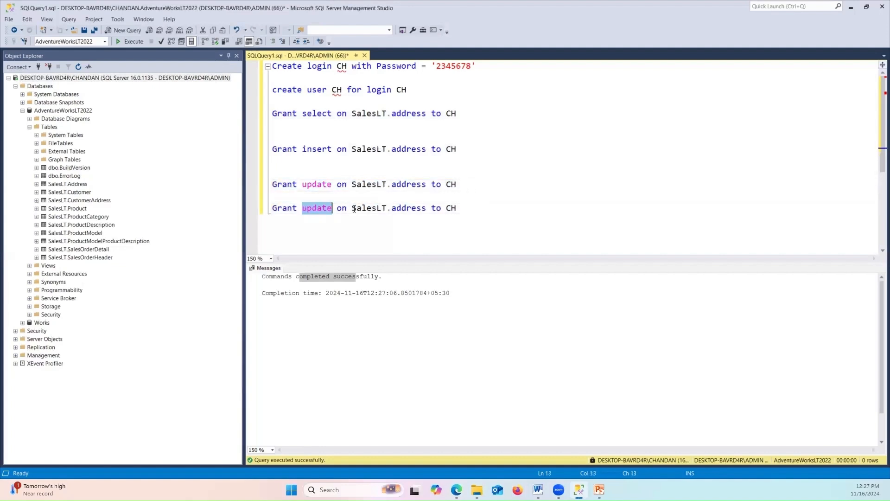
{"action": "type", "text": "d"}
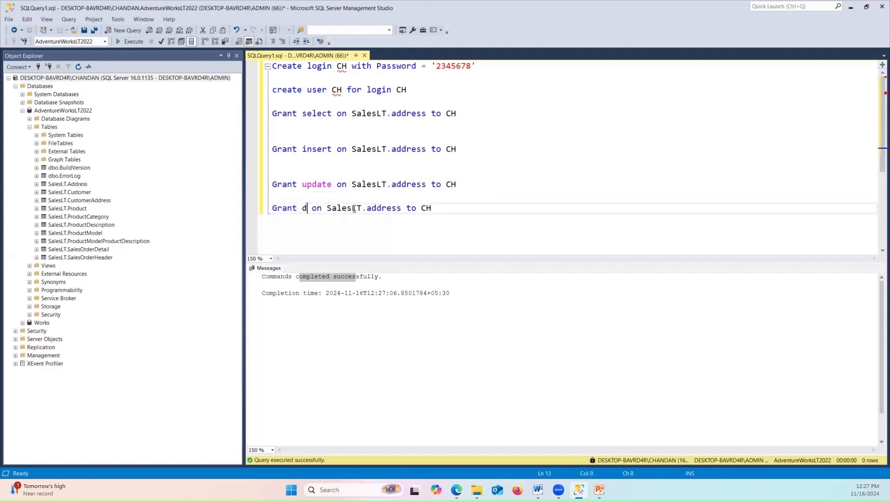
{"action": "type", "text": "elete"}
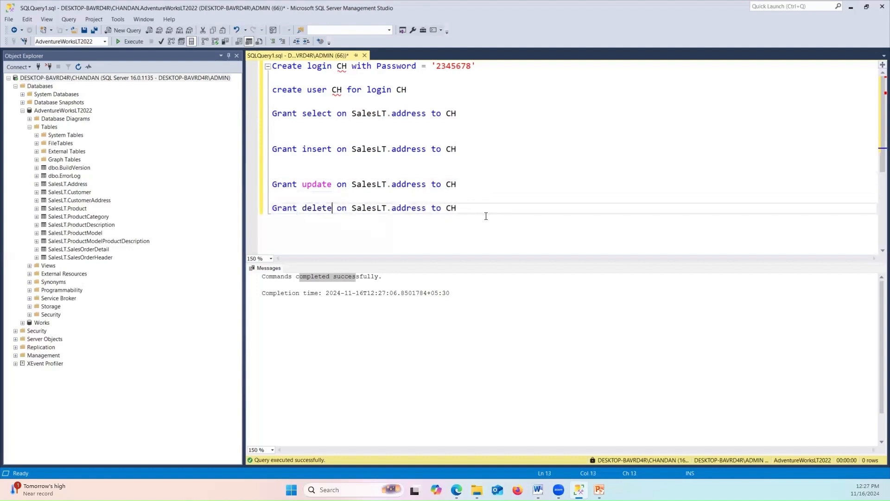
Select all four grant statements and execute them together
{"action": "left_click_drag", "start_coordinate": [459, 208], "coordinate": [259, 115]}
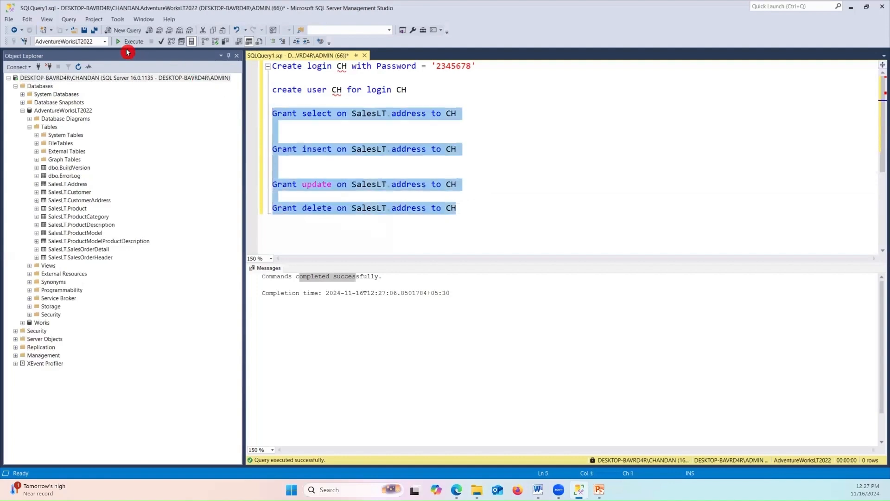
{"action": "left_click", "coordinate": [129, 43]}
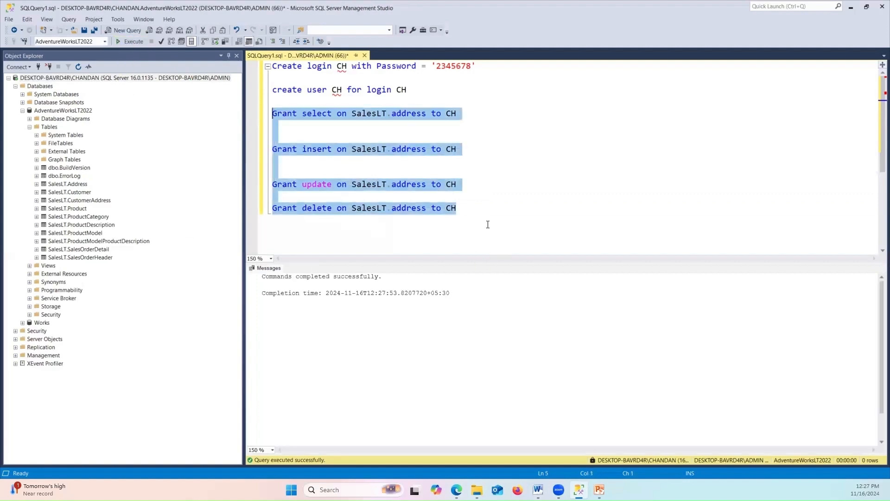
{"action": "left_click", "coordinate": [459, 208]}
{"action": "left_click_drag", "start_coordinate": [459, 208], "coordinate": [272, 208]}
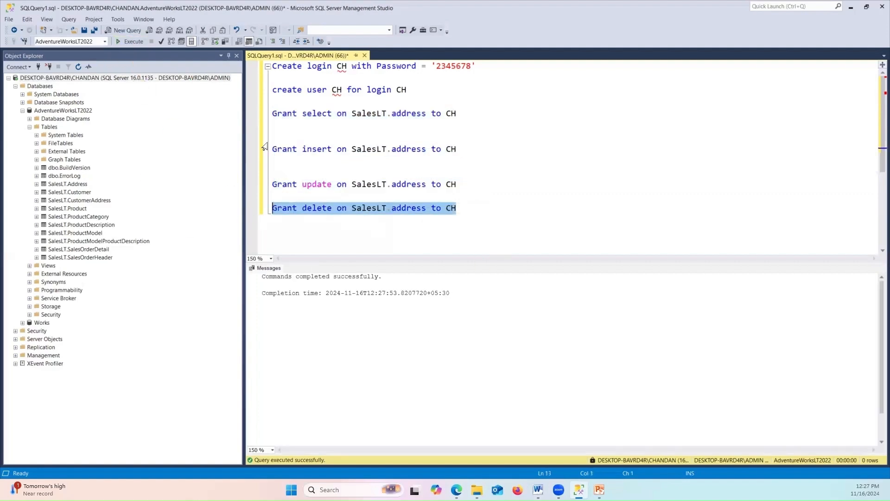
Reconnect Object Explorer using SQL Server Authentication as login CH, entering its password
{"action": "left_click", "coordinate": [49, 68]}
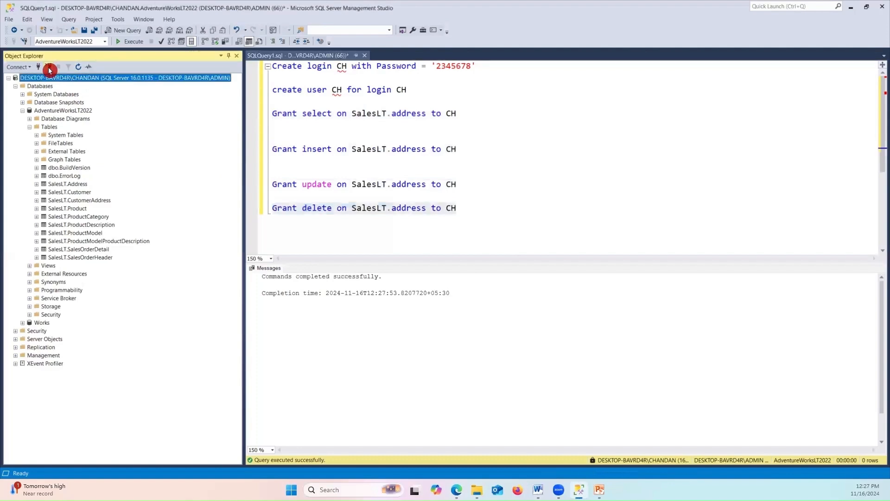
{"action": "left_click", "coordinate": [40, 68]}
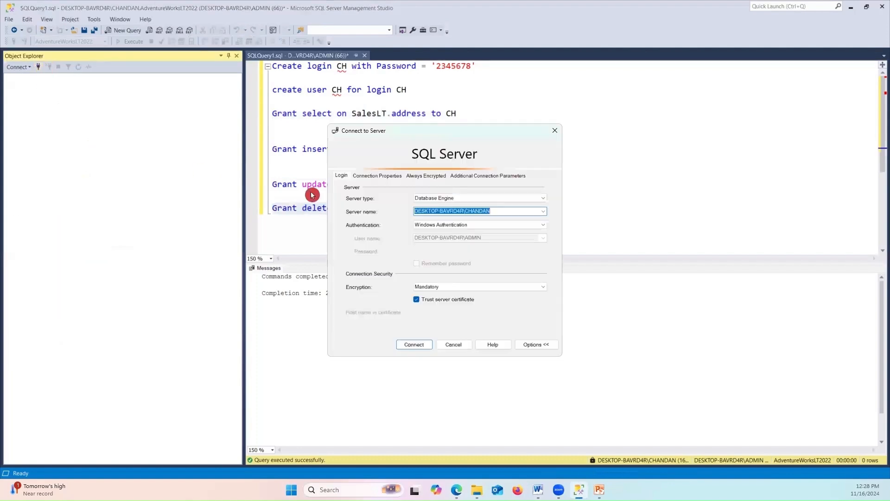
{"action": "left_click", "coordinate": [496, 225]}
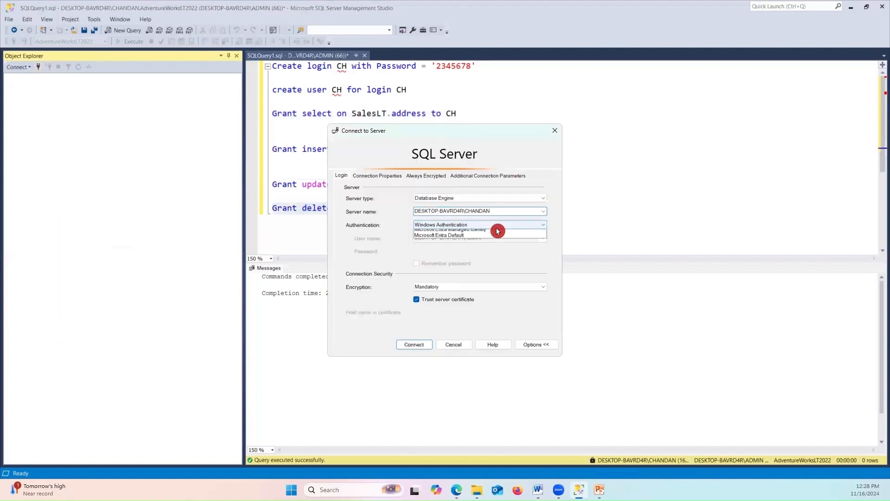
{"action": "left_click", "coordinate": [438, 244]}
{"action": "left_click", "coordinate": [473, 224]}
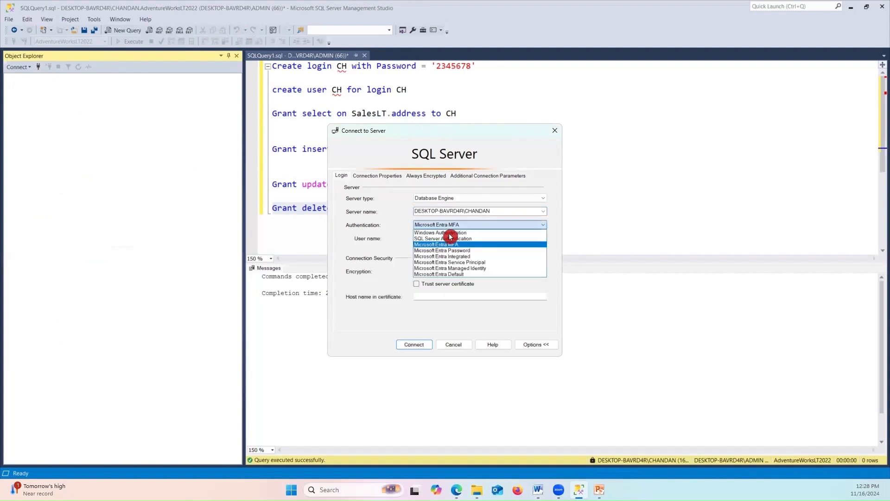
{"action": "left_click", "coordinate": [449, 239]}
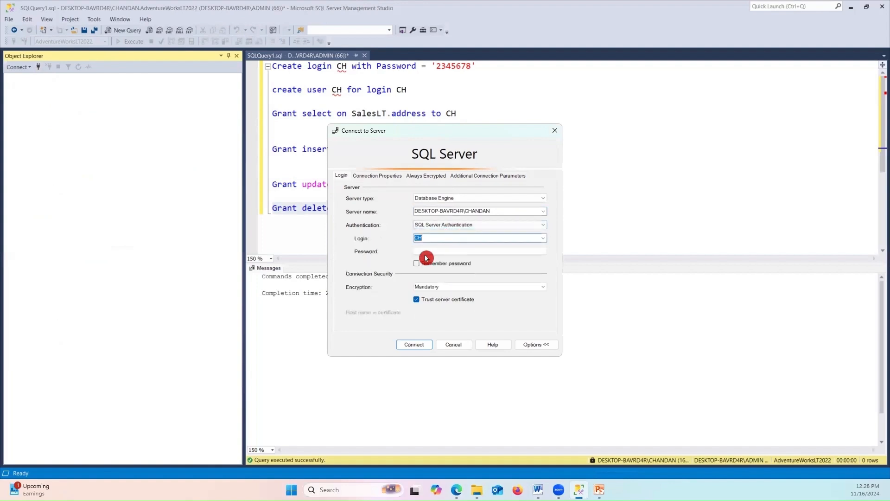
{"action": "left_click", "coordinate": [445, 251]}
{"action": "type", "text": "2"}
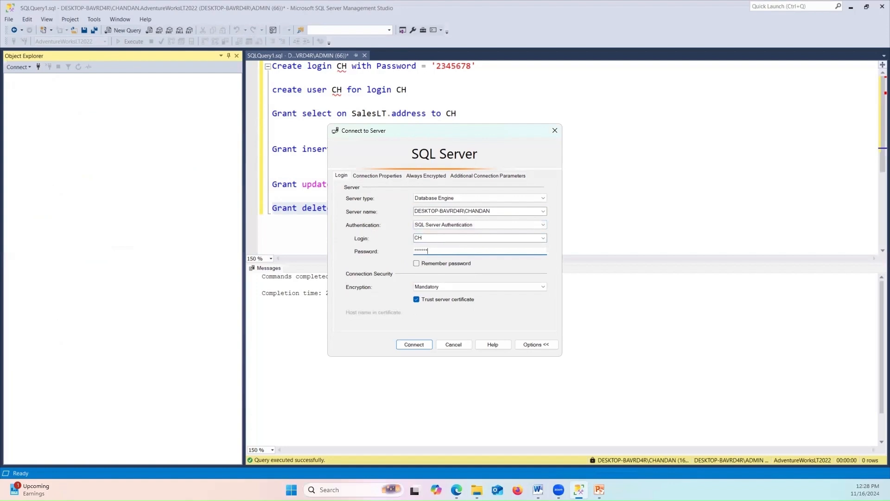
{"action": "type", "text": "345678"}
{"action": "left_click", "coordinate": [413, 345]}
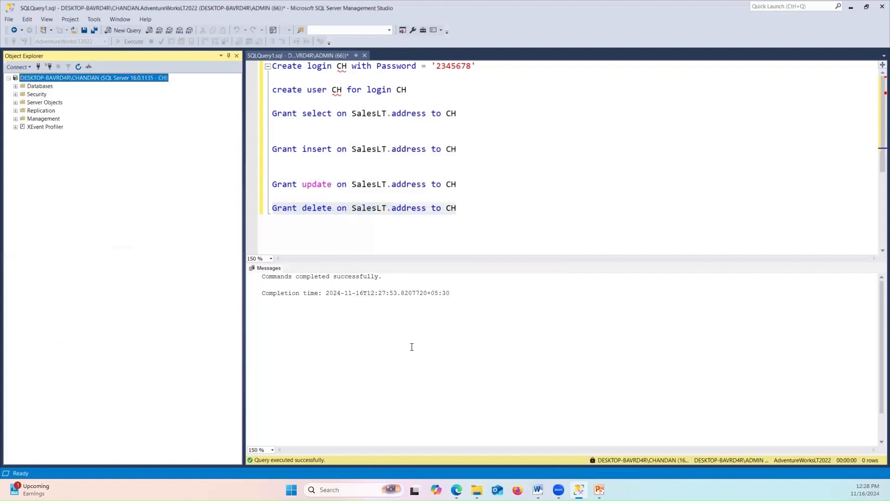
Expand AdventureWorksLT2022's Tables as CH, confirming only SalesLT.Address is visible, then return to the script
{"action": "left_click", "coordinate": [15, 86]}
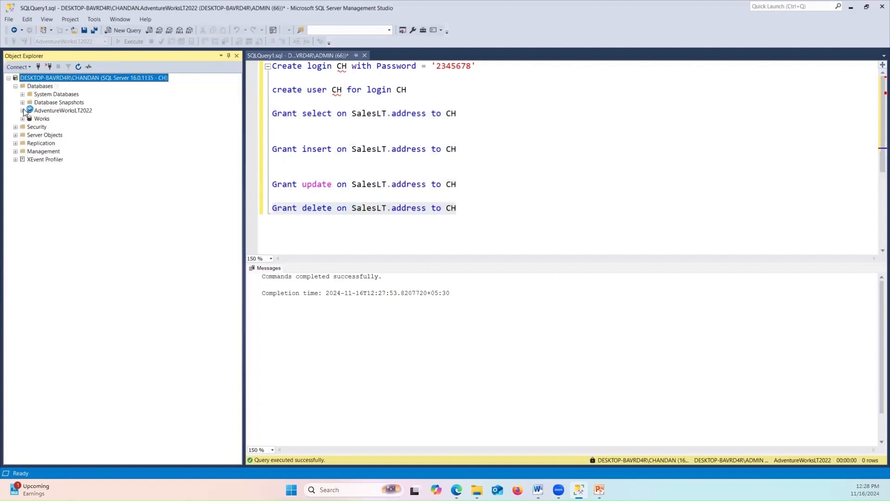
{"action": "left_click", "coordinate": [22, 111]}
{"action": "left_click", "coordinate": [30, 127]}
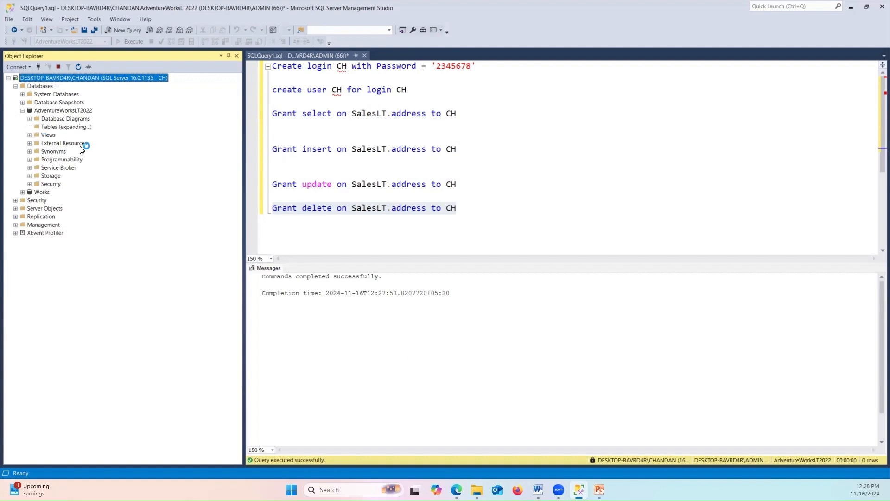
{"action": "left_click", "coordinate": [56, 169]}
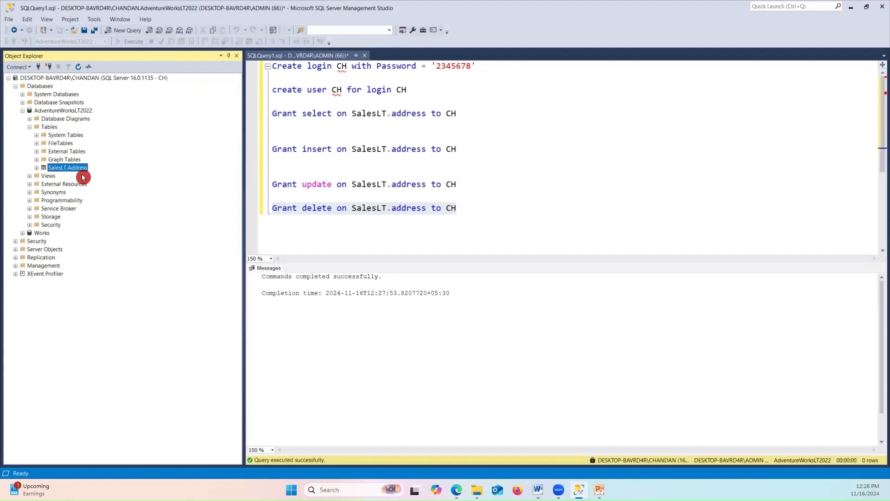
{"action": "left_click", "coordinate": [519, 195]}
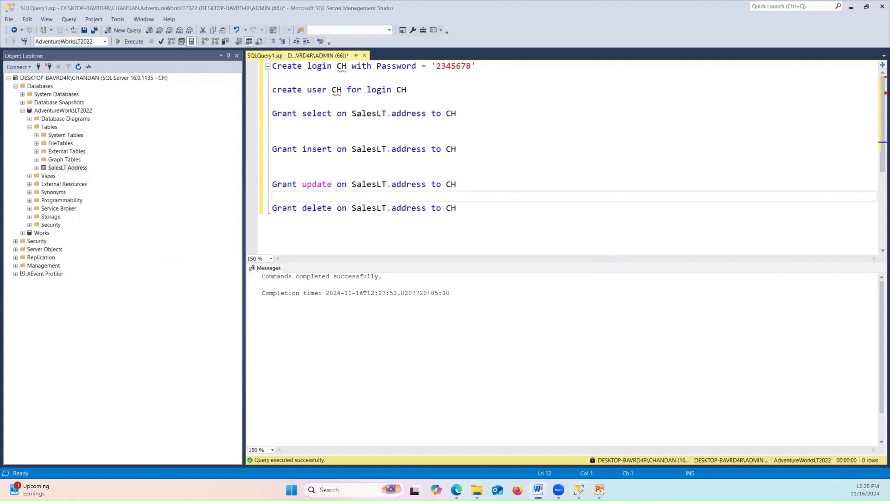
Tour the DMPtechDF Home, Author, Monitor, Manage and Learning Center hubs
{"action": "mouse_move", "coordinate": [457, 489]}
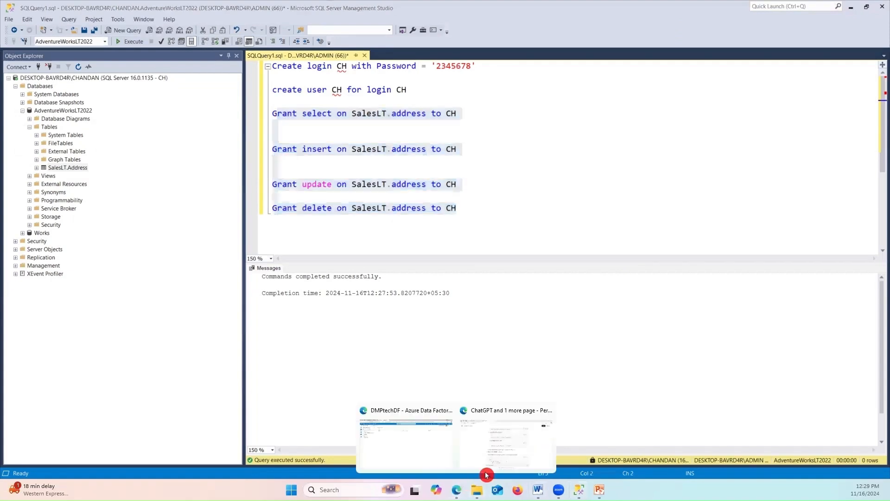
{"action": "left_click", "coordinate": [403, 455]}
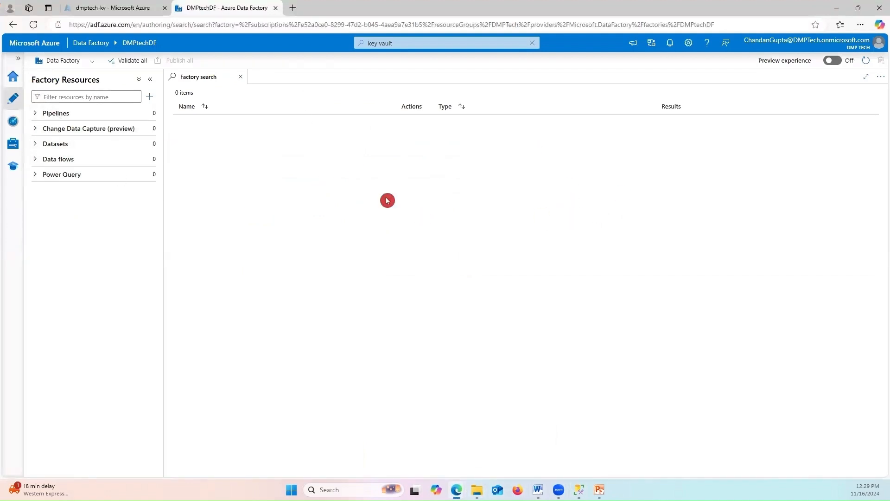
{"action": "left_click", "coordinate": [13, 76]}
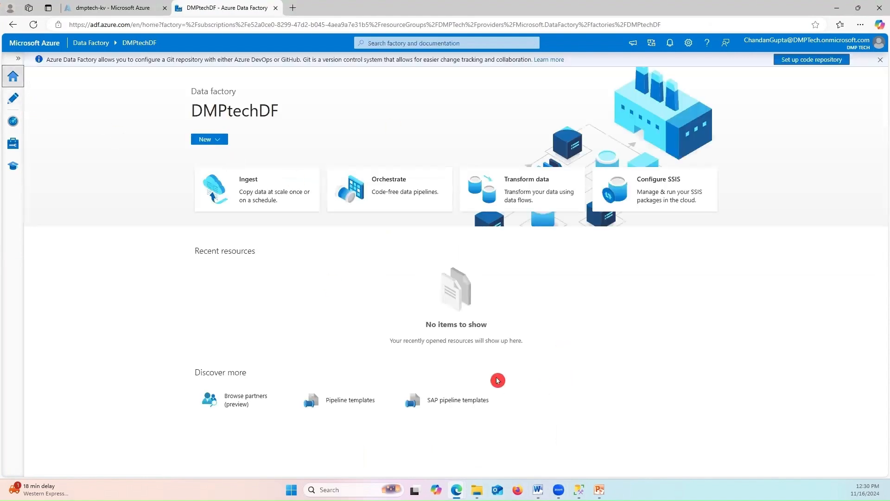
{"action": "left_click", "coordinate": [13, 98]}
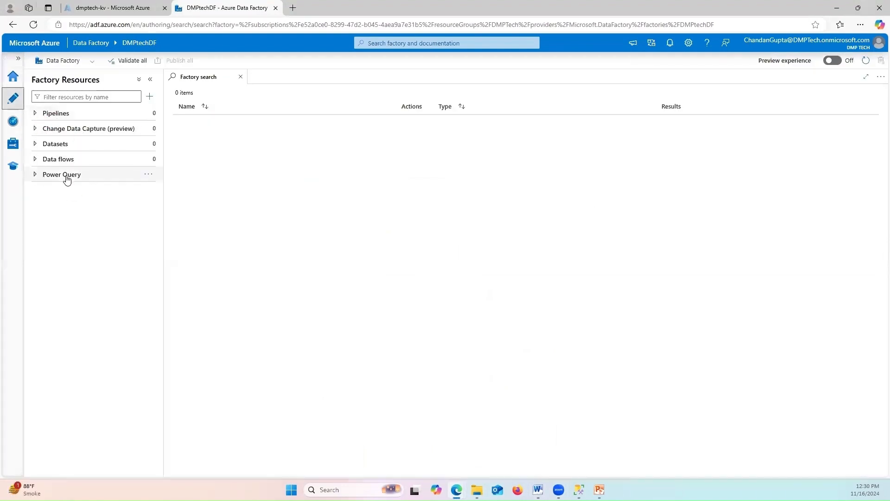
{"action": "left_click", "coordinate": [13, 121]}
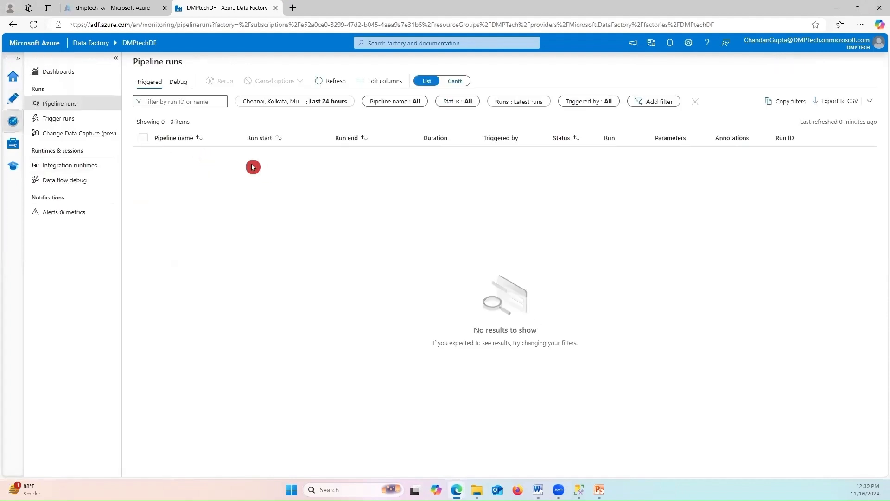
{"action": "left_click", "coordinate": [13, 144]}
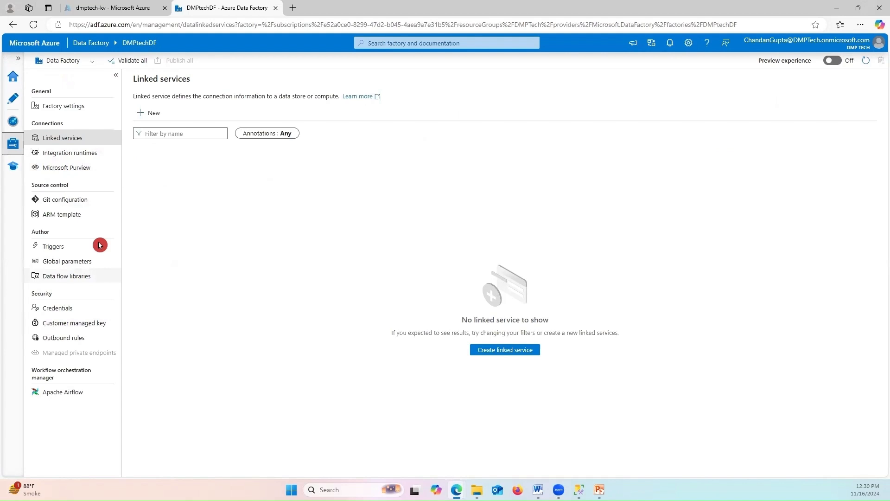
{"action": "left_click", "coordinate": [13, 168]}
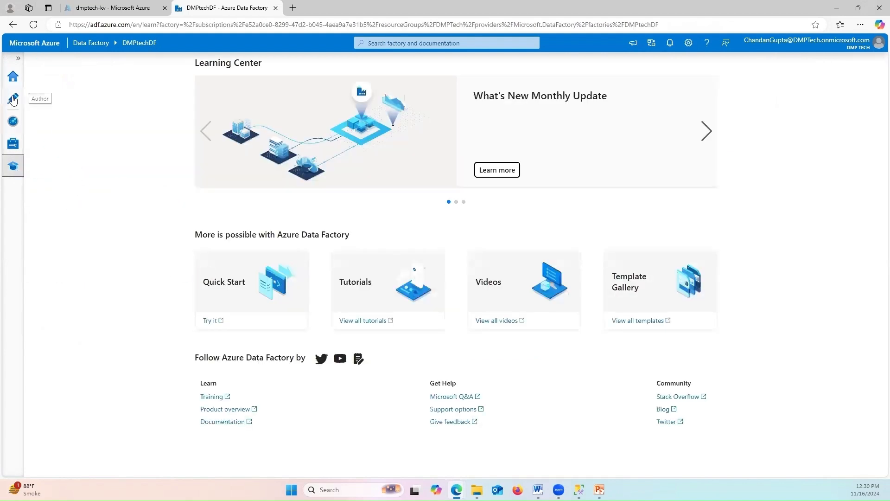
In Author, expand Pipelines and show its add-pipeline options
{"action": "left_click", "coordinate": [13, 99]}
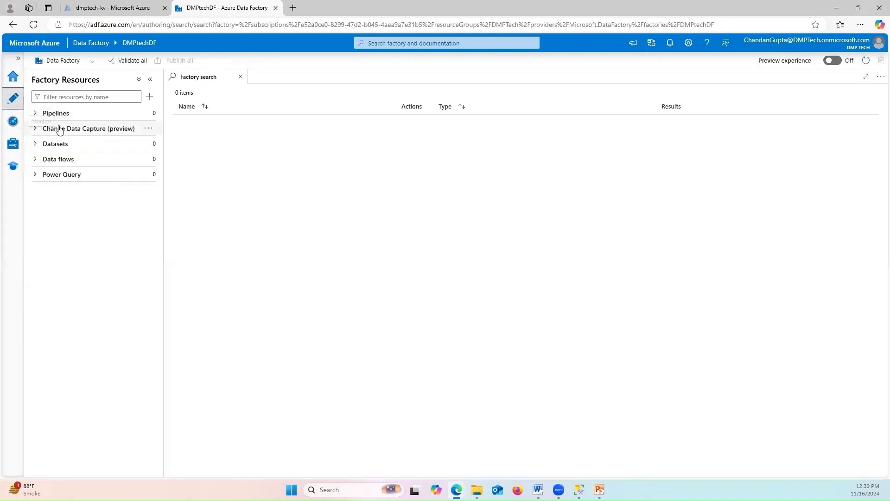
{"action": "left_click", "coordinate": [101, 117]}
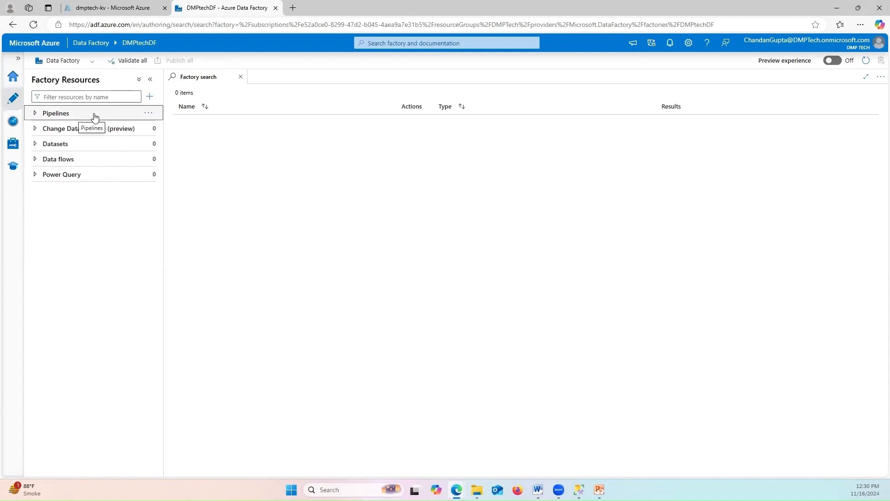
{"action": "left_click", "coordinate": [146, 114]}
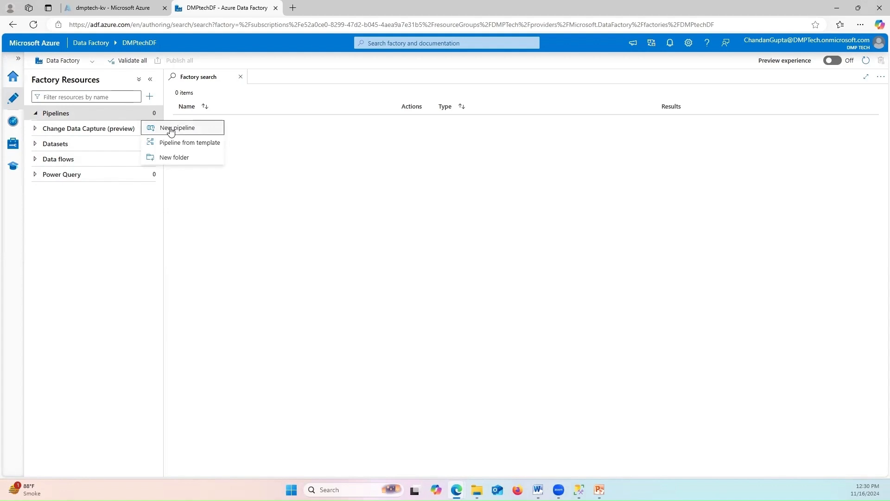
Create a new pipeline, rename it from pipeline1 to CopyData, and show Move and transform activities
{"action": "left_click", "coordinate": [205, 136]}
{"action": "left_click", "coordinate": [304, 157]}
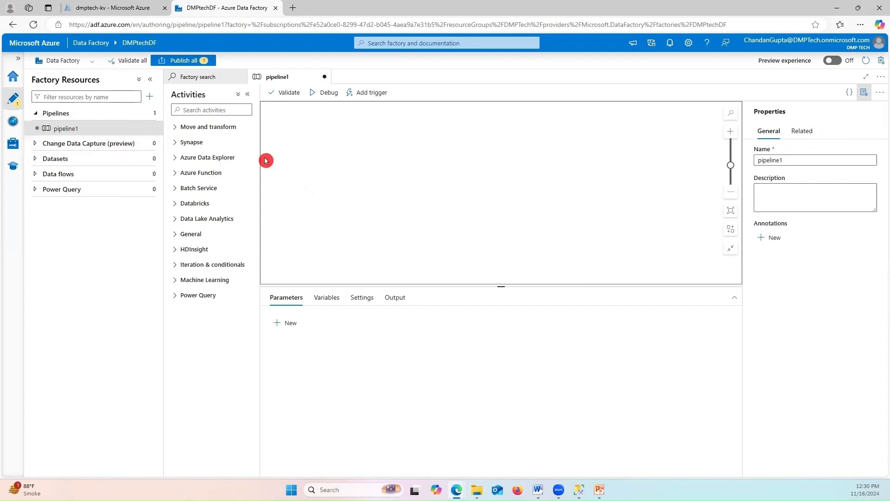
{"action": "left_click", "coordinate": [788, 160]}
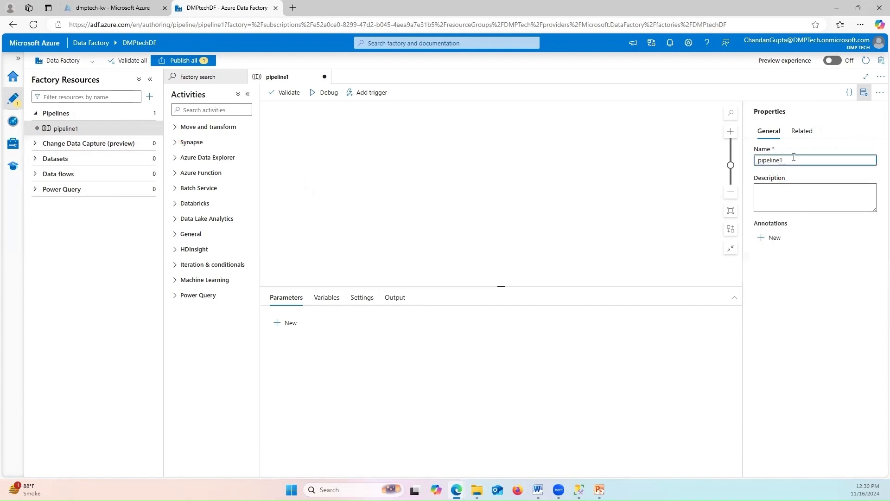
{"action": "double_click", "coordinate": [764, 160]}
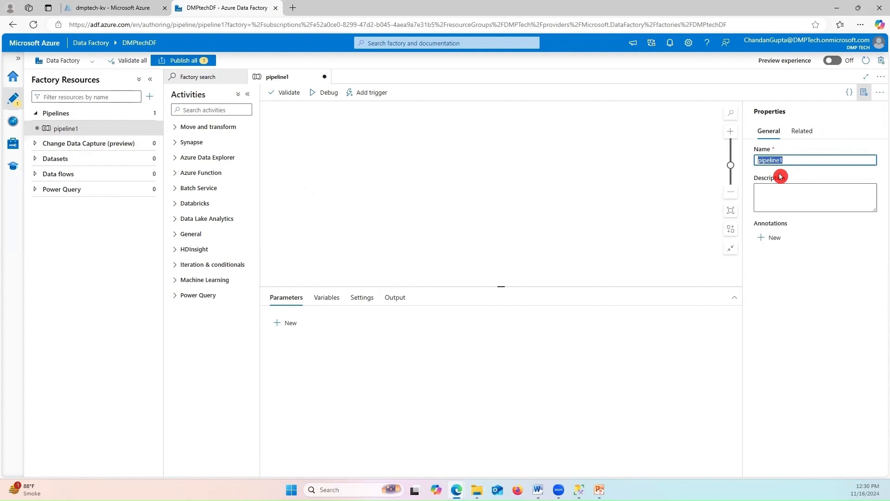
{"action": "key", "text": "BackSpace"}
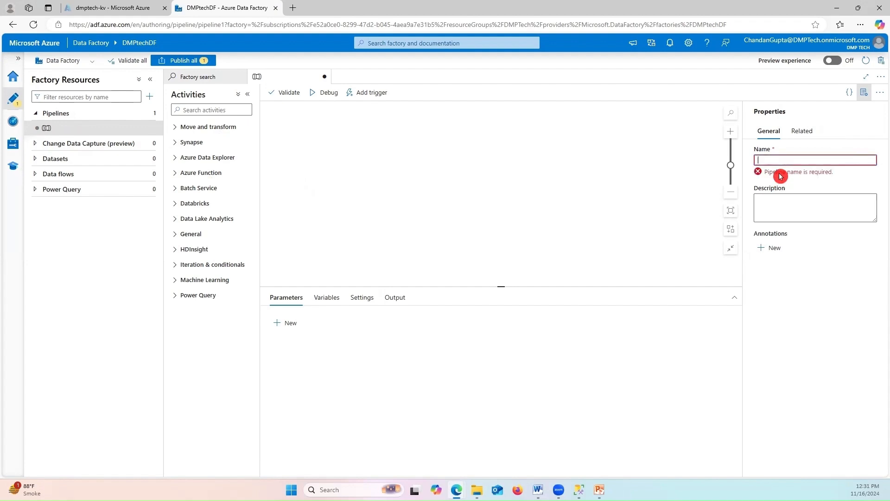
{"action": "type", "text": "P"}
{"action": "key", "text": "BackSpace"}
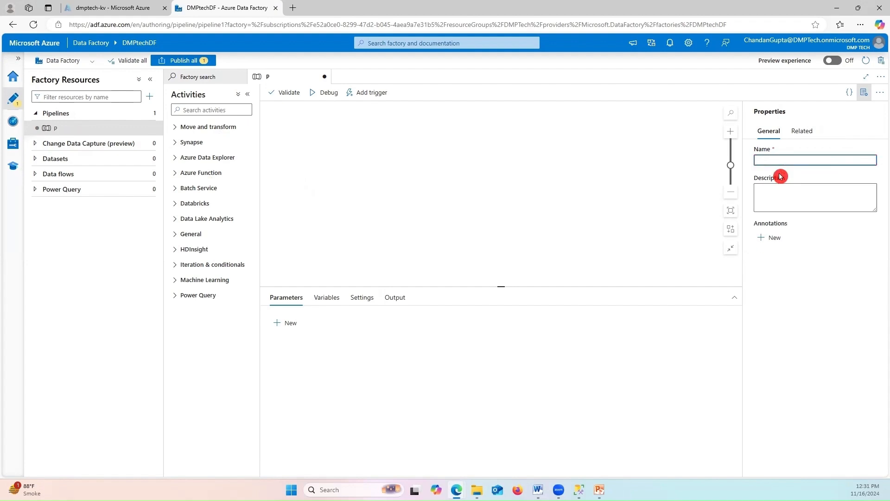
{"action": "type", "text": "Copy"}
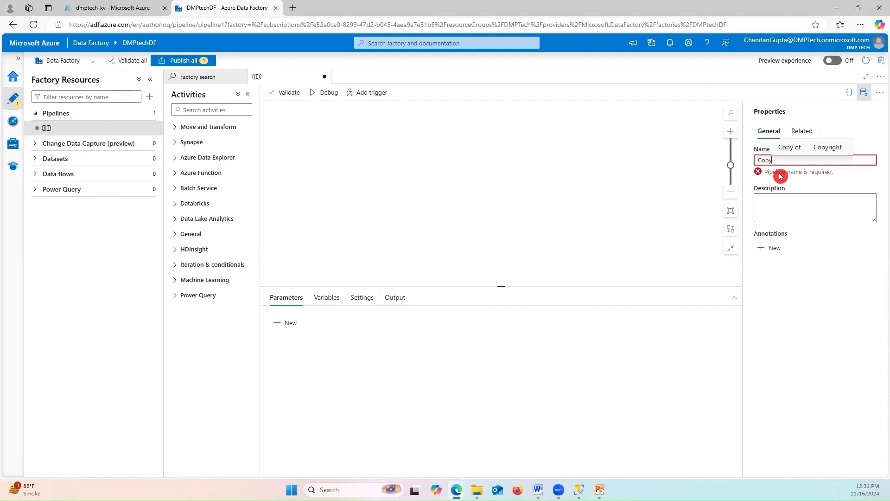
{"action": "type", "text": "Data"}
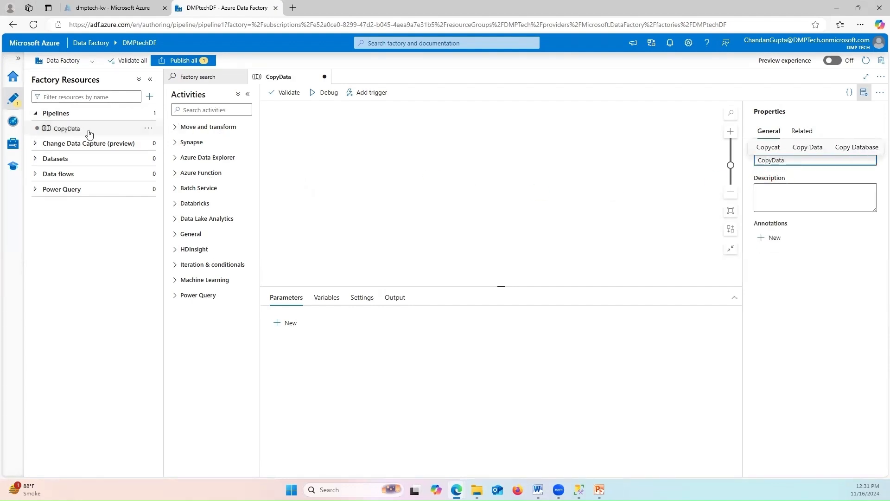
{"action": "left_click", "coordinate": [324, 160]}
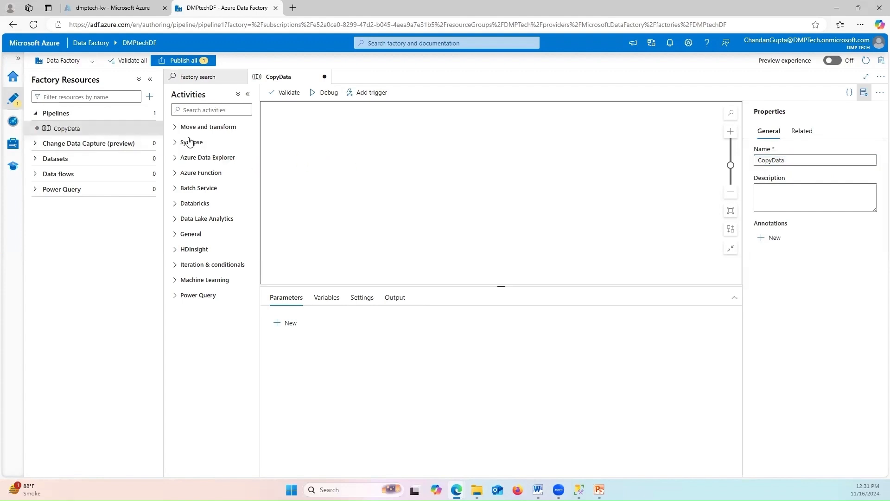
{"action": "left_click", "coordinate": [178, 126]}
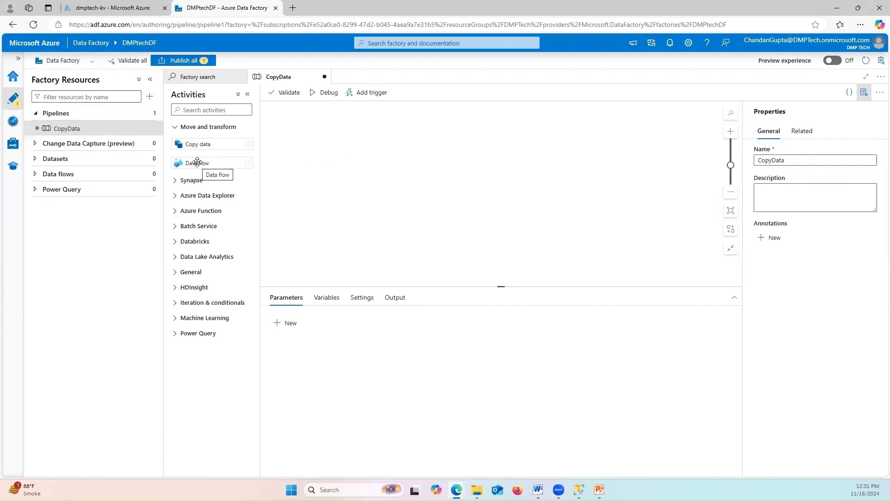
Drag a Copy data activity onto the CopyData canvas and check its empty Source dataset list
{"action": "left_click", "coordinate": [211, 172]}
{"action": "left_click_drag", "start_coordinate": [193, 144], "coordinate": [335, 157]}
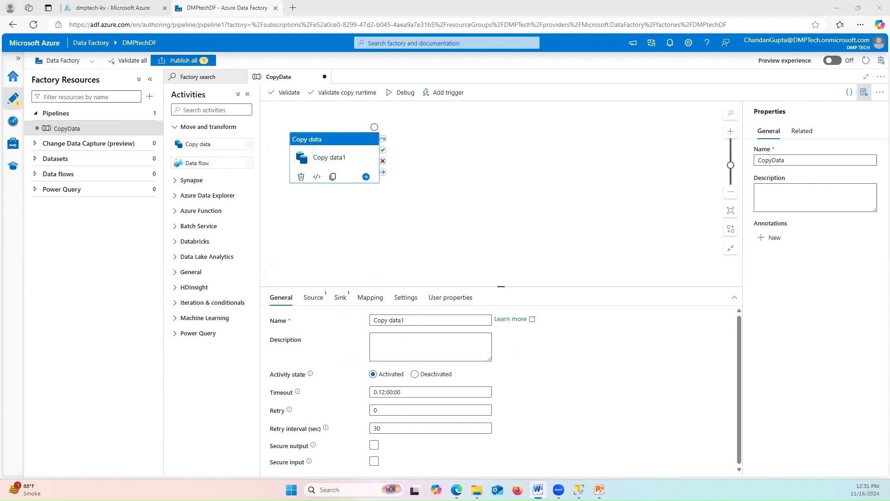
{"action": "left_click", "coordinate": [307, 299]}
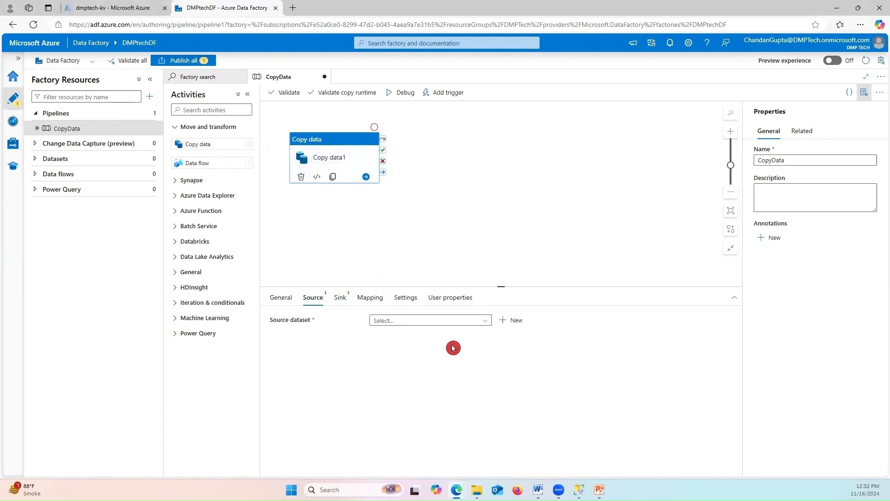
{"action": "key", "text": "alt+Tab"}
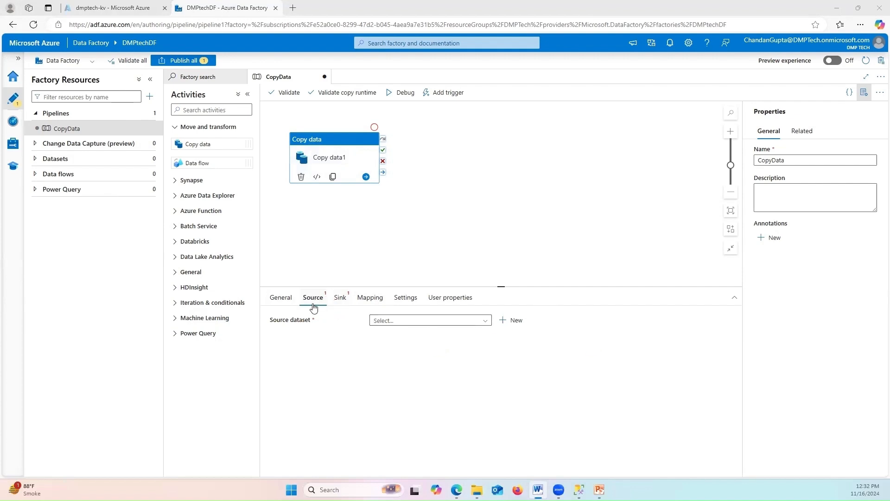
{"action": "left_click", "coordinate": [438, 320]}
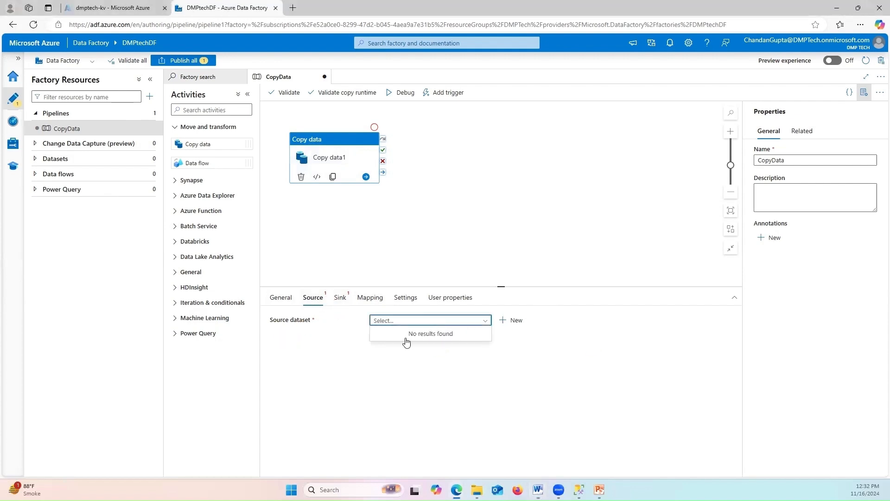
Start a new source dataset using the SQL Server data store
{"action": "left_click", "coordinate": [516, 320]}
{"action": "key", "text": "alt+Tab"}
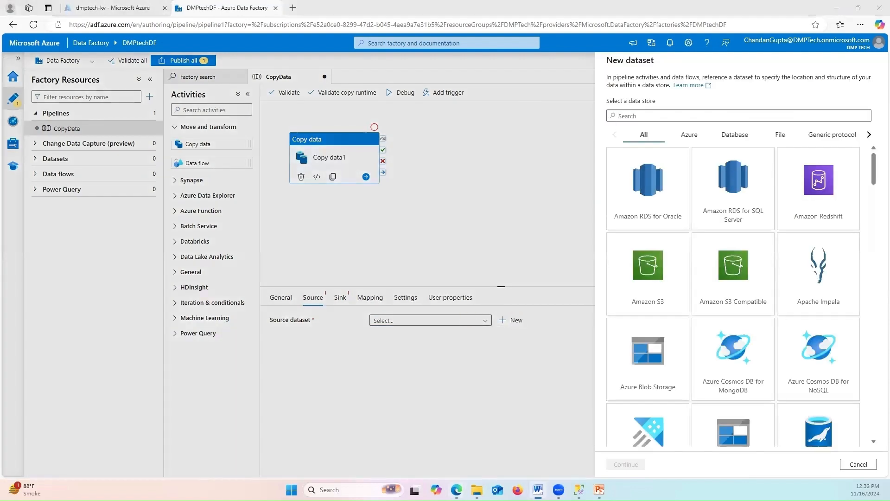
{"action": "left_click", "coordinate": [648, 115]}
{"action": "type", "text": "SQL"}
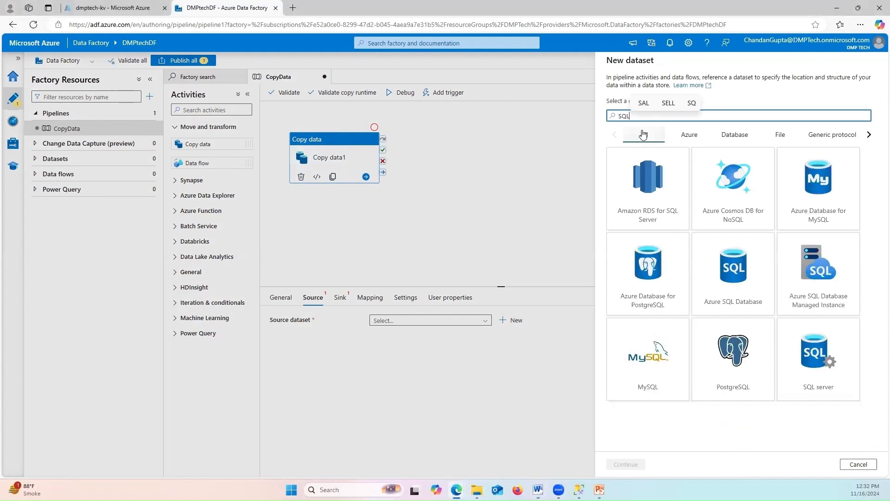
{"action": "left_click", "coordinate": [813, 364]}
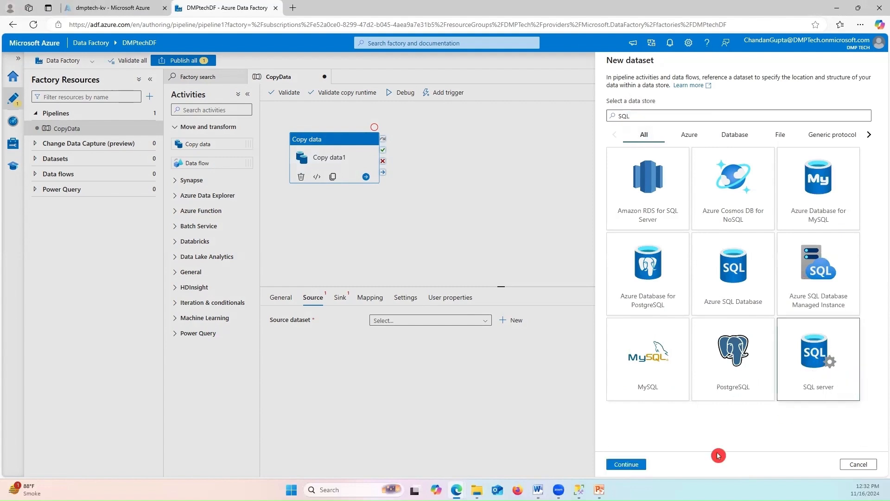
{"action": "left_click", "coordinate": [638, 465]}
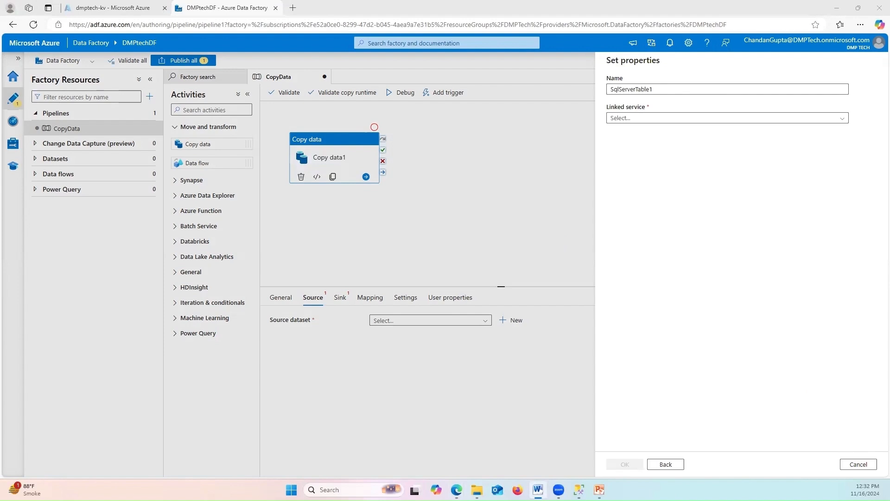
Rename the dataset to SqlServerTableSource, leaving its linked service unchosen
{"action": "left_click", "coordinate": [685, 88]}
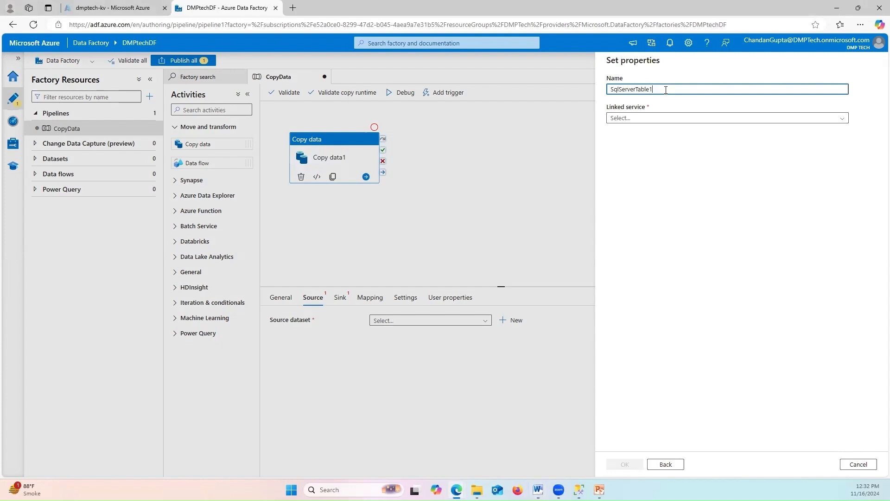
{"action": "key", "text": "BackSpace"}
{"action": "type", "text": "Source"}
{"action": "left_click", "coordinate": [624, 119]}
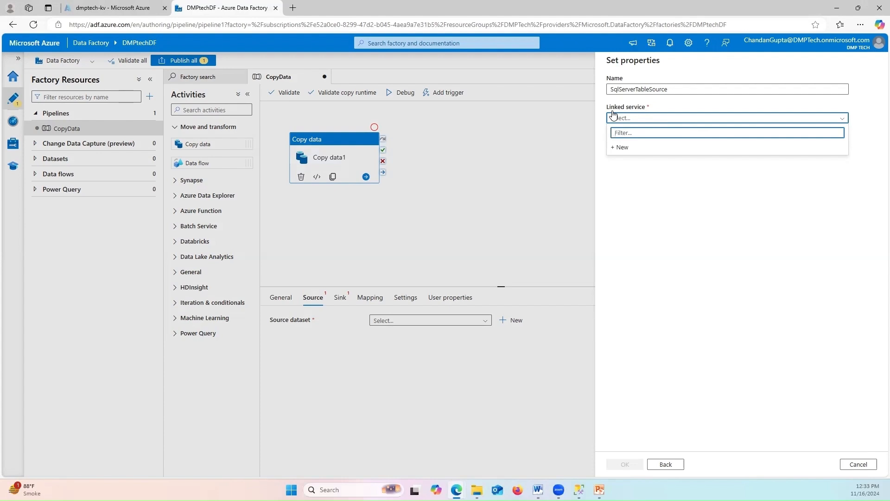
{"action": "key", "text": "alt+Tab"}
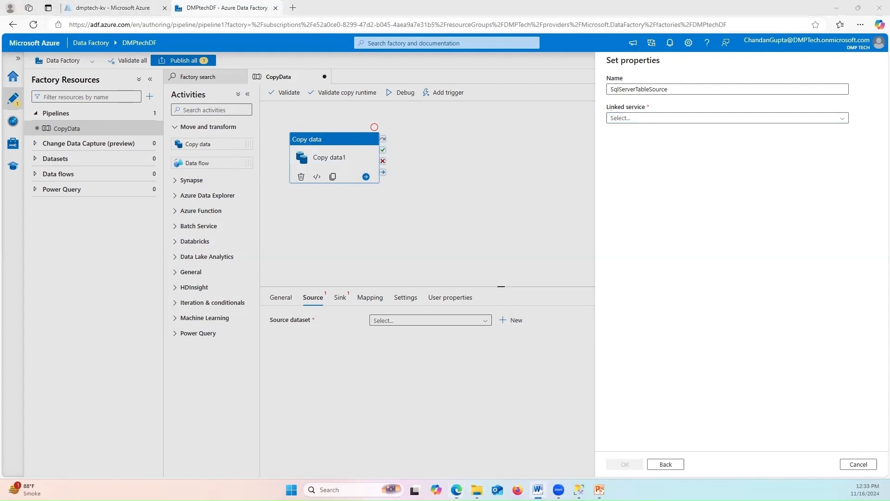
Create a new linked service for the dataset named SqlServerLinkServices
{"action": "left_click", "coordinate": [511, 365]}
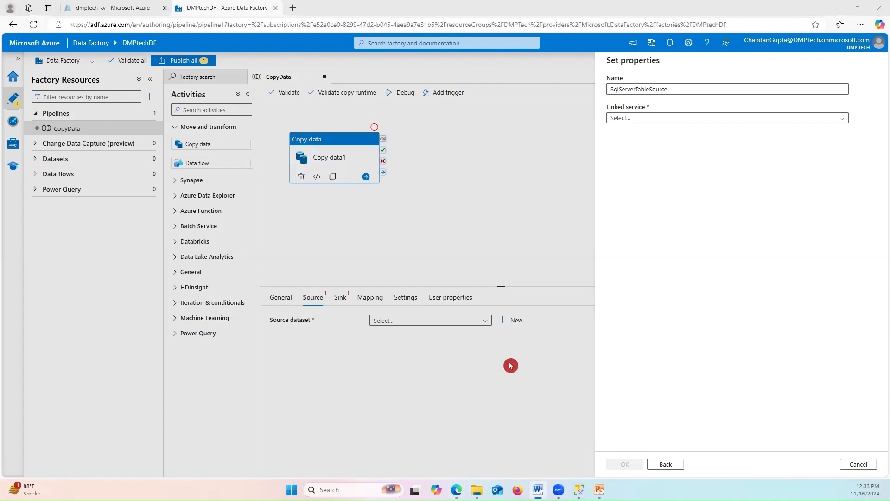
{"action": "left_click", "coordinate": [613, 119]}
{"action": "left_click", "coordinate": [622, 148]}
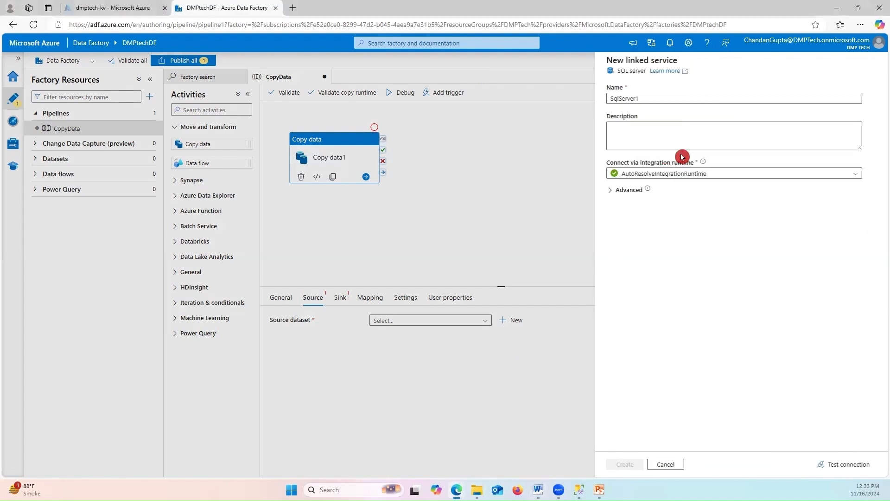
{"action": "left_click", "coordinate": [671, 99]}
{"action": "left_click", "coordinate": [668, 108]}
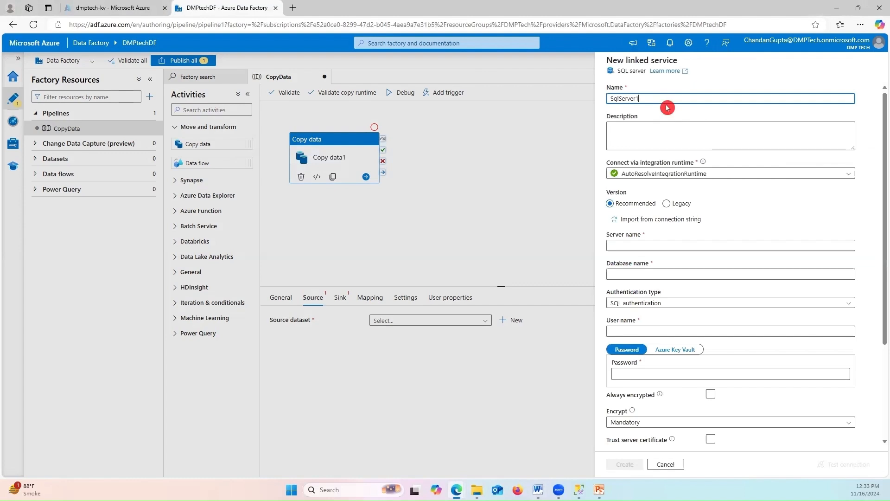
{"action": "key", "text": "BackSpace"}
{"action": "type", "text": "LinkServices"}
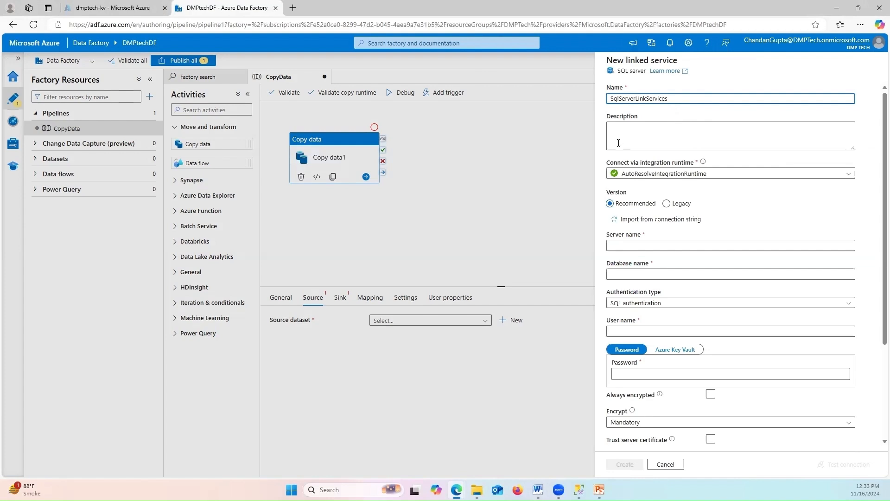
Begin creating a new integration runtime for the linked service's connection
{"action": "left_click", "coordinate": [656, 128]}
{"action": "left_click", "coordinate": [667, 184]}
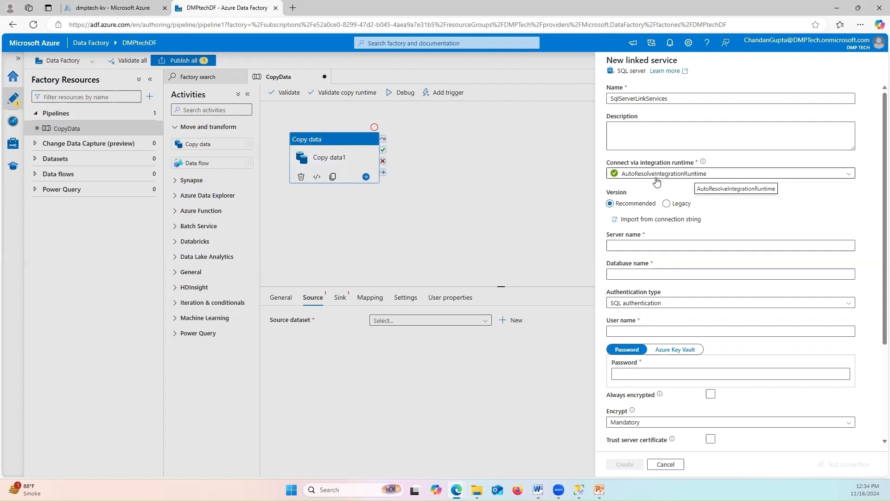
{"action": "left_click", "coordinate": [846, 174]}
{"action": "left_click", "coordinate": [622, 186]}
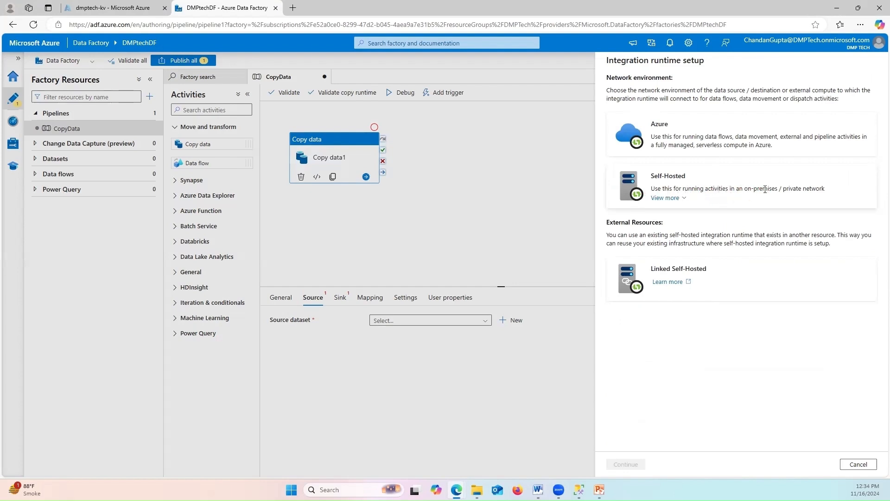
Create a Self-Hosted integration runtime named SQLServer
{"action": "left_click", "coordinate": [688, 188]}
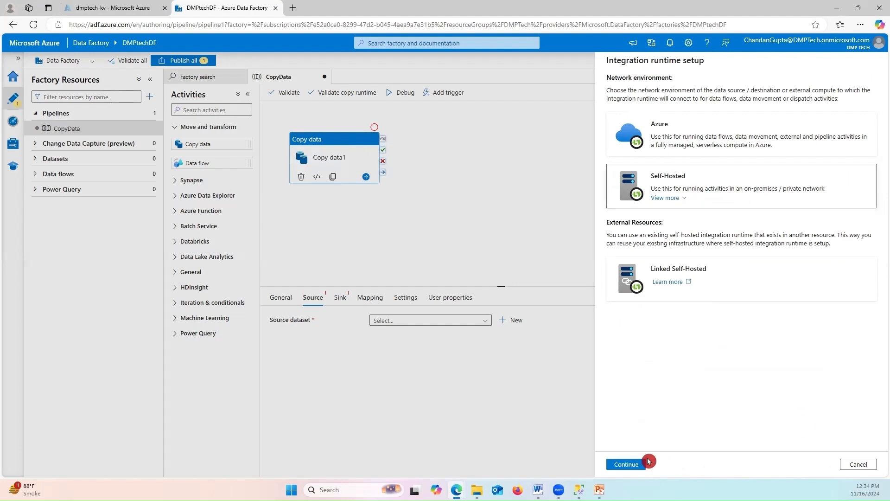
{"action": "left_click", "coordinate": [637, 465]}
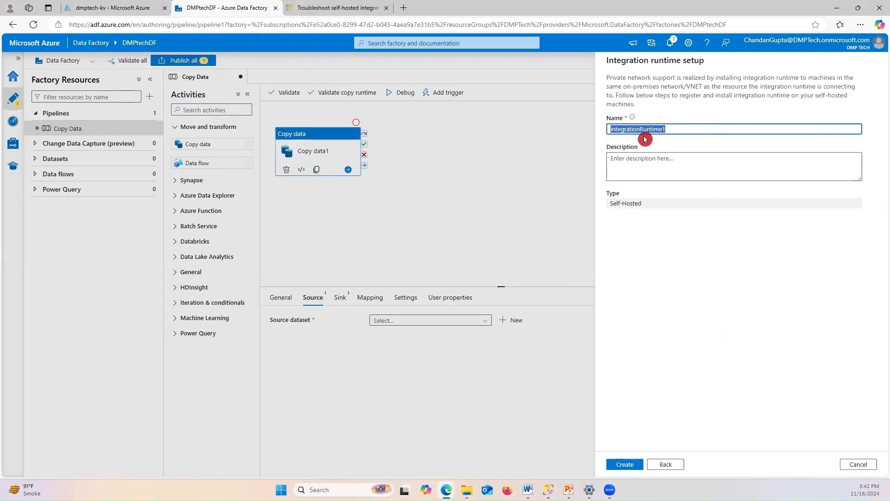
{"action": "type", "text": "SQL"}
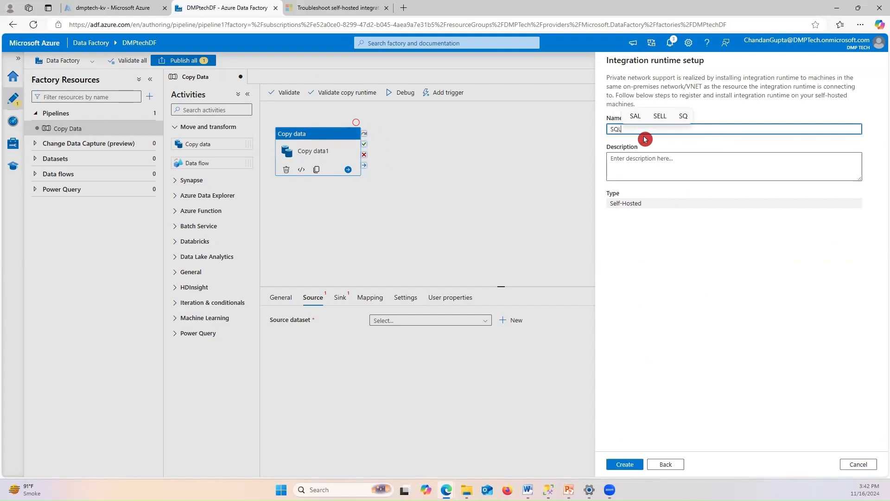
{"action": "type", "text": "Serv"}
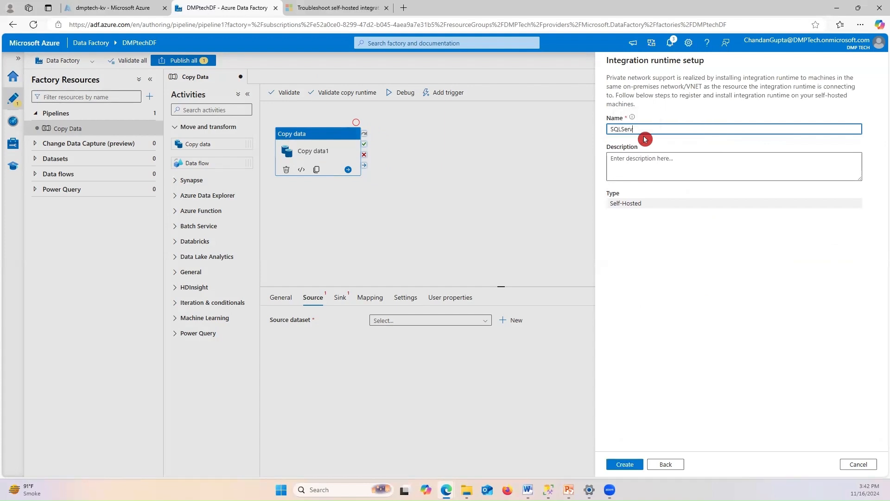
{"action": "type", "text": "er"}
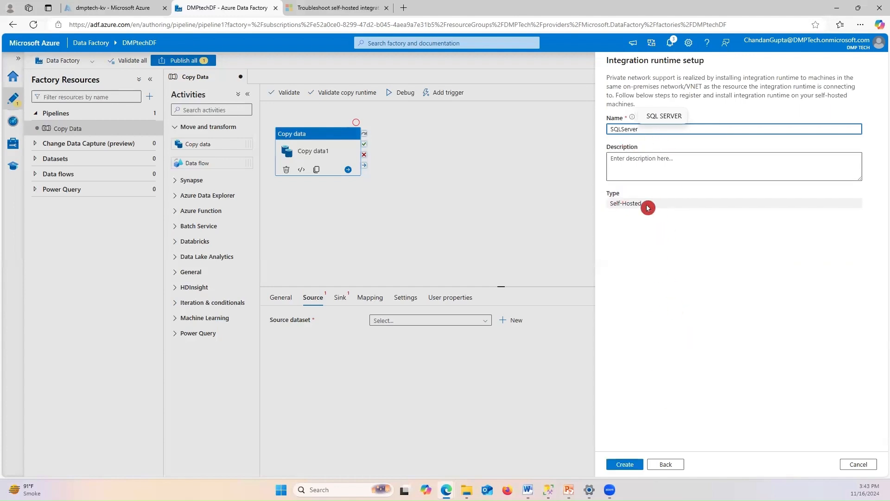
{"action": "left_click", "coordinate": [630, 467]}
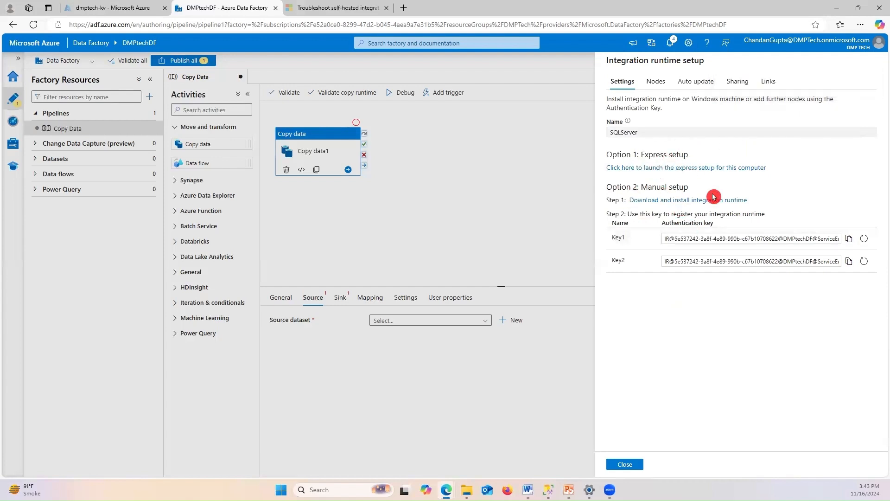
Run the Option 1 express setup to install the SQLServer runtime on this computer
{"action": "left_click", "coordinate": [633, 171]}
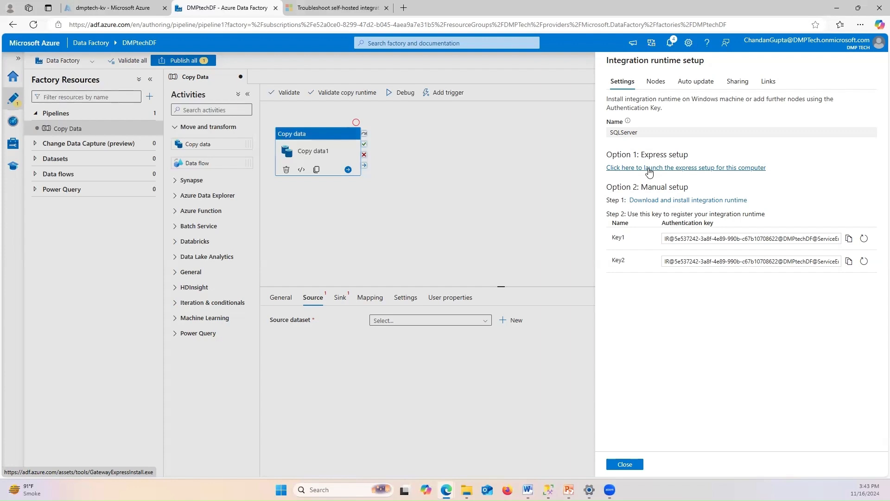
{"action": "left_click", "coordinate": [649, 169]}
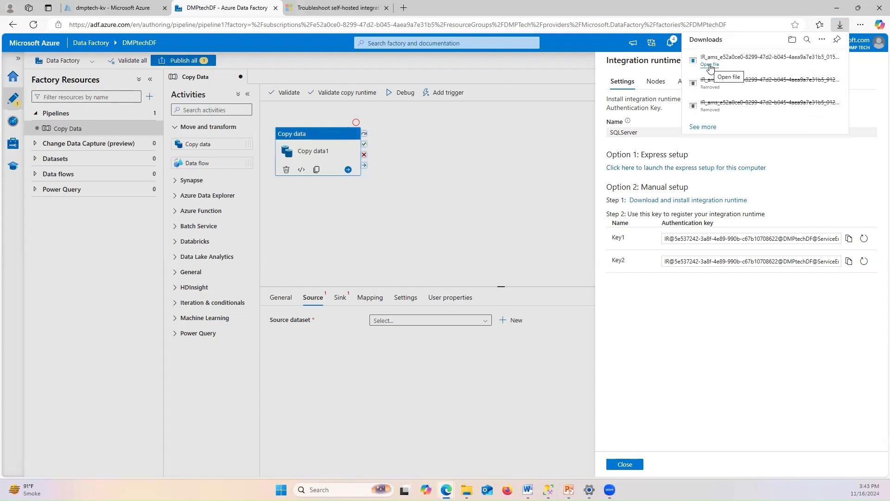
{"action": "left_click", "coordinate": [710, 64]}
{"action": "left_click", "coordinate": [439, 176]}
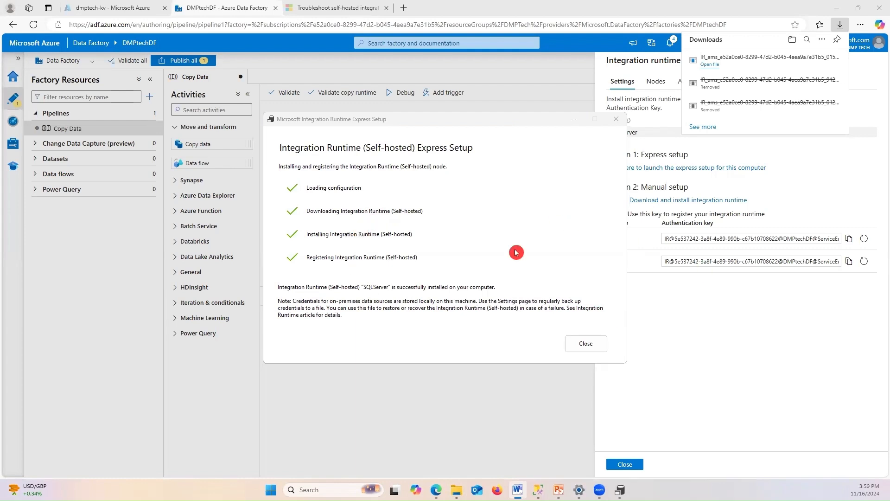
{"action": "left_click", "coordinate": [586, 344]}
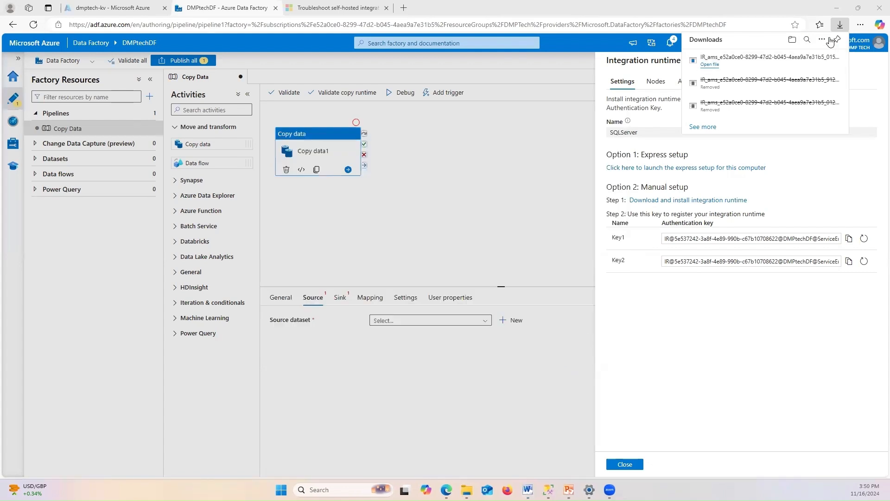
Return to the linked service form and refresh until the SQLServer runtime shows online
{"action": "left_click", "coordinate": [615, 43]}
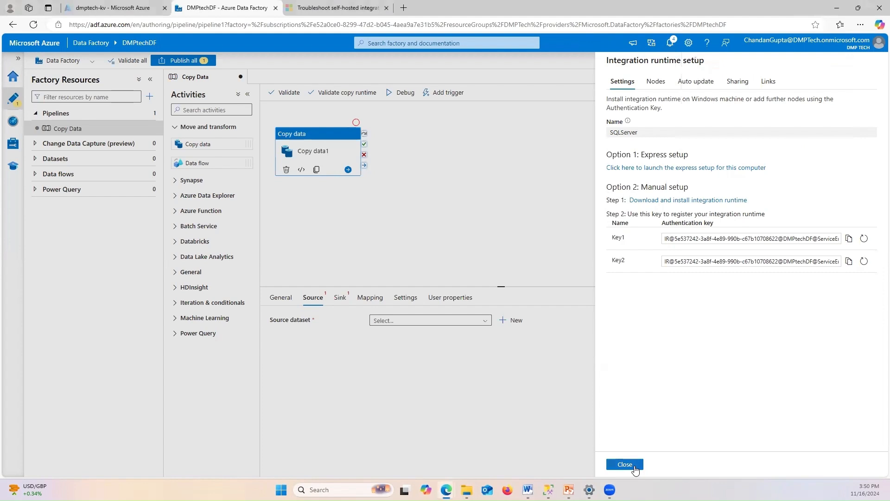
{"action": "left_click", "coordinate": [635, 468]}
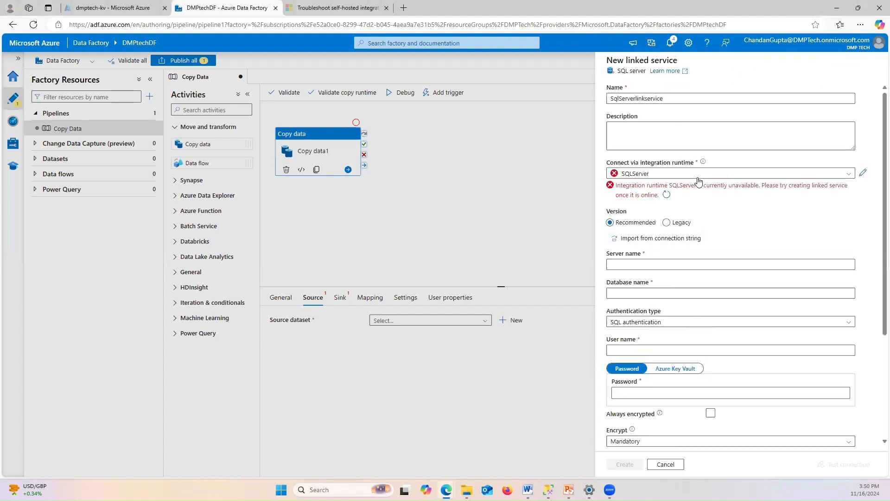
{"action": "left_click", "coordinate": [667, 195]}
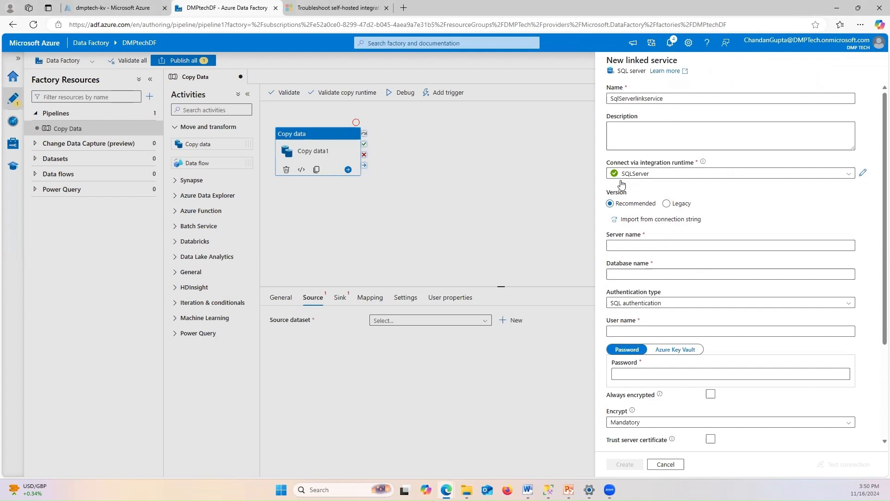
Check the server and database name fields, then bring up SQL Server Management Studio
{"action": "left_click", "coordinate": [671, 239]}
{"action": "scroll", "coordinate": [668, 236], "scroll_direction": "down", "scroll_amount": 1}
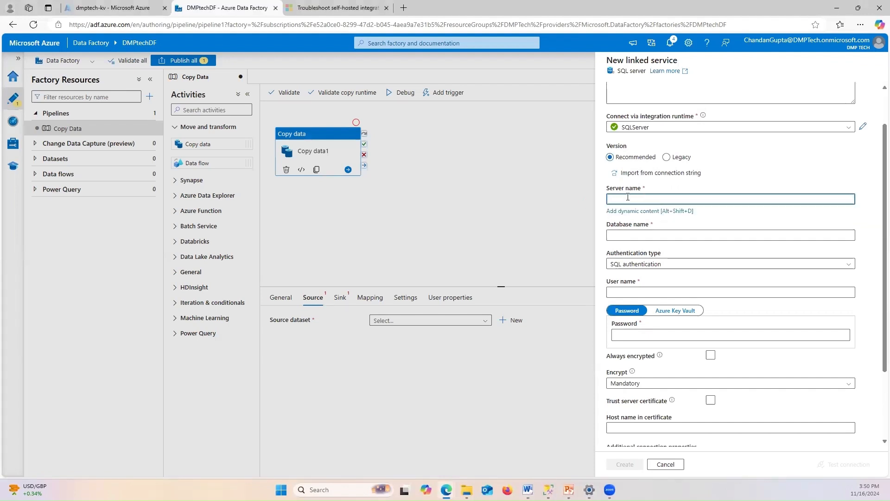
{"action": "left_click", "coordinate": [625, 236]}
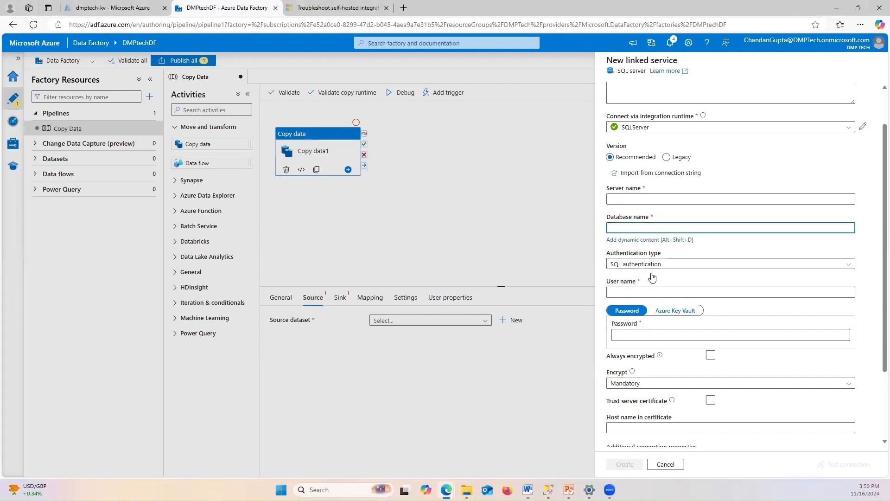
{"action": "left_click", "coordinate": [636, 199]}
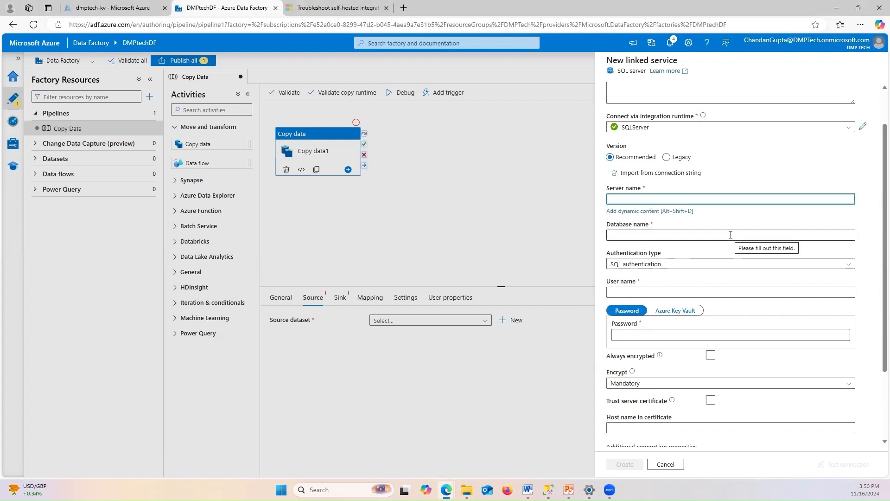
{"action": "left_click", "coordinate": [548, 489]}
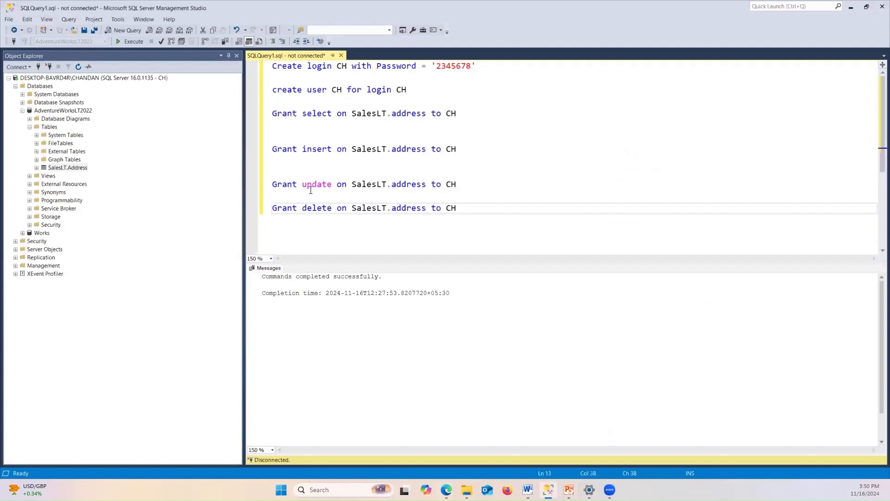
Copy the server's full instance name from its SSMS Properties and return to Data Factory
{"action": "left_click", "coordinate": [49, 78]}
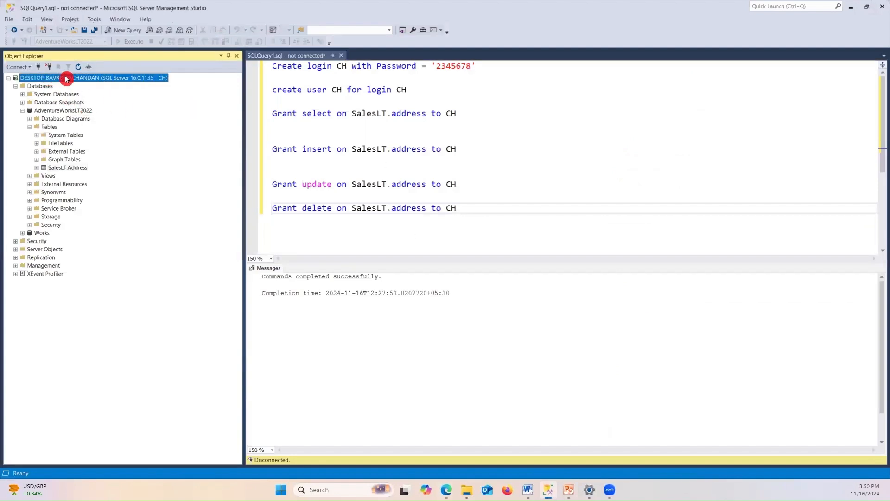
{"action": "right_click", "coordinate": [67, 79]}
{"action": "left_click", "coordinate": [88, 235]}
{"action": "left_click", "coordinate": [499, 142]}
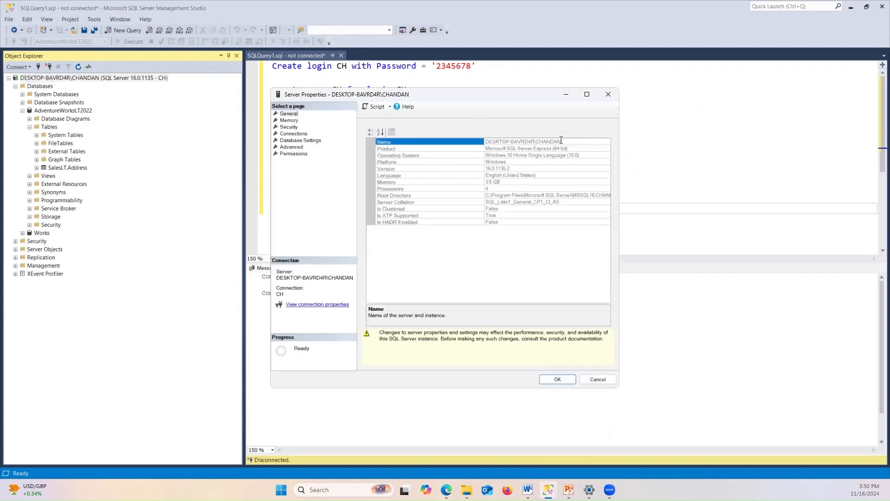
{"action": "left_click_drag", "start_coordinate": [550, 142], "coordinate": [482, 144]}
{"action": "key", "text": "ctrl+c"}
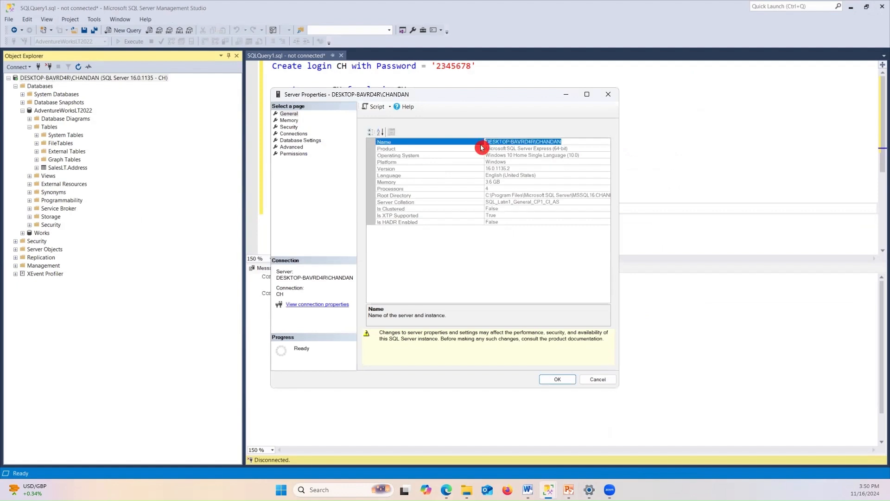
{"action": "left_click", "coordinate": [558, 379]}
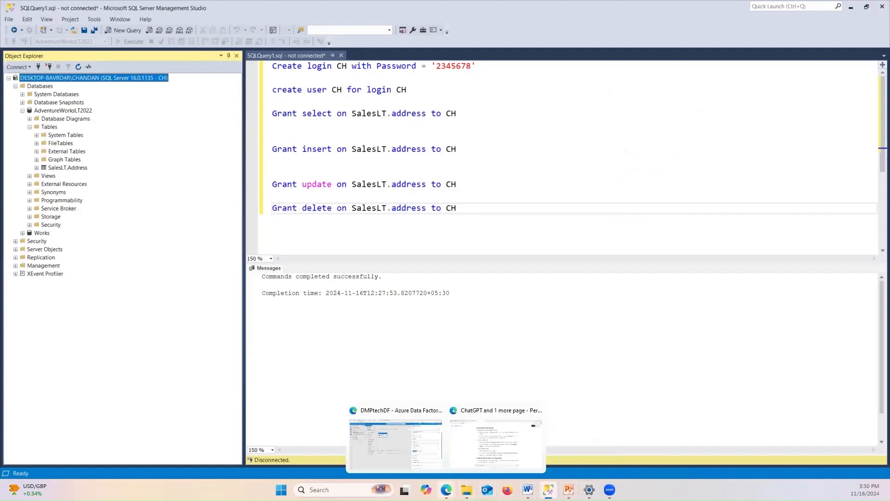
{"action": "left_click", "coordinate": [446, 490]}
{"action": "left_click", "coordinate": [392, 450]}
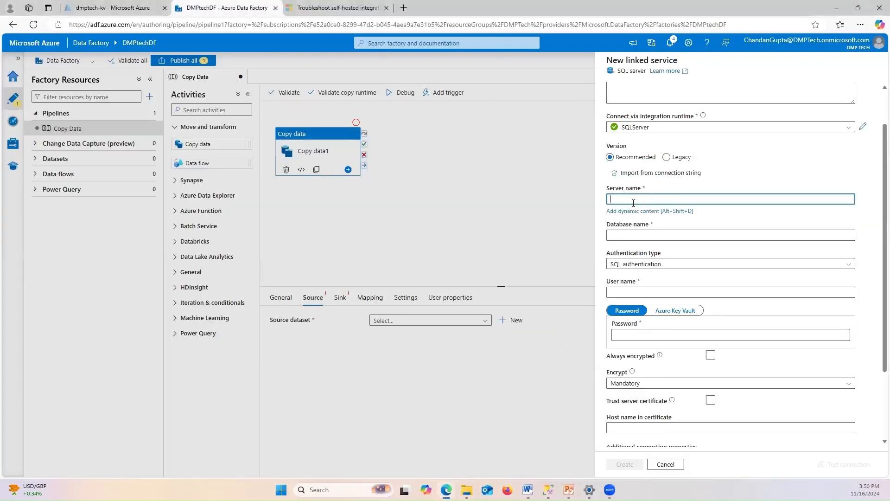
Paste the copied instance name into Server name and focus the Database name field
{"action": "key", "text": "ctrl+v"}
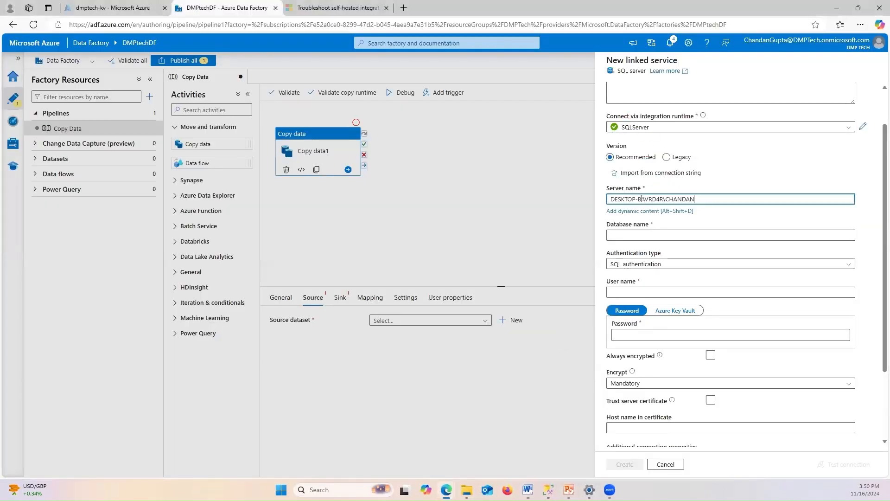
{"action": "left_click", "coordinate": [637, 238]}
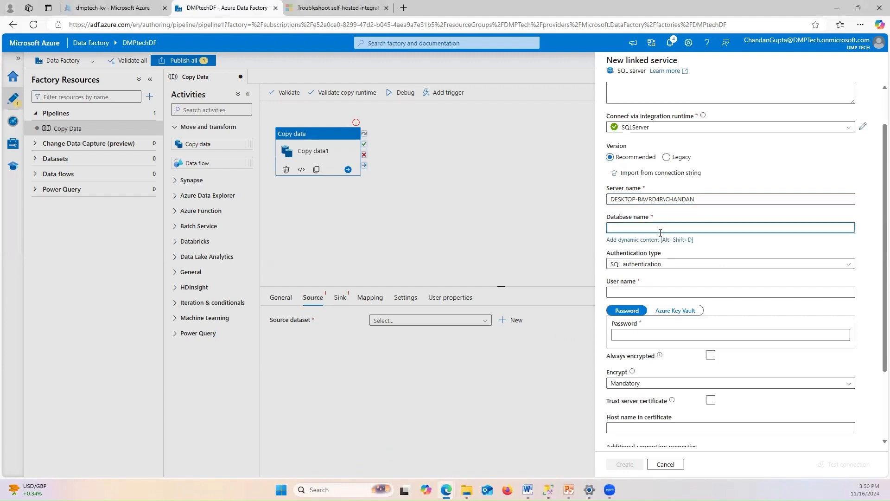
{"action": "left_click", "coordinate": [702, 237]}
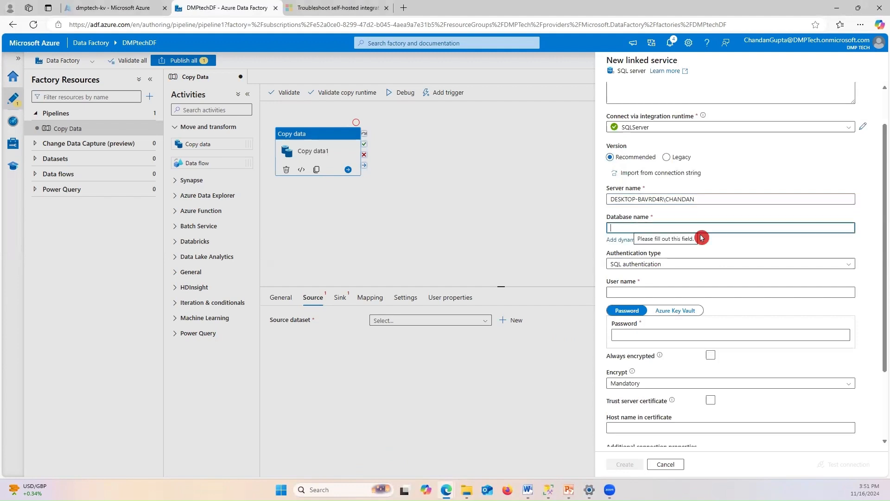
Copy the AdventureWorksLT2022 database name from SSMS Object Explorer and return to Data Factory
{"action": "key", "text": "alt+Tab"}
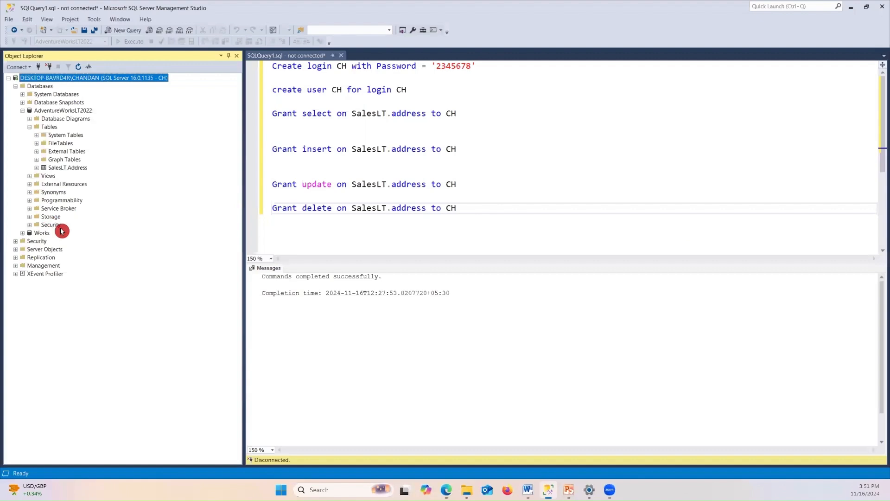
{"action": "left_click", "coordinate": [53, 112]}
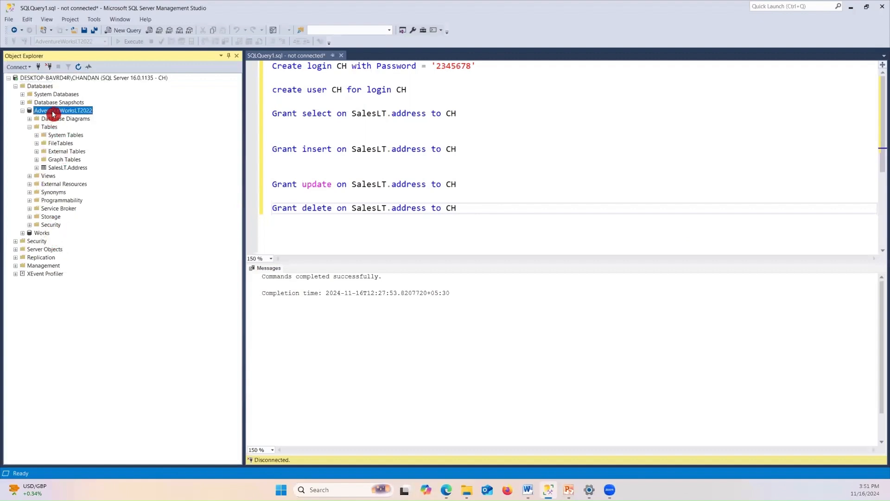
{"action": "right_click", "coordinate": [52, 111]}
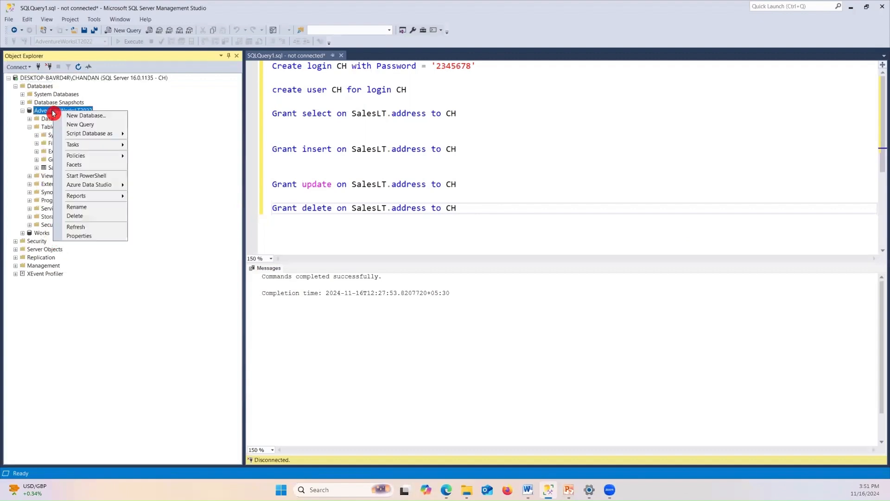
{"action": "left_click", "coordinate": [82, 207]}
{"action": "key", "text": "ctrl+c"}
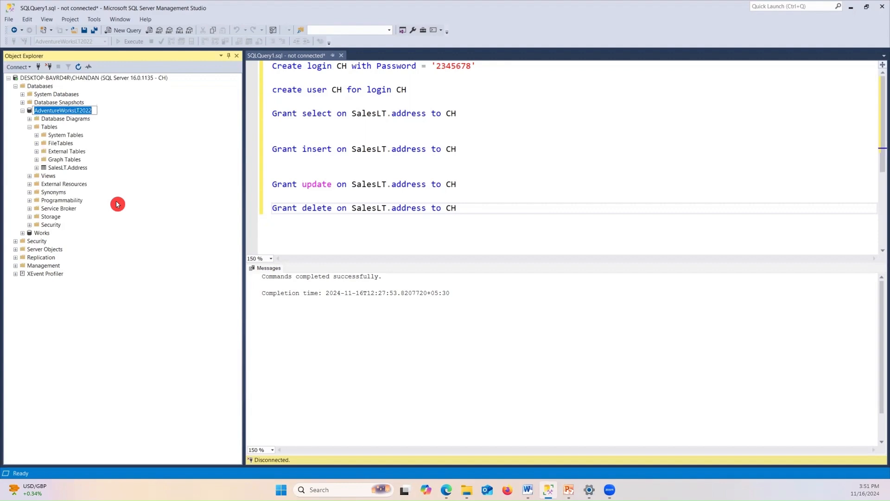
{"action": "key", "text": "Escape"}
{"action": "key", "text": "alt+Tab"}
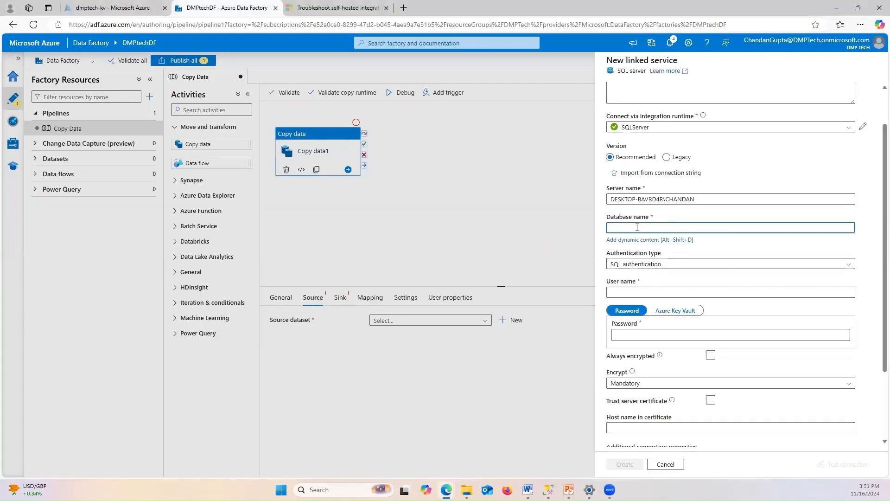
Enter AdventureWorksLT2022 as the database name and keep SQL authentication
{"action": "key", "text": "ctrl+v"}
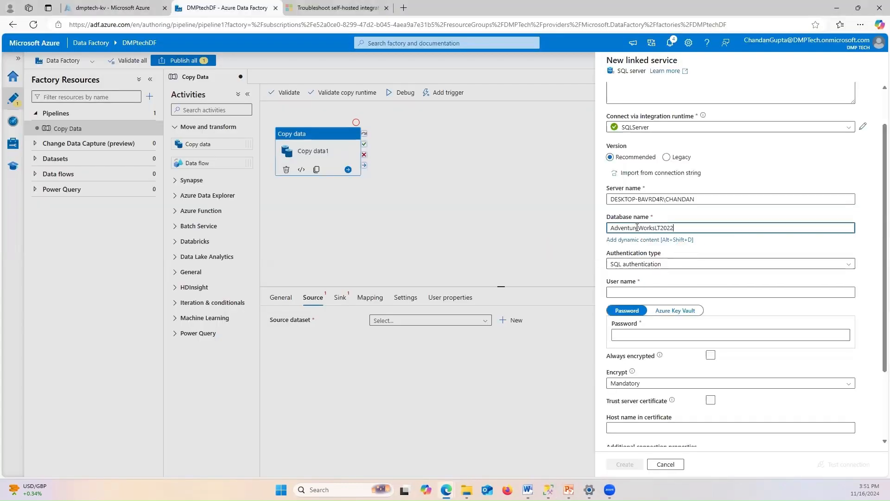
{"action": "left_click", "coordinate": [646, 267]}
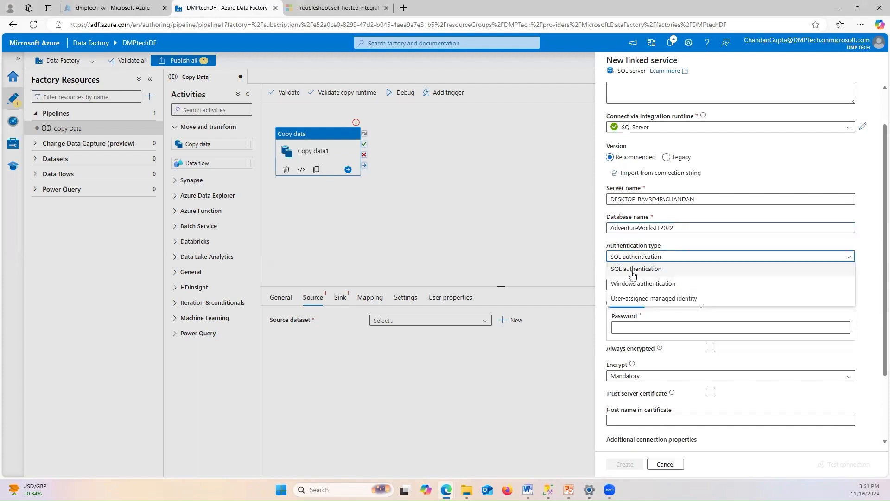
{"action": "left_click", "coordinate": [652, 276]}
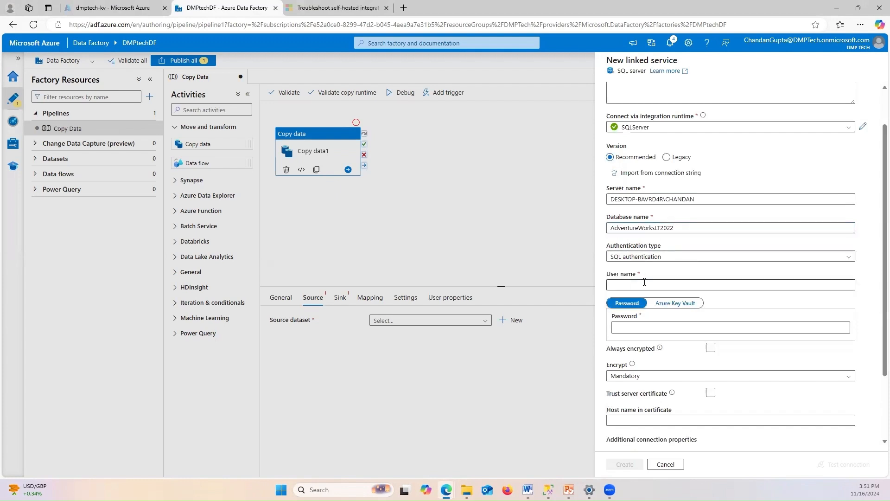
Enter the SQL login user name and set the password to come from Azure Key Vault
{"action": "left_click", "coordinate": [631, 284]}
{"action": "left_click", "coordinate": [698, 280]}
{"action": "left_click", "coordinate": [674, 280]}
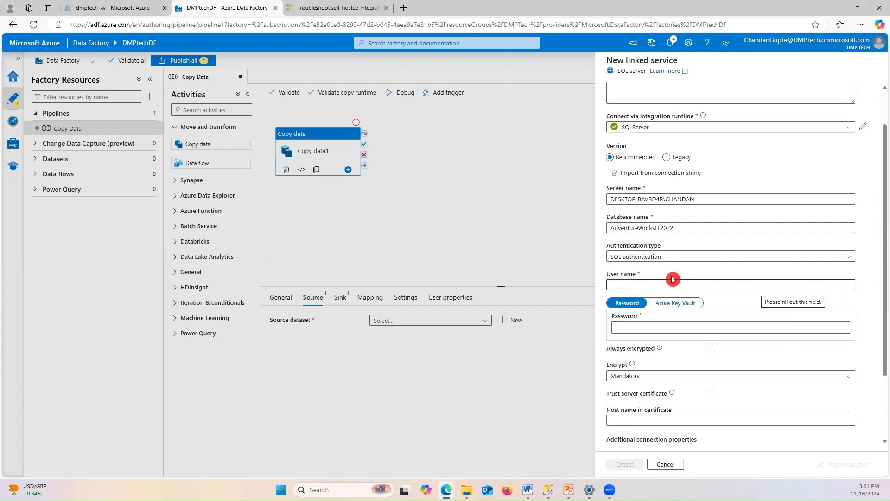
{"action": "left_click", "coordinate": [692, 277]}
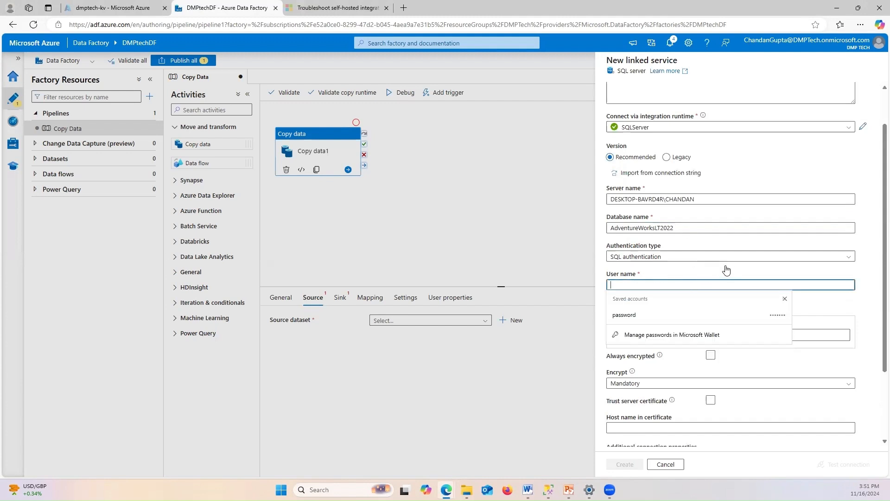
{"action": "left_click", "coordinate": [684, 280]}
{"action": "left_click", "coordinate": [656, 287]}
{"action": "type", "text": "CH"}
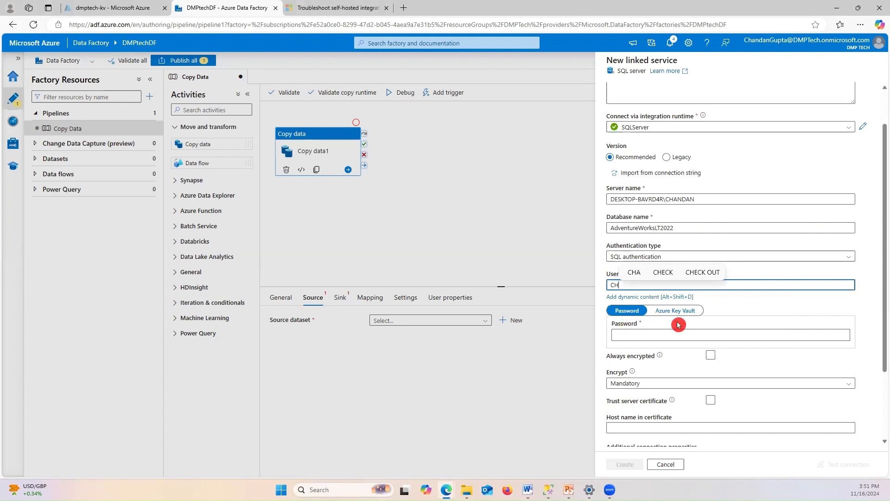
{"action": "left_click", "coordinate": [652, 335]}
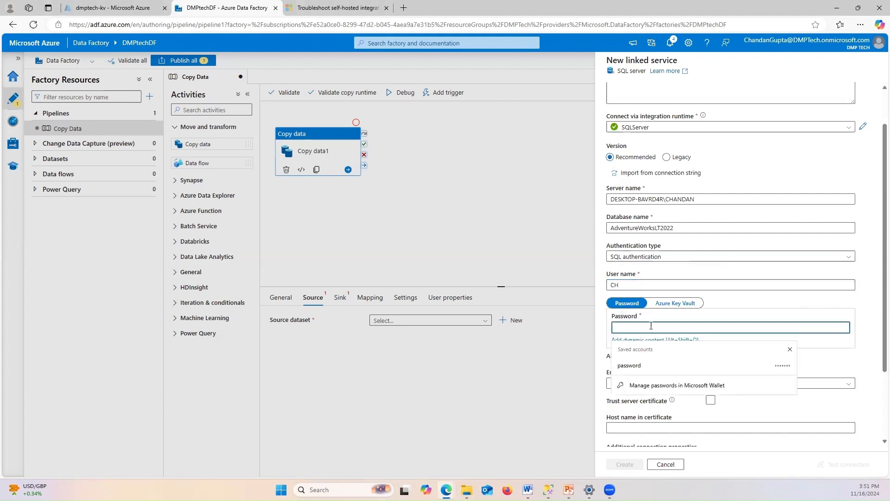
{"action": "left_click", "coordinate": [669, 307]}
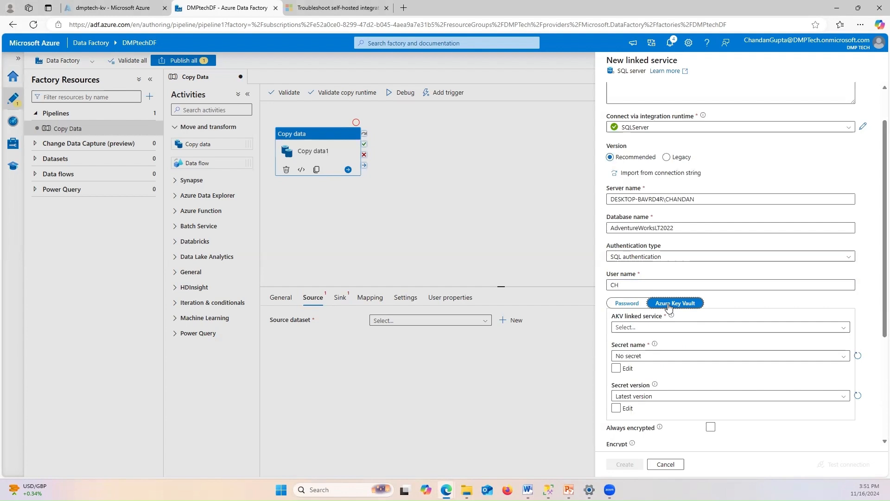
Start a new Azure Key Vault linked service named AzureKeyVault1
{"action": "left_click", "coordinate": [636, 330]}
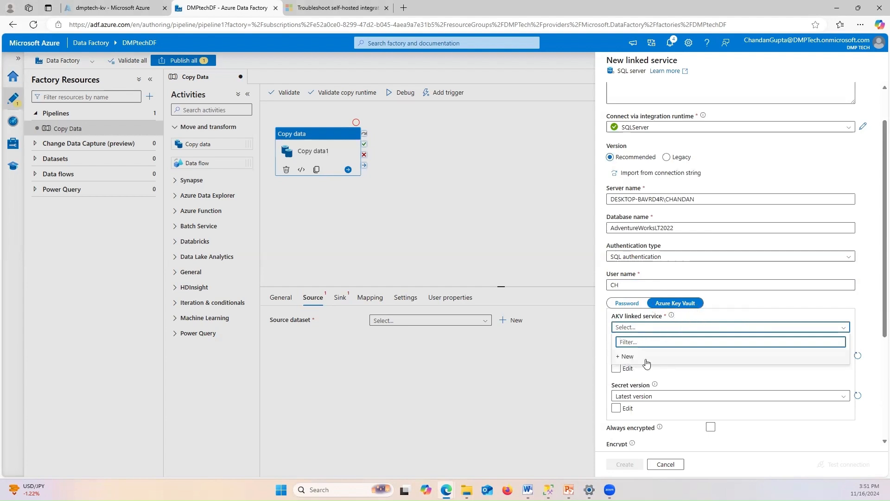
{"action": "left_click", "coordinate": [682, 357]}
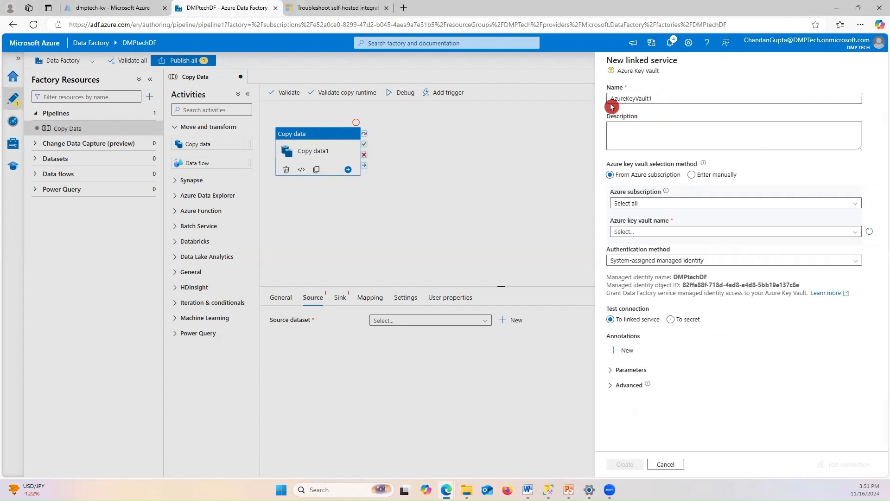
{"action": "left_click", "coordinate": [665, 98]}
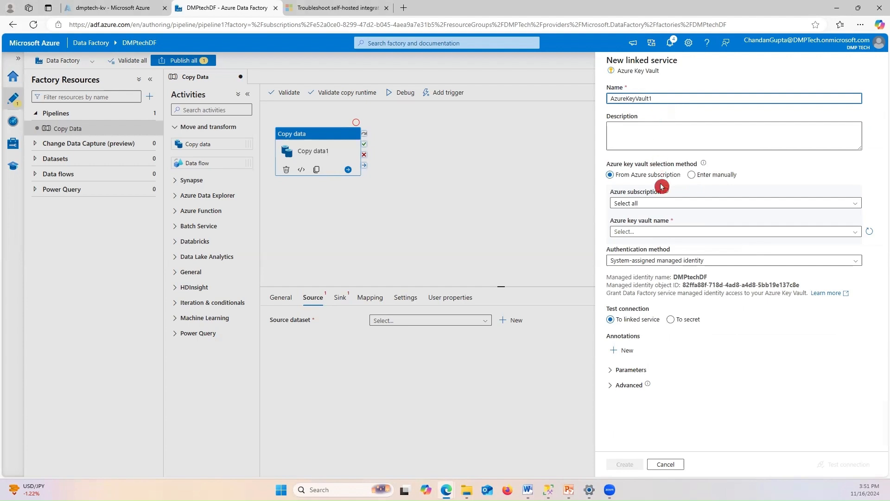
{"action": "left_click_drag", "start_coordinate": [635, 202], "coordinate": [724, 206]}
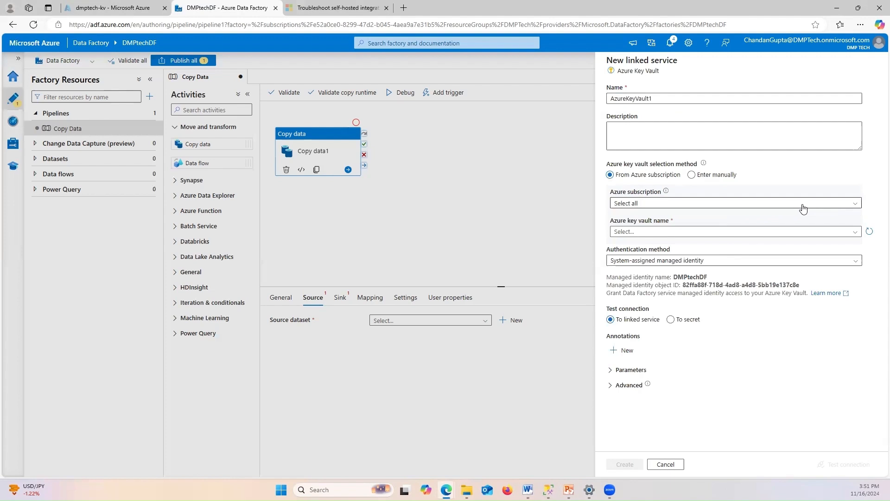
Point it at the DMP Tech subscription's dmptech-kv vault with system-assigned managed identity, and create it
{"action": "left_click", "coordinate": [730, 204]}
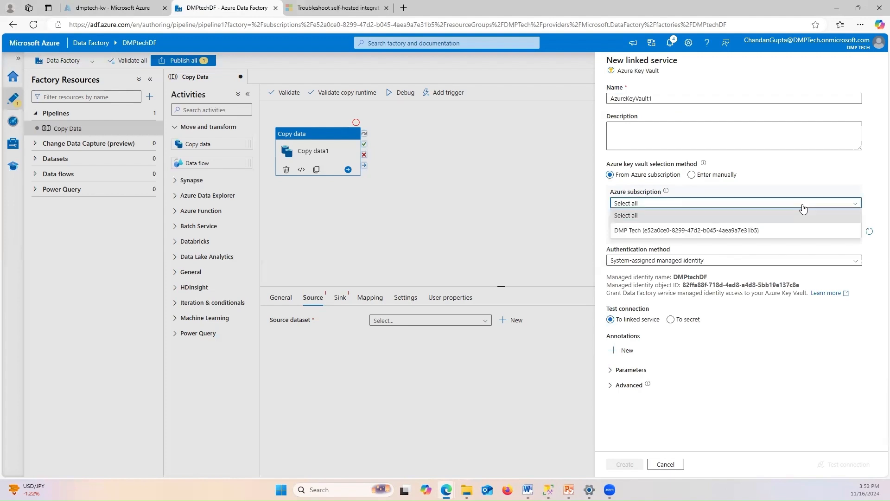
{"action": "left_click", "coordinate": [651, 230]}
{"action": "left_click", "coordinate": [648, 234]}
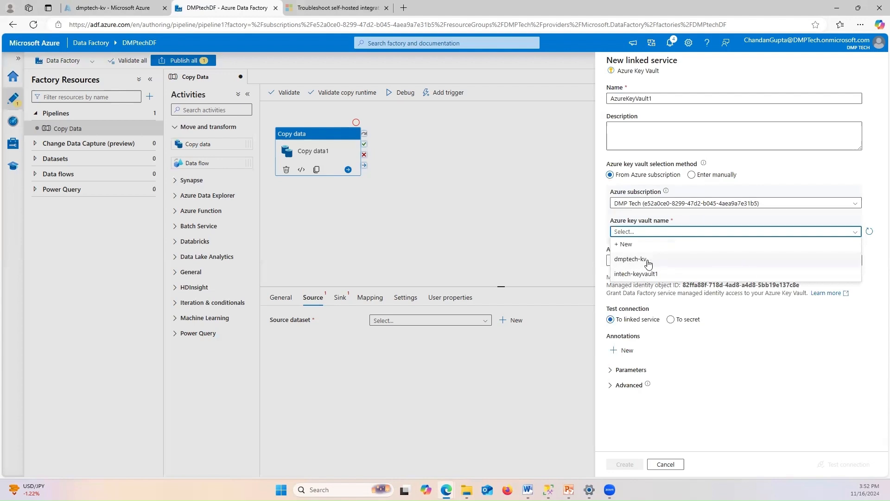
{"action": "left_click", "coordinate": [648, 261]}
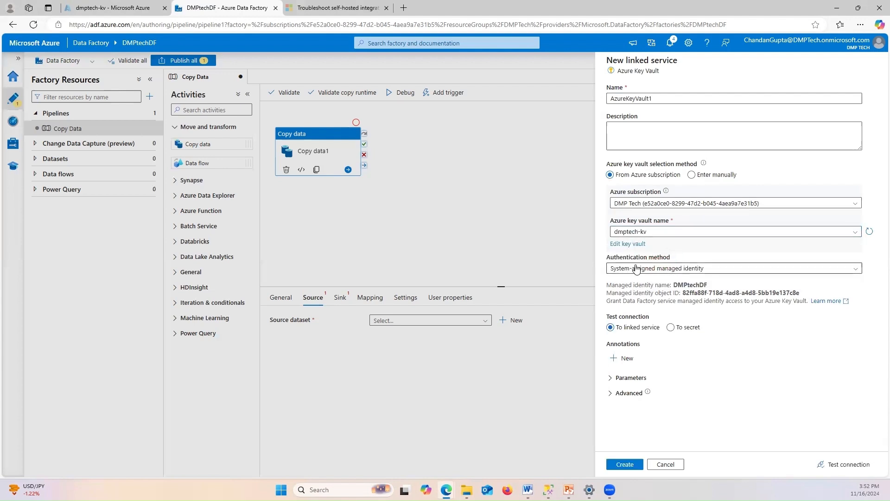
{"action": "left_click", "coordinate": [636, 269]}
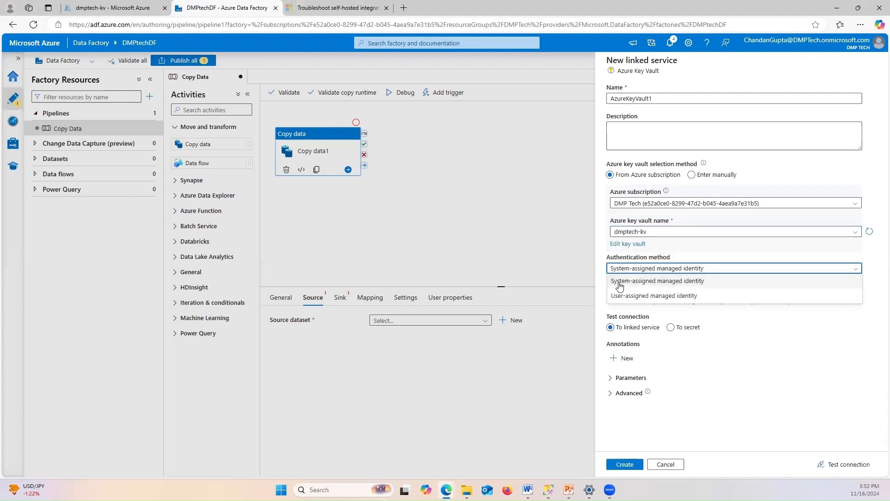
{"action": "left_click", "coordinate": [675, 288]}
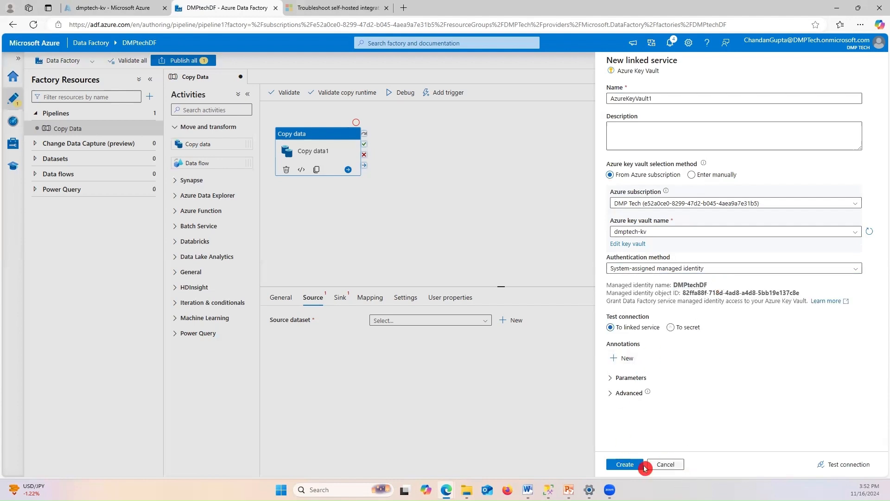
{"action": "left_click", "coordinate": [624, 464]}
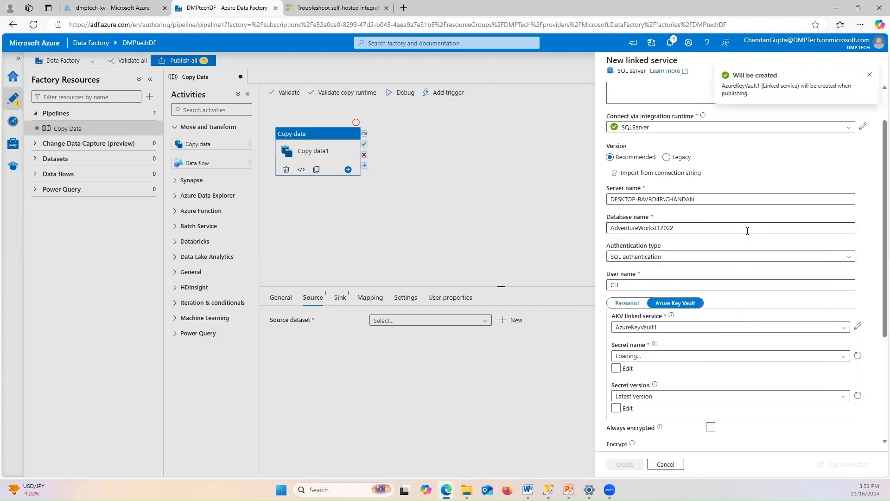
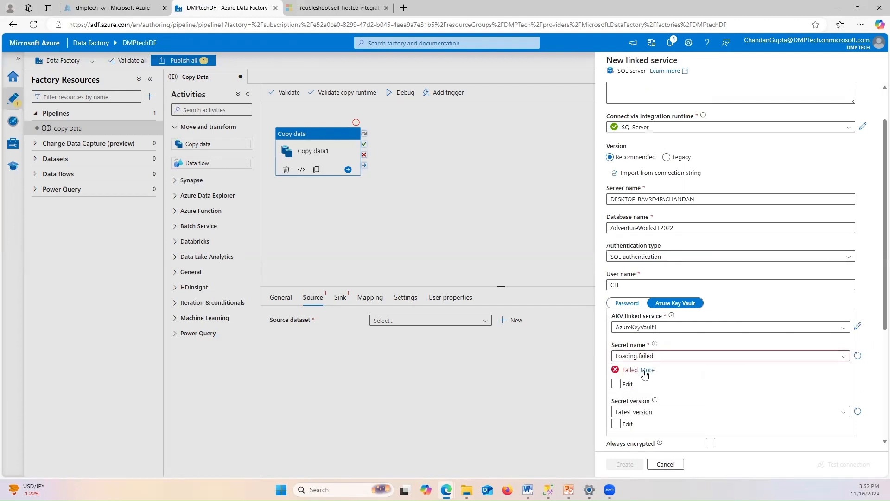
Go to the dmptech-kv browser tab to see the vault's password and username secrets
{"action": "scroll", "coordinate": [682, 371], "scroll_direction": "down", "scroll_amount": 1}
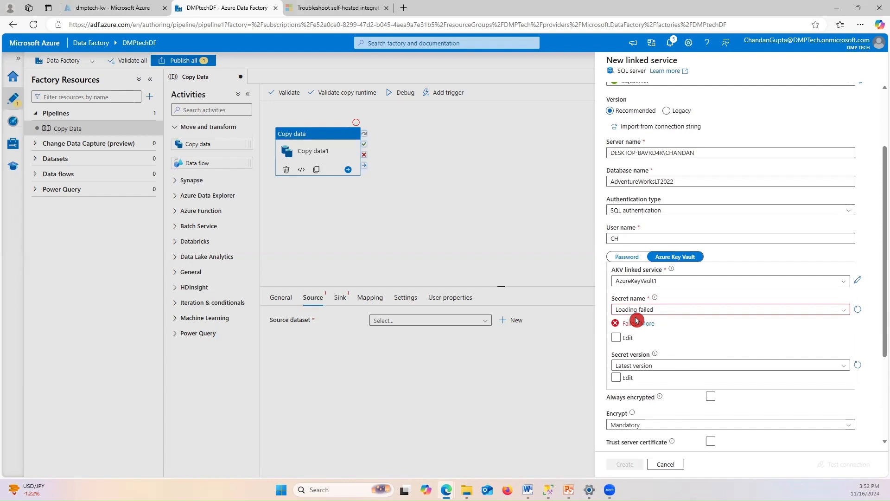
{"action": "left_click", "coordinate": [121, 7]}
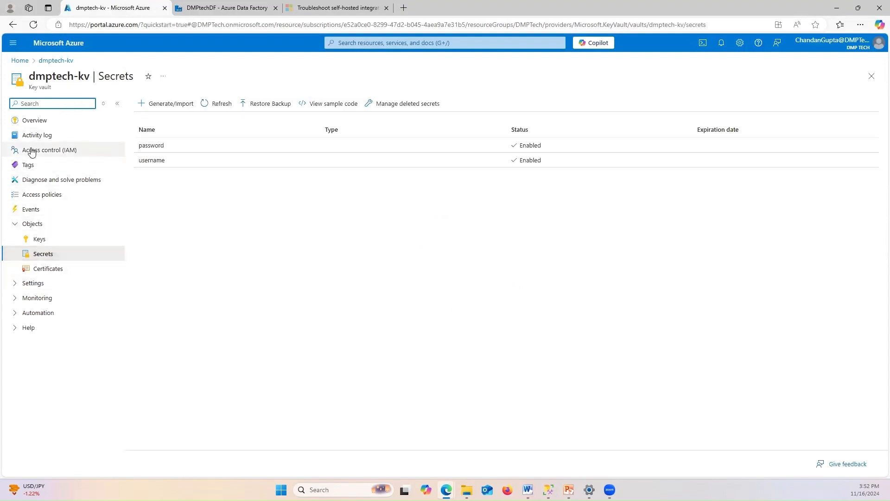
Add a role assignment on dmptech-kv and choose the Key Vault Secrets User role
{"action": "left_click", "coordinate": [57, 155]}
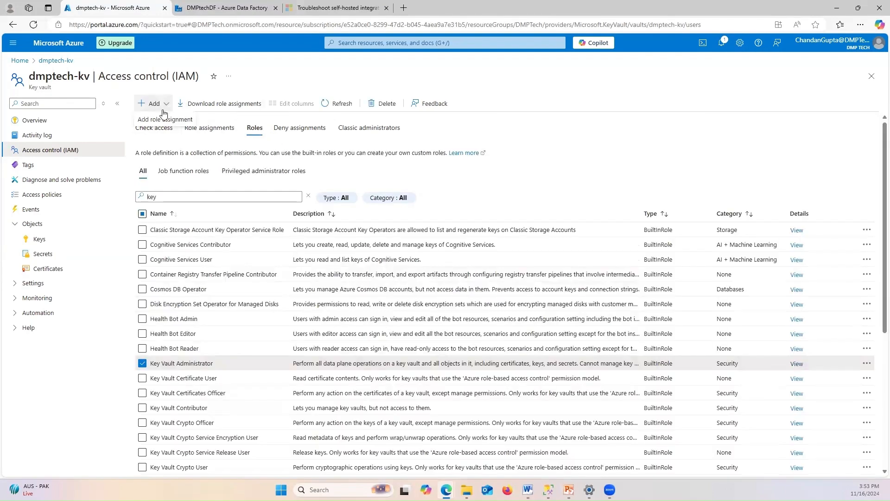
{"action": "left_click", "coordinate": [170, 120]}
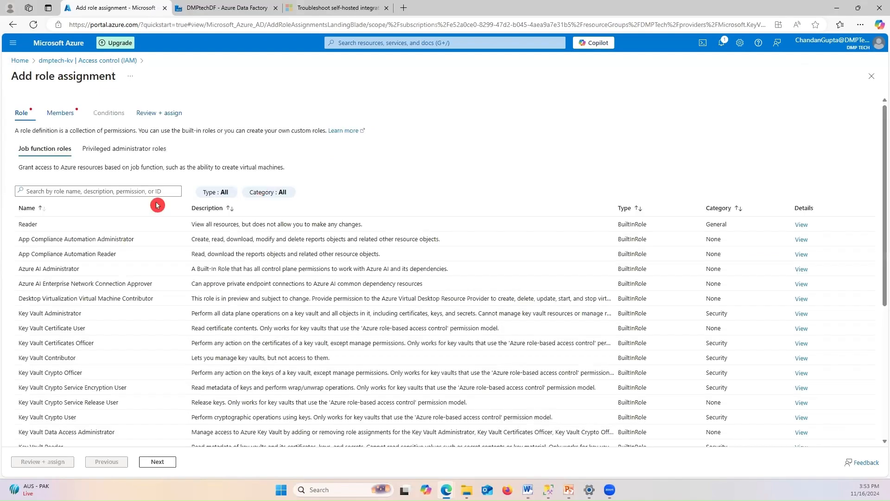
{"action": "left_click", "coordinate": [65, 191]}
{"action": "type", "text": "key"}
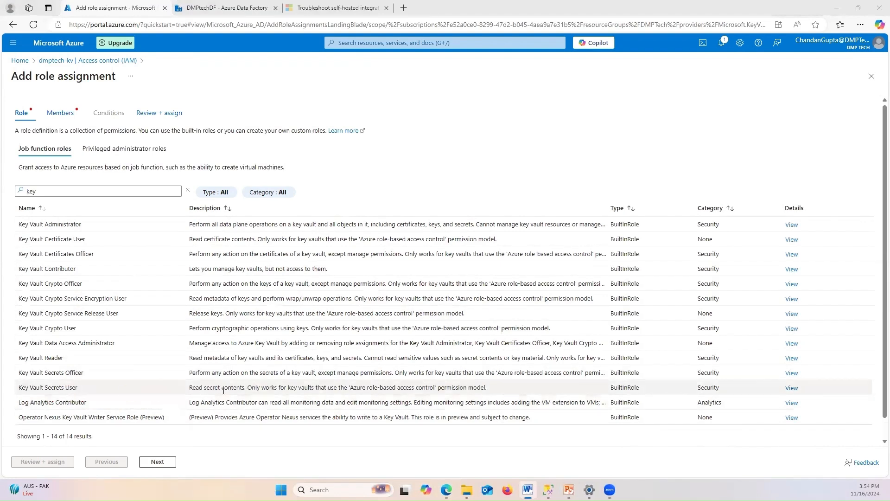
{"action": "left_click", "coordinate": [133, 396]}
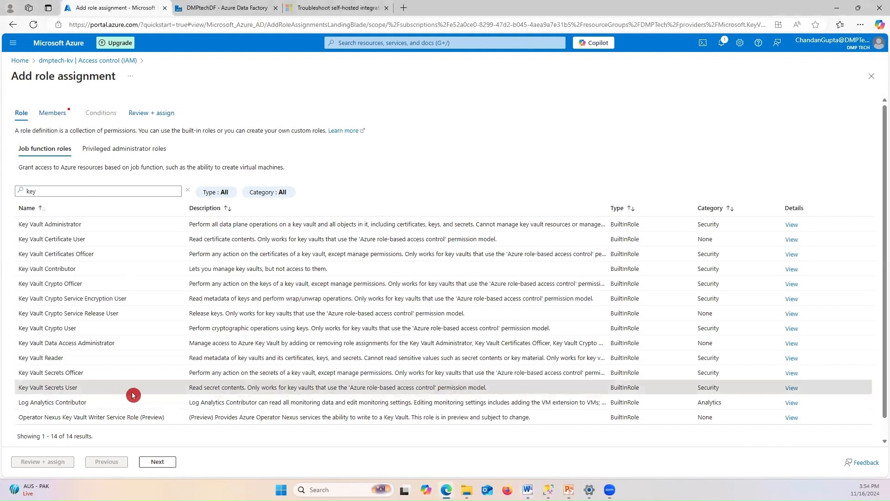
{"action": "left_click", "coordinate": [89, 388]}
{"action": "key", "text": "alt+Tab"}
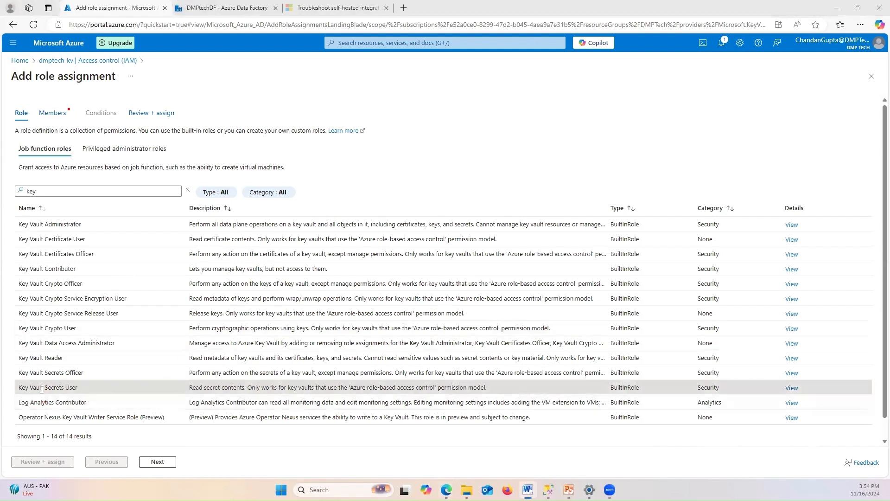
{"action": "left_click", "coordinate": [73, 386]}
{"action": "left_click", "coordinate": [96, 390]}
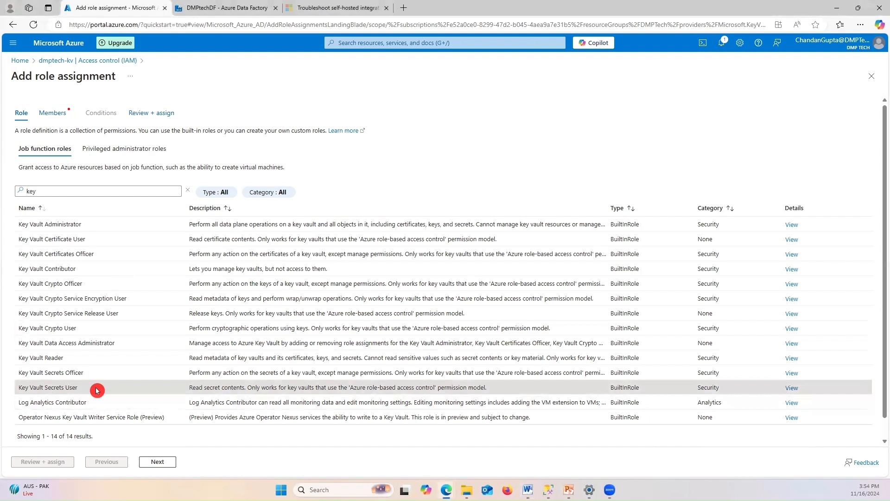
Assign access to a Managed identity and bring up the member picker
{"action": "left_click", "coordinate": [158, 460]}
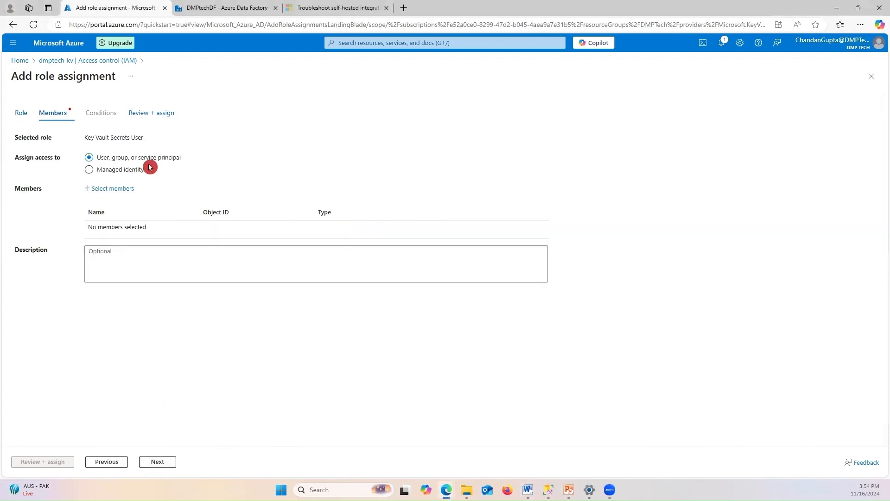
{"action": "left_click", "coordinate": [133, 169]}
{"action": "key", "text": "alt+Tab"}
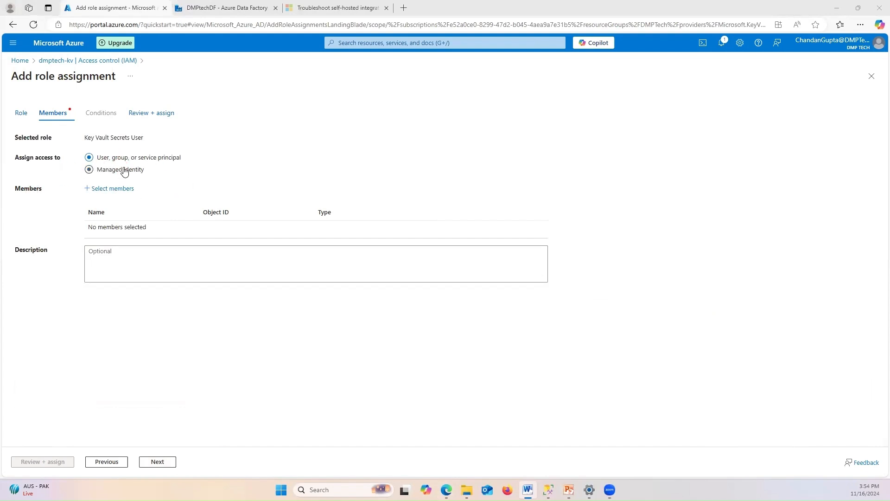
{"action": "left_click", "coordinate": [90, 171]}
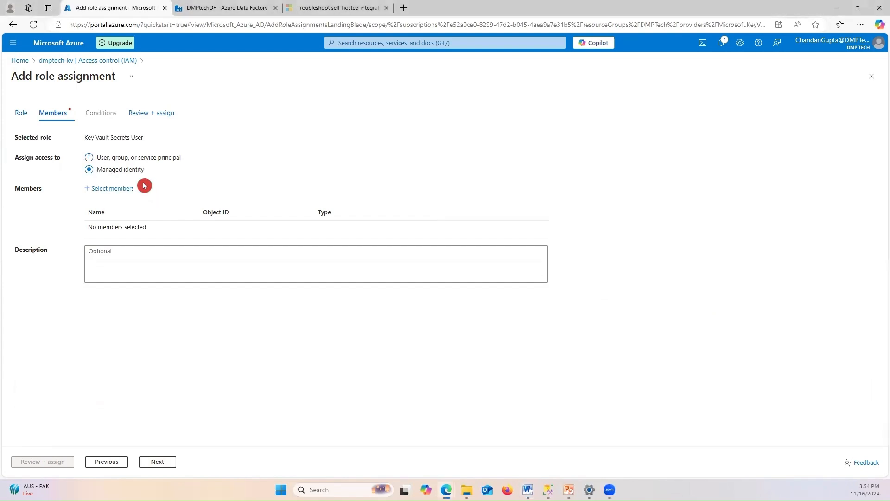
{"action": "left_click", "coordinate": [110, 189]}
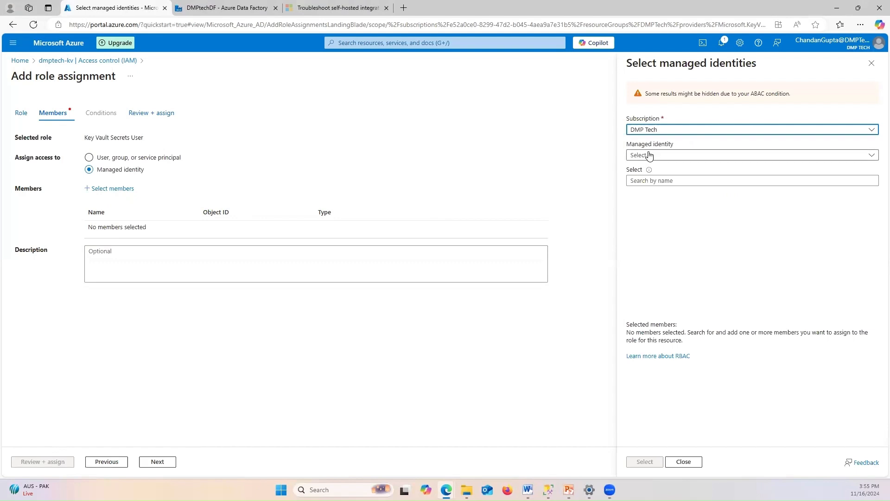
Filter identities to Data factory (V2) and pick intech-dataFactory and DMPtechDF
{"action": "left_click", "coordinate": [649, 155]}
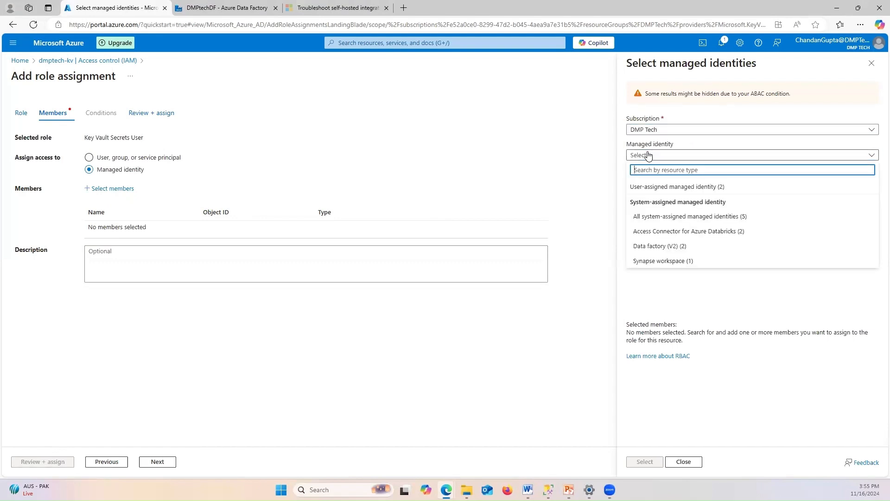
{"action": "left_click", "coordinate": [660, 247]}
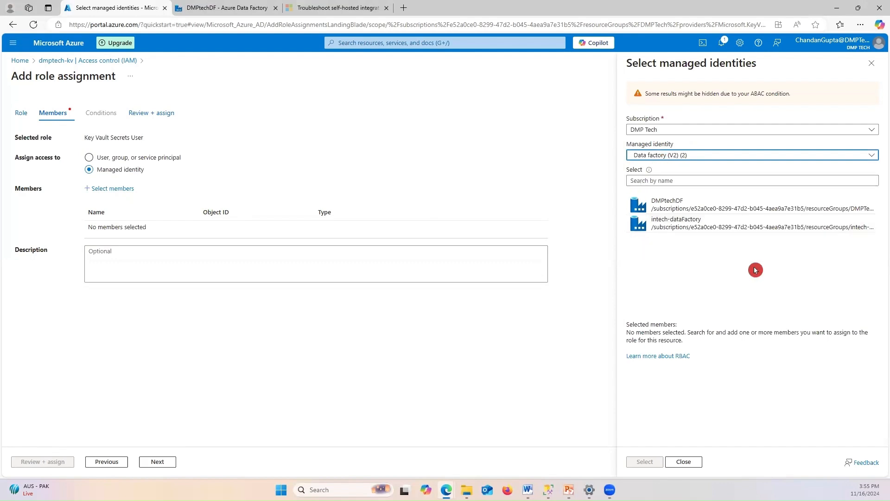
{"action": "left_click", "coordinate": [682, 228]}
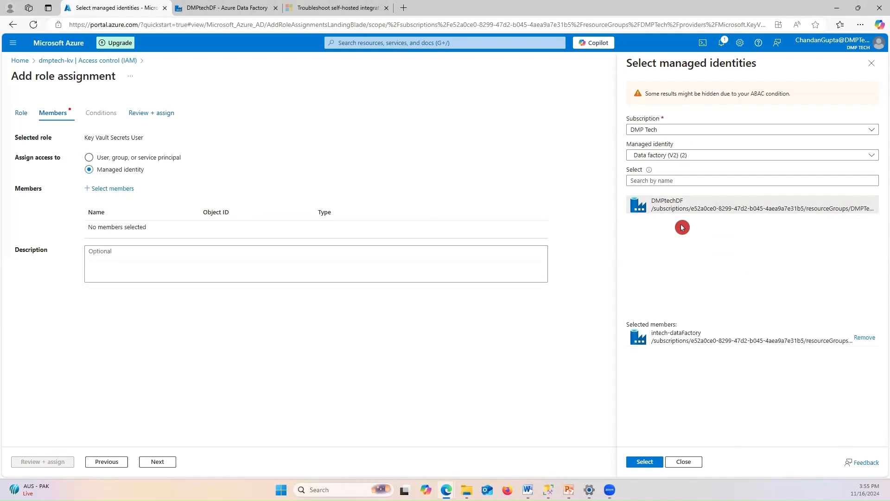
{"action": "left_click", "coordinate": [227, 8]}
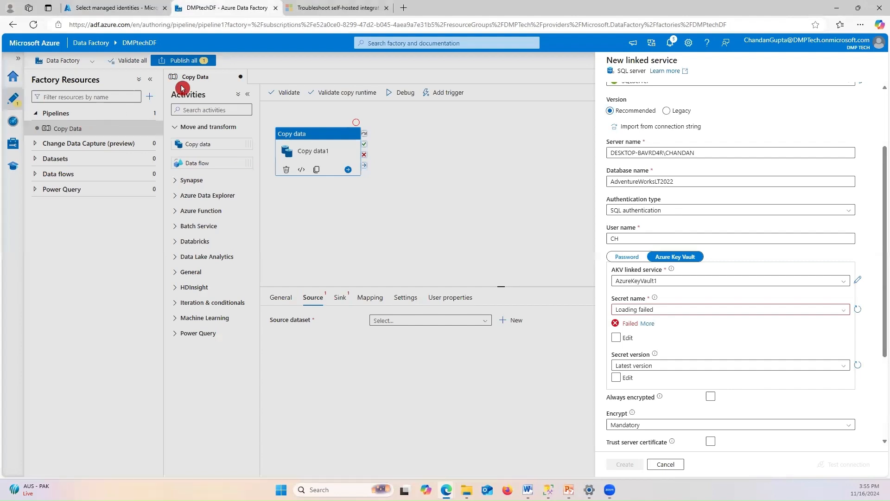
{"action": "left_click", "coordinate": [119, 9]}
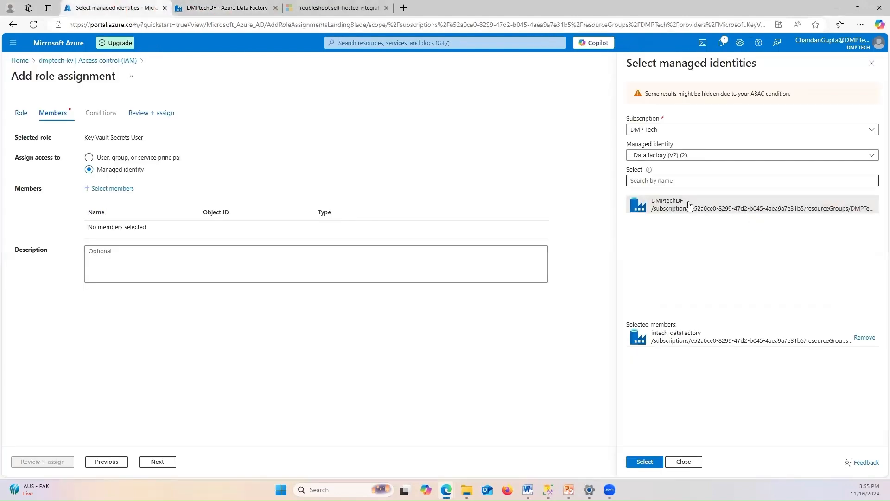
{"action": "left_click", "coordinate": [680, 180]}
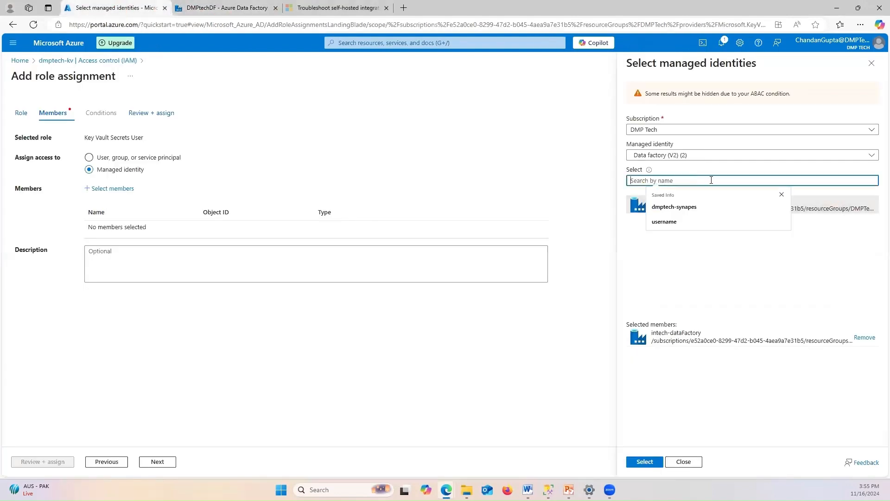
{"action": "left_click", "coordinate": [761, 258]}
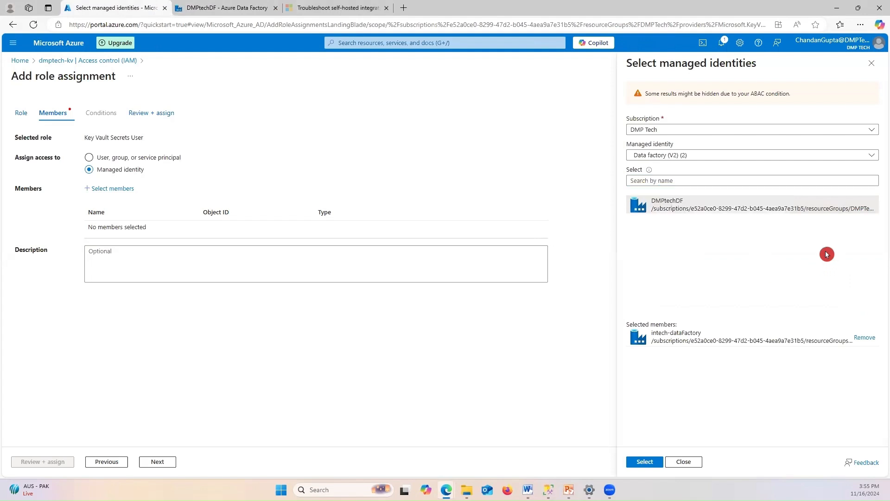
{"action": "left_click", "coordinate": [673, 209]}
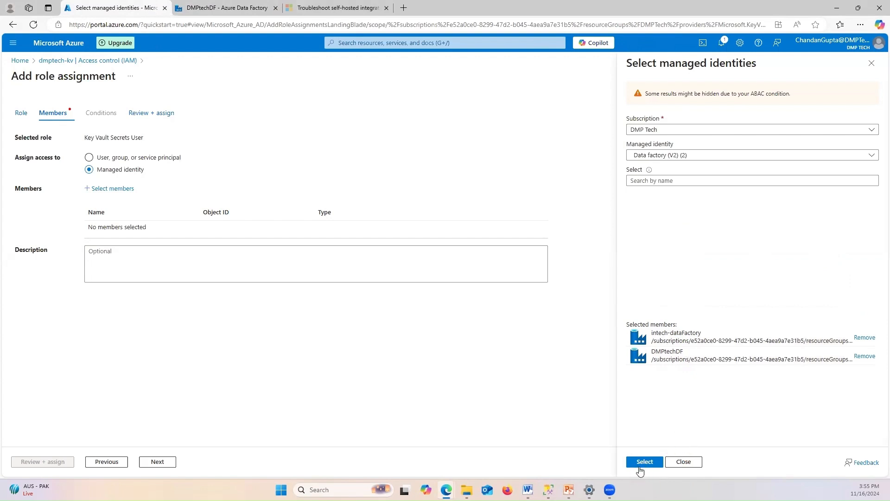
Confirm both factories as members and complete Review + assign for the role
{"action": "left_click", "coordinate": [644, 462]}
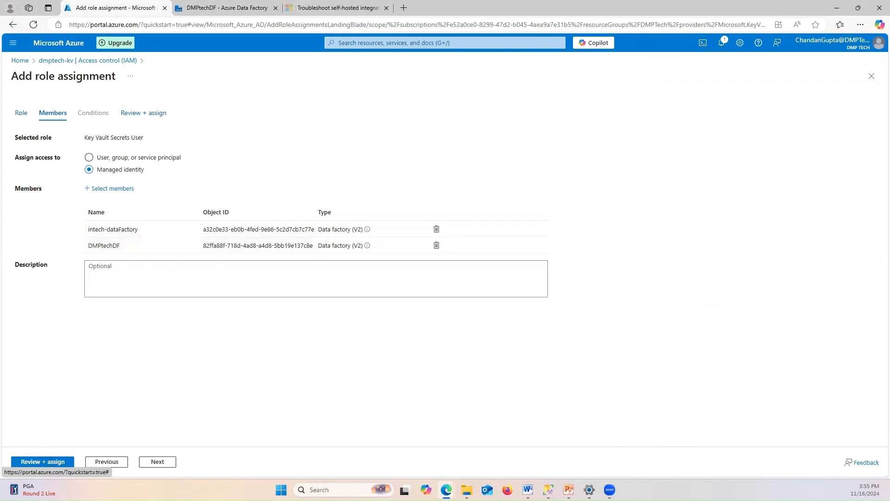
{"action": "key", "text": "alt+Tab"}
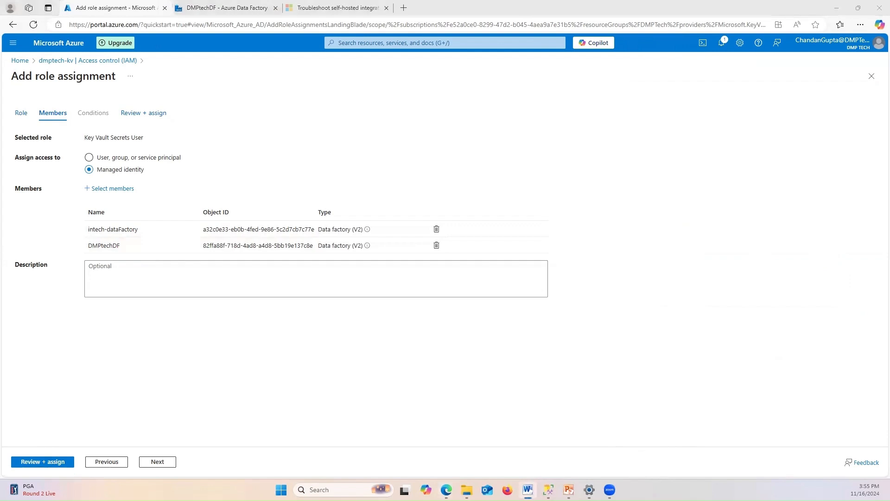
{"action": "left_click", "coordinate": [47, 462]}
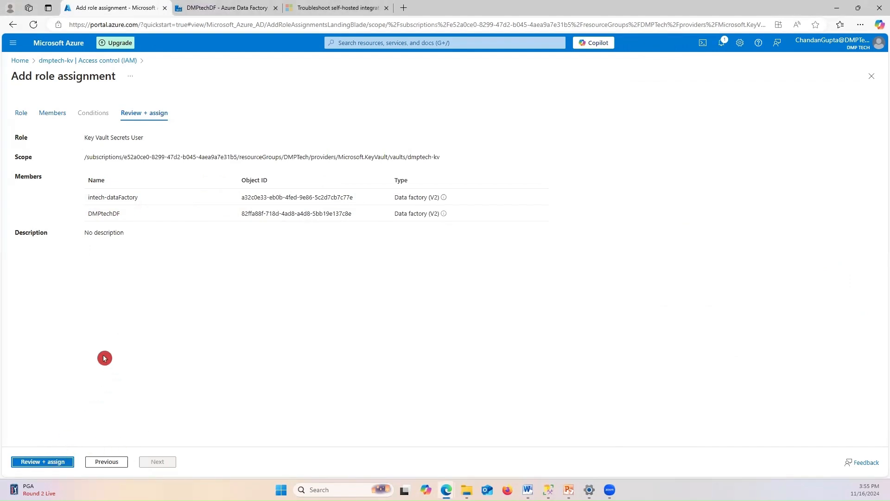
{"action": "left_click", "coordinate": [31, 463]}
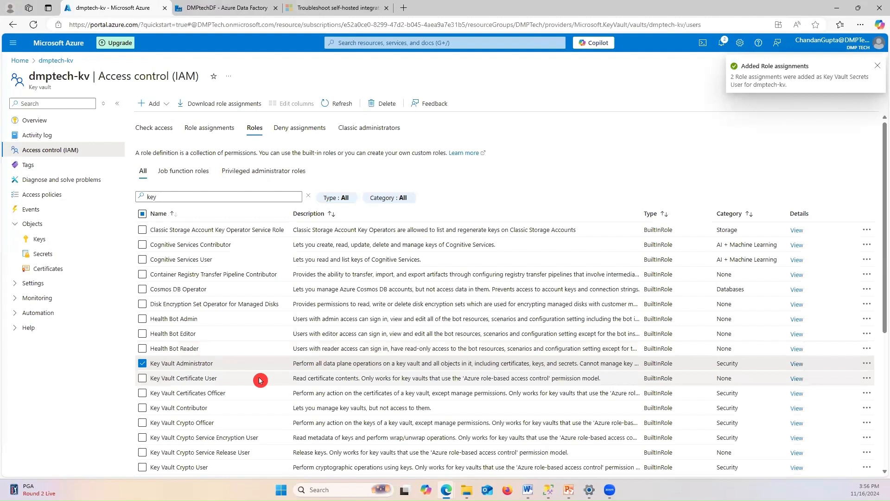
{"action": "left_click", "coordinate": [188, 7]}
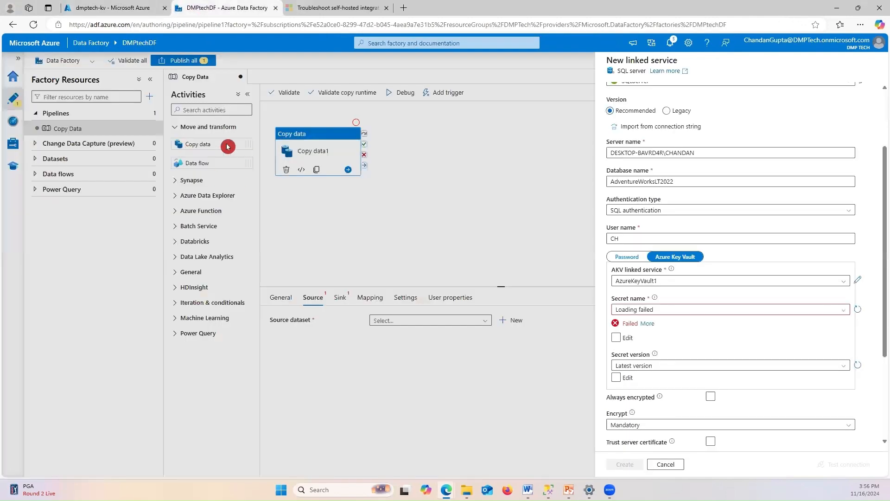
Refresh the Key Vault secret list and select the password secret
{"action": "left_click", "coordinate": [661, 313]}
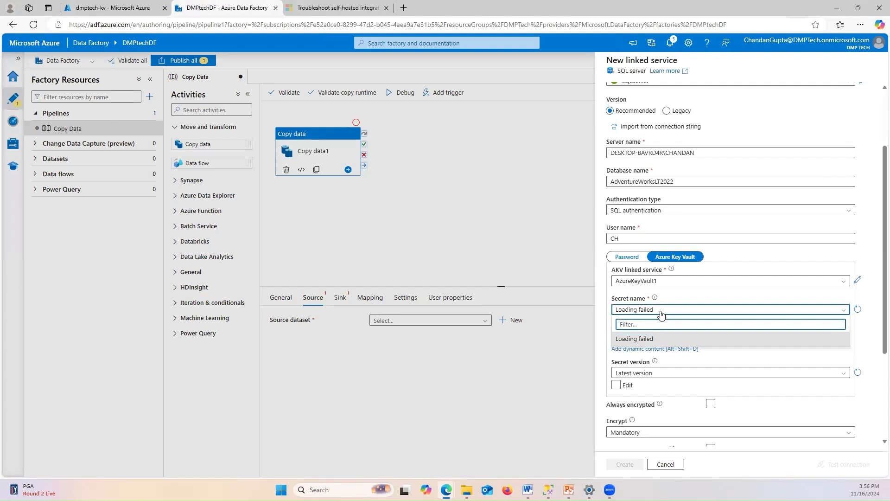
{"action": "left_click", "coordinate": [858, 309]}
{"action": "left_click", "coordinate": [843, 310]}
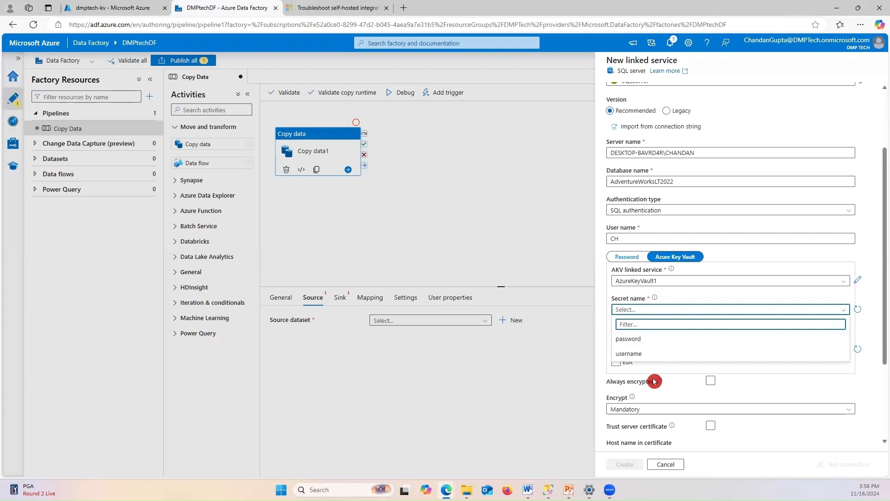
{"action": "left_click", "coordinate": [654, 382]}
{"action": "left_click", "coordinate": [841, 310]}
{"action": "left_click", "coordinate": [644, 340]}
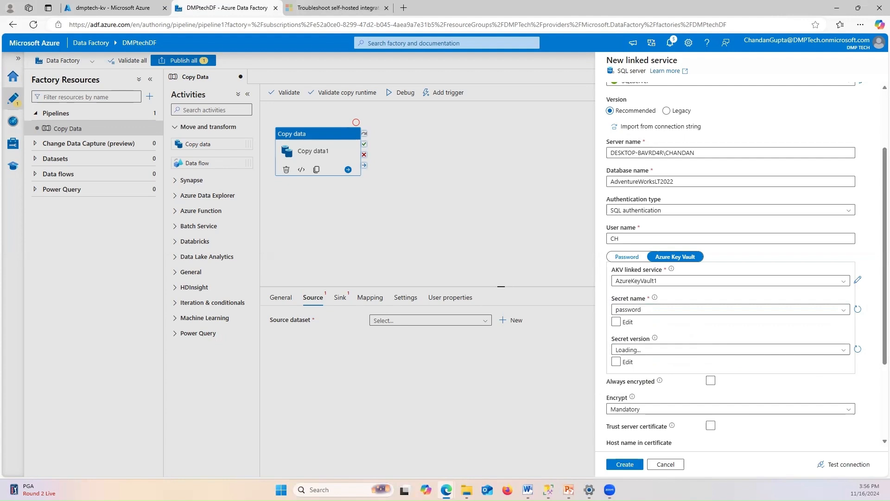
{"action": "key", "text": "alt+Tab"}
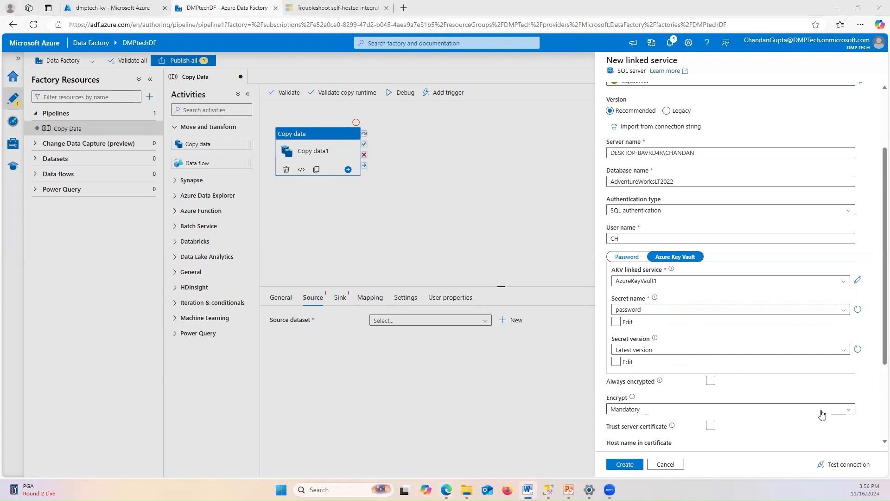
Keep Encrypt on Mandatory, enable Trust server certificate, and test the connection successfully
{"action": "scroll", "coordinate": [781, 391], "scroll_direction": "down", "scroll_amount": 2}
{"action": "left_click", "coordinate": [624, 335]}
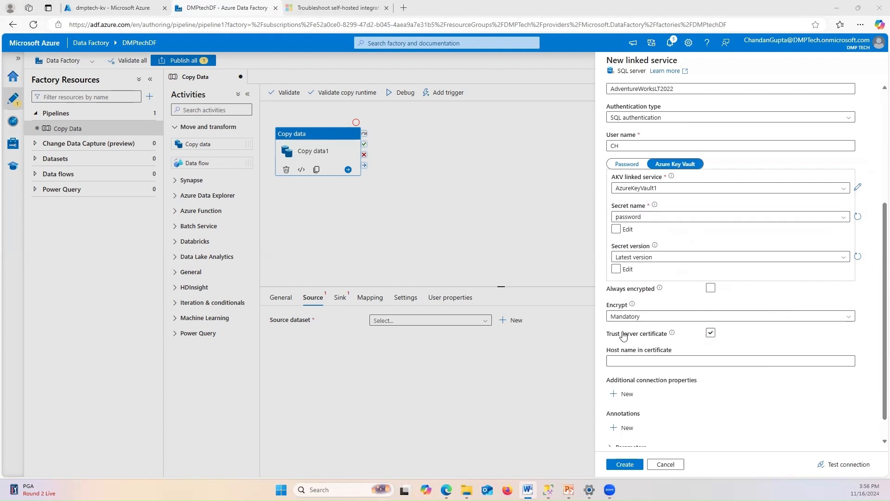
{"action": "left_click", "coordinate": [648, 317]}
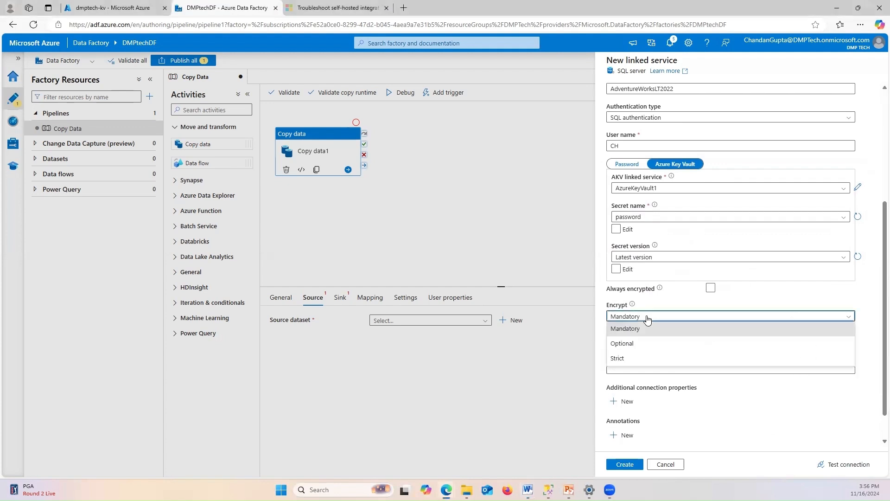
{"action": "left_click", "coordinate": [869, 344]}
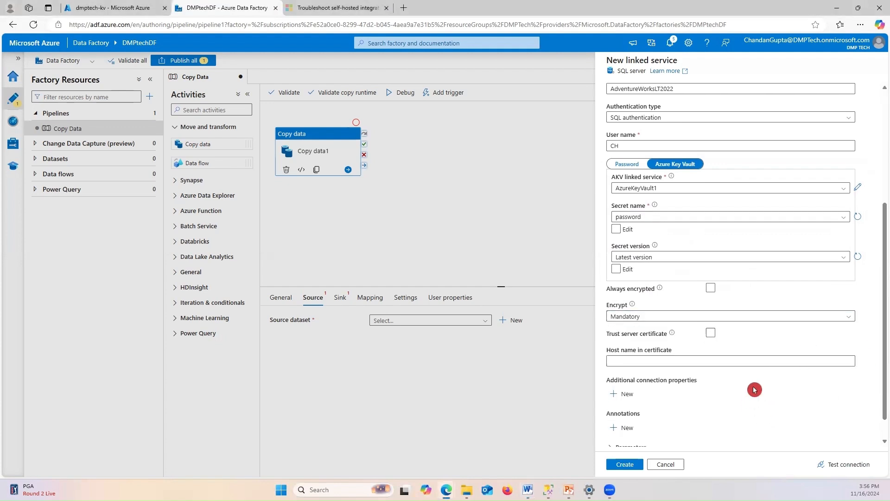
{"action": "scroll", "coordinate": [754, 390], "scroll_direction": "down", "scroll_amount": 1}
{"action": "left_click", "coordinate": [711, 306]}
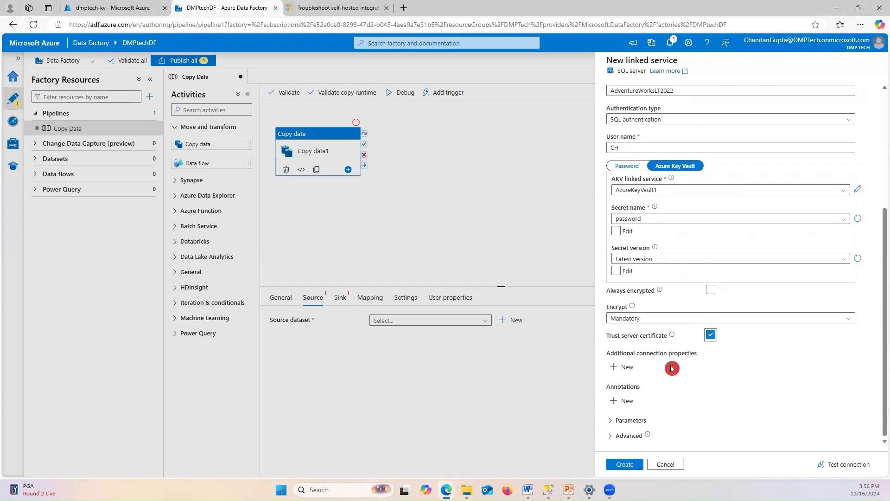
{"action": "left_click", "coordinate": [850, 466]}
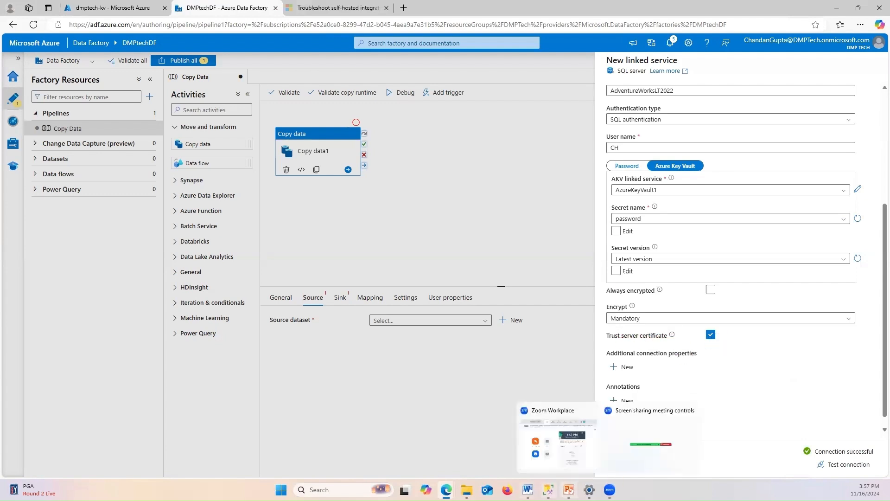
{"action": "left_click", "coordinate": [549, 490]}
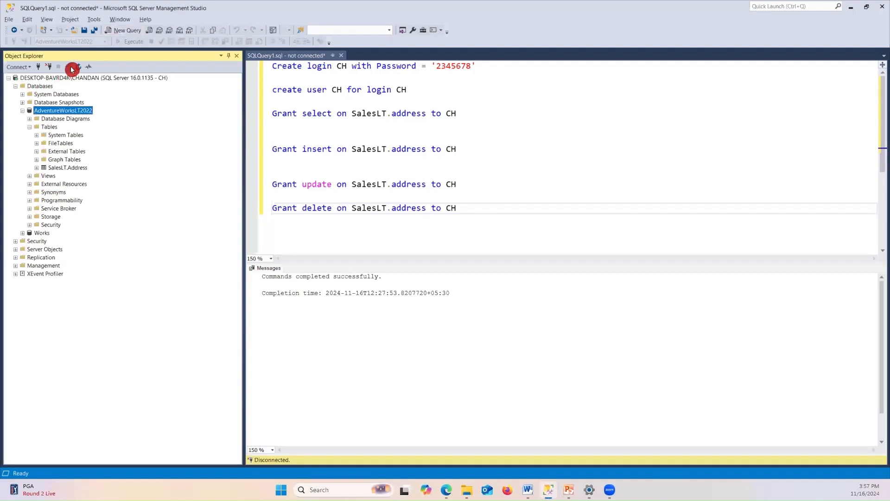
Disconnect, then reconnect to the local server as CH with its password and Trust server certificate
{"action": "left_click", "coordinate": [48, 67]}
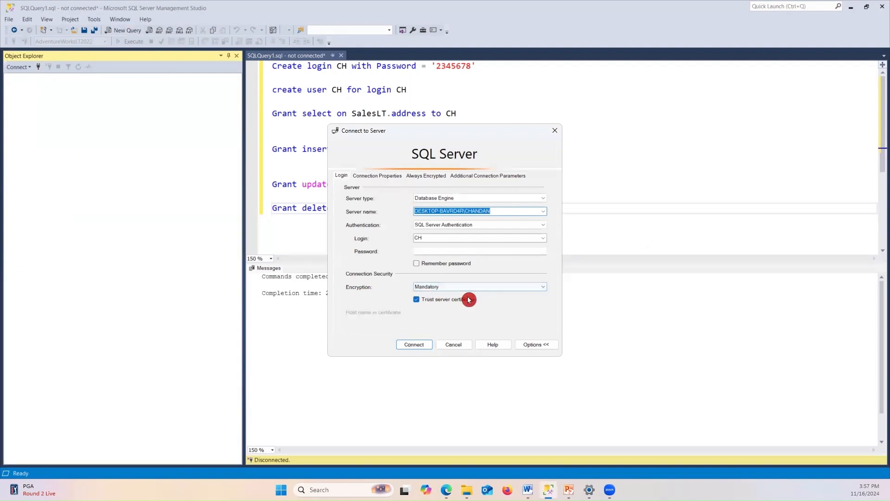
{"action": "left_click", "coordinate": [414, 300]}
{"action": "left_click", "coordinate": [415, 344]}
{"action": "left_click", "coordinate": [571, 268]}
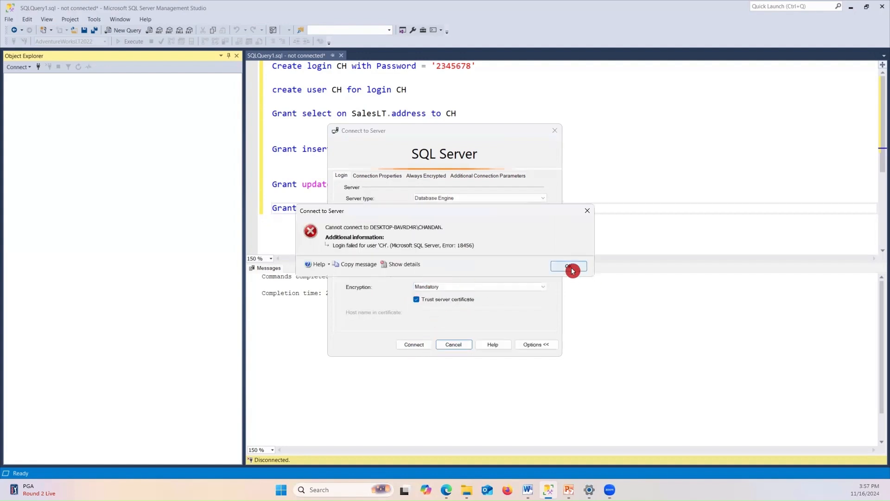
{"action": "left_click", "coordinate": [464, 213]}
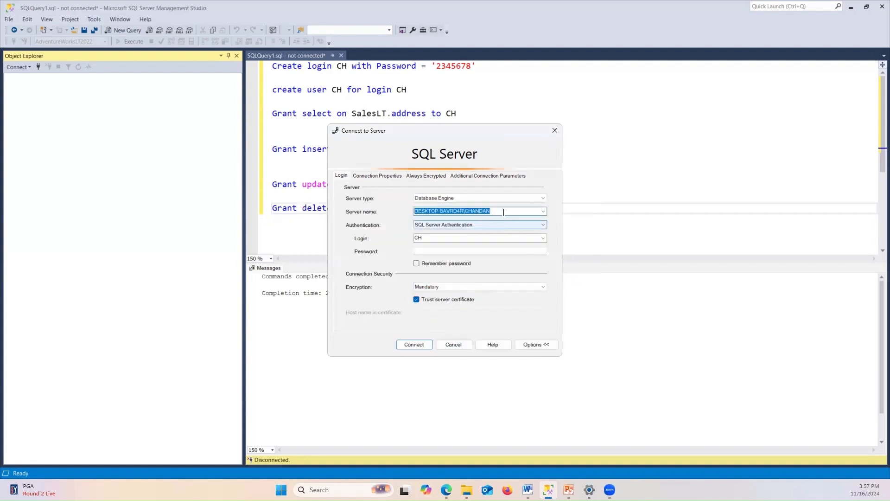
{"action": "left_click", "coordinate": [543, 212]}
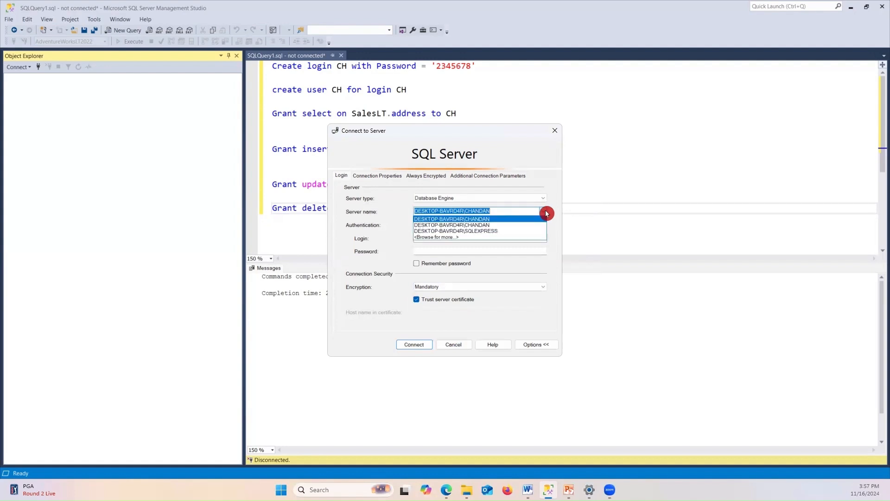
{"action": "left_click", "coordinate": [702, 281]}
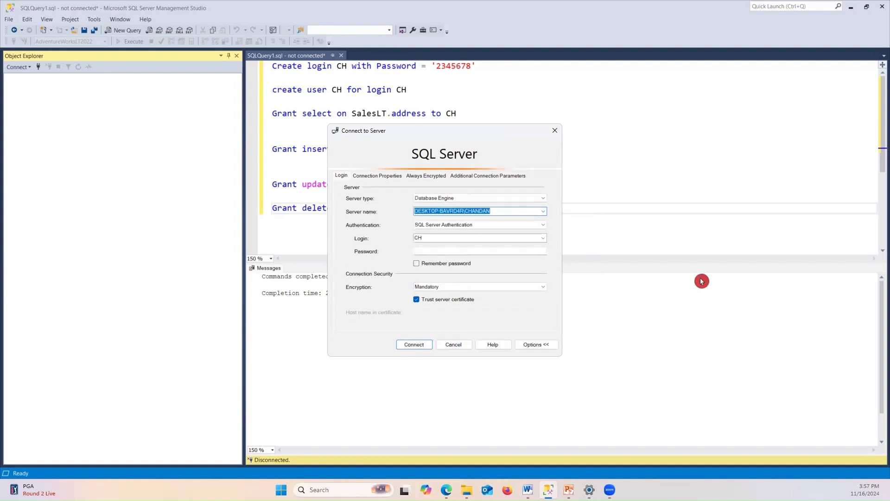
{"action": "left_click", "coordinate": [461, 250]}
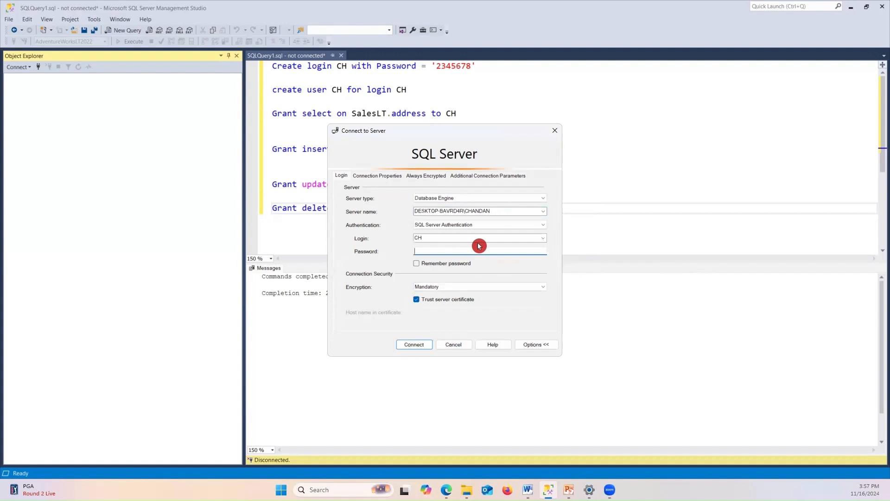
{"action": "type", "text": "234"}
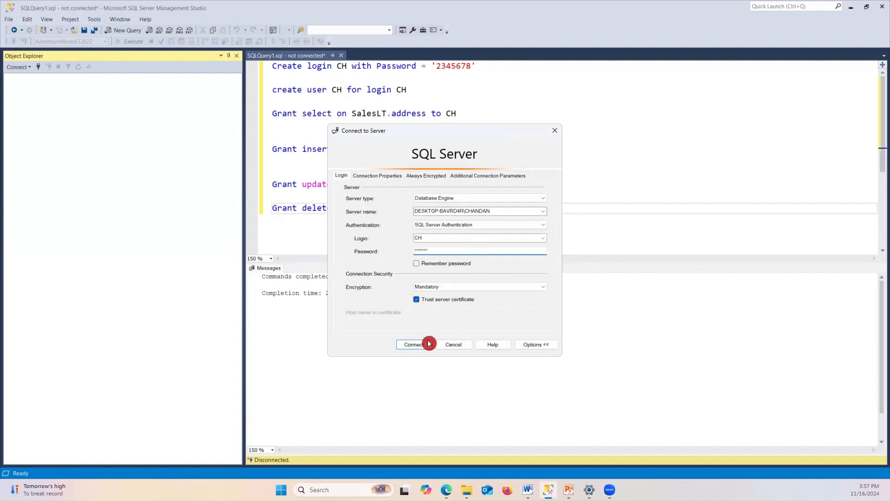
{"action": "left_click", "coordinate": [414, 347]}
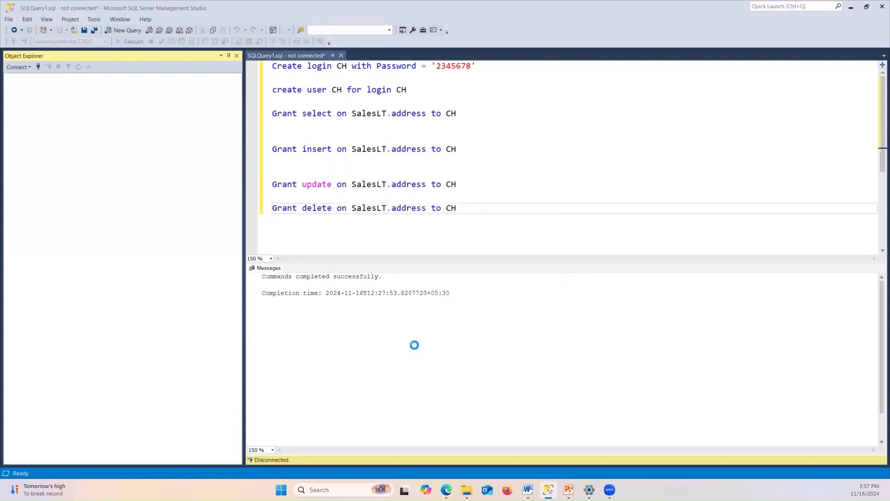
{"action": "left_click", "coordinate": [851, 7]}
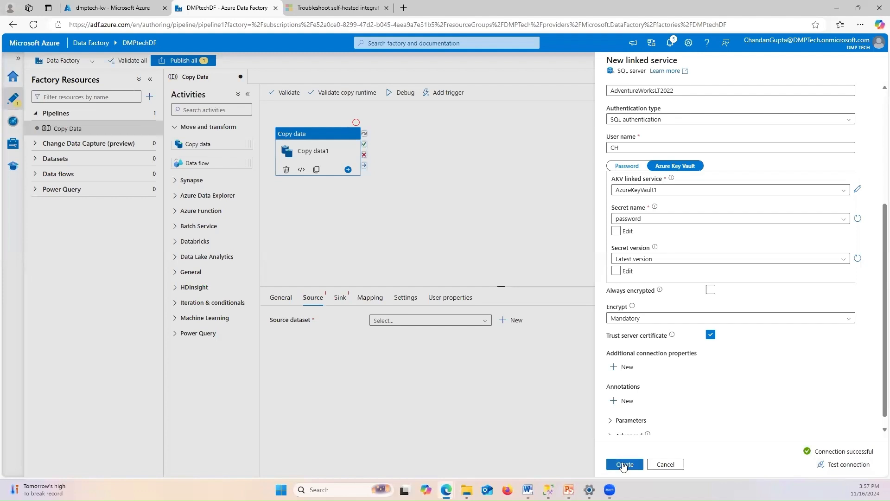
Create the SqlServerlinkservice linked service and expand the dataset's Table name list
{"action": "left_click", "coordinate": [625, 464]}
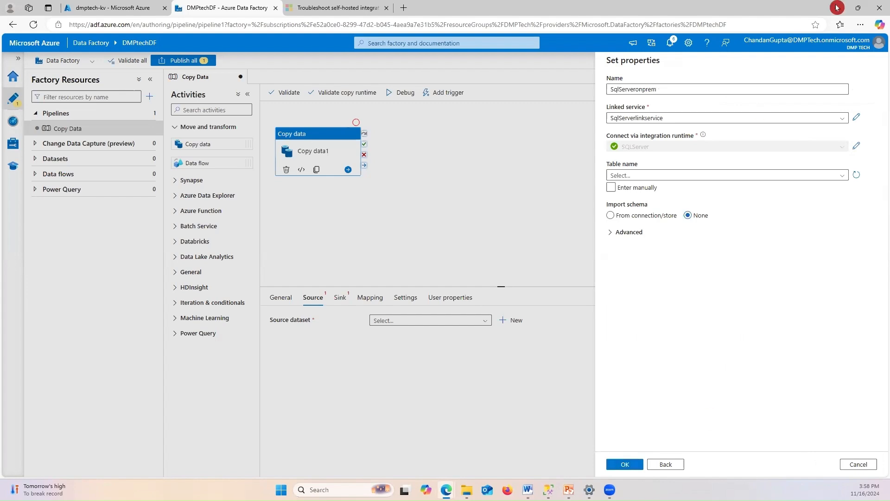
{"action": "left_click", "coordinate": [819, 178]}
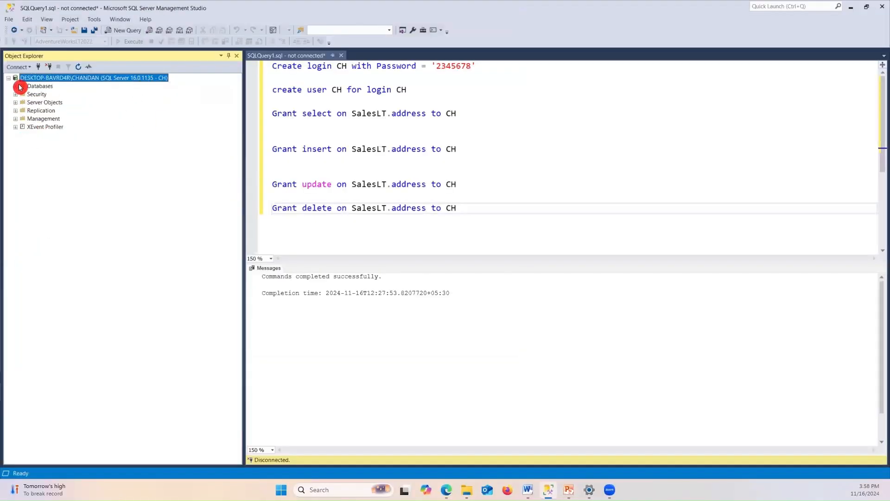
Expand Databases > AdventureWorksLT2022 > Tables in Object Explorer and select SalesLT.Address
{"action": "left_click", "coordinate": [18, 87]}
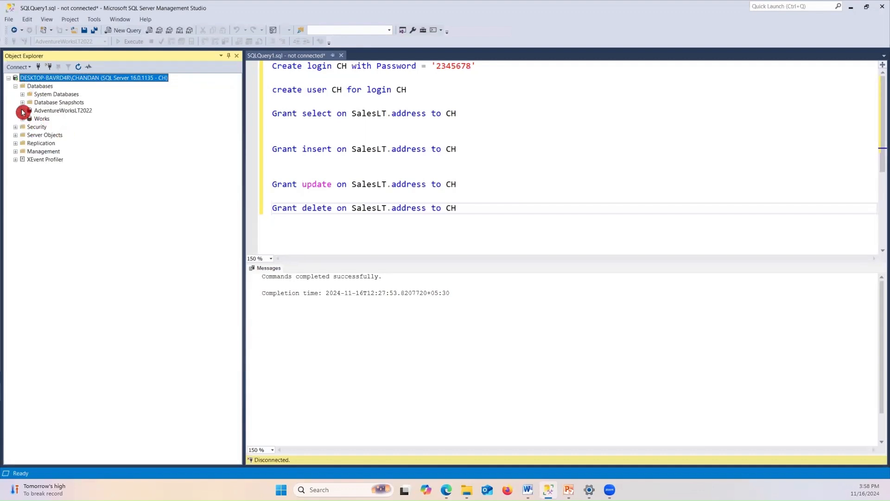
{"action": "left_click", "coordinate": [22, 111]}
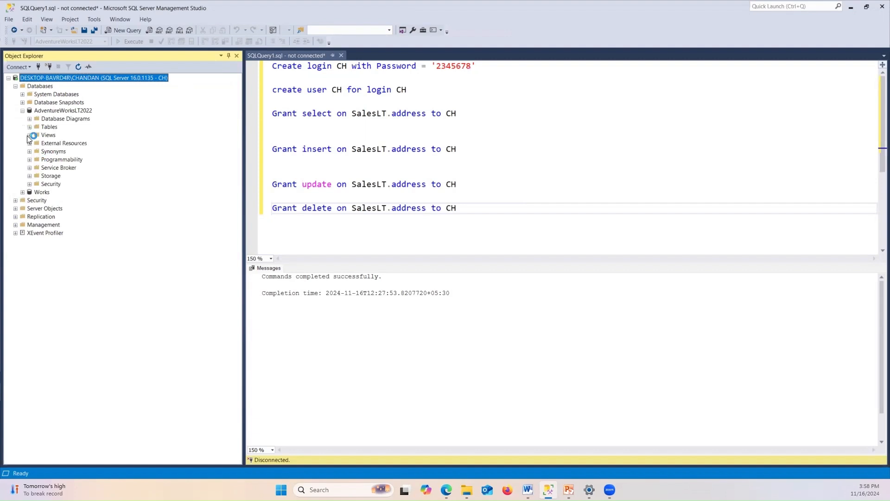
{"action": "left_click", "coordinate": [29, 127]}
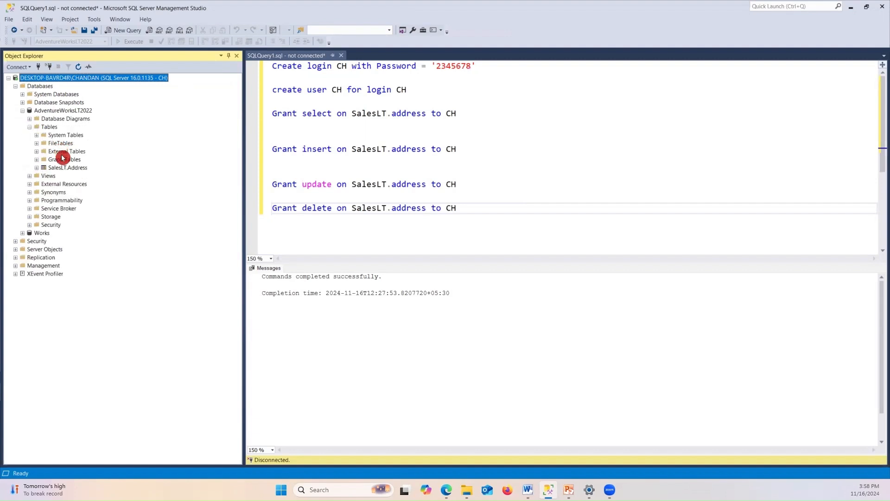
{"action": "left_click", "coordinate": [67, 168]}
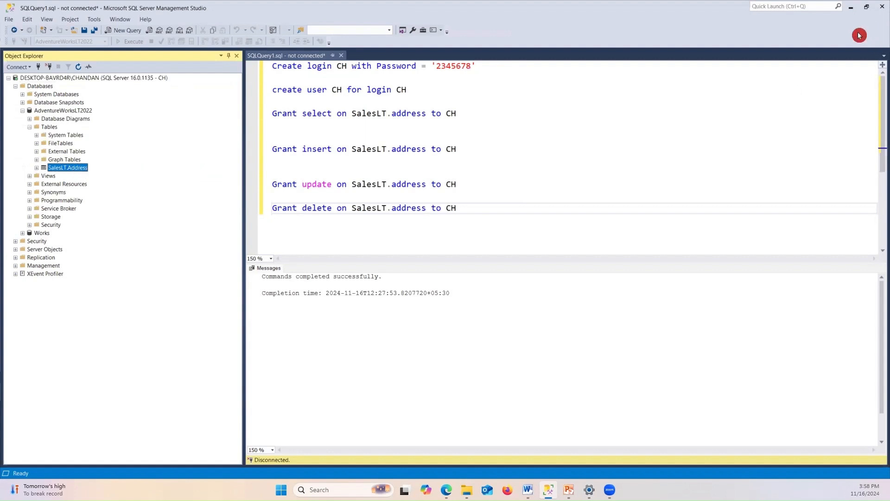
{"action": "left_click", "coordinate": [851, 7]}
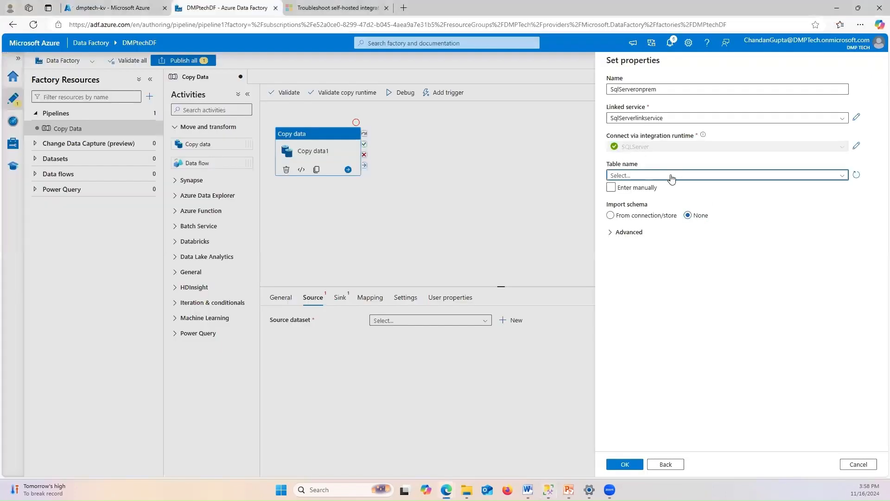
Set the SqlServeronprem dataset table to SalesLT.Address and confirm it as Copy data1's source
{"action": "left_click", "coordinate": [652, 174]}
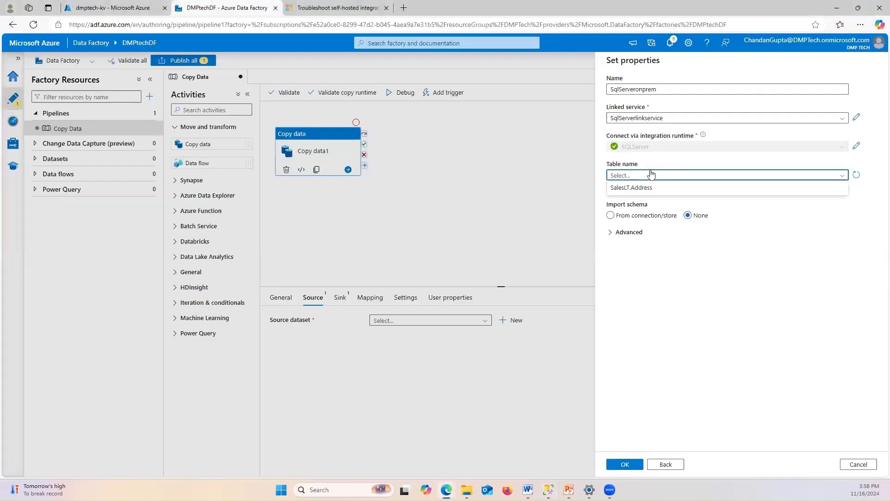
{"action": "left_click", "coordinate": [622, 188]}
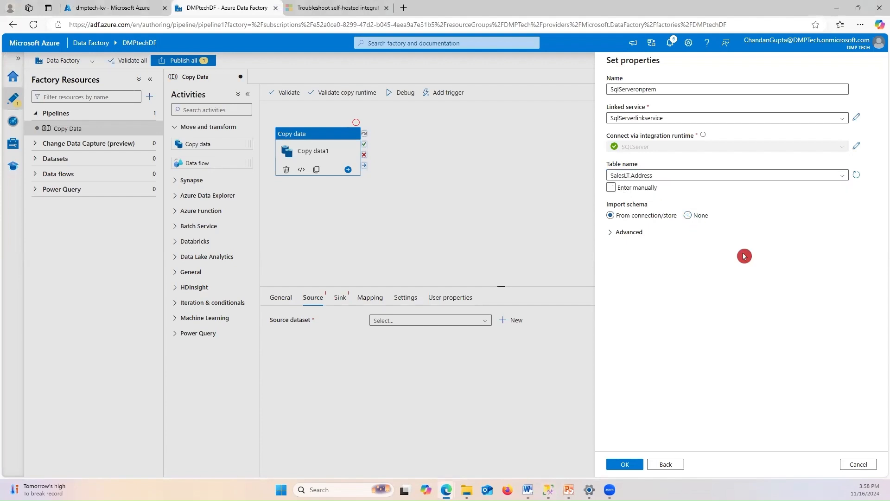
{"action": "key", "text": "alt+Tab"}
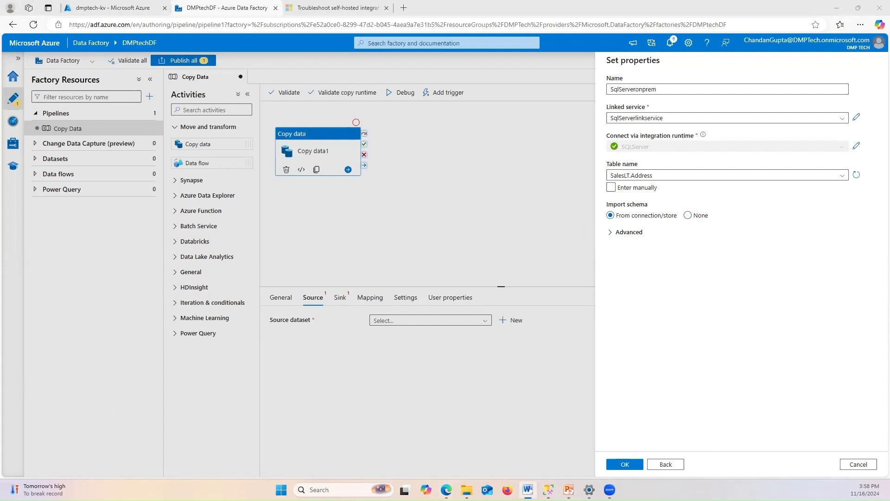
{"action": "left_click", "coordinate": [621, 464]}
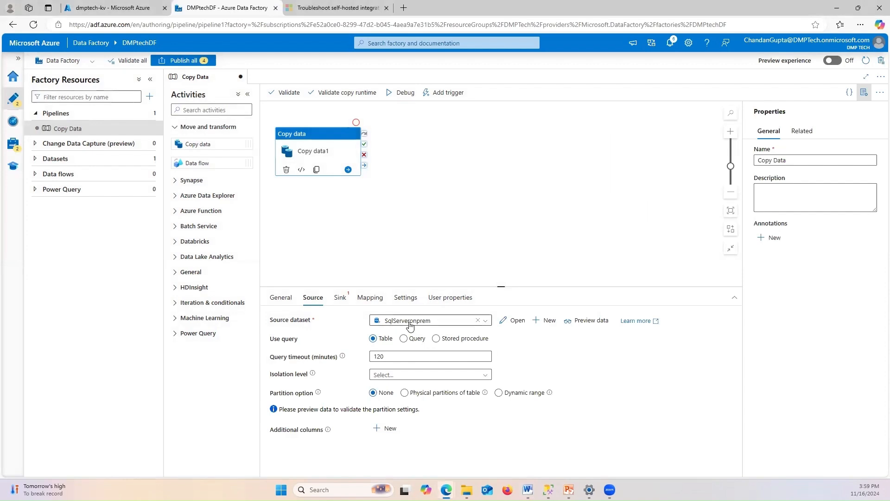
{"action": "left_click", "coordinate": [379, 375]}
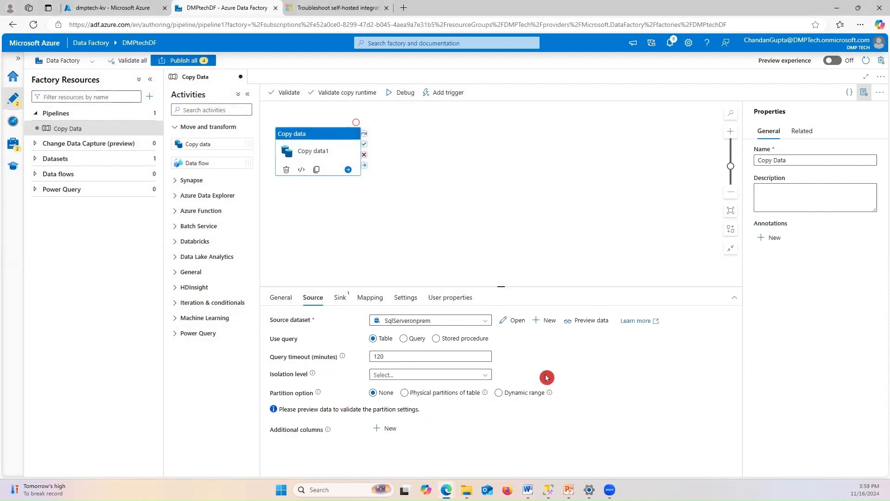
{"action": "key", "text": "alt+Tab"}
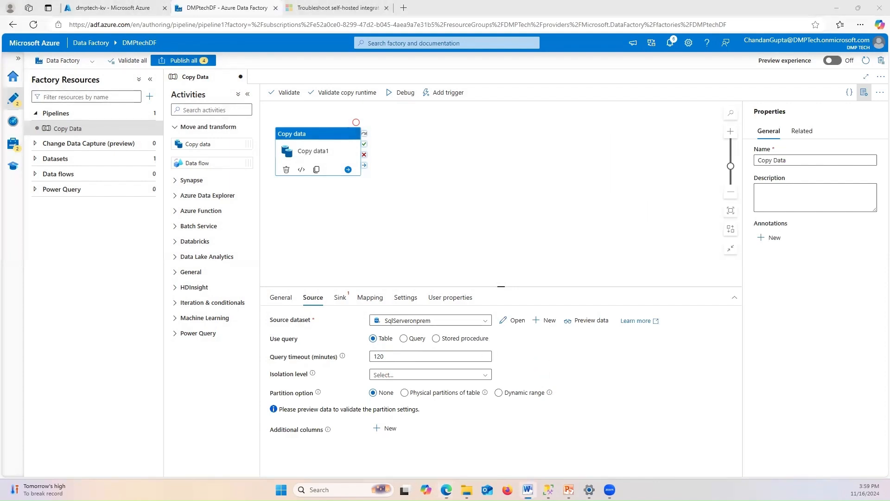
{"action": "left_click", "coordinate": [342, 298]}
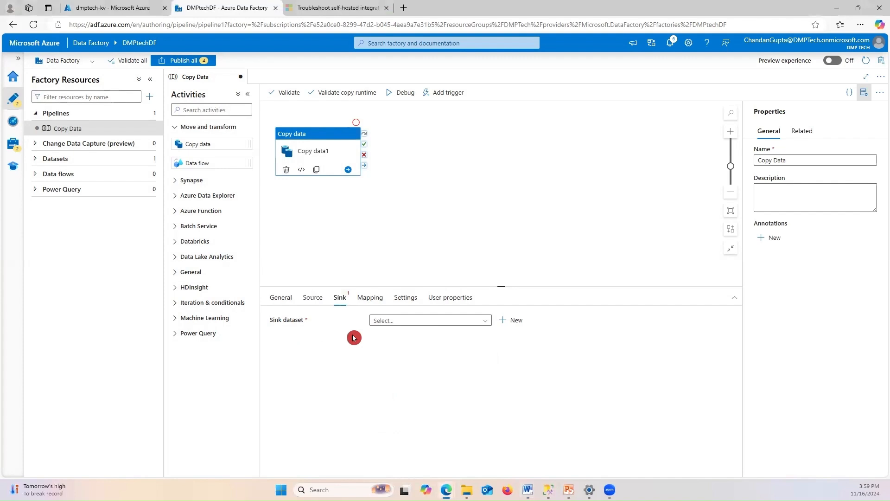
Leave the Sink dataset unchosen and bring up the Microsoft Azure Flow.pptx diagram
{"action": "left_click", "coordinate": [408, 321]}
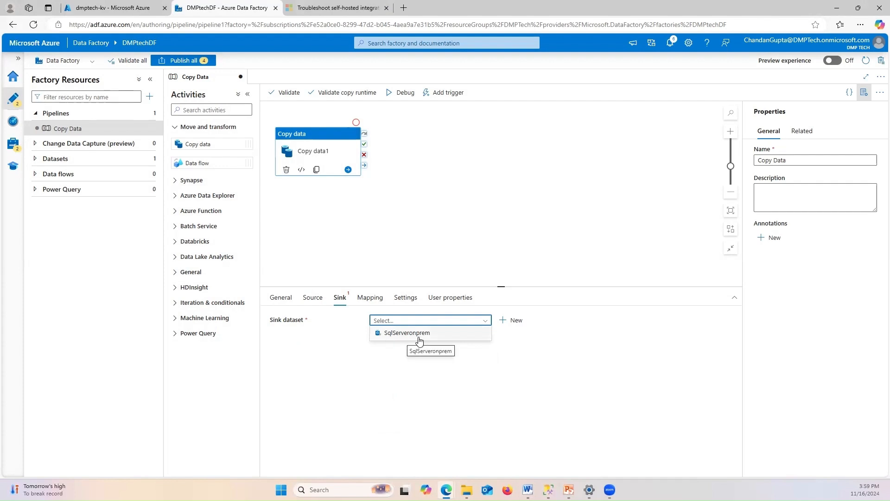
{"action": "left_click", "coordinate": [372, 374]}
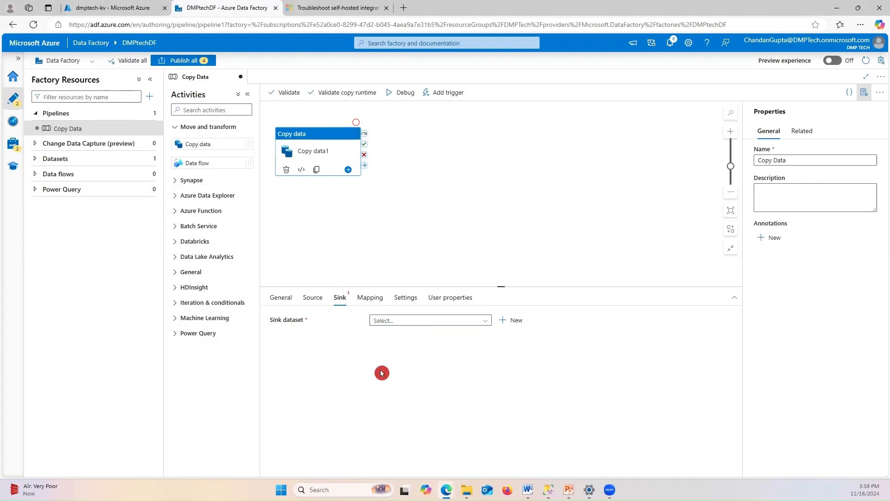
{"action": "left_click", "coordinate": [376, 320]}
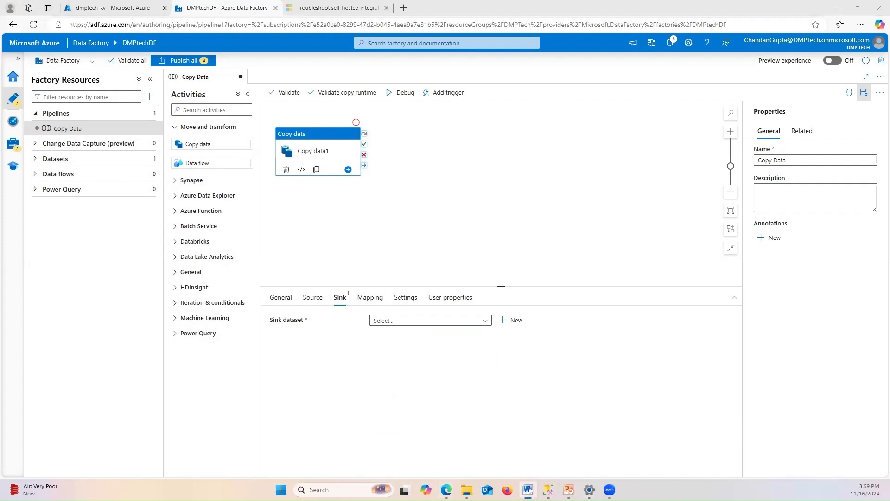
{"action": "left_click", "coordinate": [622, 436]}
{"action": "left_click", "coordinate": [309, 246]}
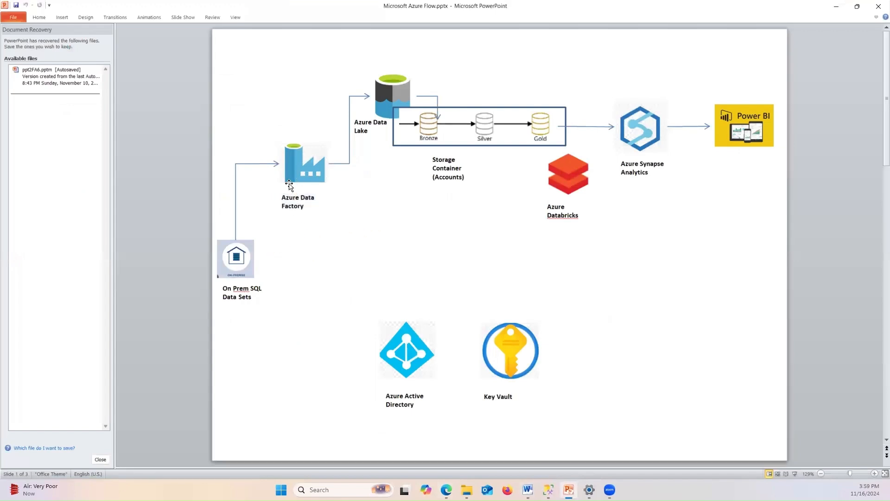
Walk through the On Prem SQL, Data Factory and Data Lake pictures, then return to Copy data1
{"action": "left_click", "coordinate": [388, 99]}
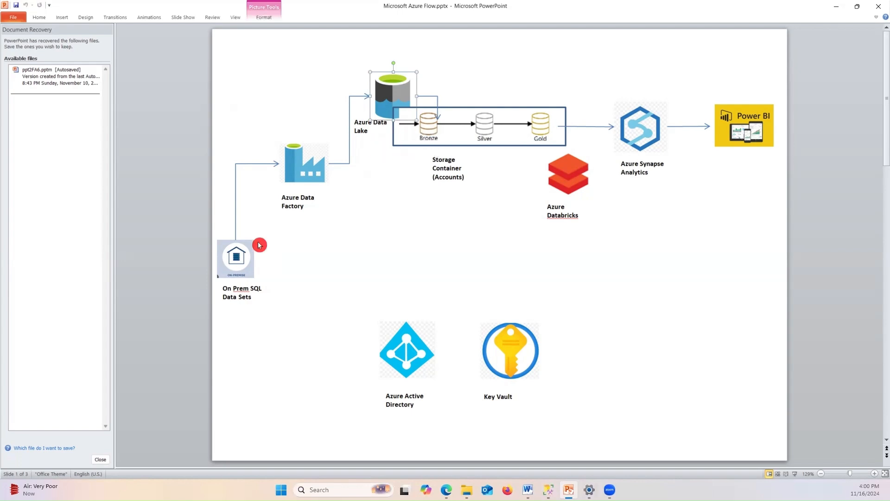
{"action": "left_click", "coordinate": [295, 204]}
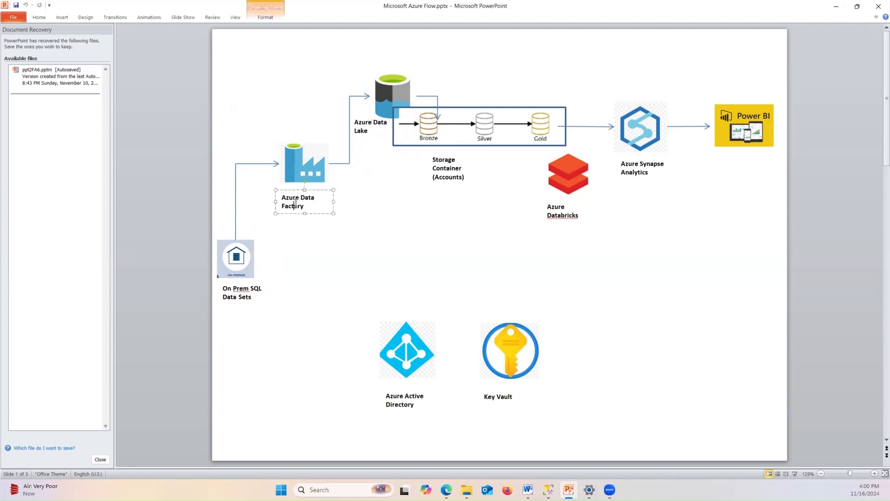
{"action": "left_click", "coordinate": [316, 167]}
{"action": "left_click", "coordinate": [247, 263]}
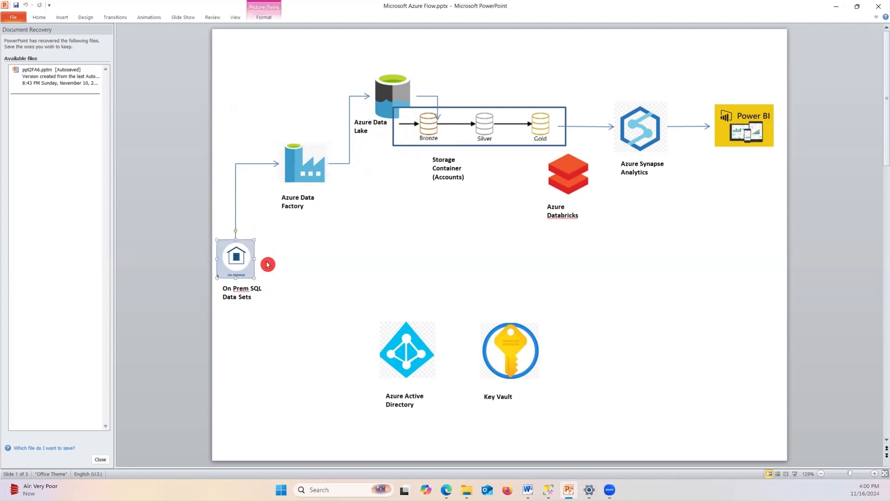
{"action": "left_click", "coordinate": [383, 98]}
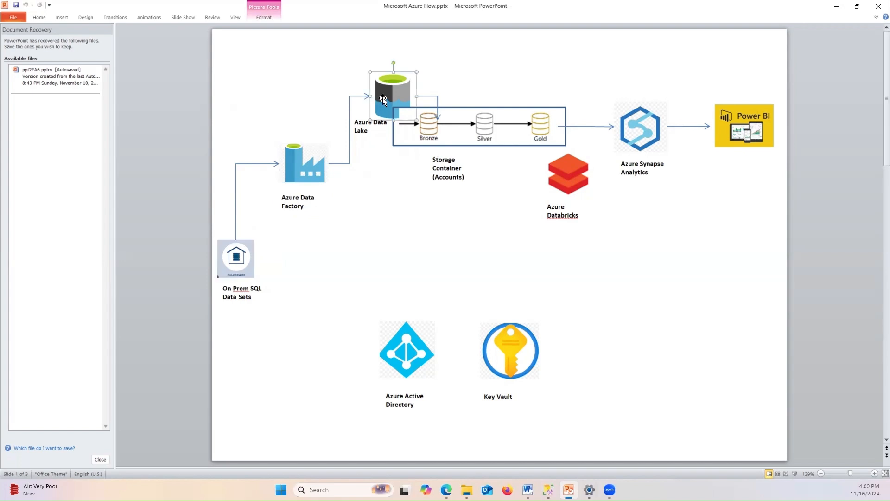
{"action": "key", "text": "alt+Tab"}
{"action": "left_click", "coordinate": [837, 7]}
{"action": "left_click", "coordinate": [362, 272]}
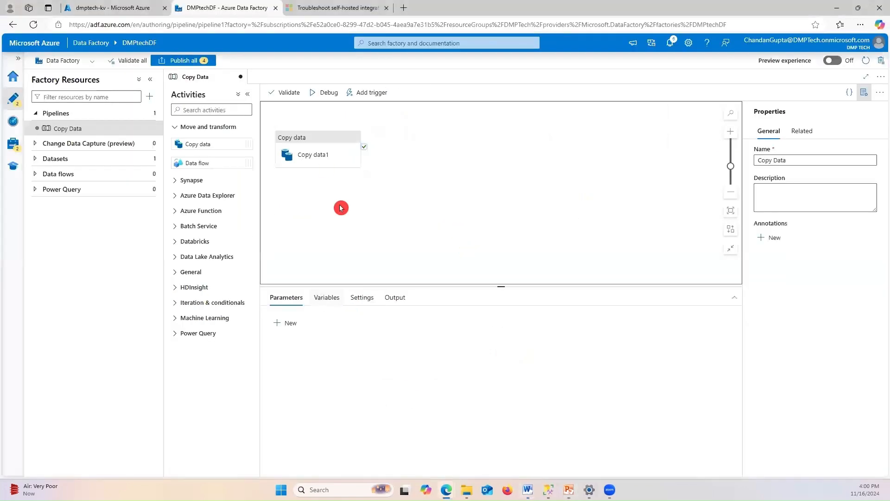
Create a new Copy data1 sink dataset on Azure Data Lake Storage Gen2 in Parquet format
{"action": "left_click", "coordinate": [323, 164]}
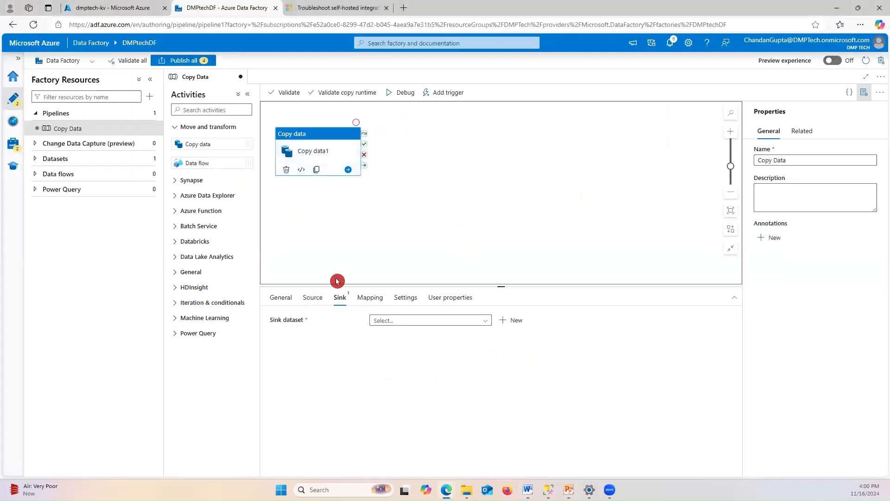
{"action": "left_click", "coordinate": [398, 321]}
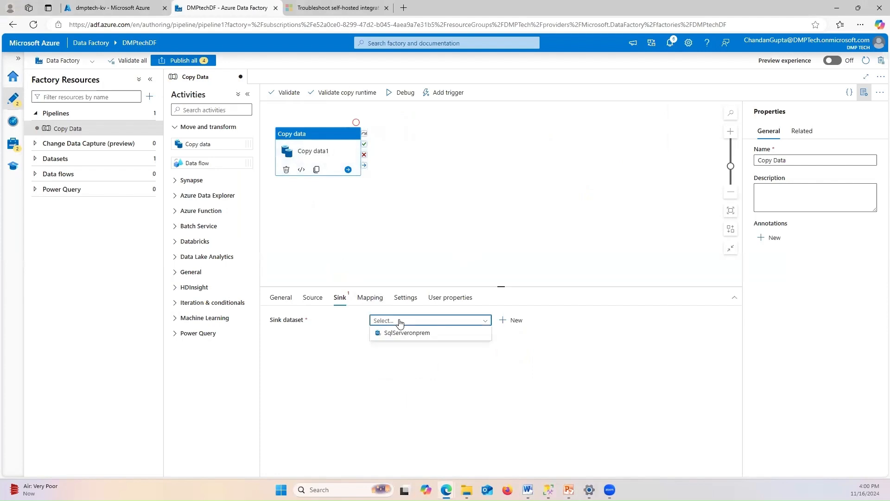
{"action": "left_click", "coordinate": [513, 320]}
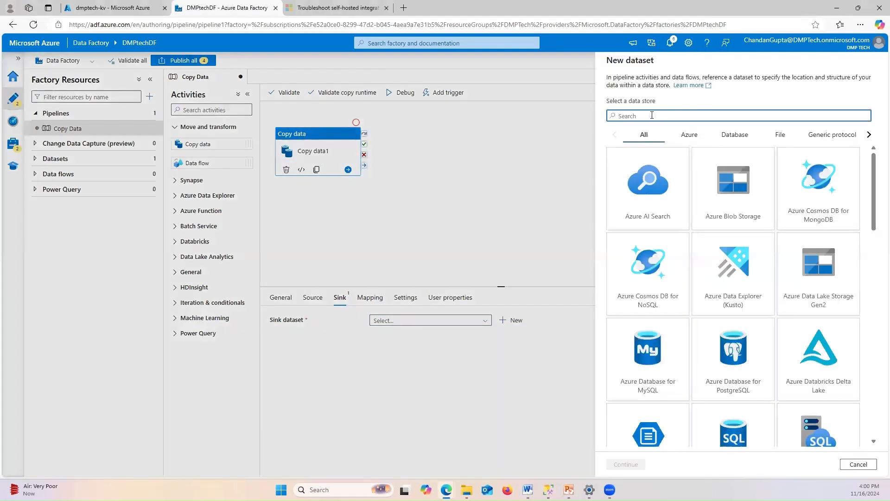
{"action": "type", "text": "data"}
{"action": "left_click", "coordinate": [652, 115]}
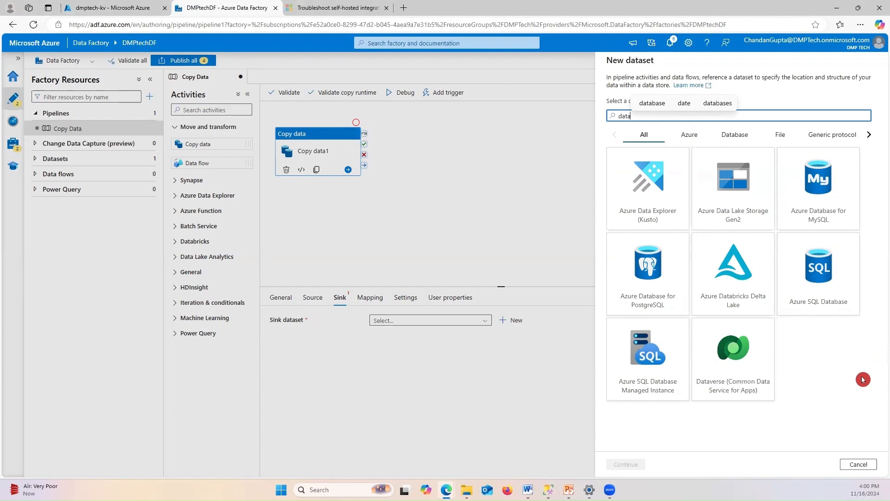
{"action": "left_click", "coordinate": [741, 218]}
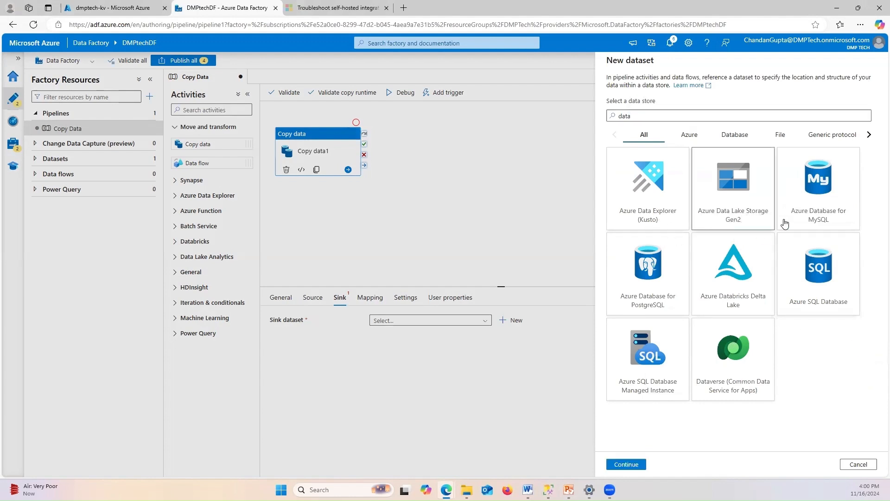
{"action": "left_click", "coordinate": [636, 465]}
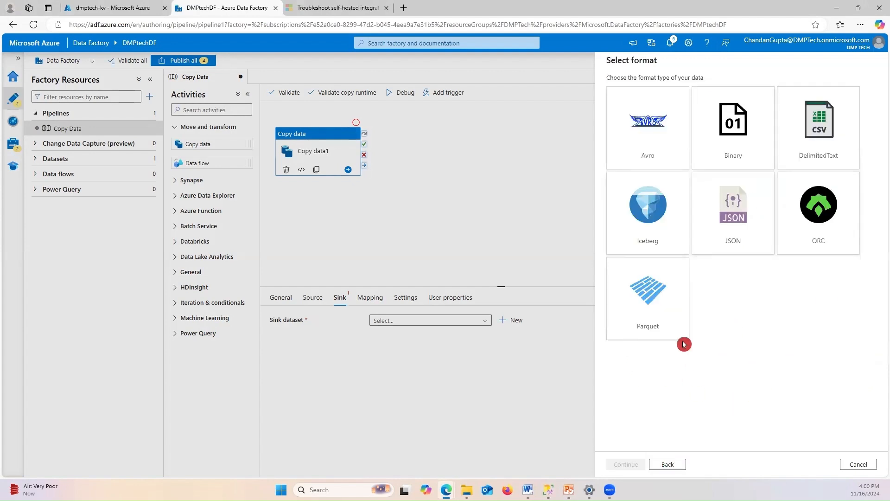
{"action": "left_click", "coordinate": [654, 314]}
{"action": "left_click", "coordinate": [626, 465]}
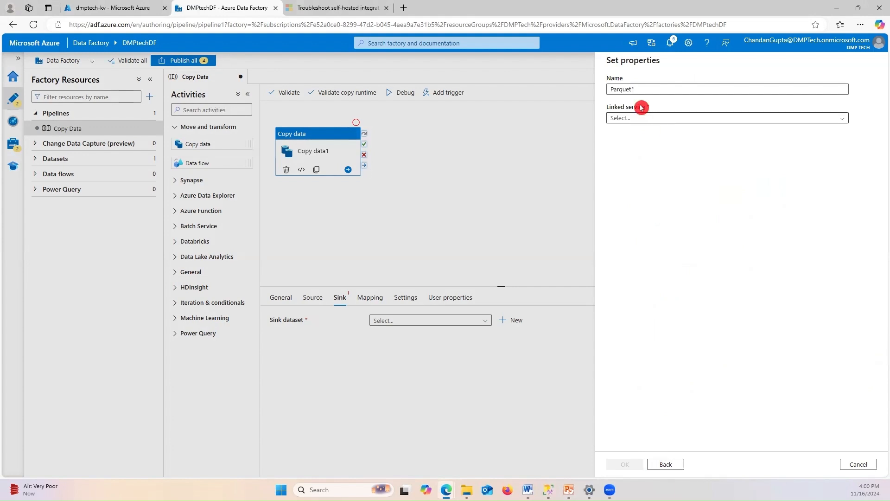
Rename the sink dataset to ParquetSink and start a new linked service for it
{"action": "left_click", "coordinate": [657, 89]}
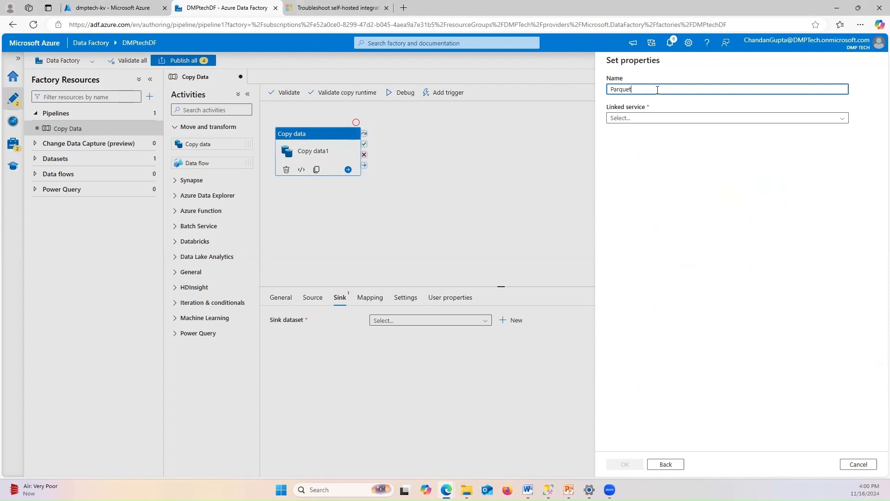
{"action": "key", "text": "alt+Tab"}
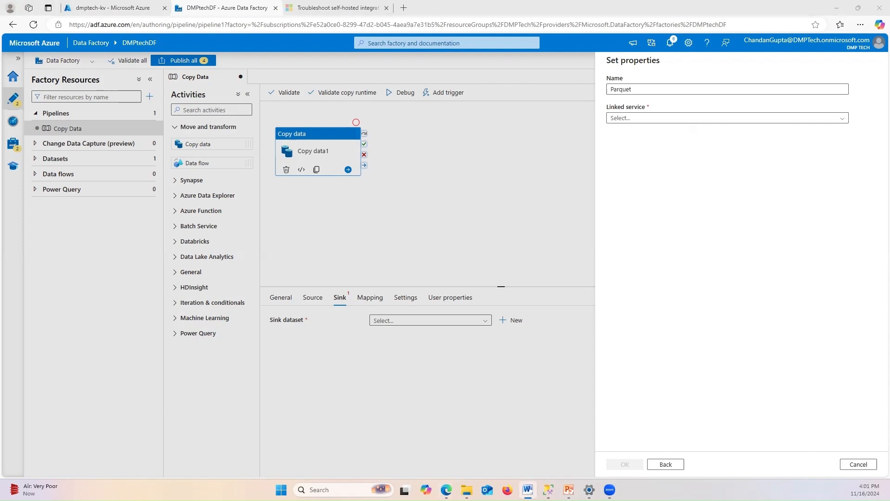
{"action": "left_click", "coordinate": [666, 89]}
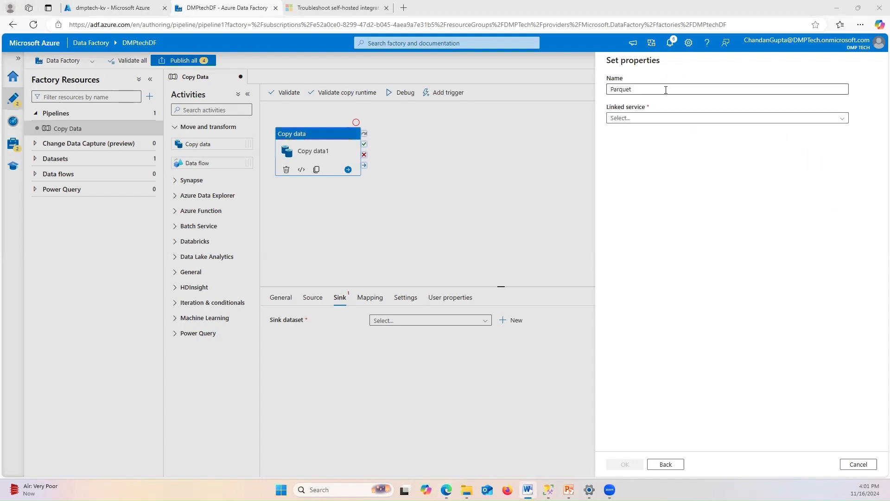
{"action": "type", "text": "Sink"}
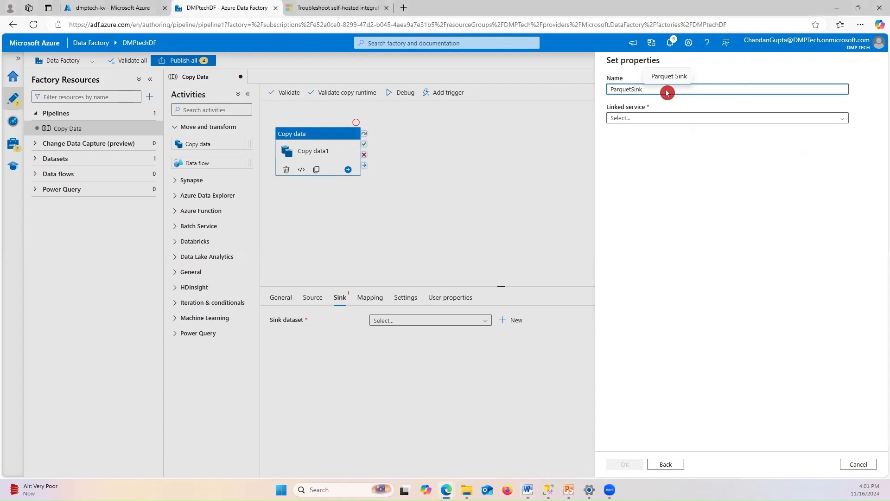
{"action": "left_click", "coordinate": [620, 117]}
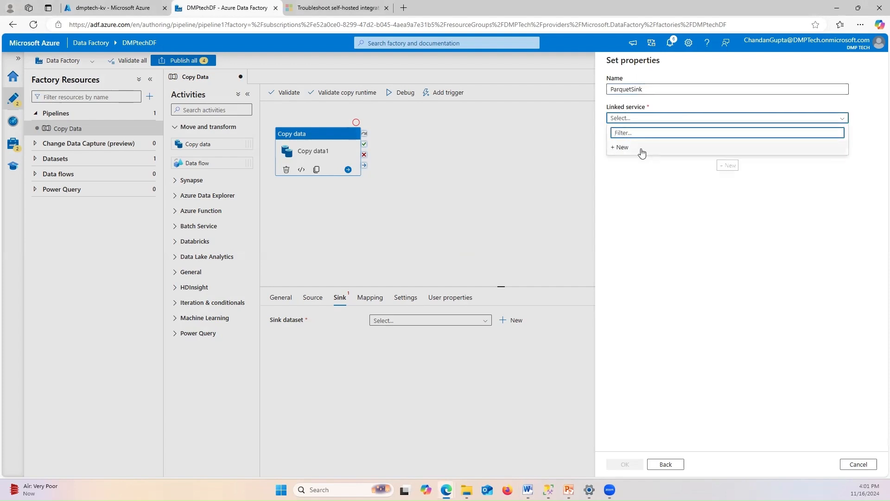
{"action": "left_click", "coordinate": [620, 147]}
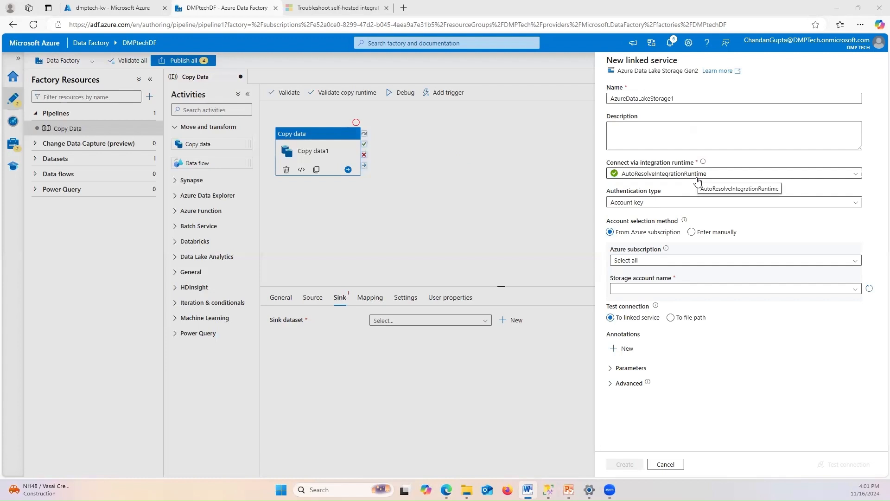
Set the linked service to Account key authentication with the DMP Tech subscription
{"action": "left_click", "coordinate": [641, 205]}
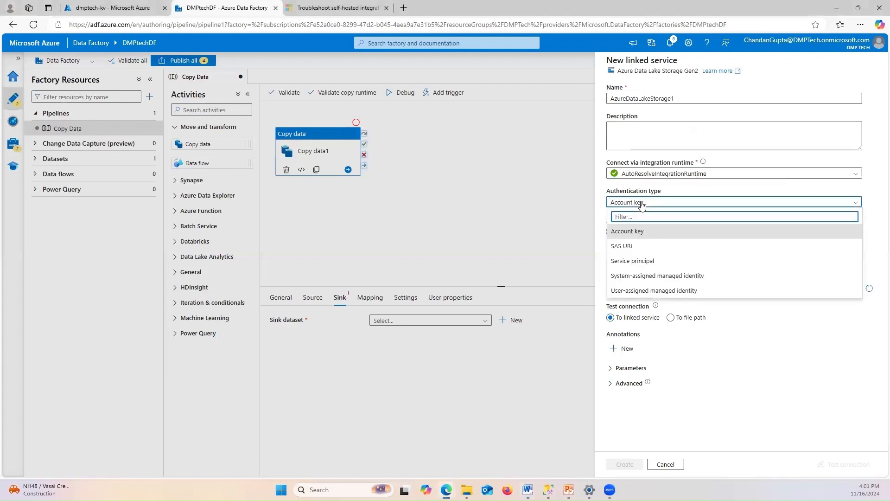
{"action": "left_click", "coordinate": [621, 231]}
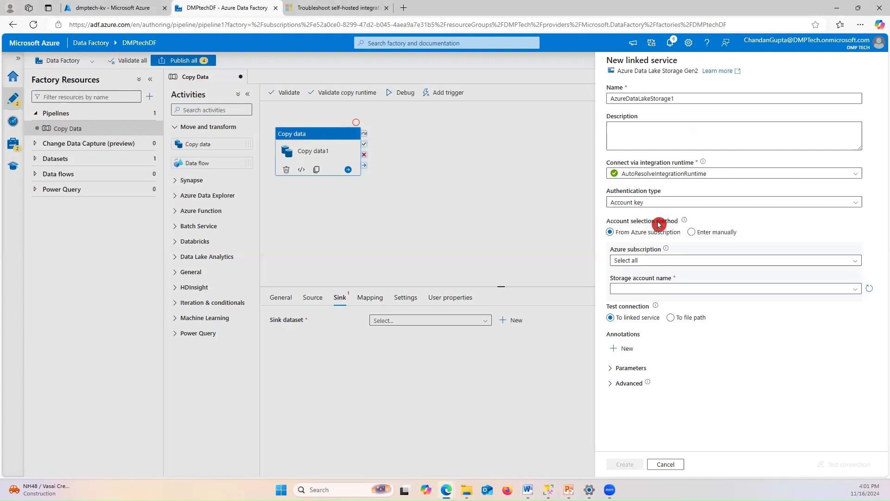
{"action": "left_click", "coordinate": [634, 260]}
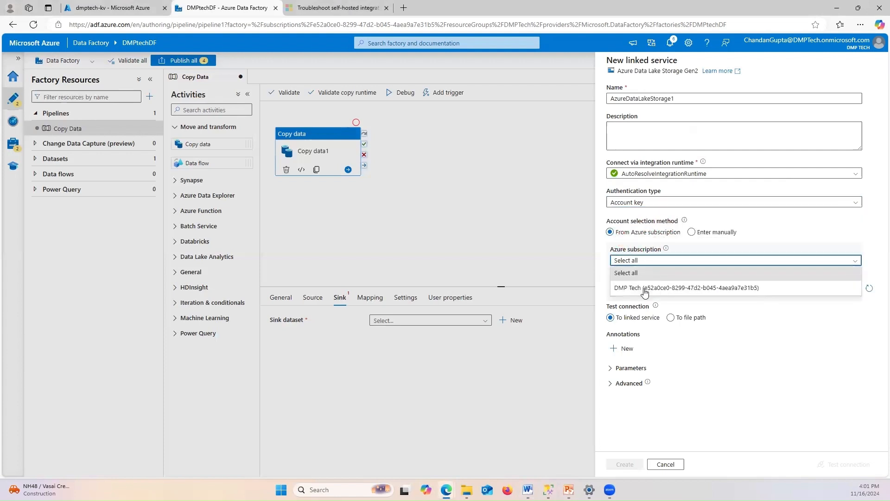
{"action": "left_click", "coordinate": [645, 288]}
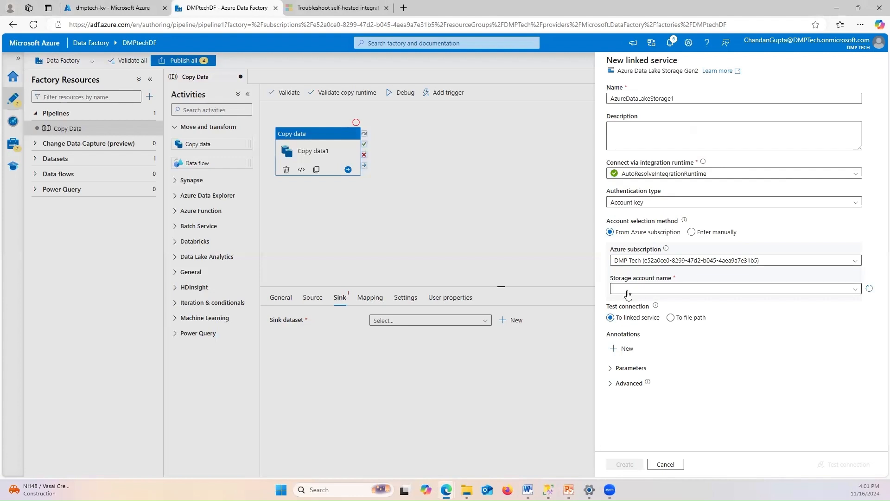
{"action": "left_click", "coordinate": [628, 289]}
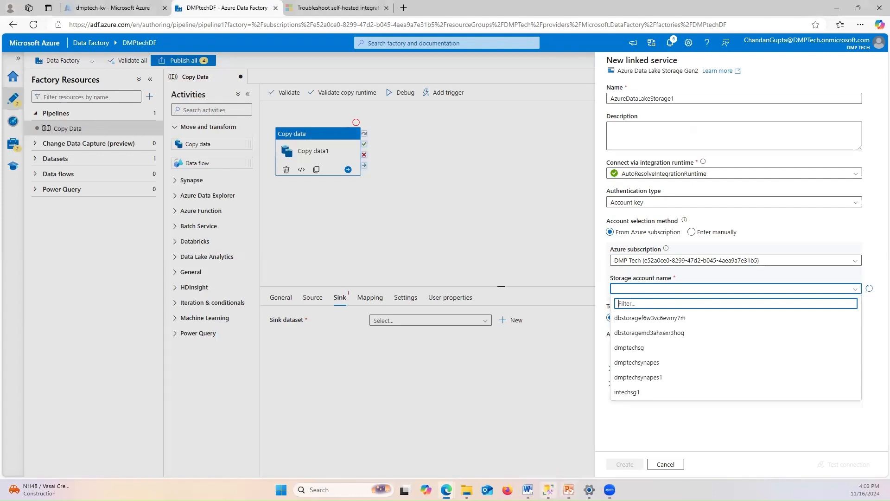
{"action": "left_click", "coordinate": [569, 490]}
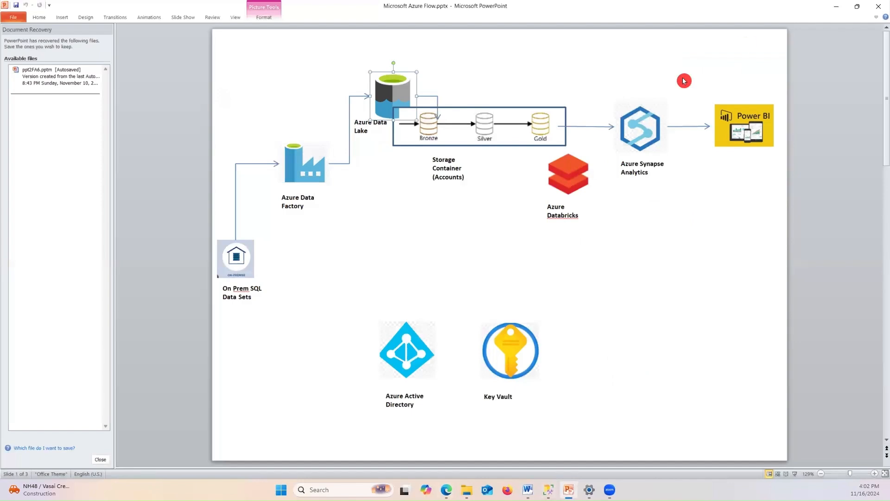
{"action": "left_click", "coordinate": [837, 7]}
{"action": "left_click", "coordinate": [641, 289]}
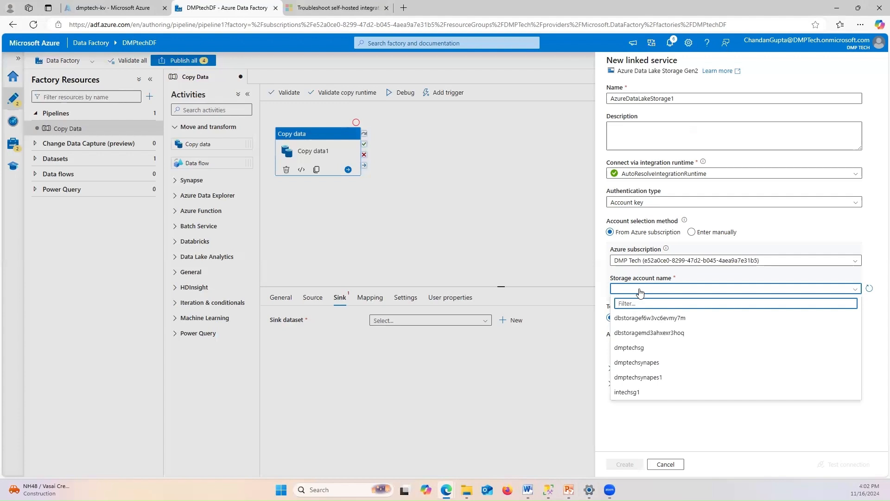
Select storage account dmptechsg, test the connection successfully, and create AzureDataLakeStorage1
{"action": "left_click", "coordinate": [631, 349]}
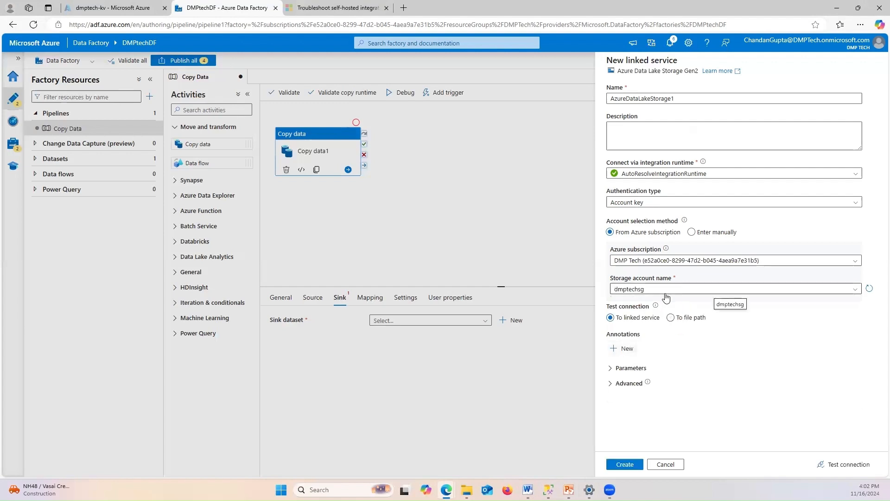
{"action": "key", "text": "alt+Tab"}
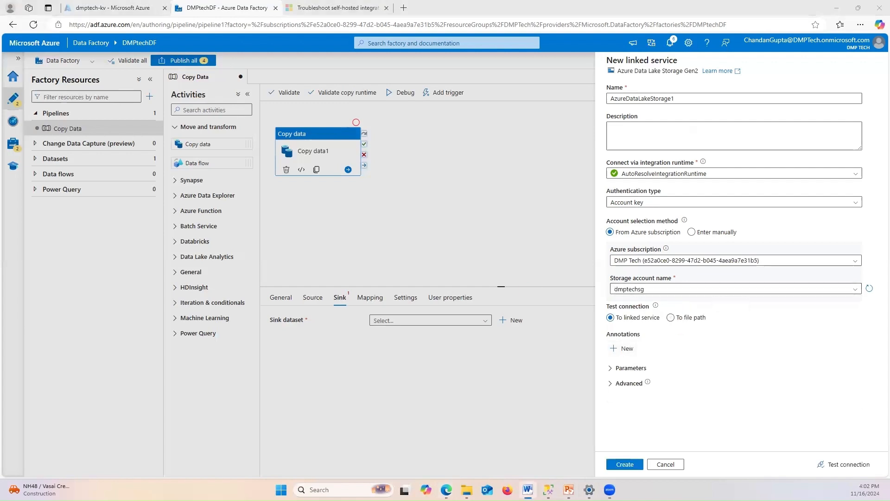
{"action": "left_click", "coordinate": [838, 464]}
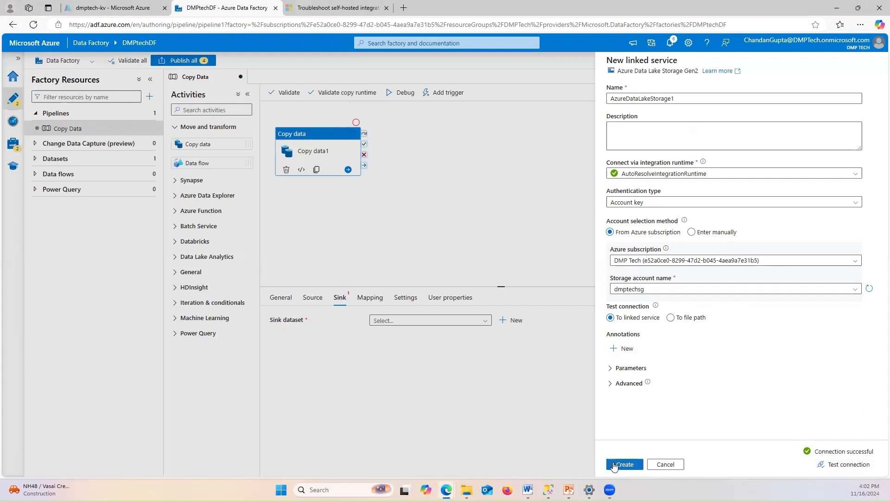
{"action": "left_click", "coordinate": [618, 466]}
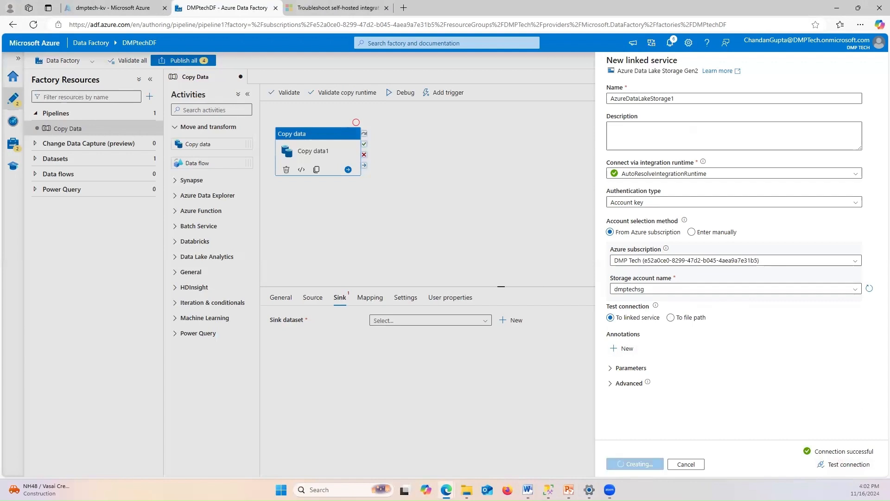
{"action": "key", "text": "alt+Tab"}
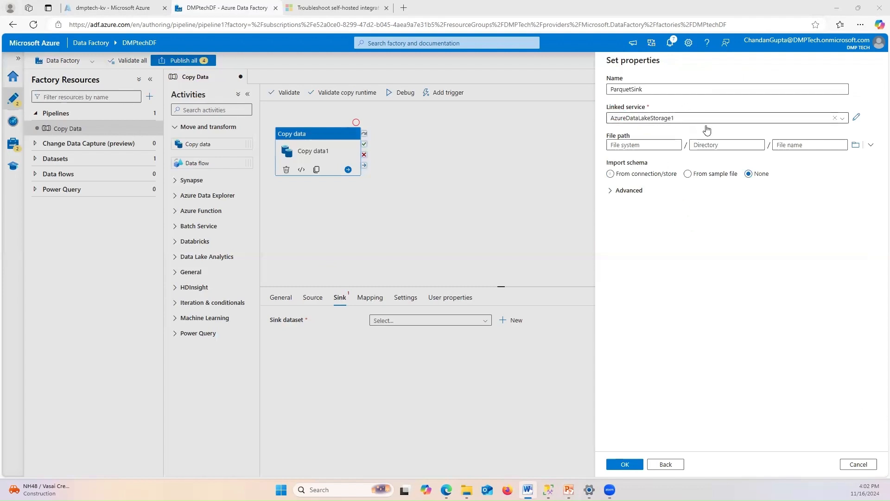
Enter 'bronze' as the file system in the ParquetSink dataset's file path
{"action": "left_click", "coordinate": [787, 140]}
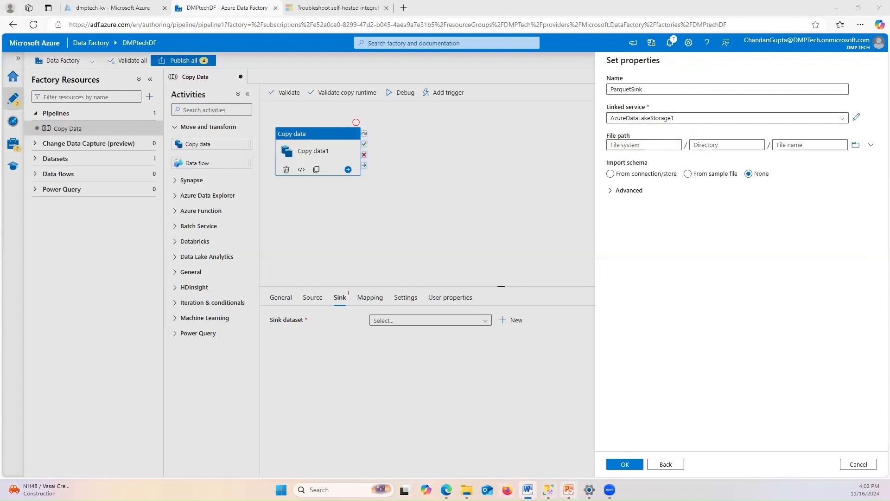
{"action": "left_click", "coordinate": [569, 490]}
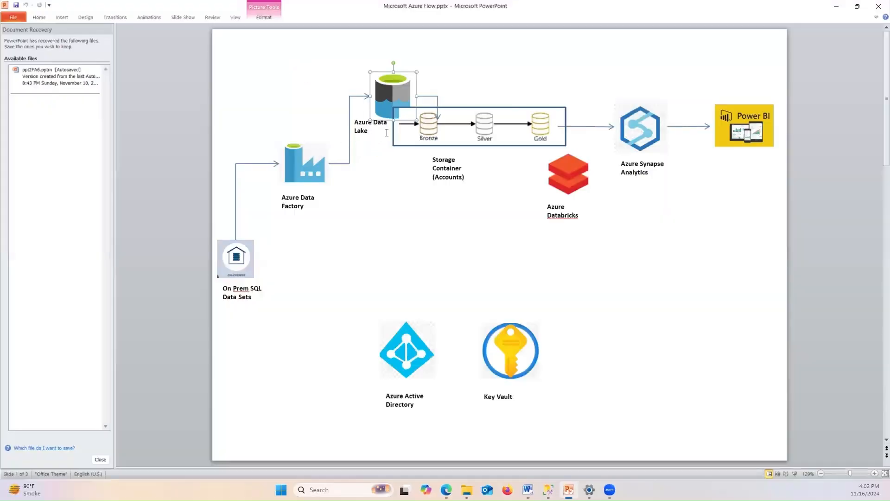
{"action": "left_click", "coordinate": [432, 128]}
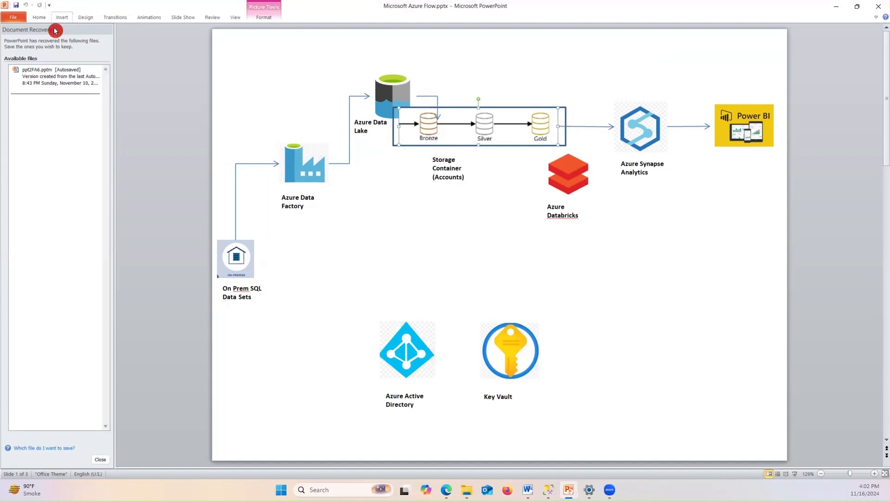
{"action": "left_click", "coordinate": [843, 10]}
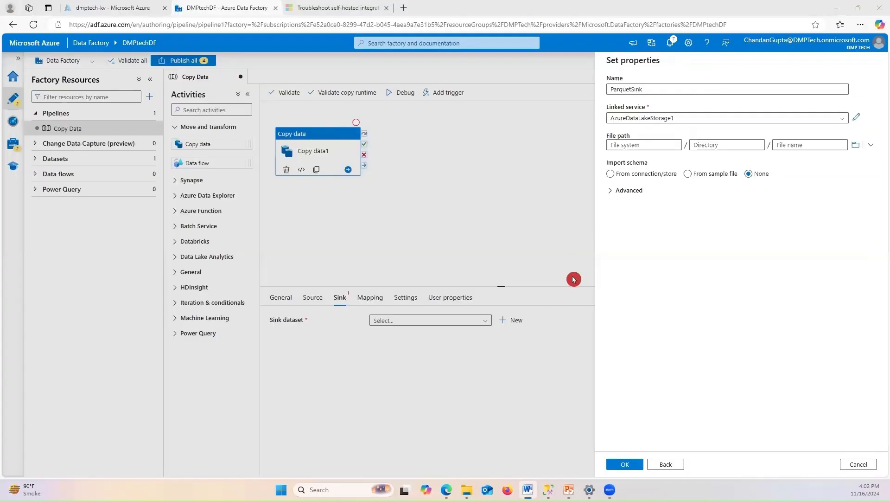
{"action": "left_click", "coordinate": [635, 143]}
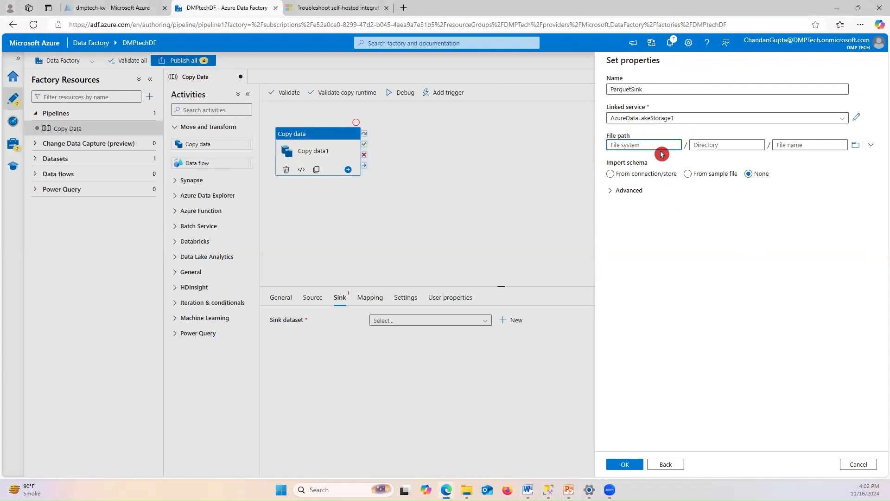
{"action": "type", "text": "bro"}
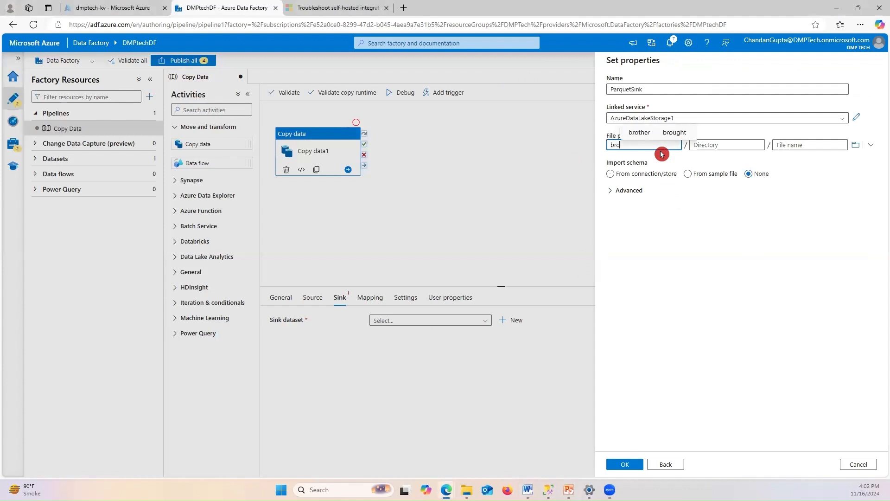
{"action": "type", "text": "nze"}
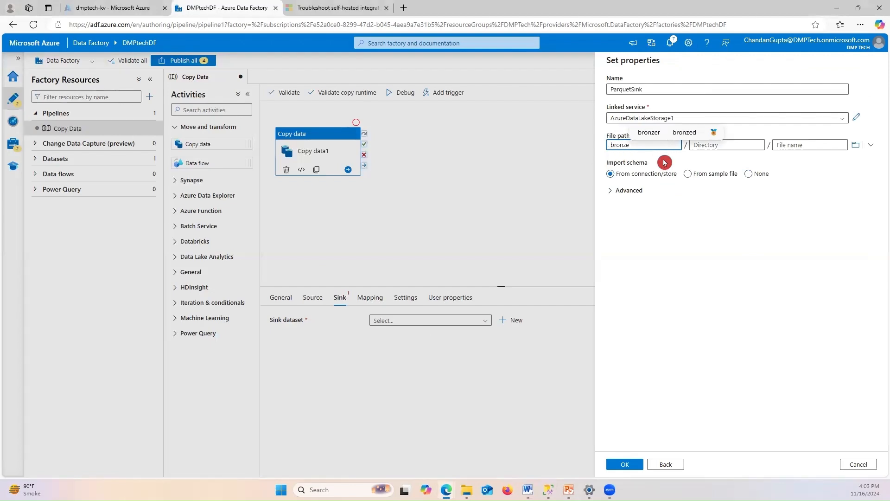
{"action": "left_click", "coordinate": [119, 13]}
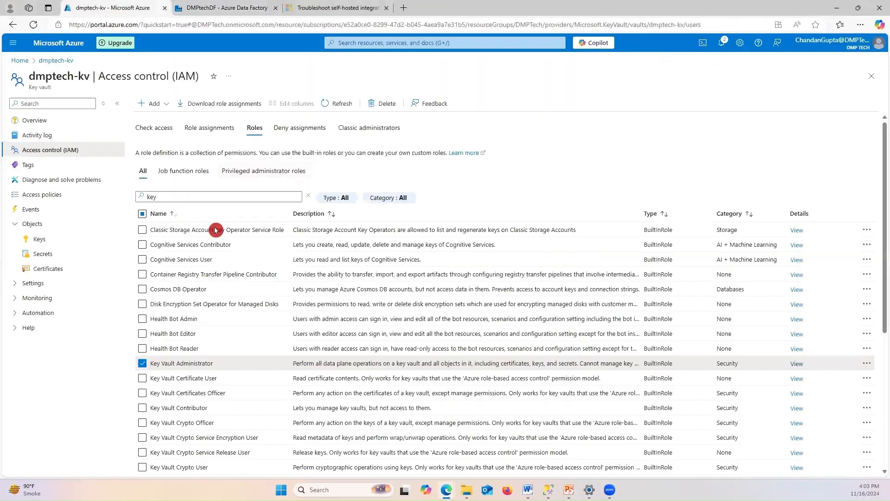
Check the bronze container exists in dmptechsg's Containers under the DMPTech resource group
{"action": "left_click", "coordinate": [20, 61]}
{"action": "scroll", "coordinate": [273, 302], "scroll_direction": "down", "scroll_amount": 1}
{"action": "scroll", "coordinate": [273, 302], "scroll_direction": "down", "scroll_amount": 2}
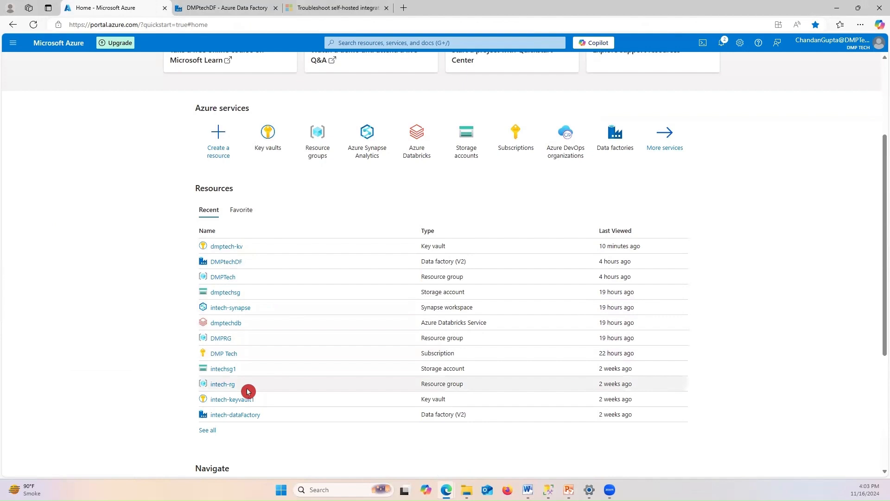
{"action": "left_click", "coordinate": [223, 277]}
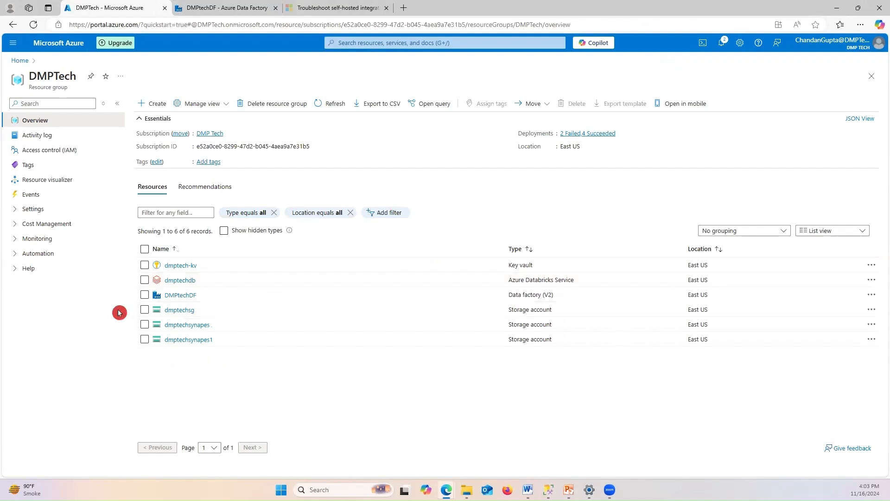
{"action": "left_click", "coordinate": [180, 310]}
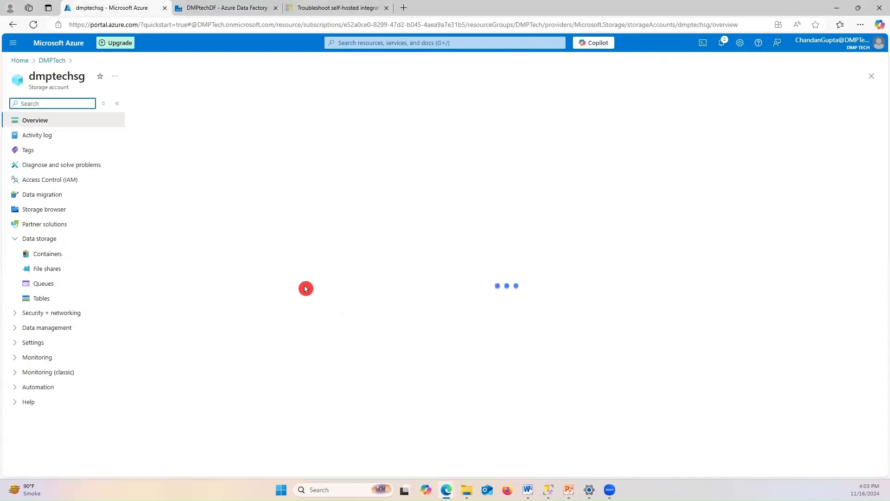
{"action": "left_click", "coordinate": [50, 269]}
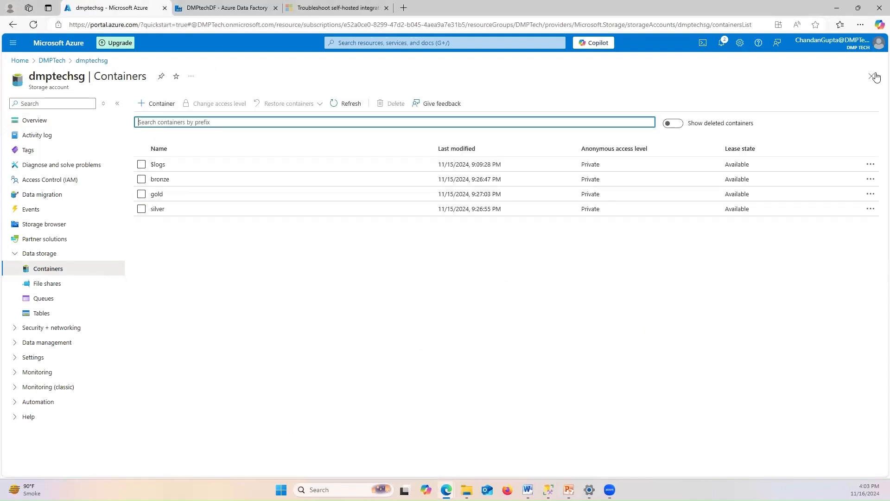
{"action": "left_click", "coordinate": [837, 8]}
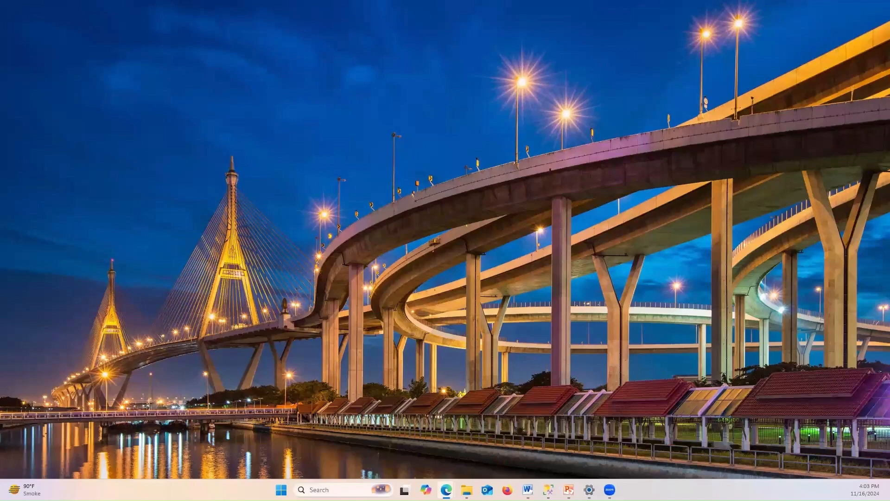
{"action": "mouse_move", "coordinate": [446, 490]}
{"action": "left_click", "coordinate": [394, 445]}
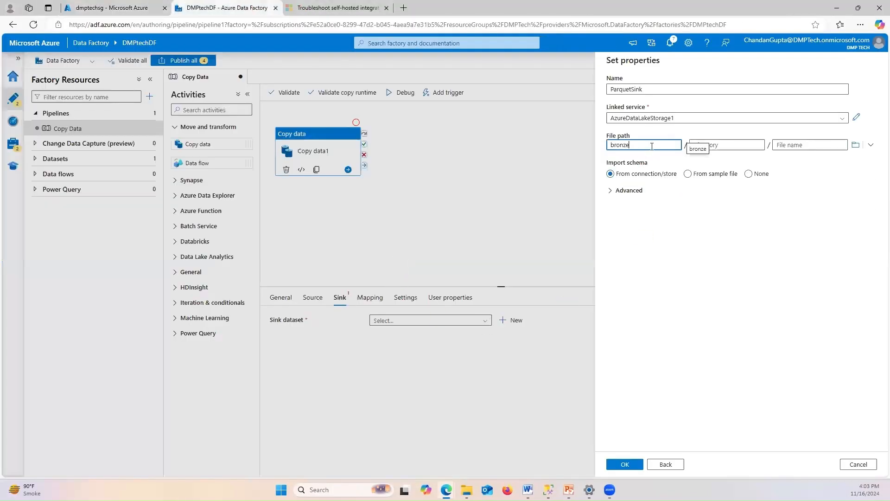
Confirm the ParquetSink dataset so Copy data1's sink dataset shows ParquetSink
{"action": "key", "text": "alt+Tab"}
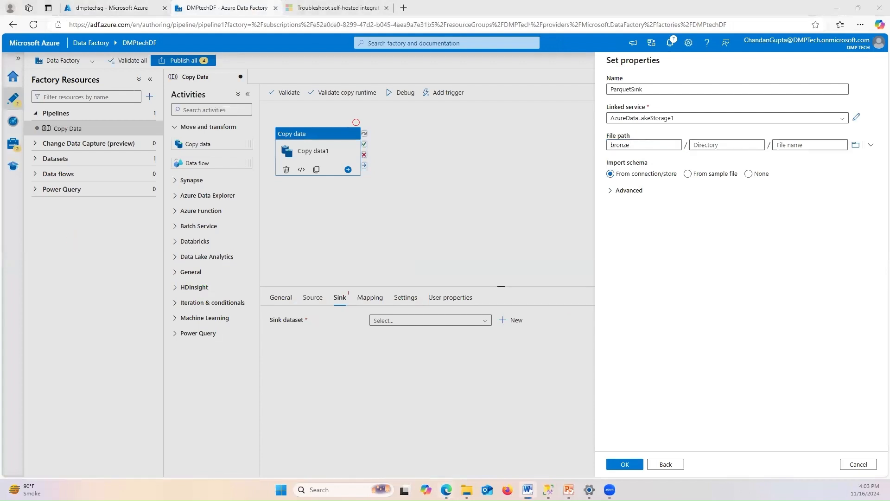
{"action": "left_click", "coordinate": [871, 146]}
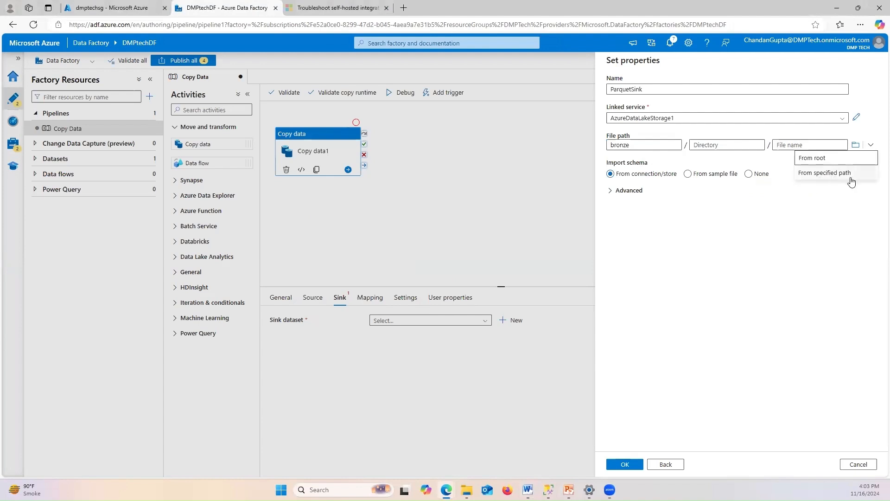
{"action": "left_click", "coordinate": [680, 209]}
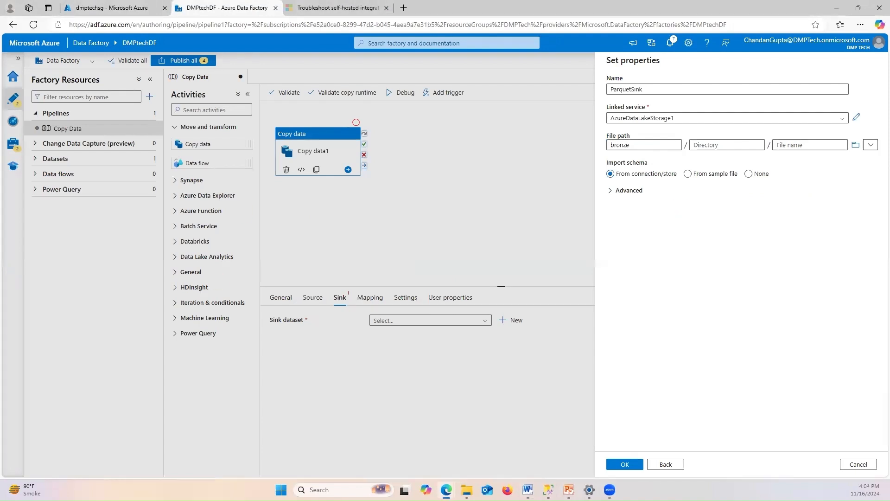
{"action": "key", "text": "alt+Tab"}
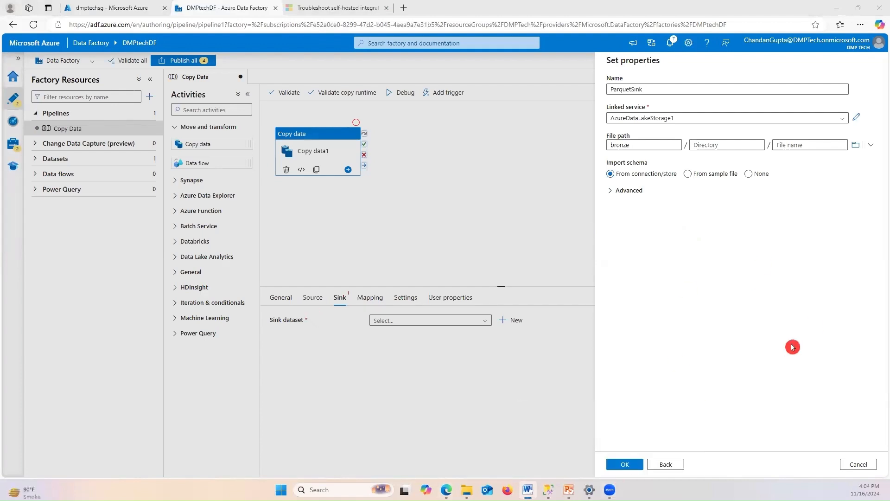
{"action": "left_click", "coordinate": [616, 467]}
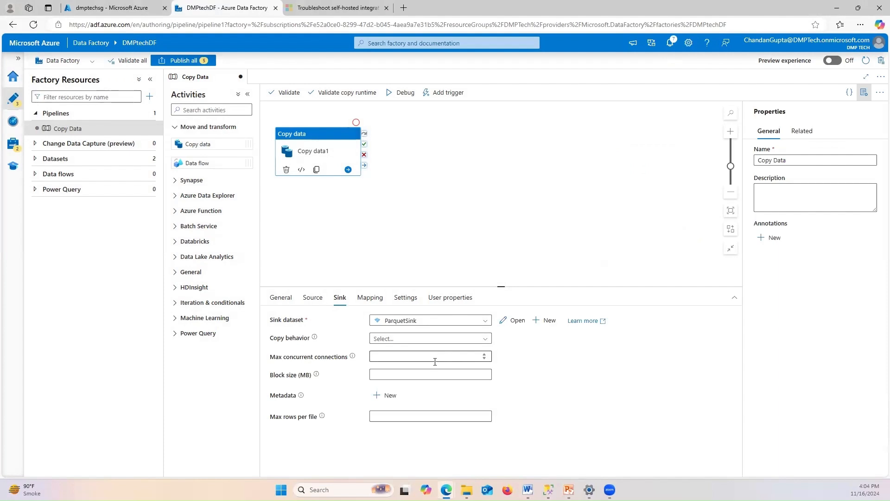
{"action": "left_click", "coordinate": [435, 362]}
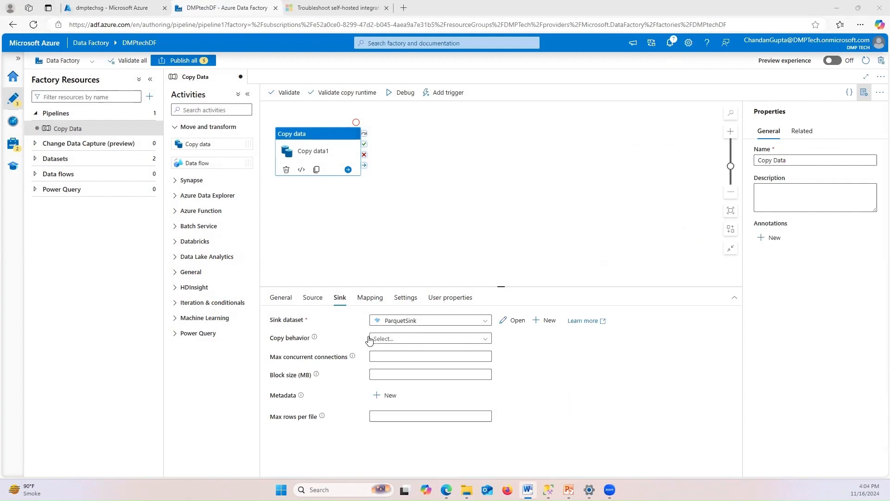
{"action": "left_click", "coordinate": [563, 357]}
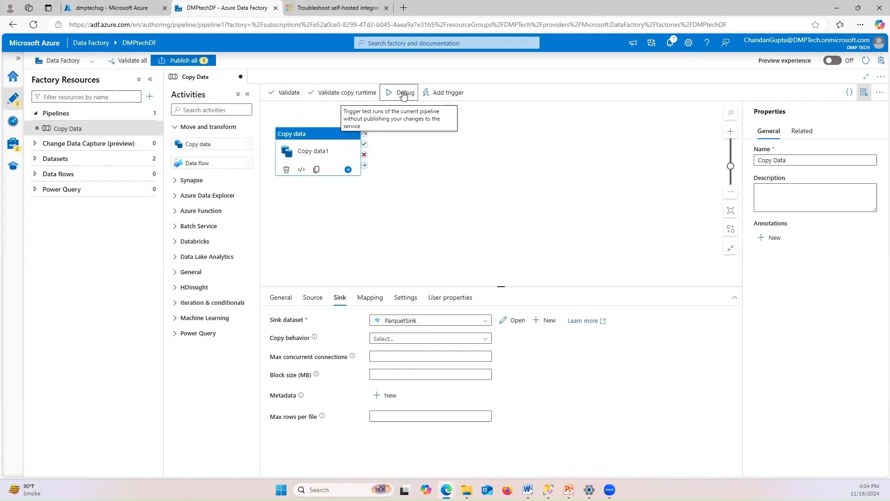
Debug the pipeline and review the copy activity's details and input, confirming it Succeeded
{"action": "left_click", "coordinate": [404, 93]}
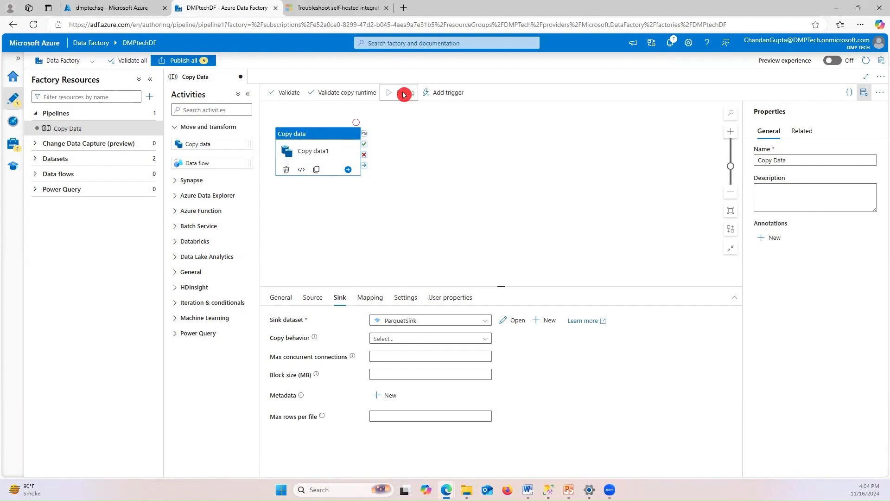
{"action": "left_click", "coordinate": [477, 209]}
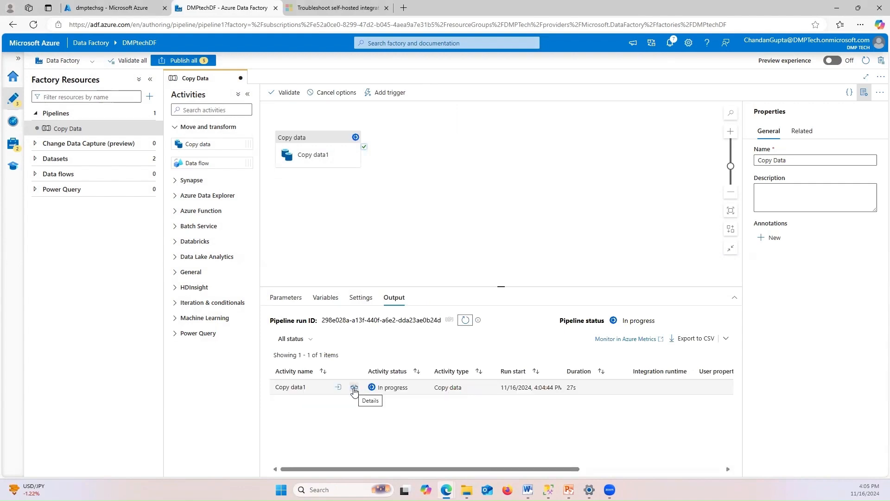
{"action": "left_click", "coordinate": [371, 387]}
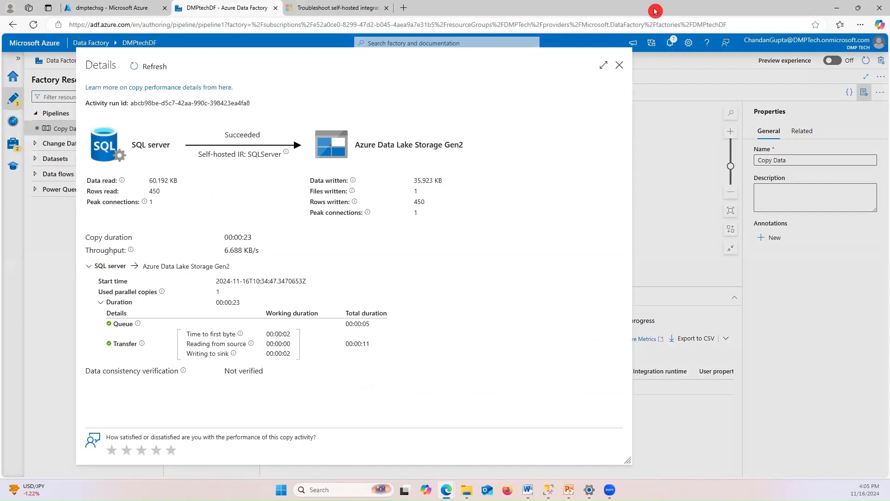
{"action": "left_click", "coordinate": [620, 66]}
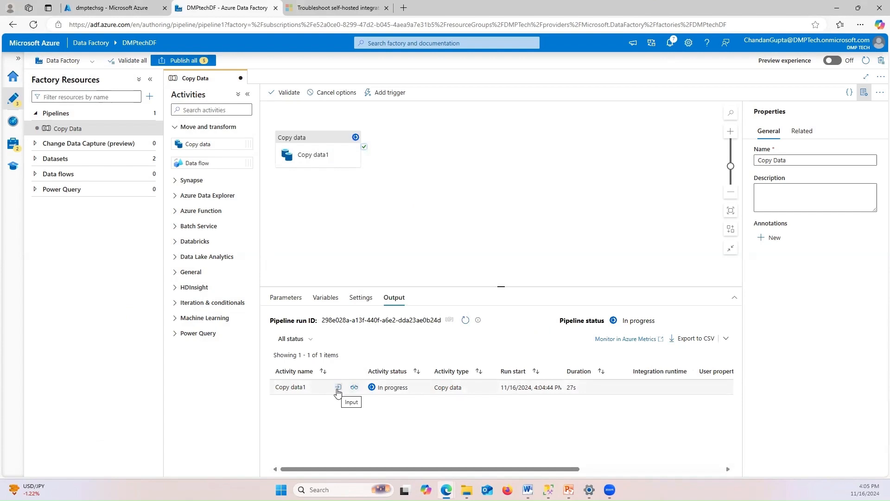
{"action": "left_click", "coordinate": [338, 388]}
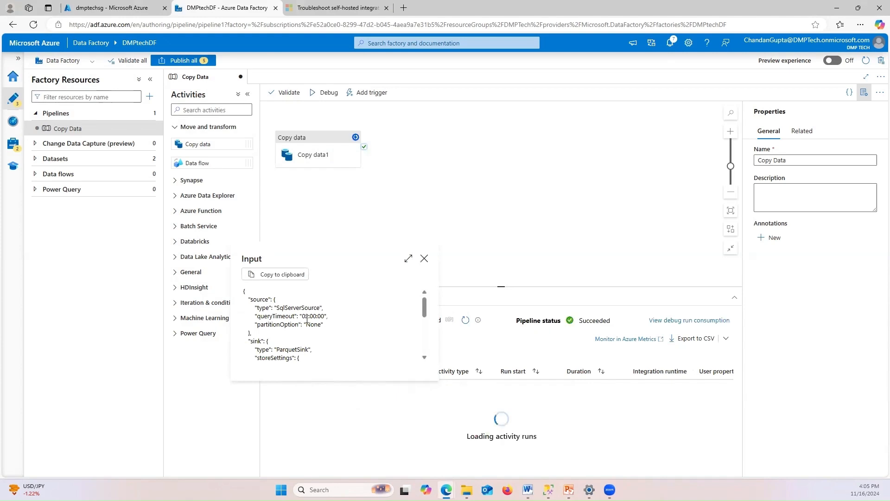
{"action": "scroll", "coordinate": [296, 317], "scroll_direction": "down", "scroll_amount": 5}
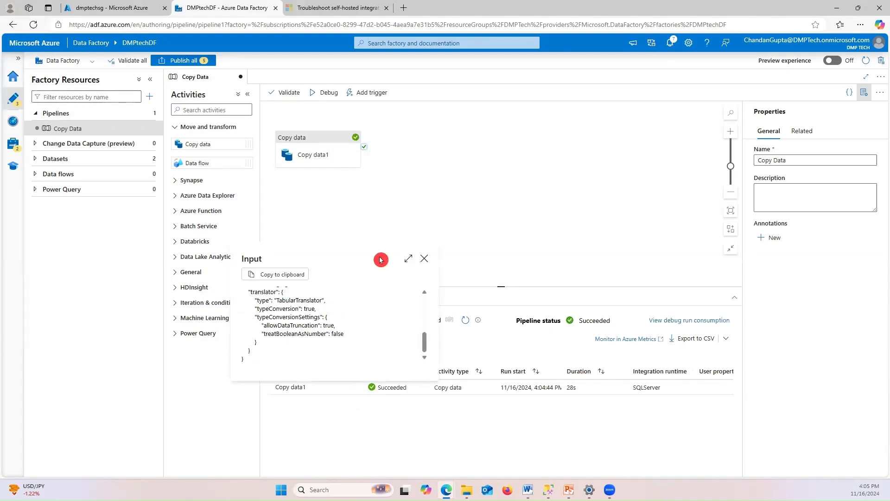
{"action": "left_click", "coordinate": [424, 258]}
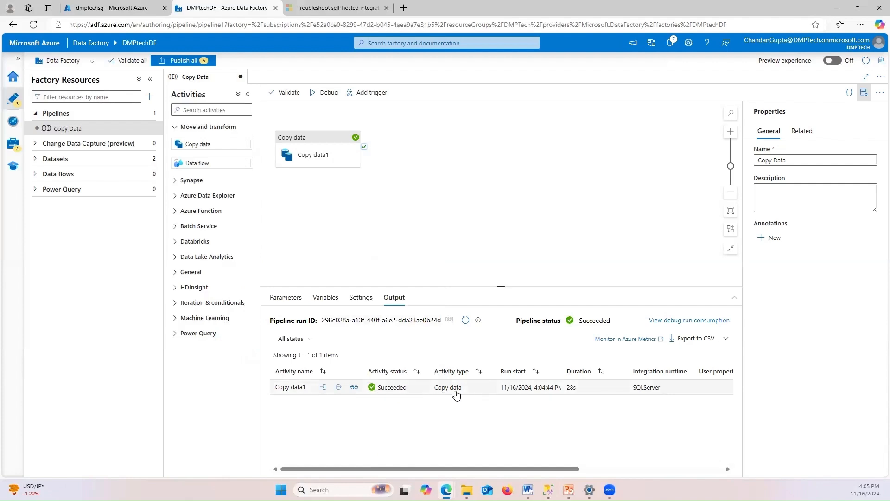
{"action": "left_click", "coordinate": [528, 490]}
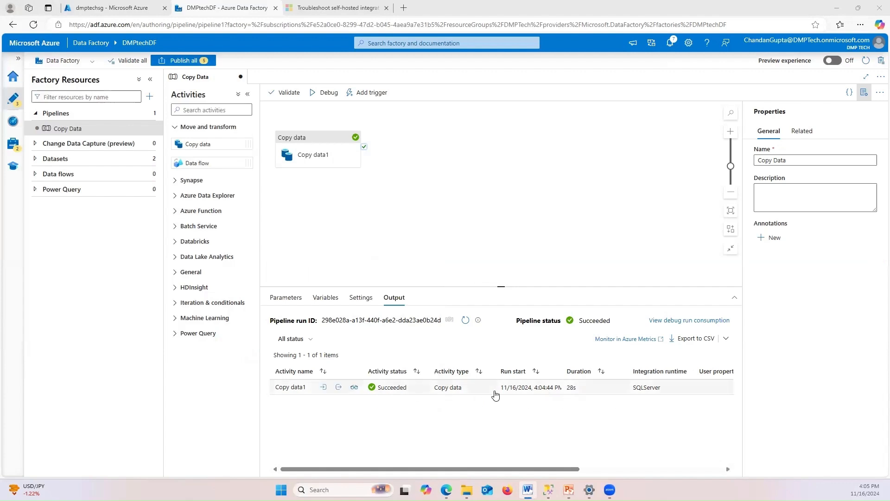
{"action": "left_click", "coordinate": [543, 203]}
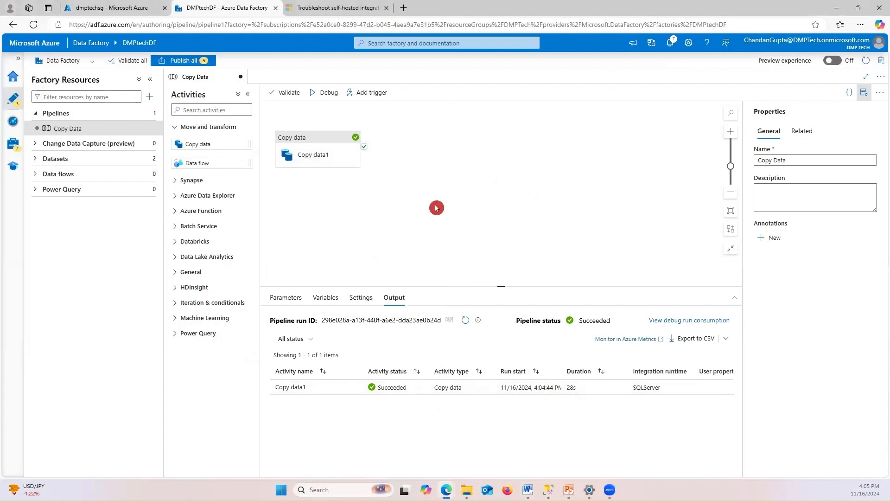
{"action": "left_click", "coordinate": [117, 8]}
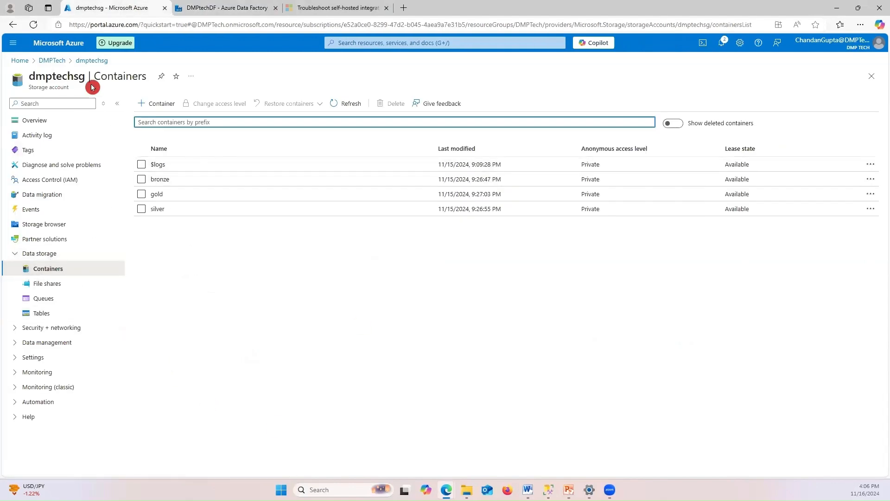
Verify SalesLT.Address.parquet (35.08 KiB) is in the bronze container, then return to Data Factory
{"action": "left_click", "coordinate": [340, 184]}
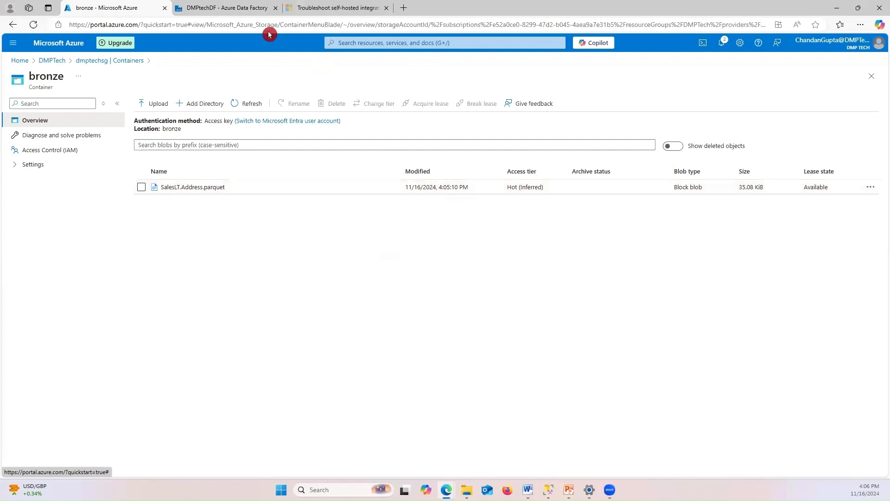
{"action": "left_click", "coordinate": [211, 8]}
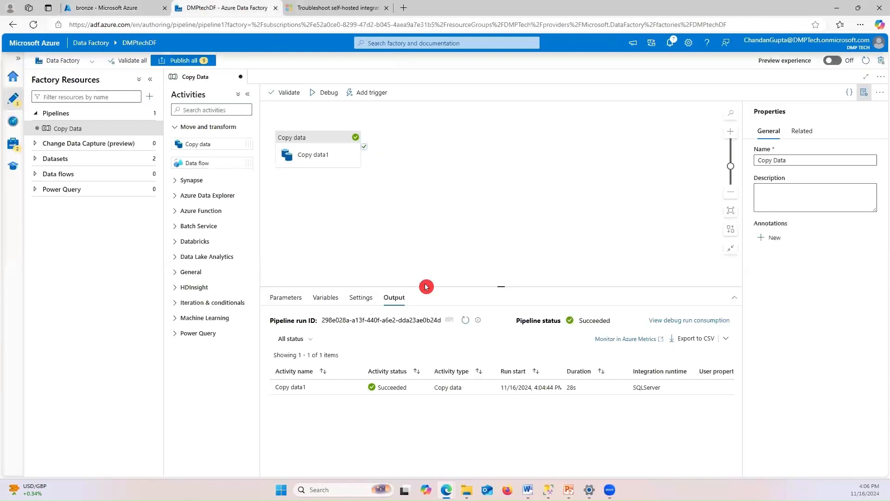
Switch to SQL Server Management Studio's INFORMATION_SCHEMA.TABLES query listing the 13 SalesLT tables
{"action": "key", "text": "alt+Tab"}
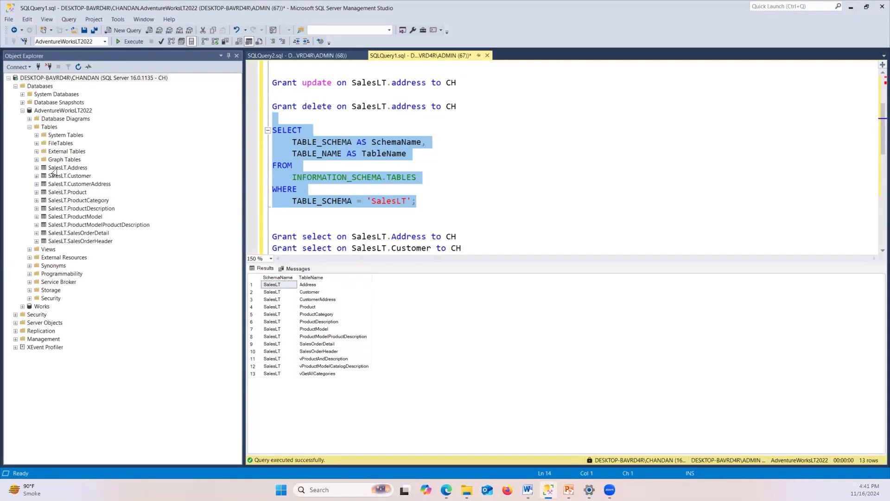
Minimize SSMS to reveal Data Factory, showing no pipelines and one ParquetSink dataset
{"action": "left_click", "coordinate": [857, 9]}
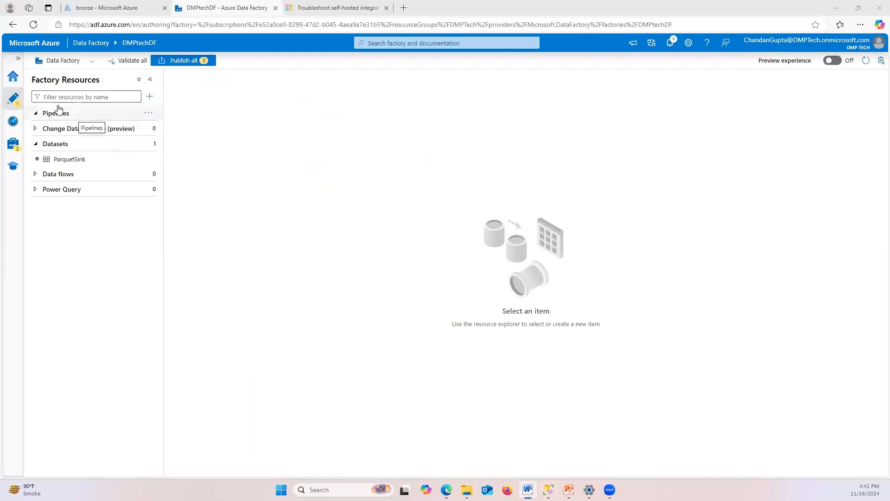
Create a new empty pipeline, pipeline1, then bring SQL Server Management Studio back
{"action": "left_click", "coordinate": [142, 117]}
{"action": "left_click", "coordinate": [147, 113]}
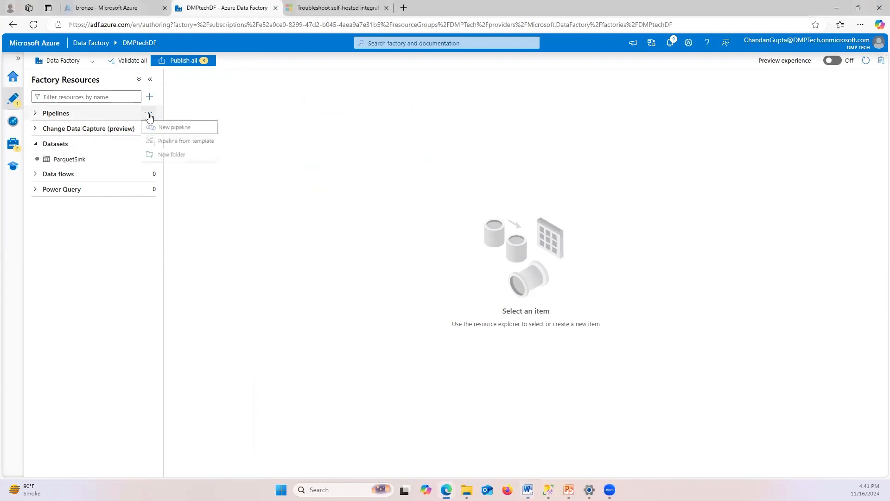
{"action": "left_click", "coordinate": [192, 131]}
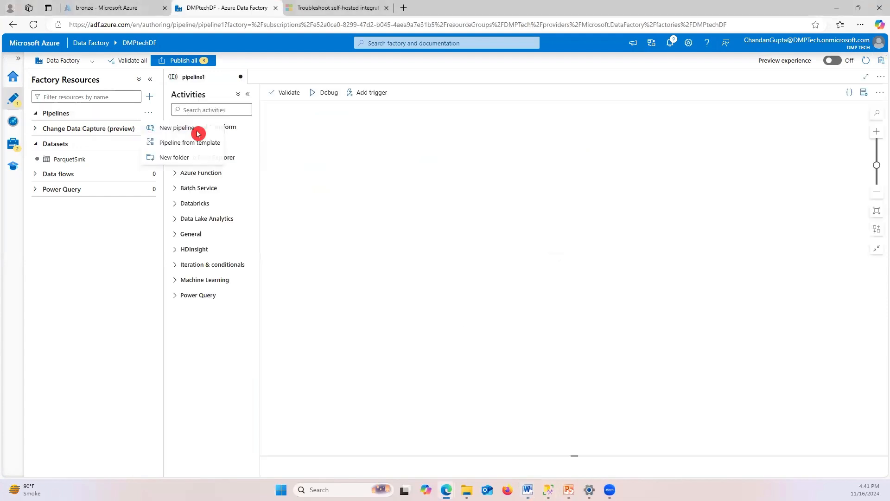
{"action": "left_click", "coordinate": [190, 109]}
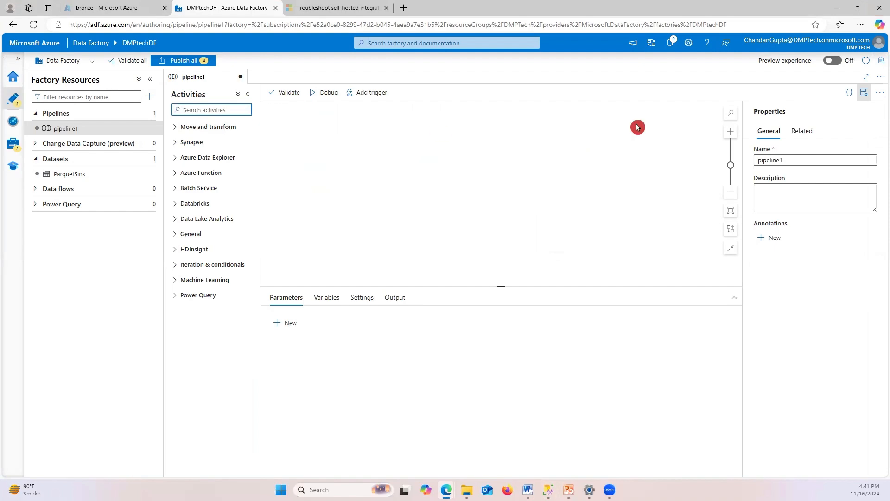
{"action": "left_click", "coordinate": [836, 8]}
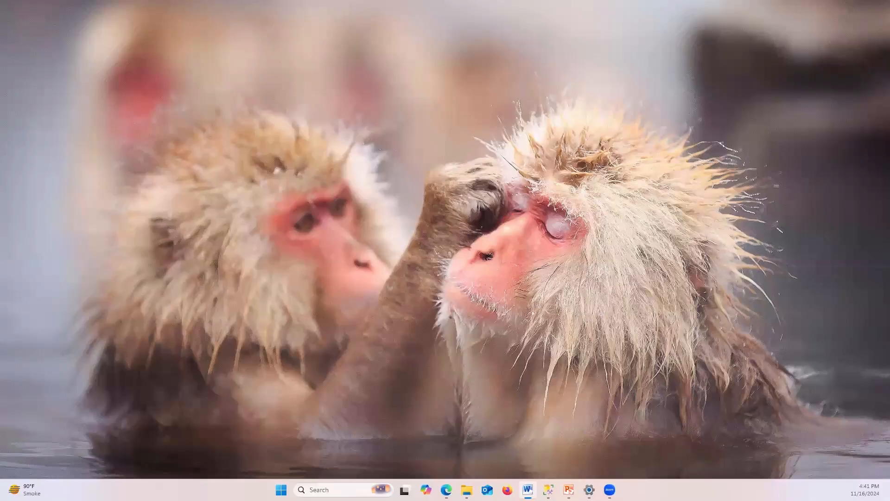
{"action": "left_click", "coordinate": [549, 490]}
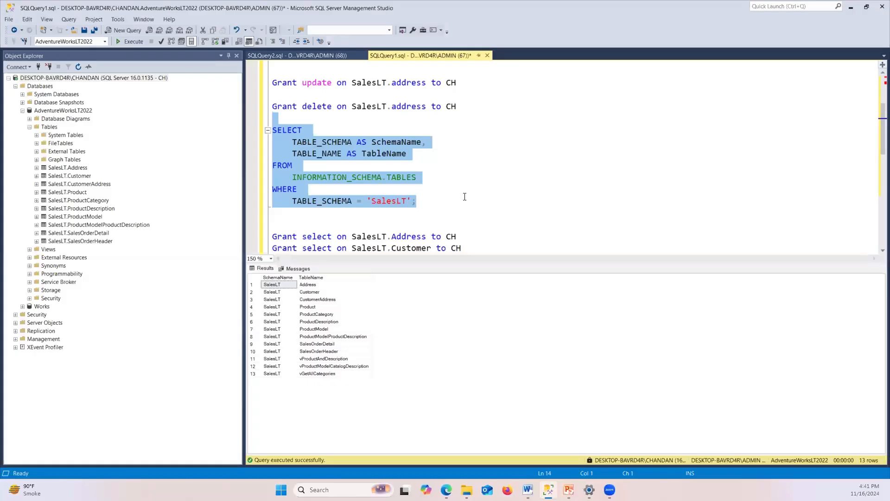
Re-run the selected SalesLT table-listing query, which again returns 13 rows
{"action": "left_click", "coordinate": [430, 201]}
{"action": "left_click_drag", "start_coordinate": [429, 201], "coordinate": [270, 129]}
{"action": "left_click", "coordinate": [440, 208]}
{"action": "left_click_drag", "start_coordinate": [440, 207], "coordinate": [272, 131]}
{"action": "left_click", "coordinate": [130, 41]}
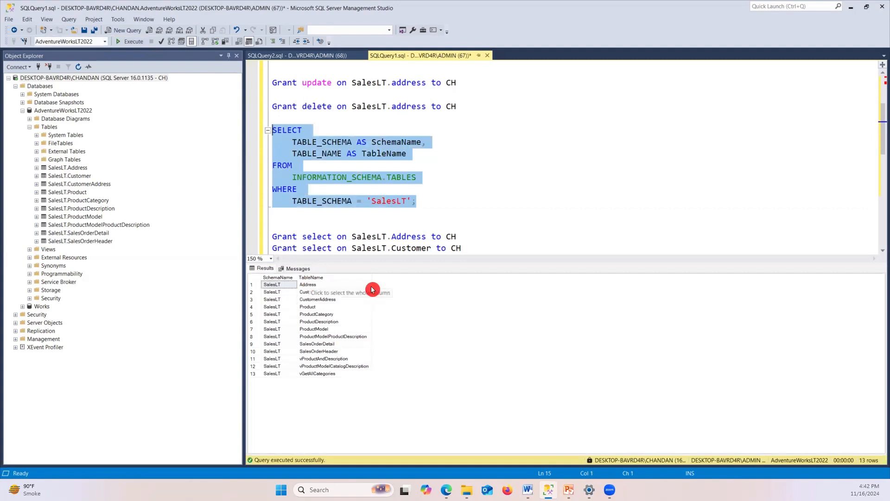
{"action": "left_click", "coordinate": [441, 201]}
Switch back to the empty pipeline1 in Azure Data Factory
{"action": "key", "text": "alt+Tab"}
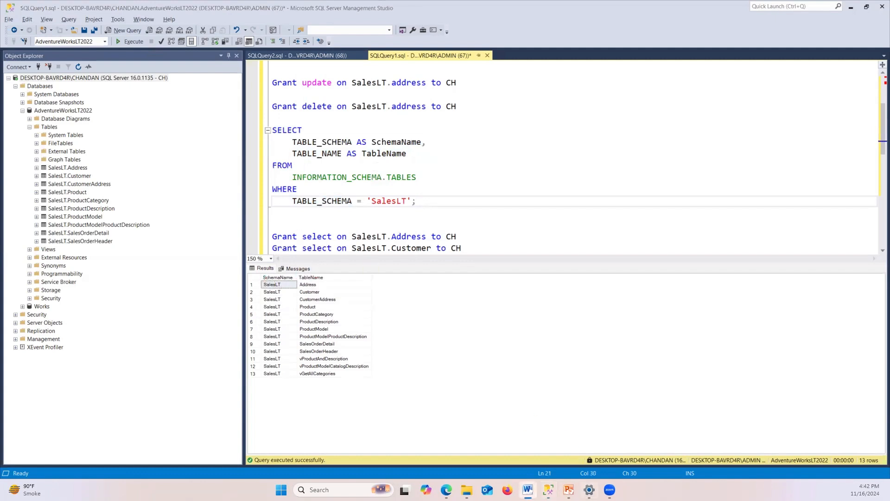
{"action": "mouse_move", "coordinate": [446, 490]}
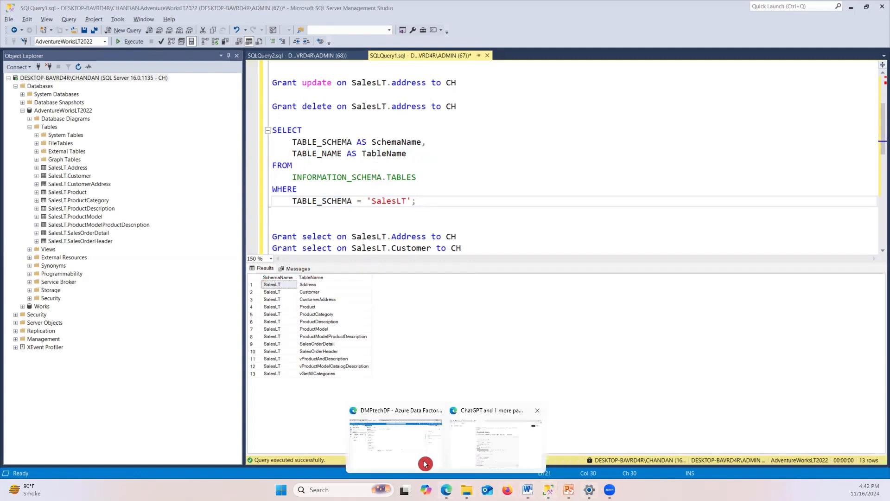
{"action": "left_click", "coordinate": [419, 459]}
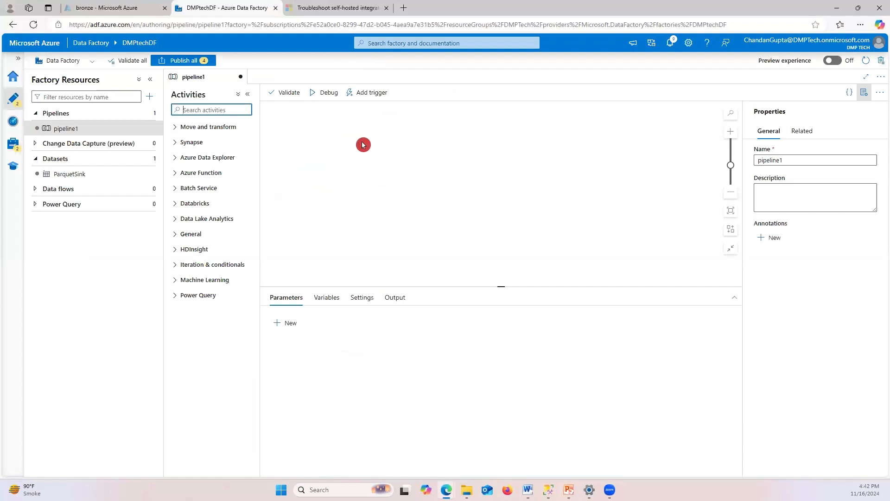
Search activities for 'look' and place a Lookup activity on the pipeline1 canvas
{"action": "left_click", "coordinate": [196, 110]}
{"action": "type", "text": "look"}
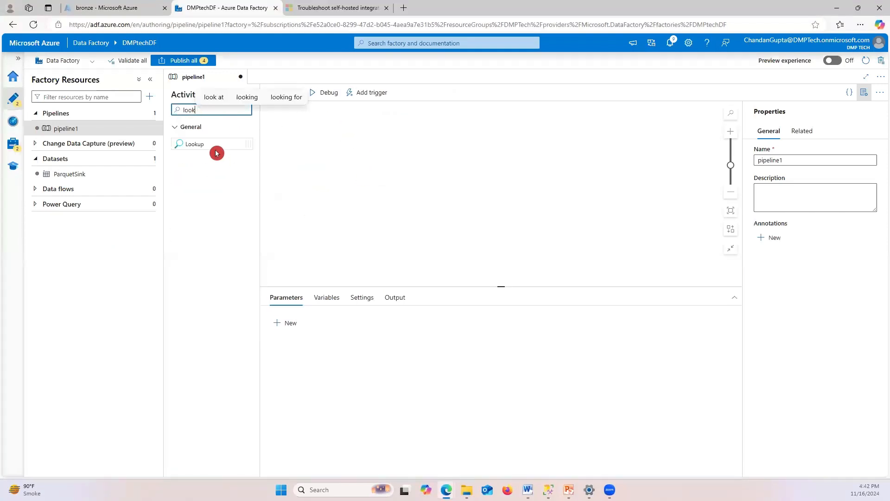
{"action": "left_click_drag", "start_coordinate": [193, 143], "coordinate": [394, 130]}
{"action": "left_click_drag", "start_coordinate": [341, 149], "coordinate": [398, 136]}
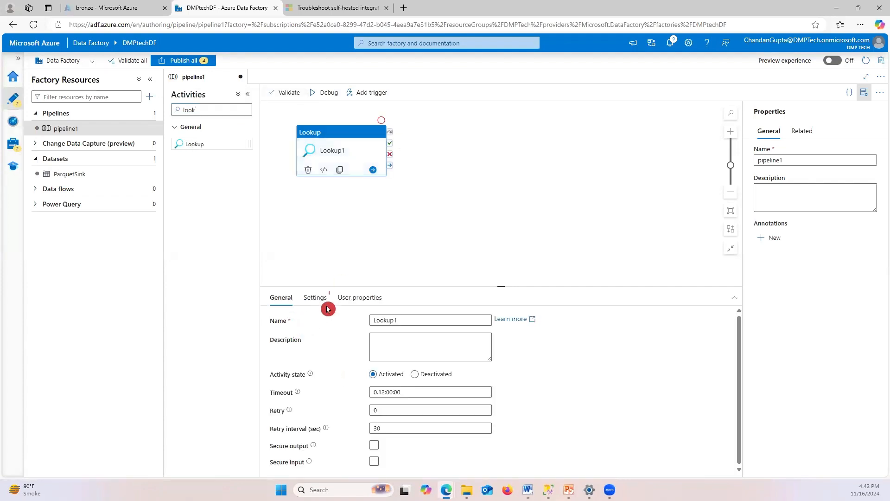
In Lookup1's Settings, start creating a new source dataset
{"action": "left_click", "coordinate": [314, 297]}
{"action": "left_click", "coordinate": [405, 322]}
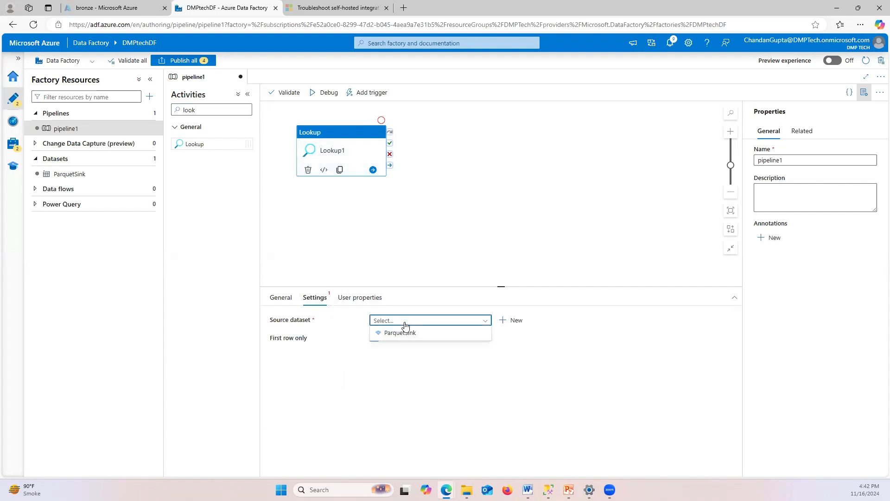
{"action": "left_click", "coordinate": [558, 370]}
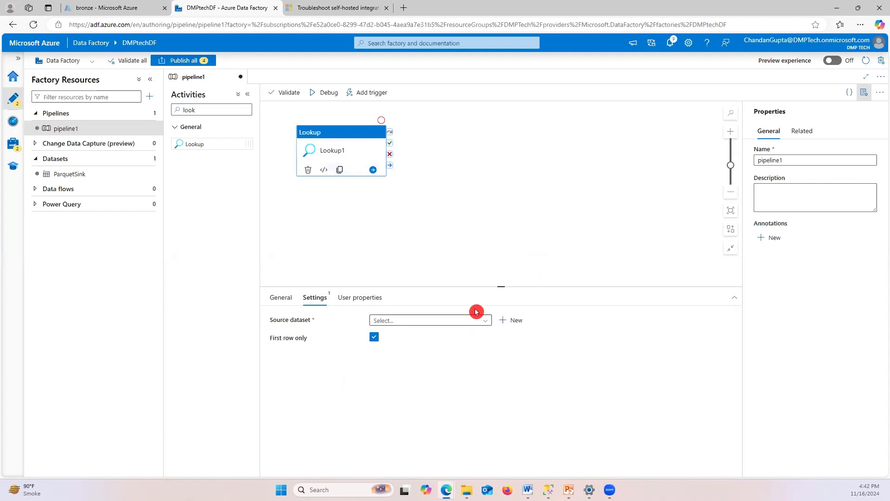
{"action": "left_click", "coordinate": [515, 320]}
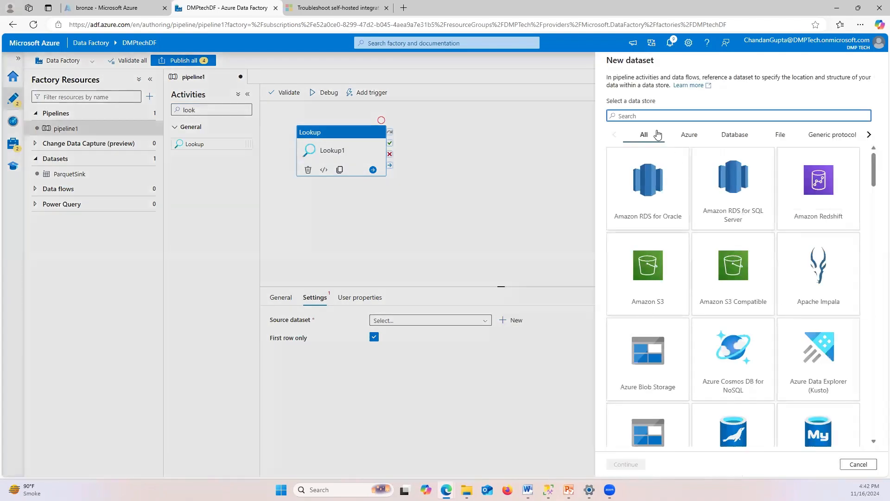
Choose SQL Server as the data store for the new dataset
{"action": "left_click", "coordinate": [639, 115]}
{"action": "type", "text": "sql"}
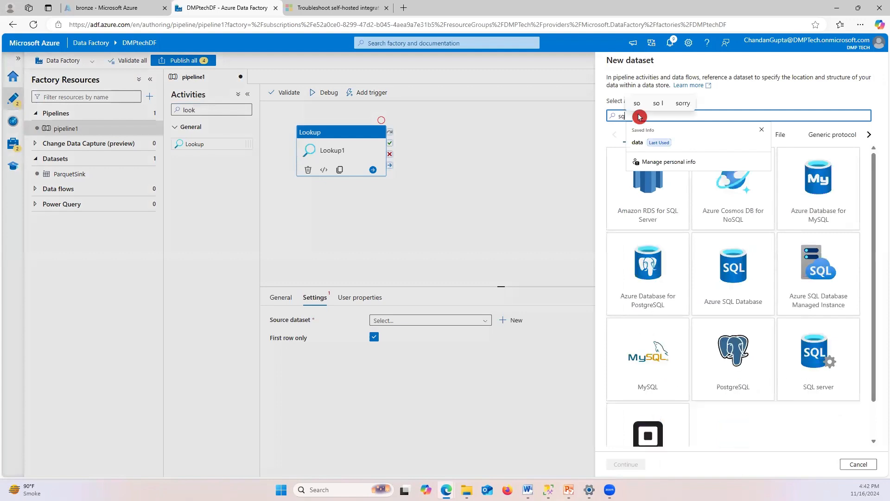
{"action": "left_click", "coordinate": [828, 387]}
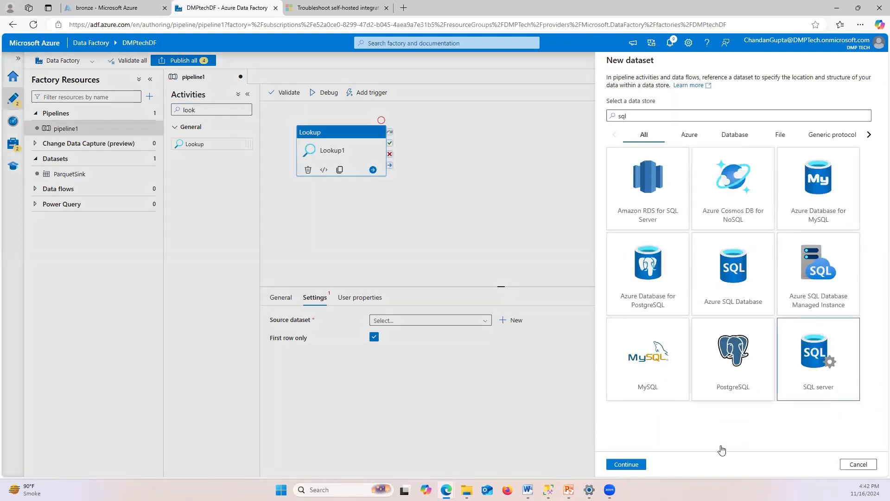
{"action": "left_click", "coordinate": [626, 464]}
Name the dataset SqlServeronprem, link it to SqlServerlinkservice, and create it
{"action": "left_click", "coordinate": [664, 90]}
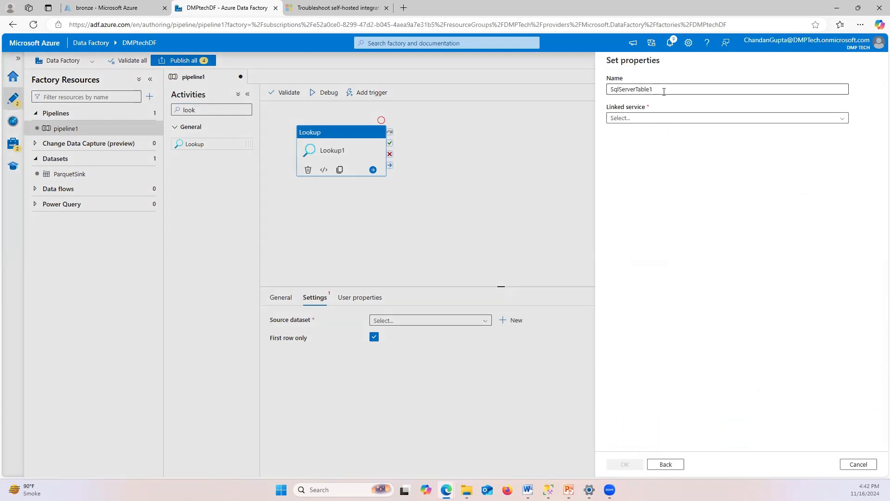
{"action": "key", "text": "BackSpace"}
{"action": "key", "text": "BackSpace"}
{"action": "key", "text": "BackSpace"}
{"action": "key", "text": "BackSpace"}
{"action": "key", "text": "BackSpace"}
{"action": "key", "text": "BackSpace"}
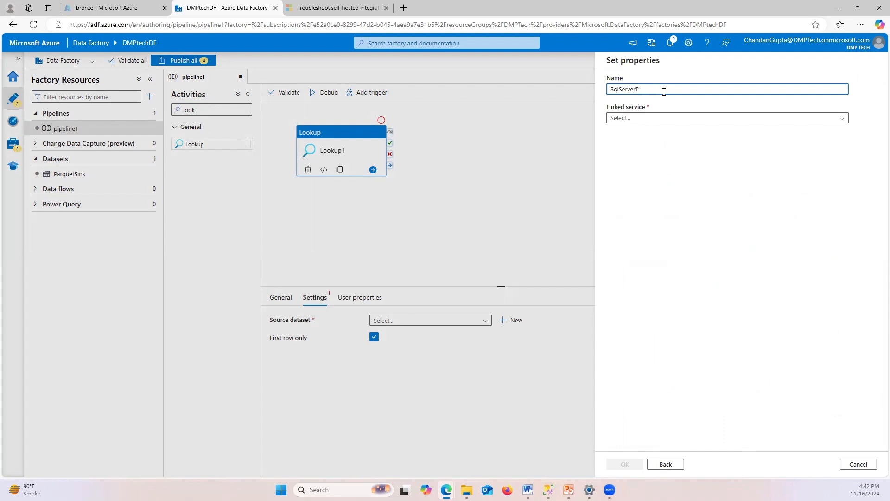
{"action": "type", "text": "onprem"}
{"action": "left_click", "coordinate": [632, 119]}
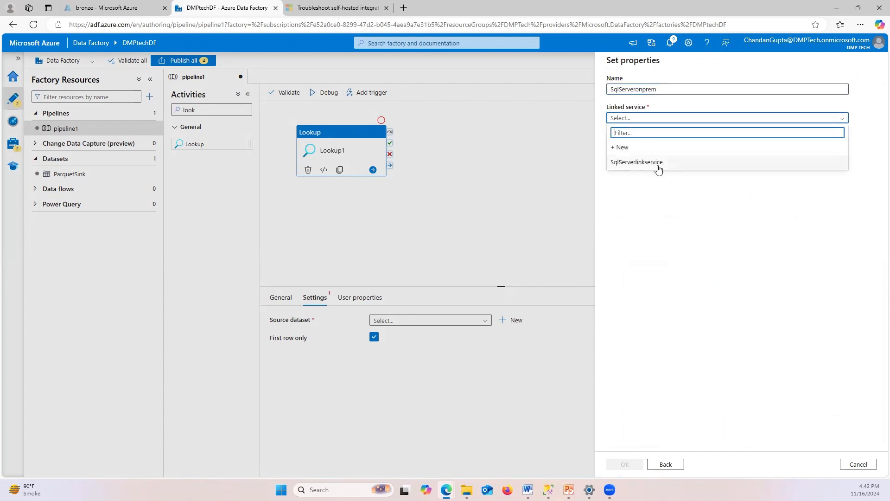
{"action": "left_click", "coordinate": [671, 171]}
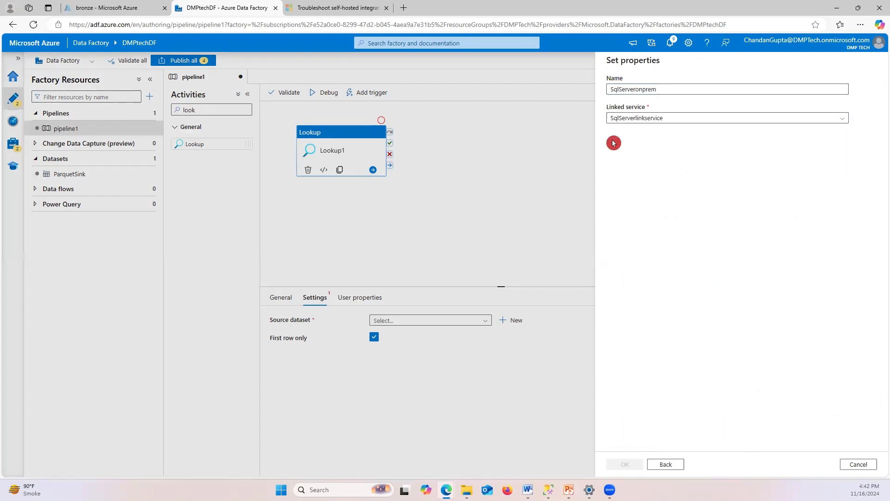
{"action": "left_click", "coordinate": [613, 177]}
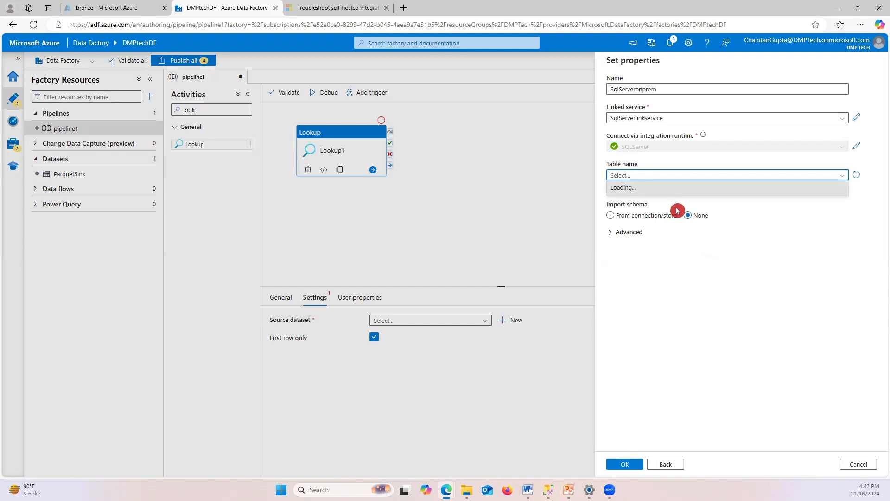
{"action": "left_click", "coordinate": [743, 296]}
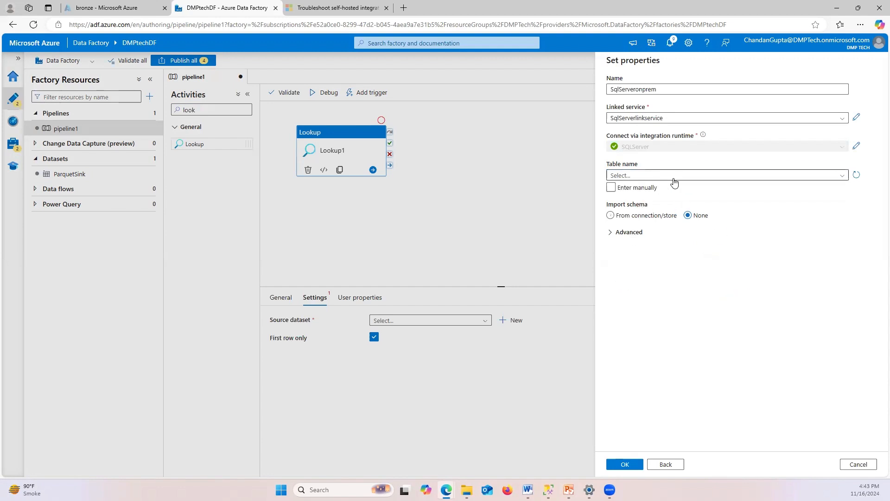
{"action": "left_click", "coordinate": [642, 370]}
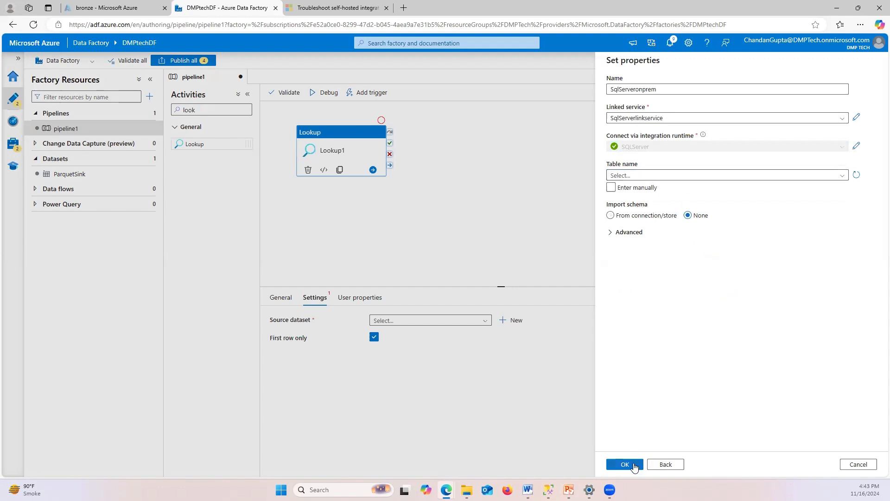
{"action": "left_click", "coordinate": [625, 464]}
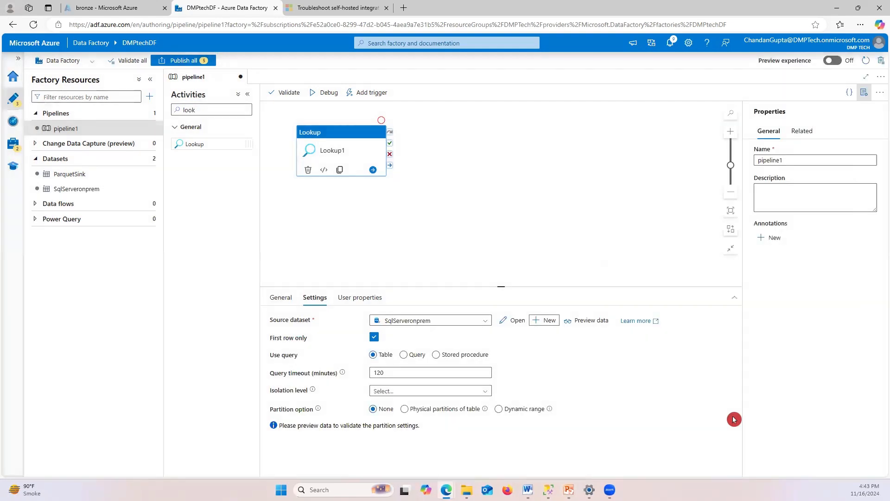
Switch Lookup1's source to use a custom Query
{"action": "left_click", "coordinate": [354, 360]}
{"action": "left_click", "coordinate": [419, 335]}
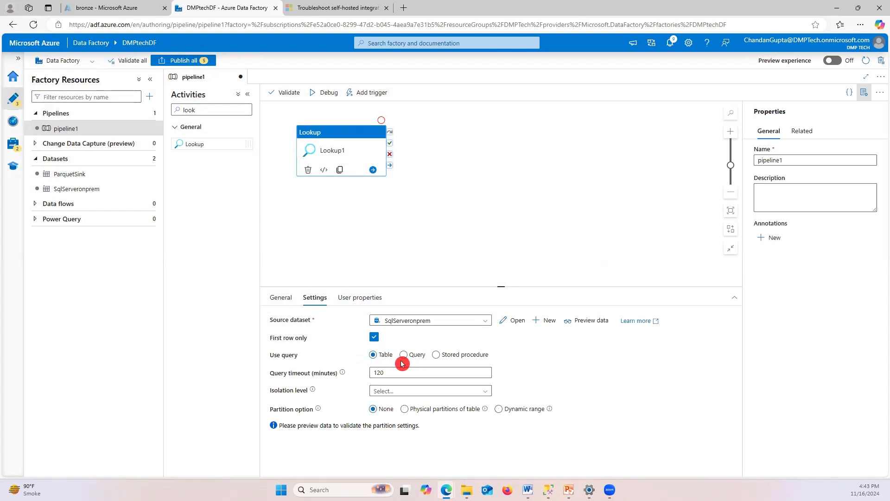
{"action": "left_click", "coordinate": [416, 357]}
{"action": "left_click", "coordinate": [405, 358]}
{"action": "left_click", "coordinate": [397, 377]}
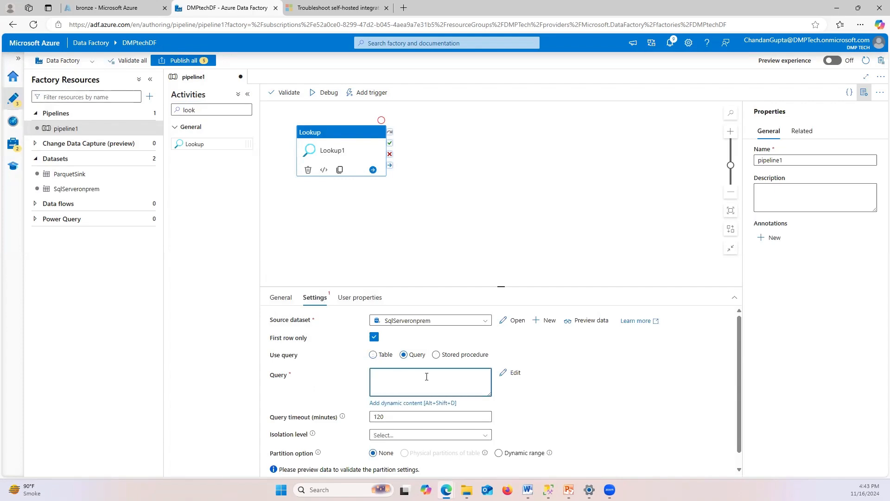
Paste the INFORMATION_SCHEMA.TABLES query for TABLE_SCHEMA 'SalesLT' from SSMS into Lookup1
{"action": "left_click", "coordinate": [549, 490]}
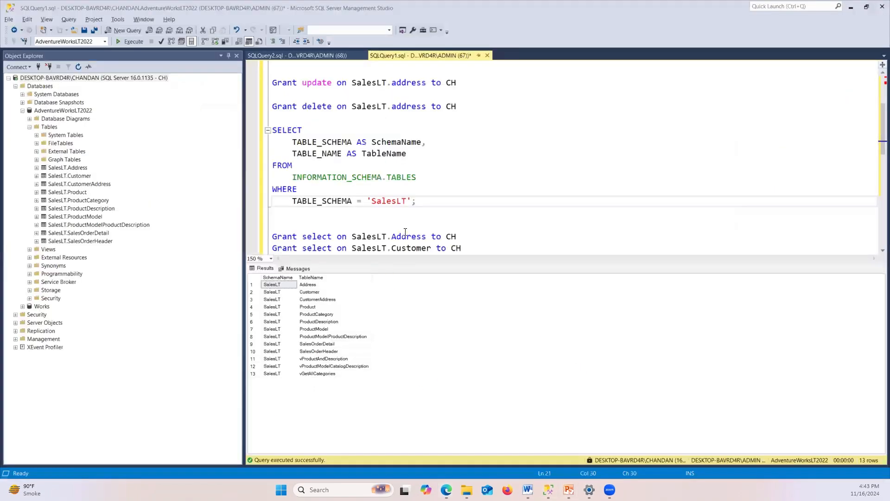
{"action": "left_click_drag", "start_coordinate": [418, 201], "coordinate": [307, 153]}
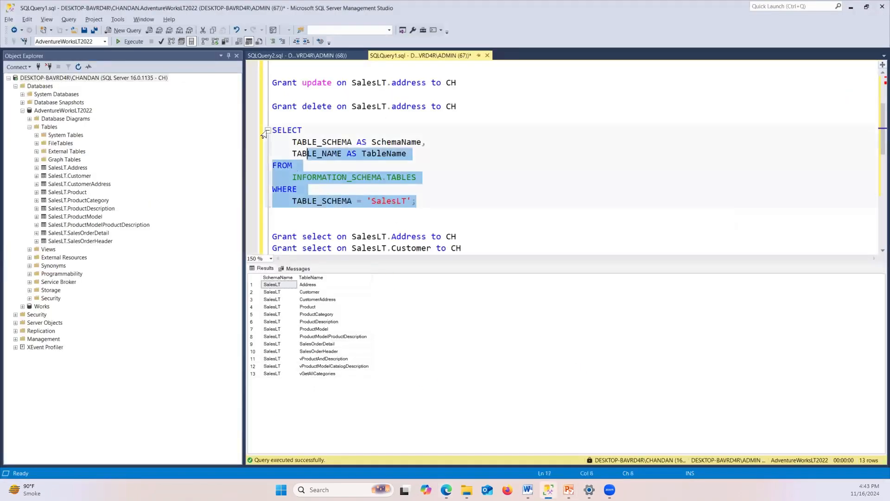
{"action": "left_click", "coordinate": [267, 131]}
{"action": "left_click", "coordinate": [268, 130]}
{"action": "left_click_drag", "start_coordinate": [418, 201], "coordinate": [277, 132]}
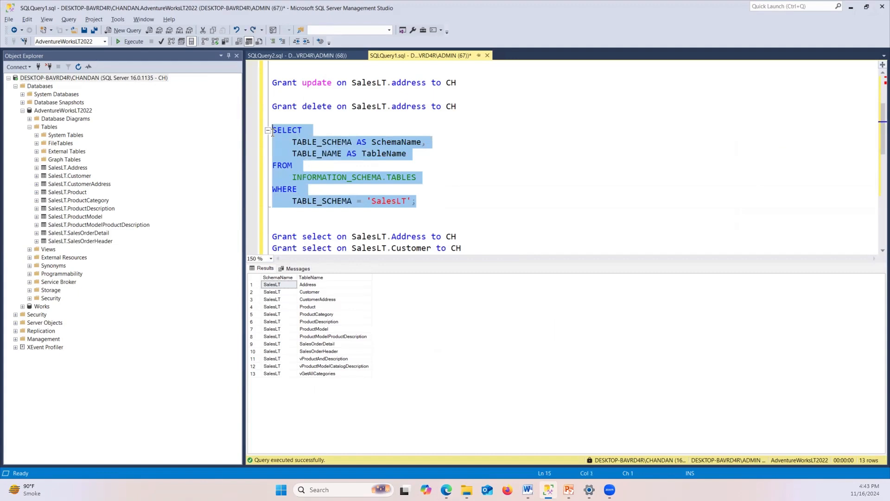
{"action": "key", "text": "alt+Tab"}
{"action": "left_click", "coordinate": [385, 382]}
{"action": "key", "text": "ctrl+v"}
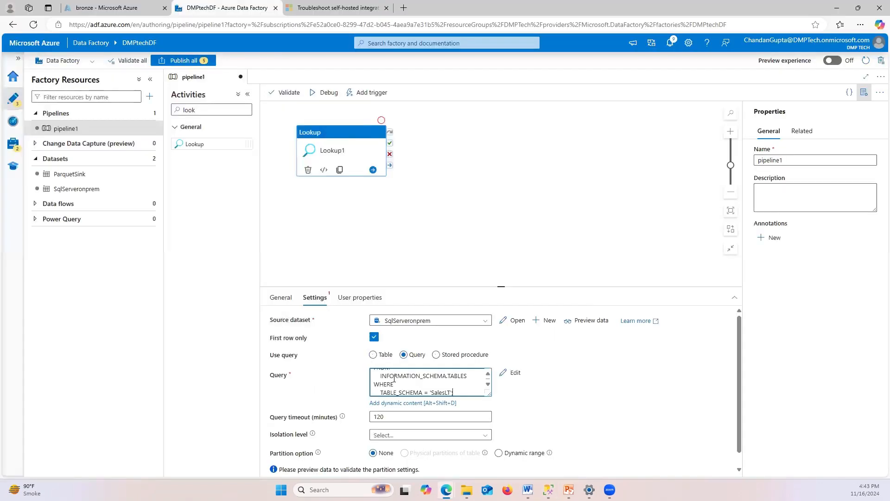
{"action": "left_click", "coordinate": [583, 405]}
{"action": "scroll", "coordinate": [607, 405], "scroll_direction": "down", "scroll_amount": 1}
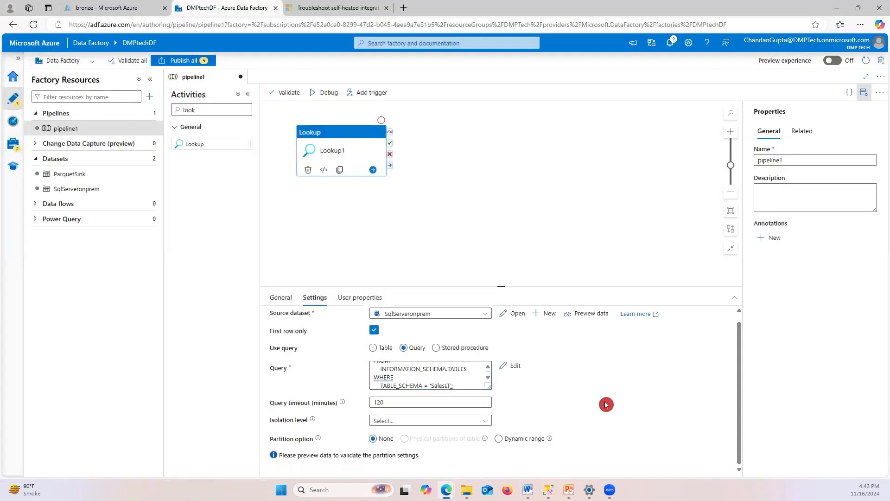
{"action": "scroll", "coordinate": [606, 405], "scroll_direction": "up", "scroll_amount": 1}
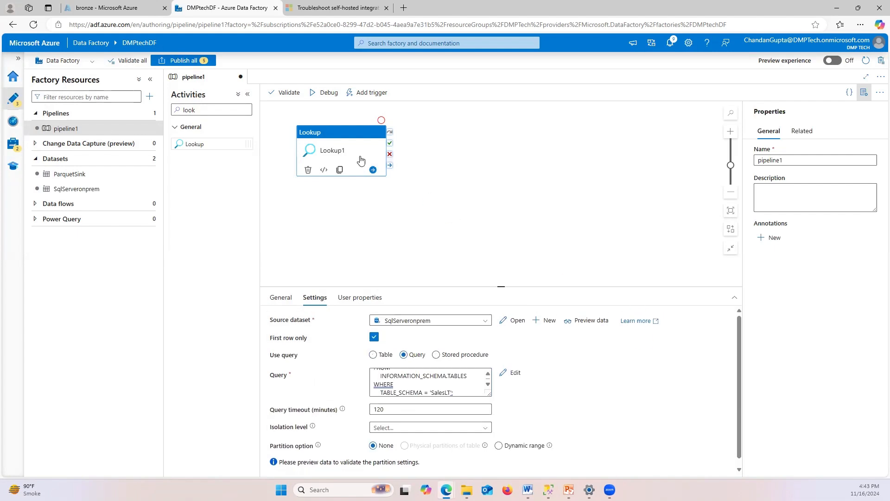
{"action": "left_click", "coordinate": [458, 240]}
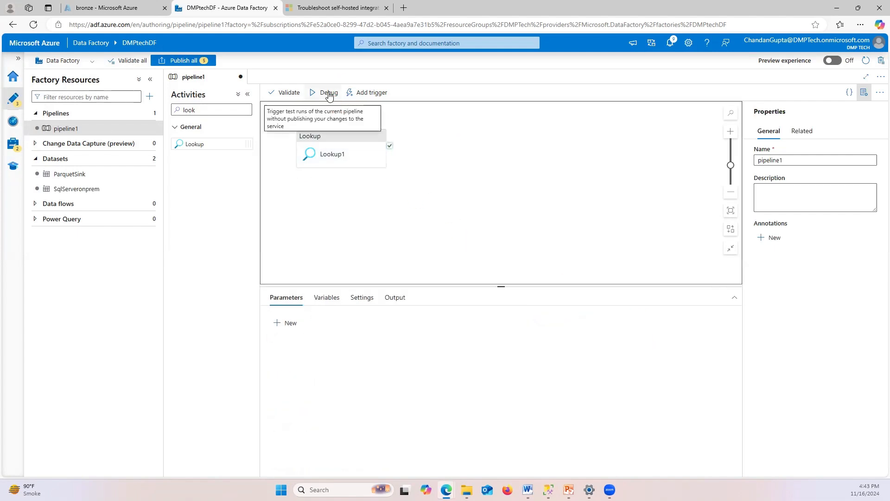
Debug-run the pipeline and confirm Lookup1 succeeds in 15s
{"action": "left_click", "coordinate": [327, 93]}
{"action": "left_click", "coordinate": [354, 153]}
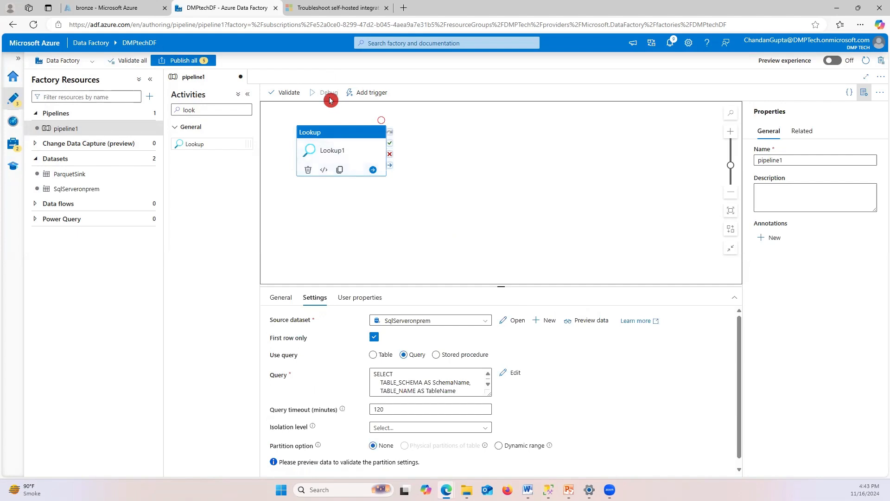
{"action": "left_click", "coordinate": [333, 111]}
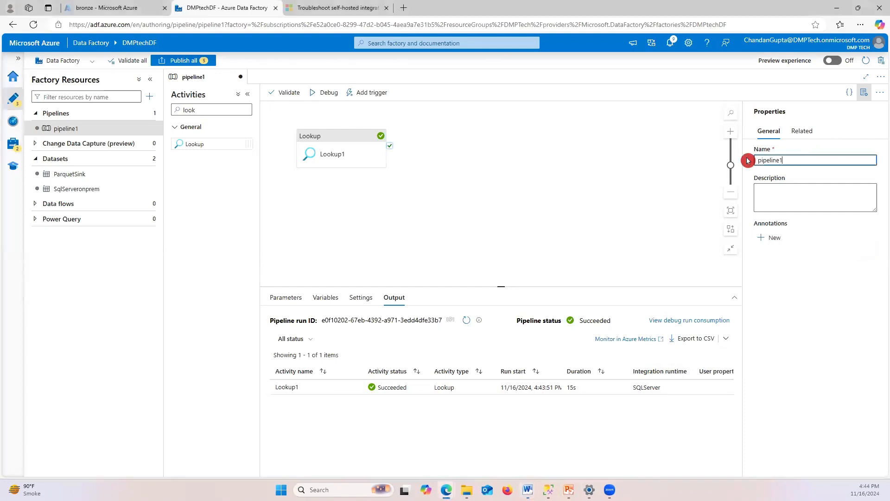
Rename the pipeline from pipeline1 to Copy_All_Table
{"action": "left_click_drag", "start_coordinate": [748, 160], "coordinate": [802, 161]}
{"action": "type", "text": "Co"}
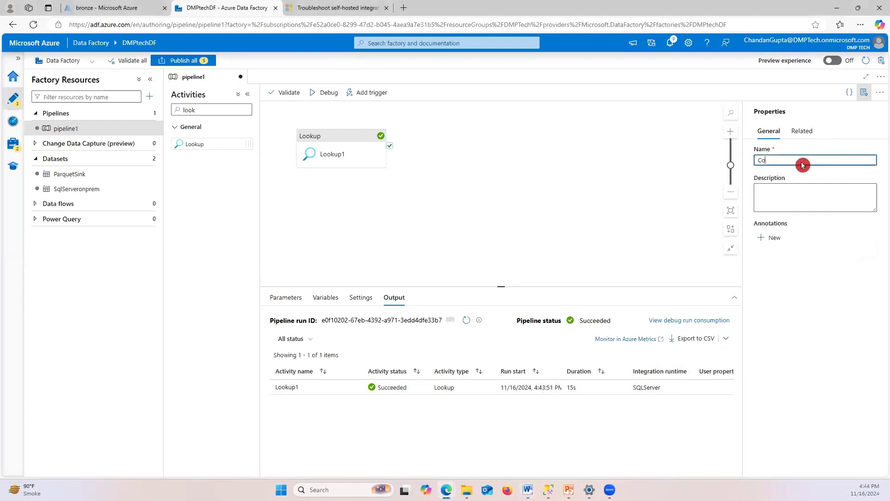
{"action": "type", "text": "py+All"}
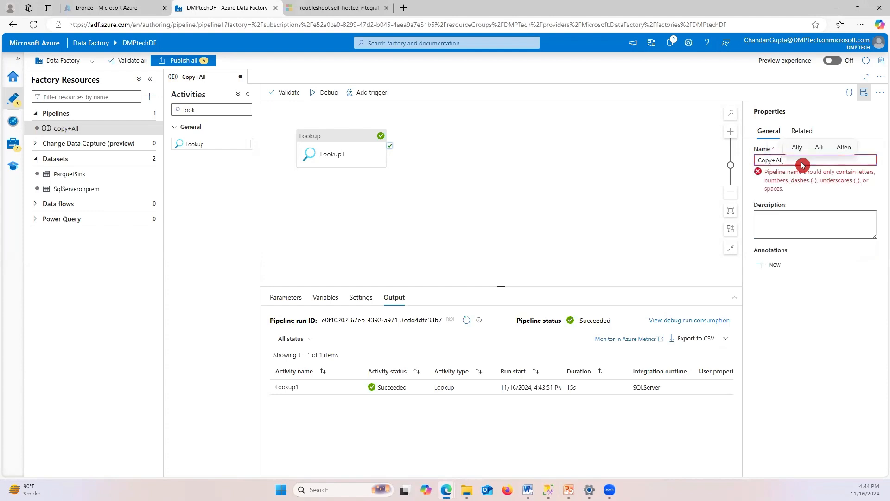
{"action": "key", "text": "BackSpace"}
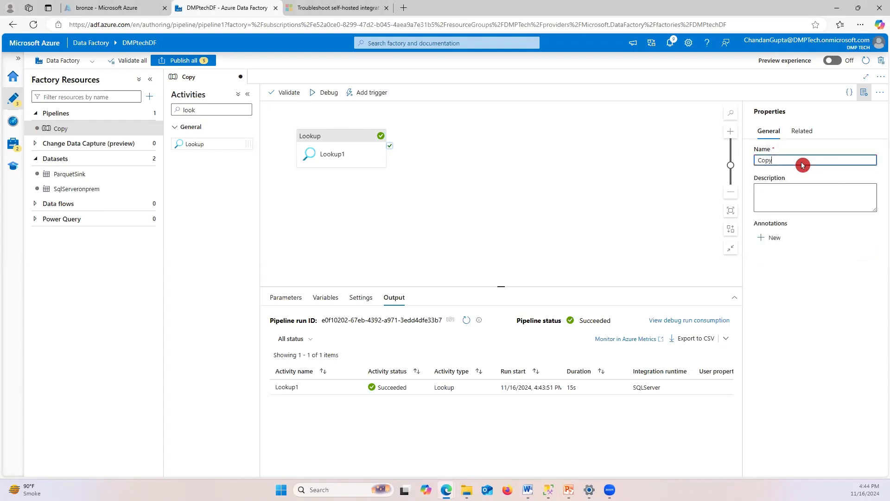
{"action": "type", "text": "_All_Table"}
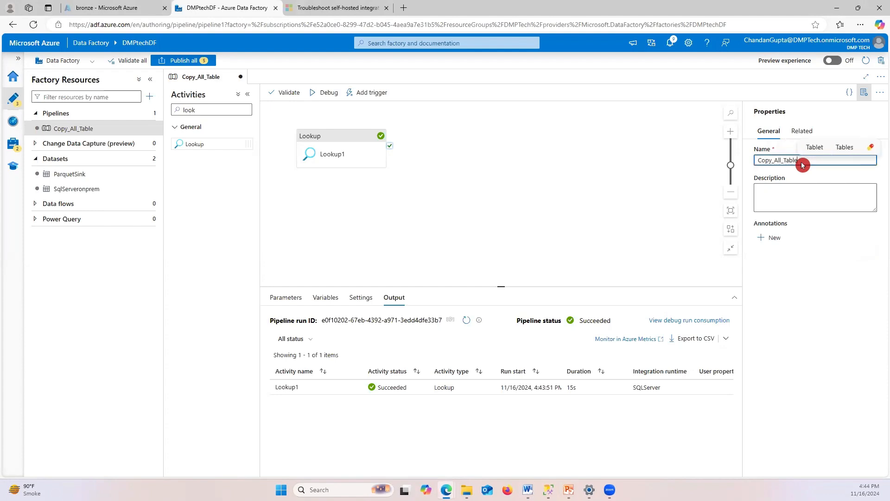
{"action": "left_click", "coordinate": [804, 308]}
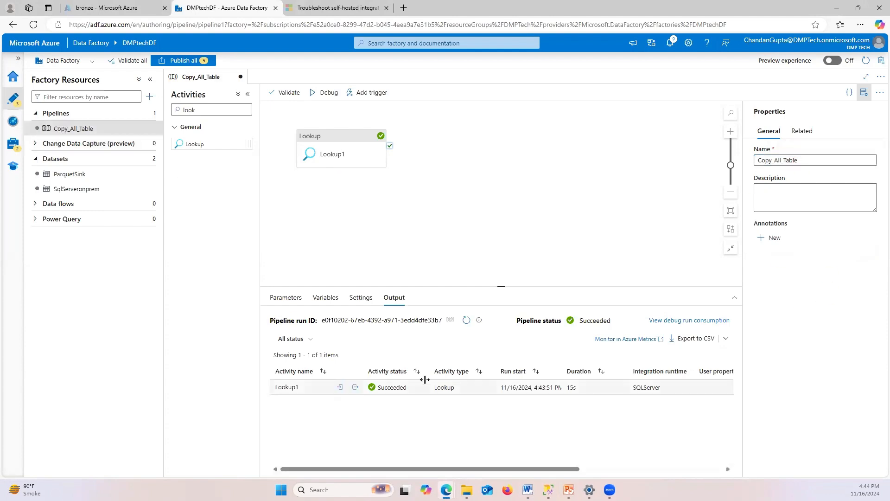
Inspect Lookup1's input and output JSON from the first debug run
{"action": "mouse_move", "coordinate": [354, 390]}
{"action": "left_click", "coordinate": [341, 388]}
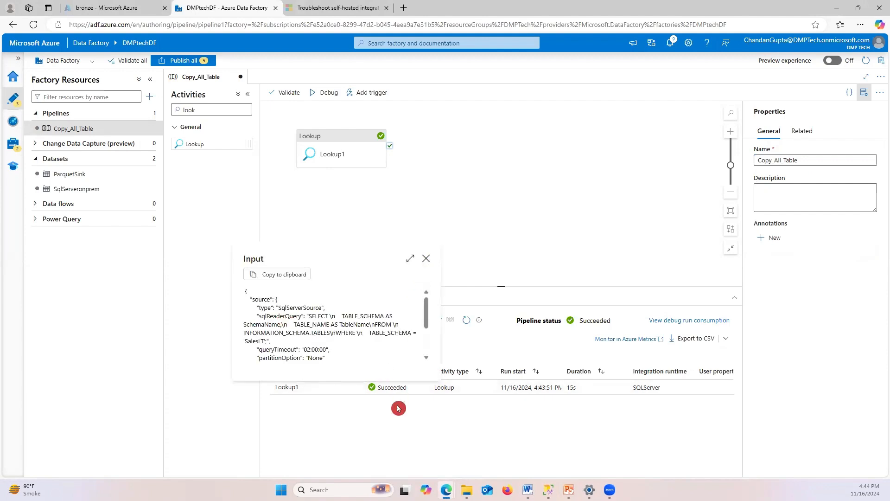
{"action": "left_click", "coordinate": [425, 258]}
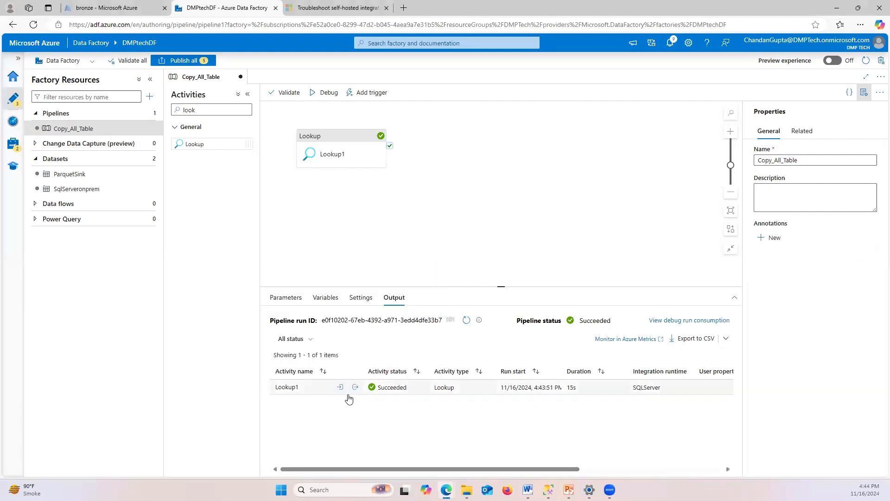
{"action": "left_click", "coordinate": [356, 388]}
{"action": "scroll", "coordinate": [388, 343], "scroll_direction": "down", "scroll_amount": 5}
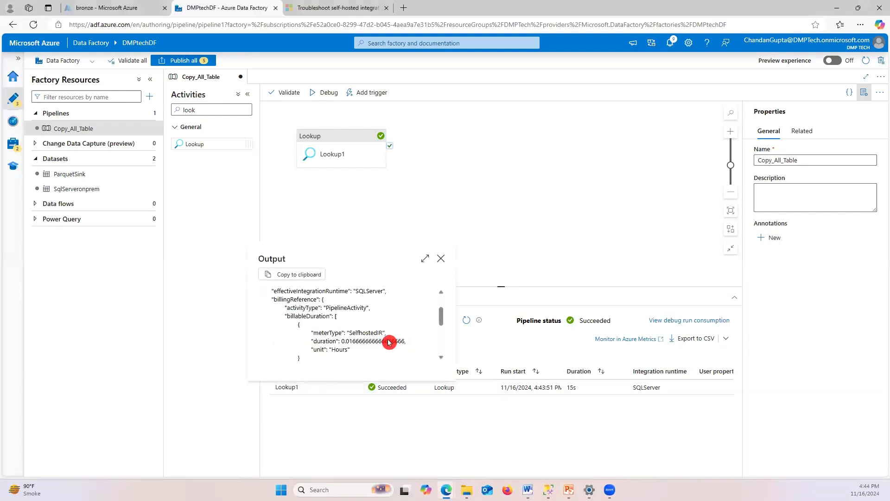
{"action": "scroll", "coordinate": [388, 342], "scroll_direction": "down", "scroll_amount": 2}
{"action": "scroll", "coordinate": [388, 342], "scroll_direction": "up", "scroll_amount": 4}
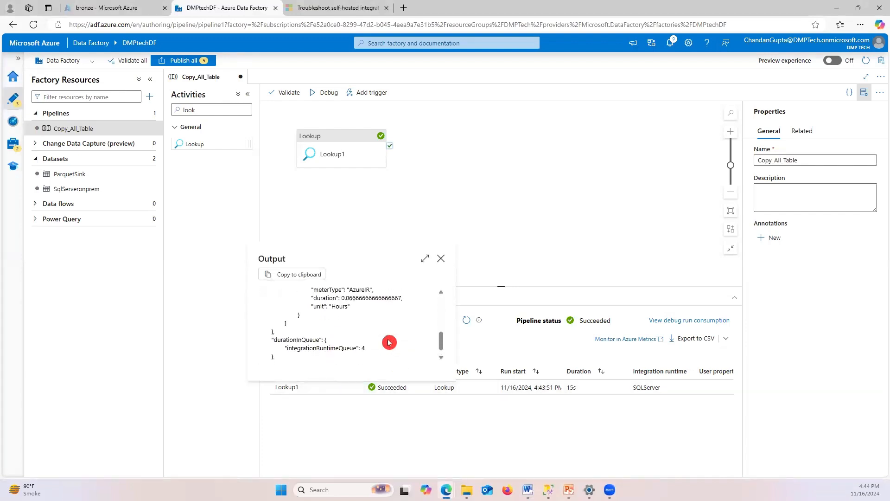
{"action": "scroll", "coordinate": [389, 342], "scroll_direction": "up", "scroll_amount": 3}
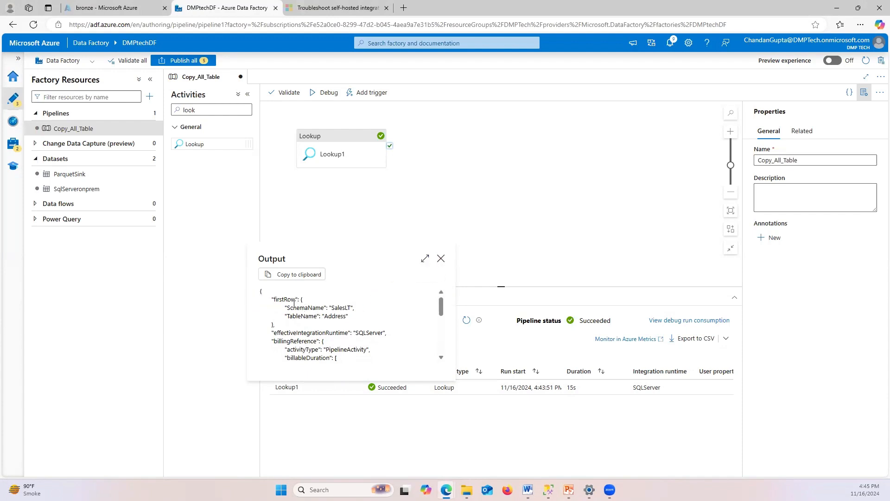
{"action": "left_click", "coordinate": [441, 259]}
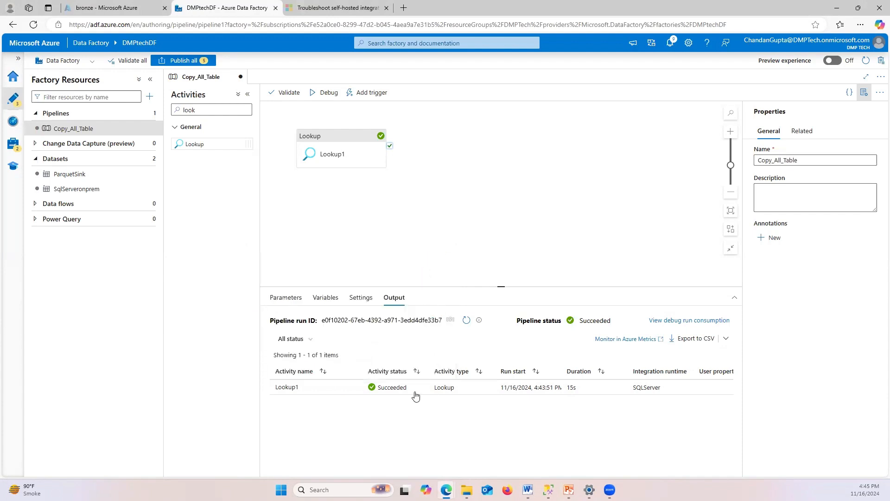
{"action": "left_click", "coordinate": [362, 299]}
{"action": "left_click", "coordinate": [395, 297]}
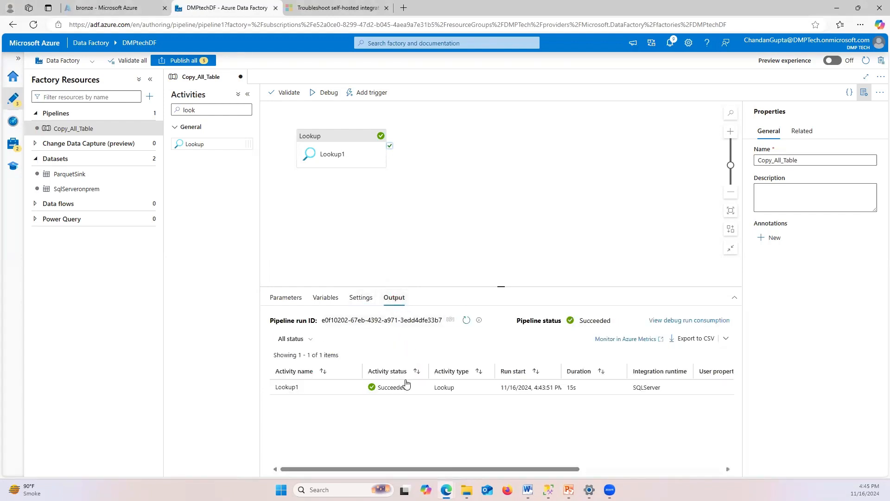
Uncheck First row only in Lookup1's settings
{"action": "left_click", "coordinate": [356, 141]}
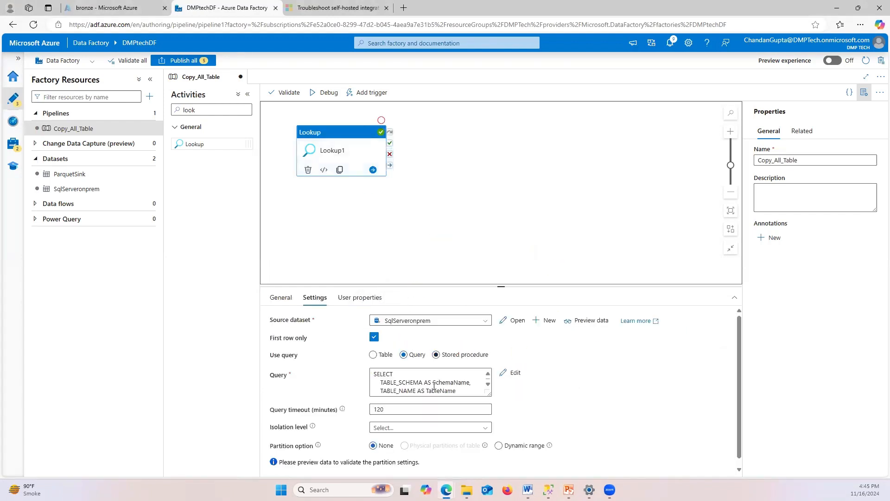
{"action": "left_click", "coordinate": [449, 406]}
{"action": "scroll", "coordinate": [479, 408], "scroll_direction": "down", "scroll_amount": 1}
{"action": "scroll", "coordinate": [480, 408], "scroll_direction": "up", "scroll_amount": 1}
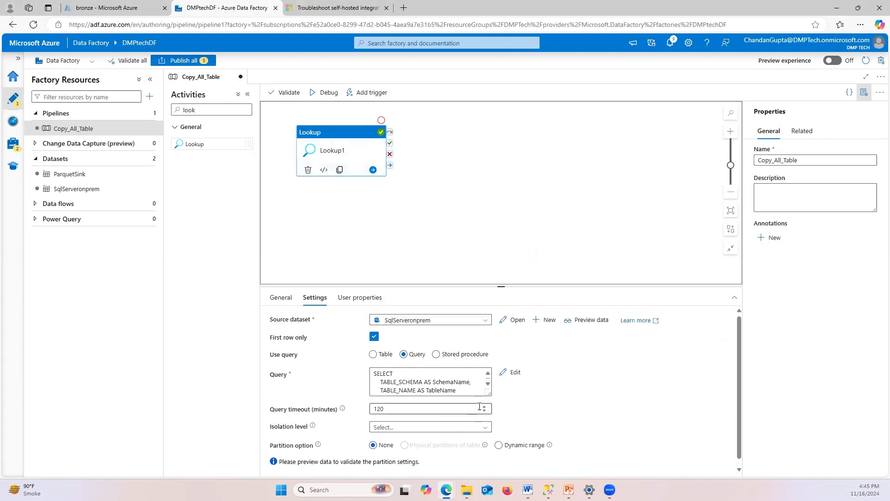
{"action": "left_click", "coordinate": [374, 337]}
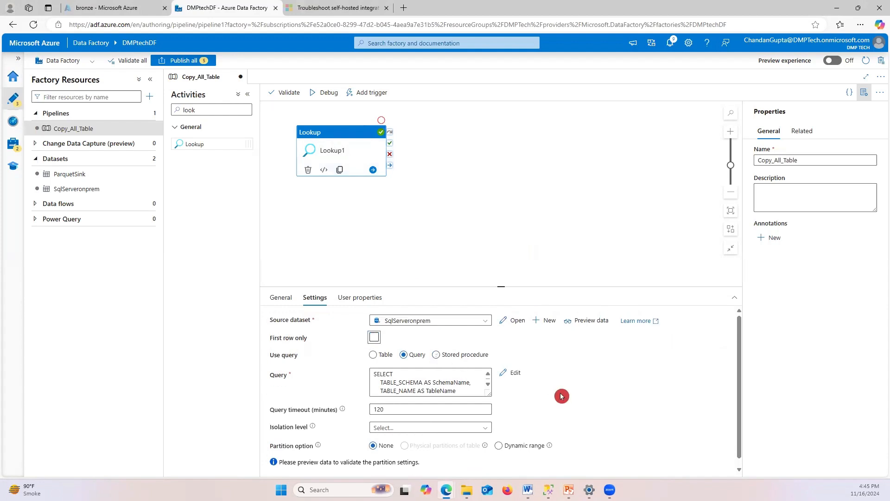
Debug again and confirm the Lookup1 output JSON lists 13 SalesLT tables
{"action": "left_click", "coordinate": [327, 93]}
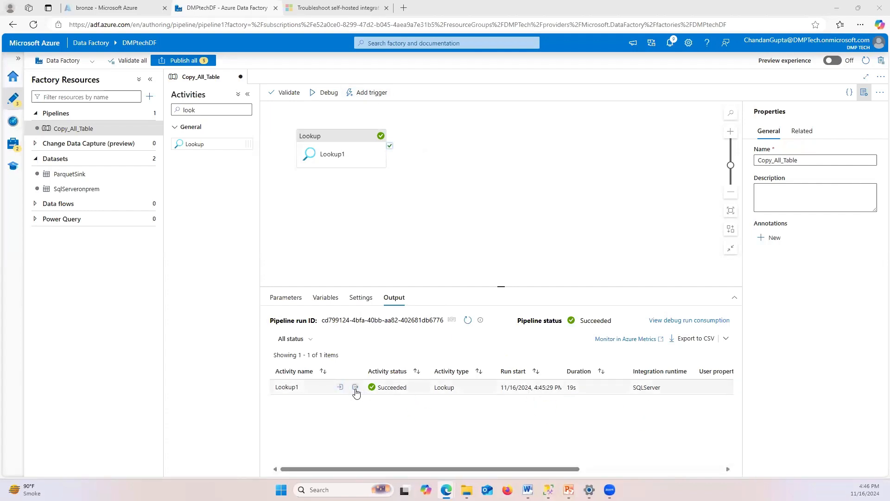
{"action": "left_click", "coordinate": [356, 388]}
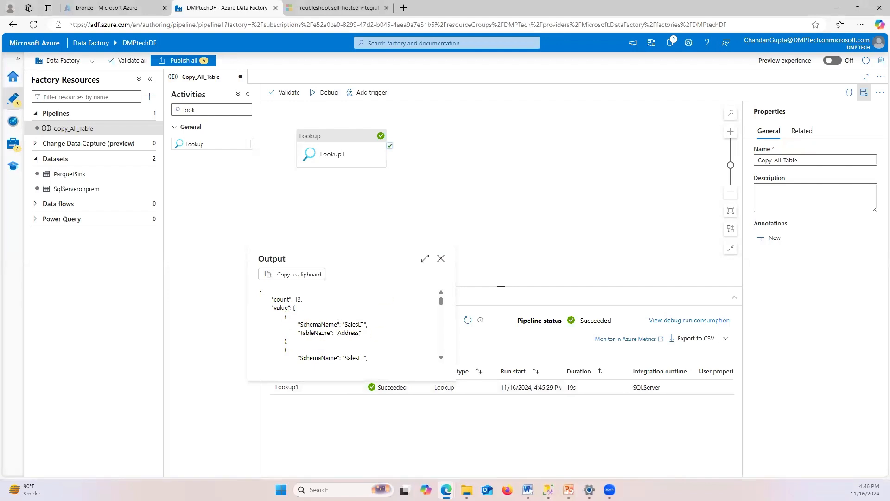
{"action": "left_click", "coordinate": [351, 340]}
{"action": "scroll", "coordinate": [357, 327], "scroll_direction": "down", "scroll_amount": 2}
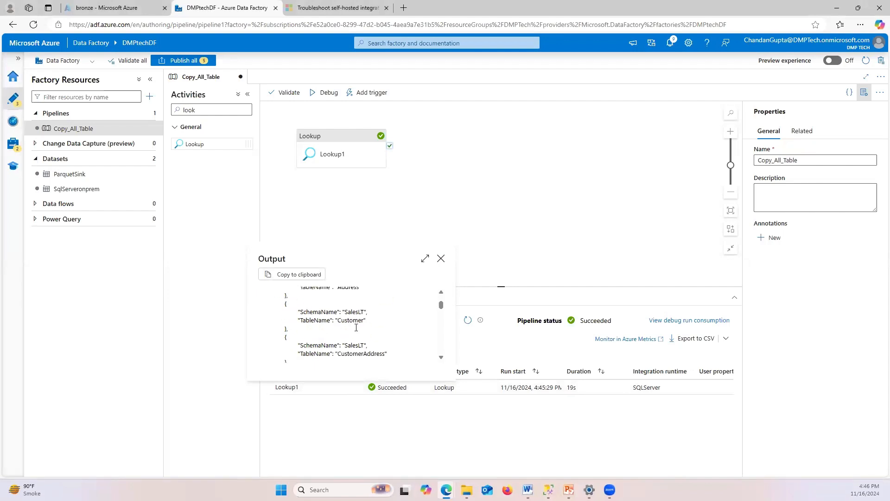
{"action": "scroll", "coordinate": [360, 328], "scroll_direction": "up", "scroll_amount": 3}
{"action": "scroll", "coordinate": [354, 347], "scroll_direction": "down", "scroll_amount": 3}
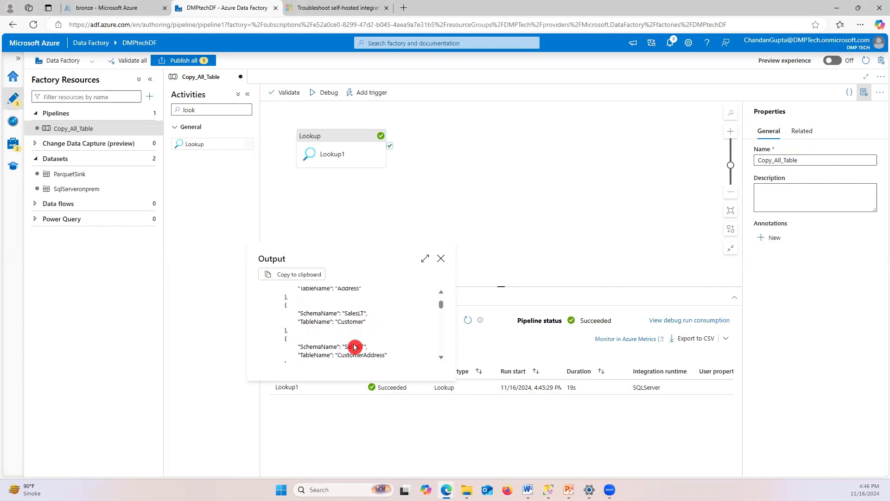
{"action": "scroll", "coordinate": [345, 354], "scroll_direction": "up", "scroll_amount": 3}
{"action": "scroll", "coordinate": [346, 354], "scroll_direction": "down", "scroll_amount": 10}
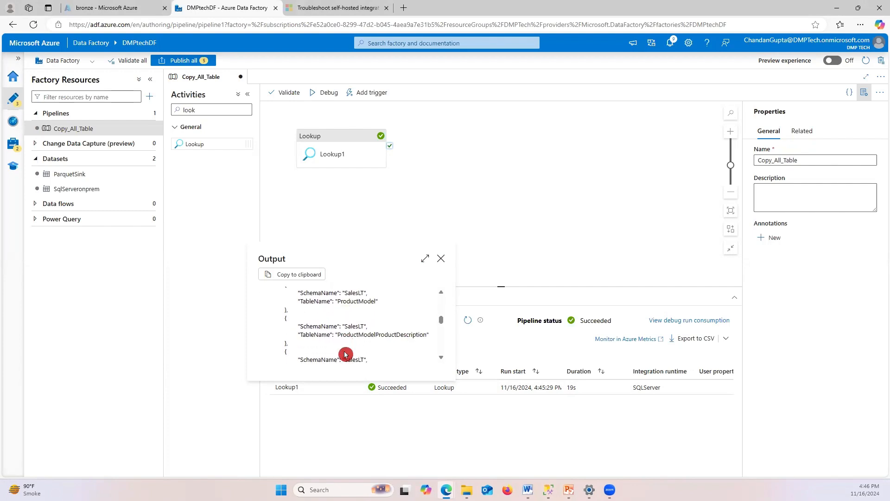
{"action": "scroll", "coordinate": [346, 355], "scroll_direction": "down", "scroll_amount": 8}
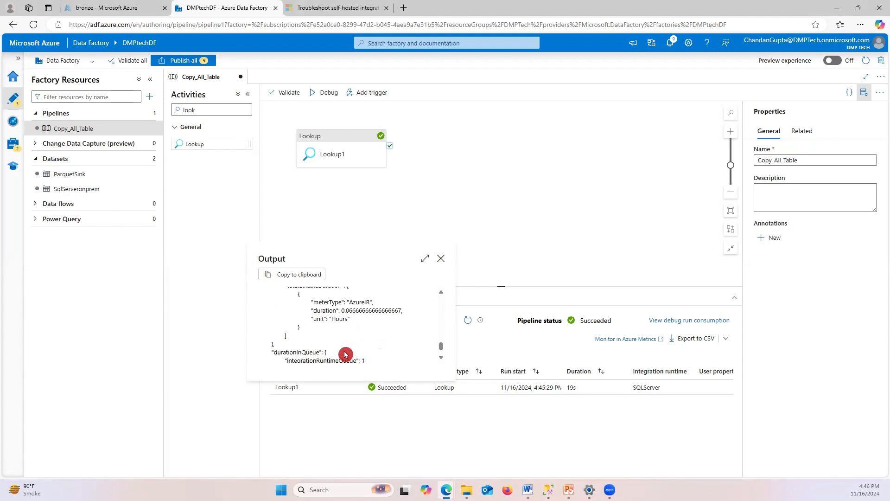
{"action": "scroll", "coordinate": [346, 355], "scroll_direction": "up", "scroll_amount": 8}
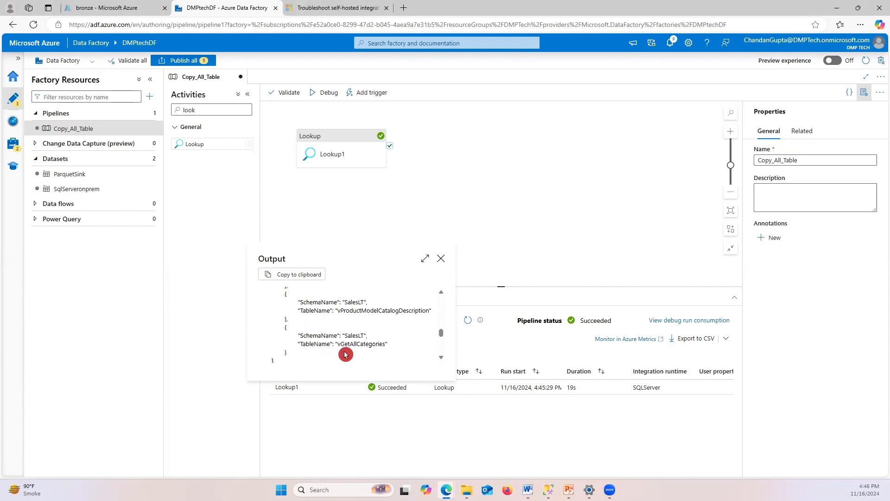
{"action": "scroll", "coordinate": [346, 354], "scroll_direction": "up", "scroll_amount": 4}
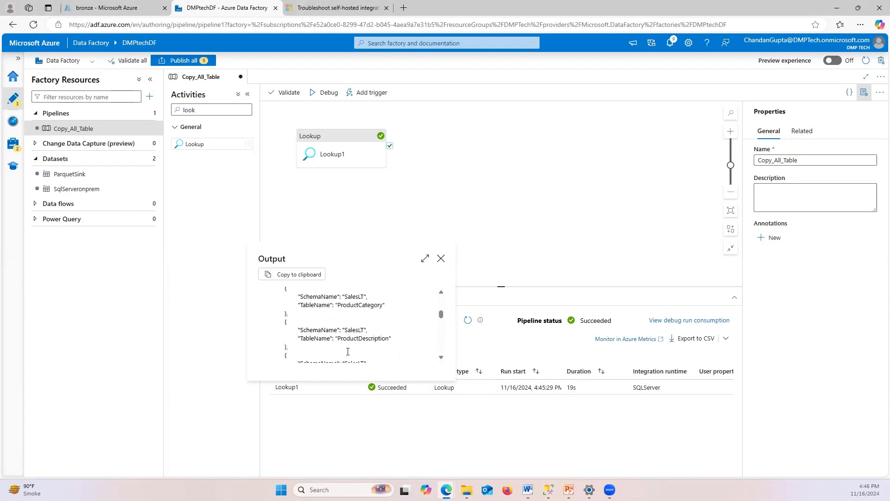
{"action": "left_click", "coordinate": [441, 259]}
{"action": "left_click", "coordinate": [528, 490]}
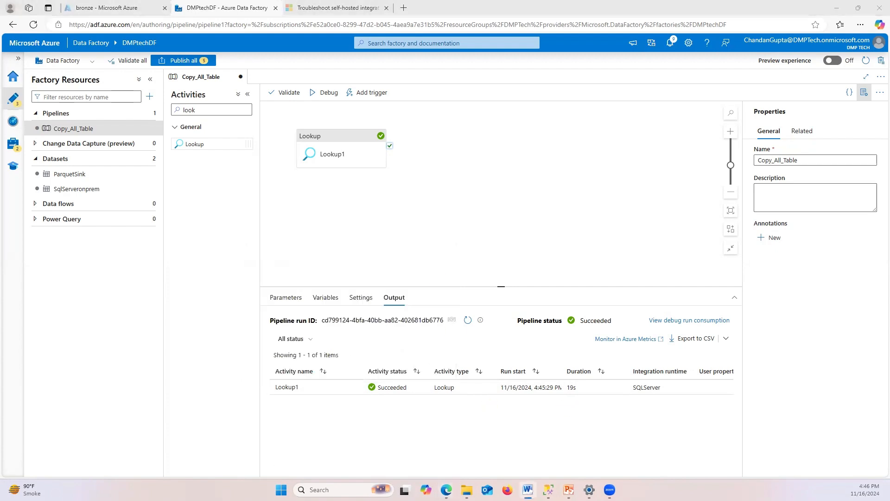
Search activities for 'for' and place a ForEach activity on the canvas
{"action": "left_click", "coordinate": [371, 163]}
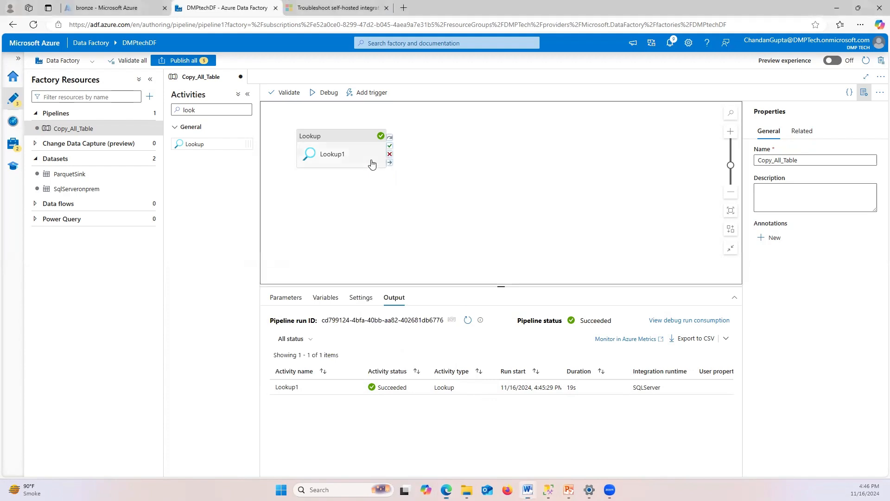
{"action": "left_click", "coordinate": [372, 163]}
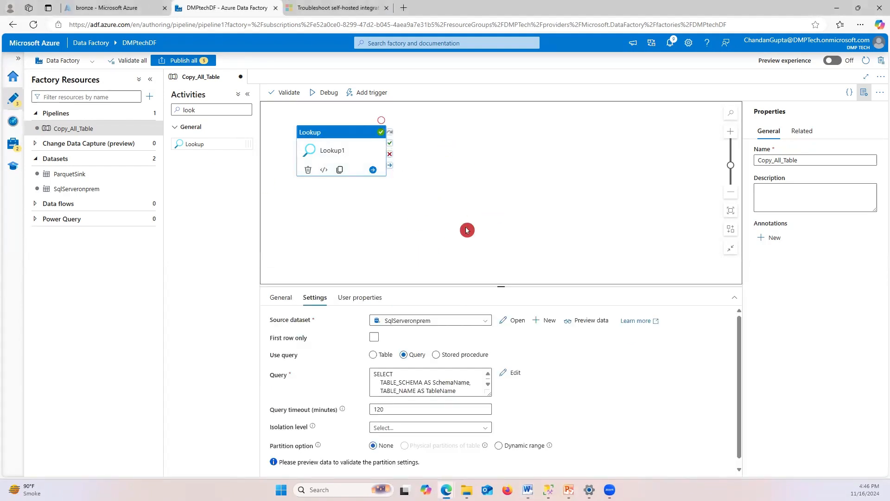
{"action": "left_click", "coordinate": [216, 111]}
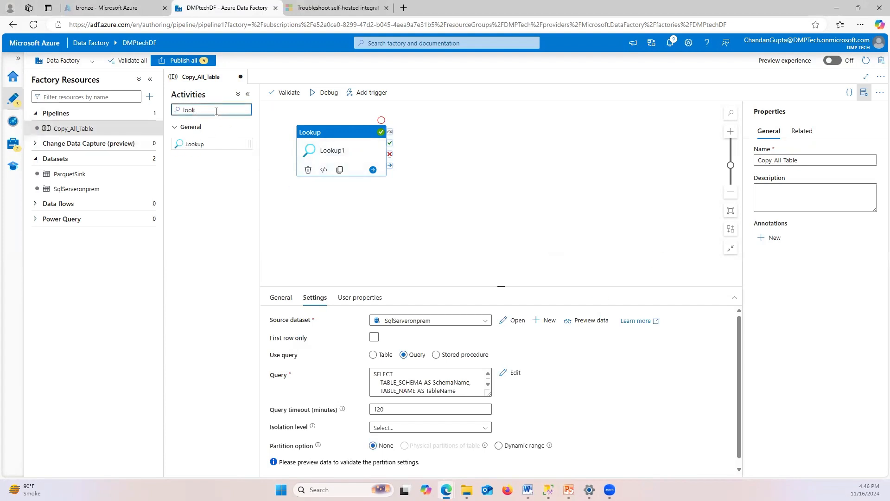
{"action": "key", "text": "BackSpace"}
{"action": "key", "text": "BackSpace"}
{"action": "key", "text": "BackSpace"}
{"action": "key", "text": "BackSpace"}
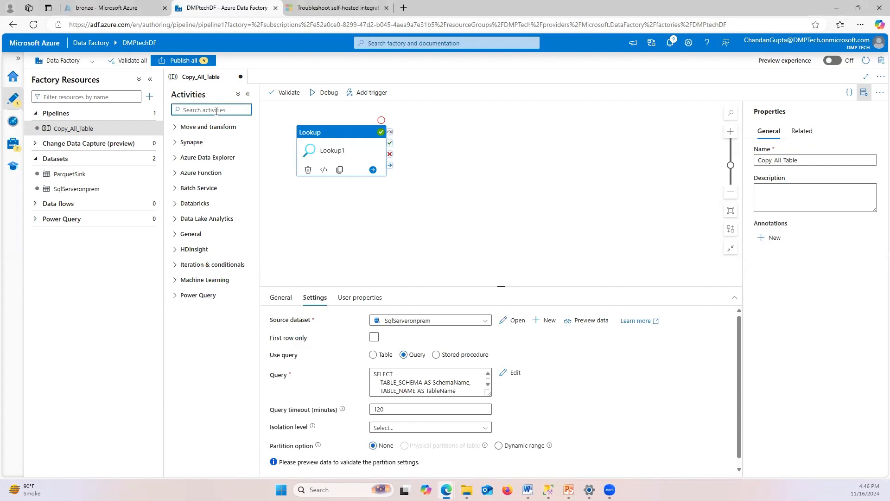
{"action": "type", "text": "for"}
{"action": "left_click", "coordinate": [216, 113]}
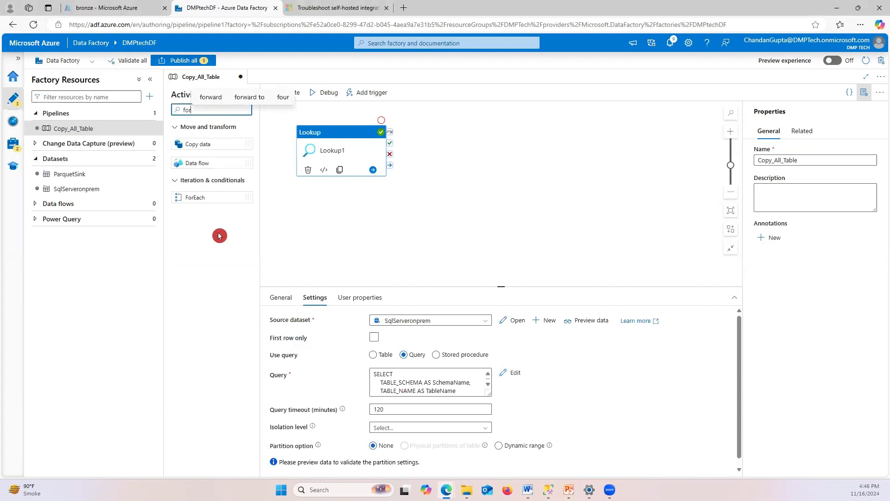
{"action": "left_click_drag", "start_coordinate": [195, 198], "coordinate": [478, 135]}
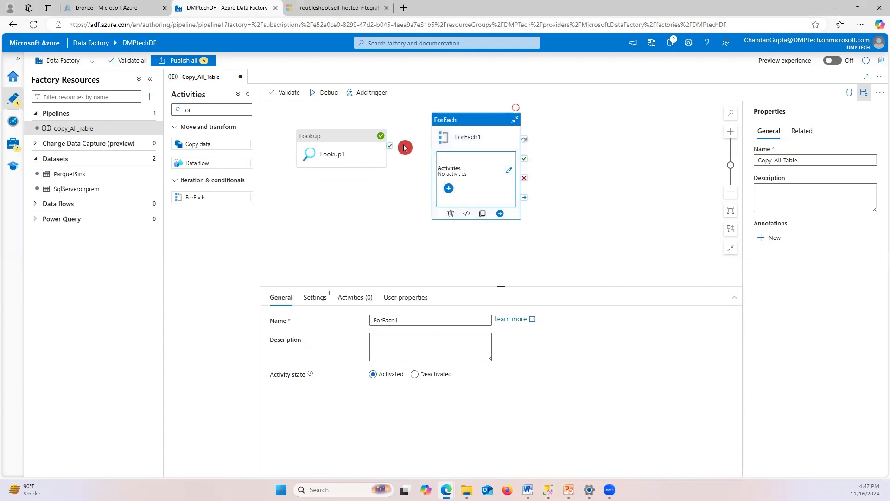
Connect Lookup1's success output to ForEach1 and select ForEach1
{"action": "left_click_drag", "start_coordinate": [390, 146], "coordinate": [441, 158]}
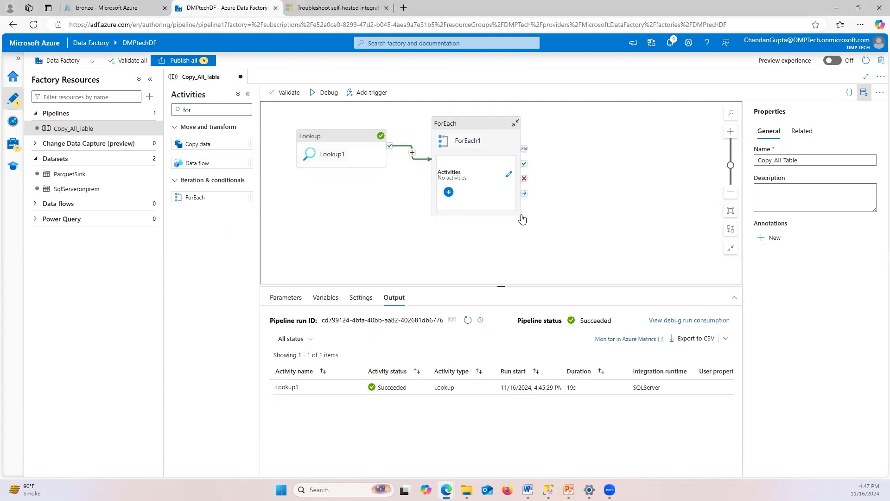
{"action": "left_click", "coordinate": [489, 152]}
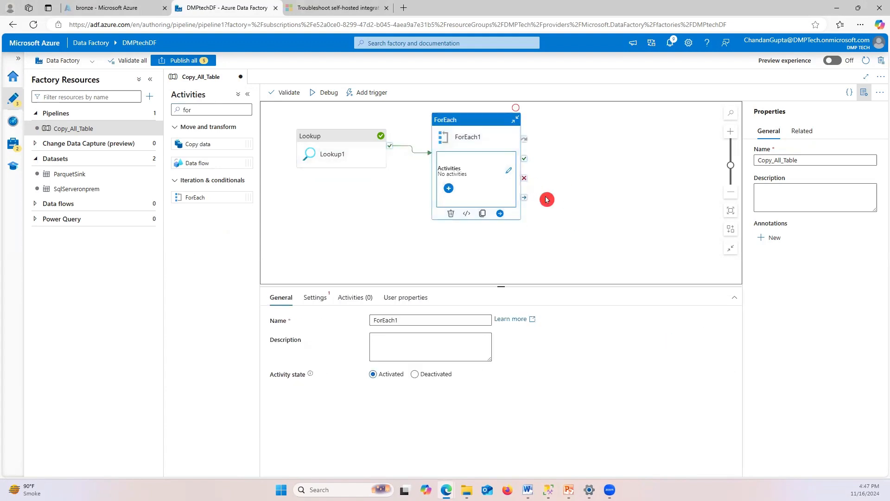
{"action": "key", "text": "alt+Tab"}
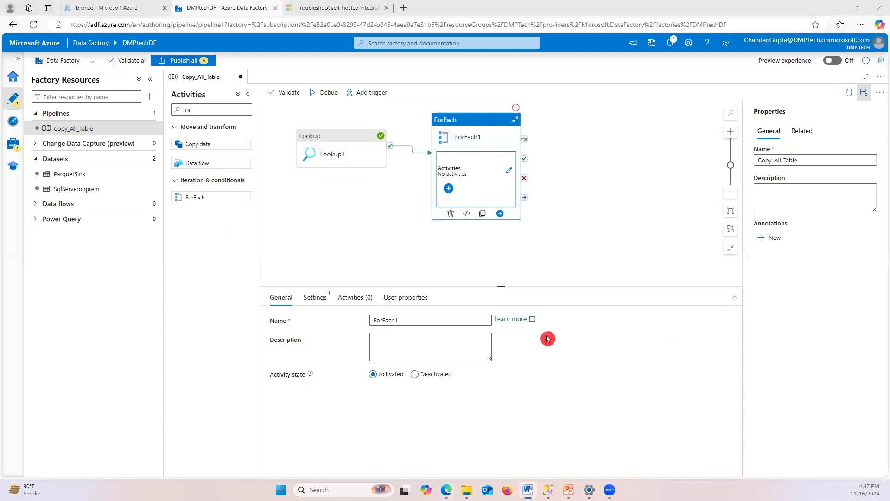
Add a Copy data activity inside ForEach1's inner canvas
{"action": "left_click", "coordinate": [507, 174]}
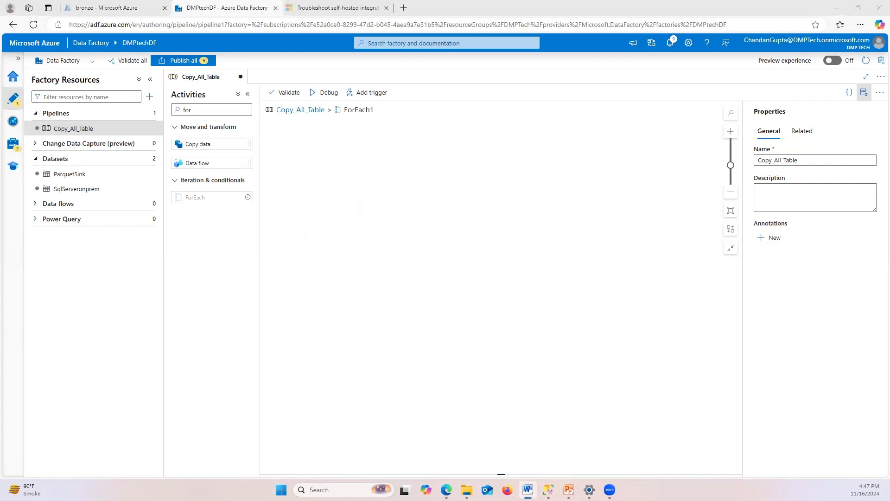
{"action": "left_click", "coordinate": [383, 175]}
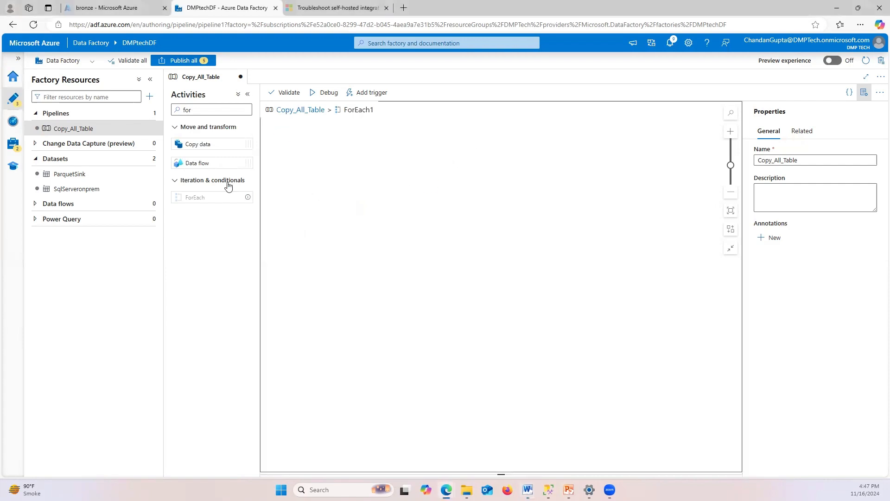
{"action": "left_click_drag", "start_coordinate": [200, 143], "coordinate": [358, 191]}
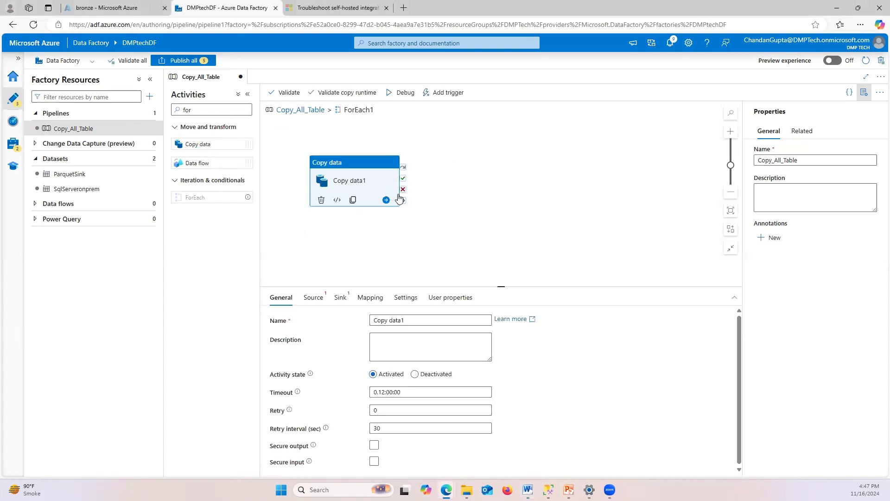
Set the Copy data activity's source dataset to SqlServeronprem
{"action": "left_click", "coordinate": [320, 299]}
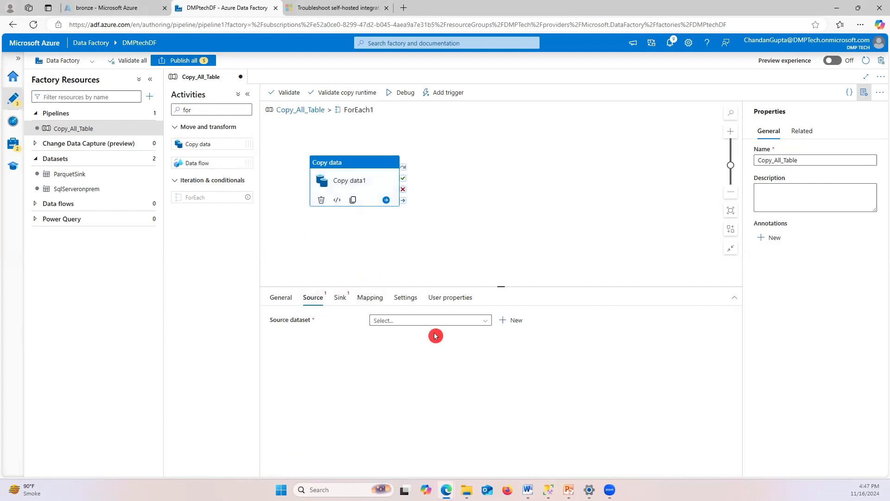
{"action": "key", "text": "alt+Tab"}
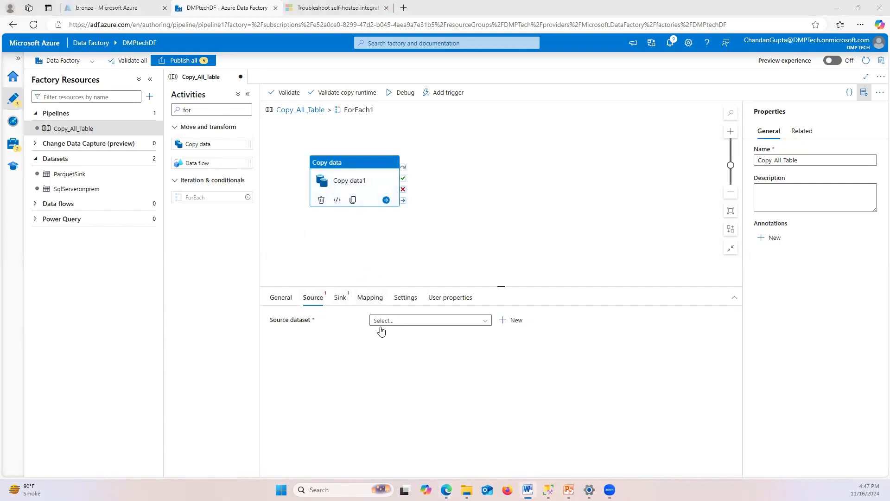
{"action": "left_click", "coordinate": [407, 321]}
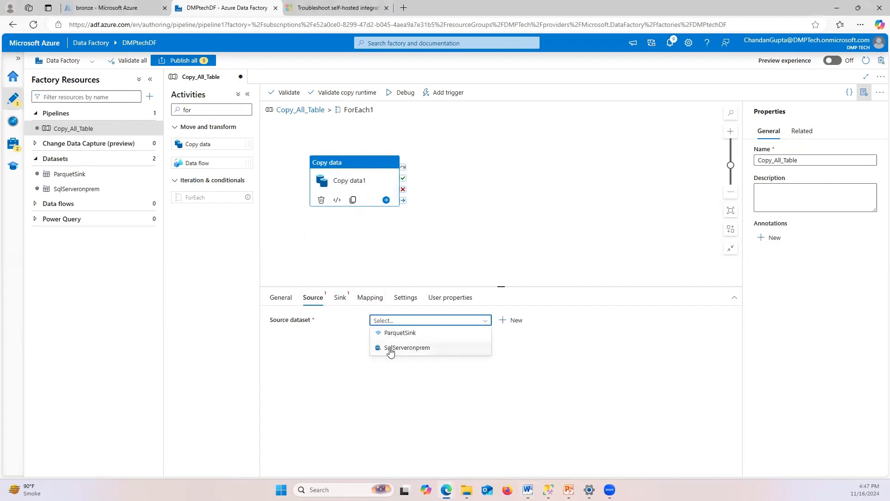
{"action": "left_click", "coordinate": [391, 349]}
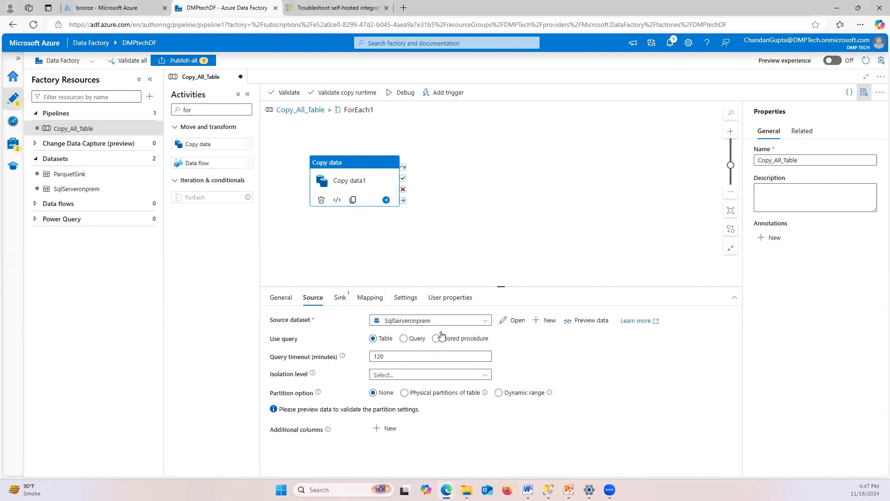
Switch Copy data1's source to read from a query instead of a table
{"action": "left_click", "coordinate": [409, 339]}
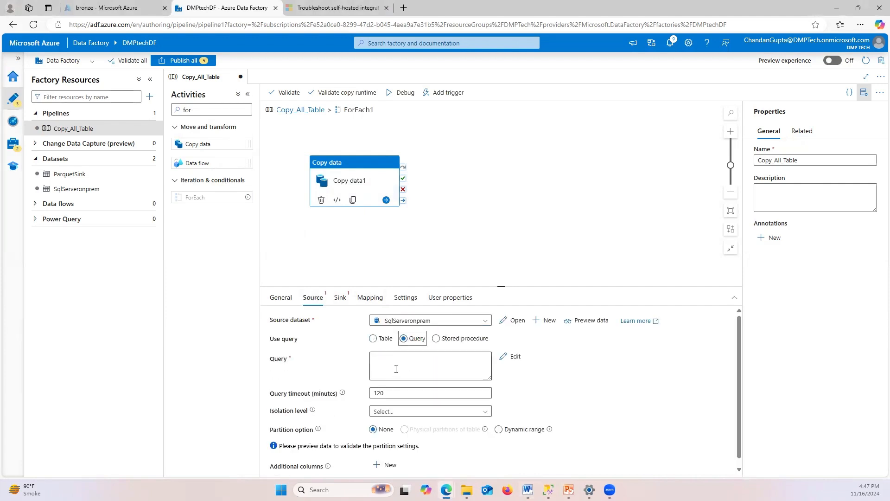
{"action": "left_click", "coordinate": [402, 366]}
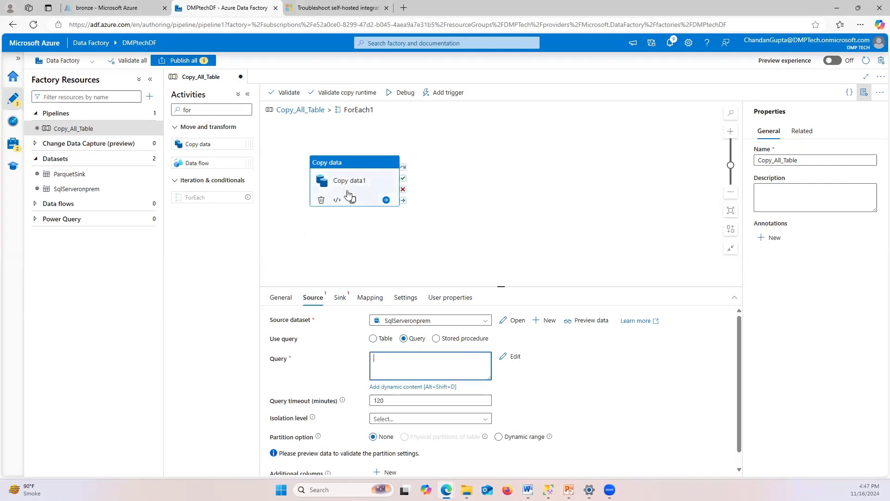
{"action": "left_click", "coordinate": [344, 210]}
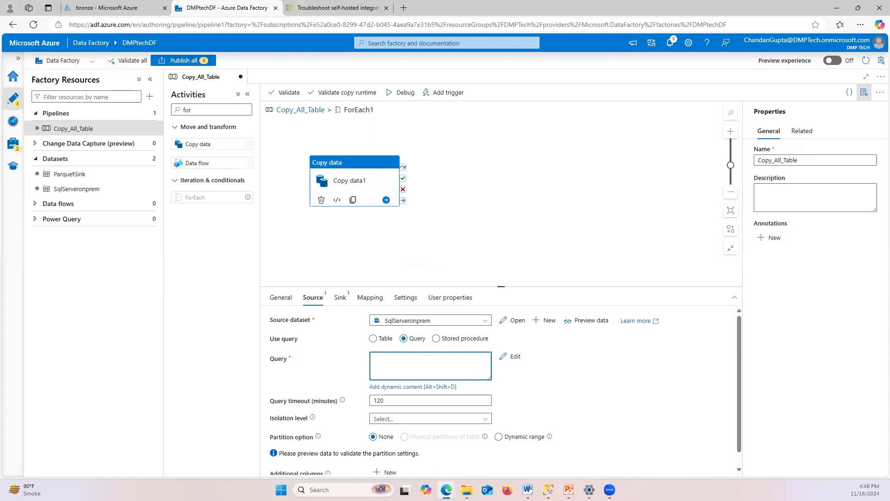
{"action": "key", "text": "alt+Tab"}
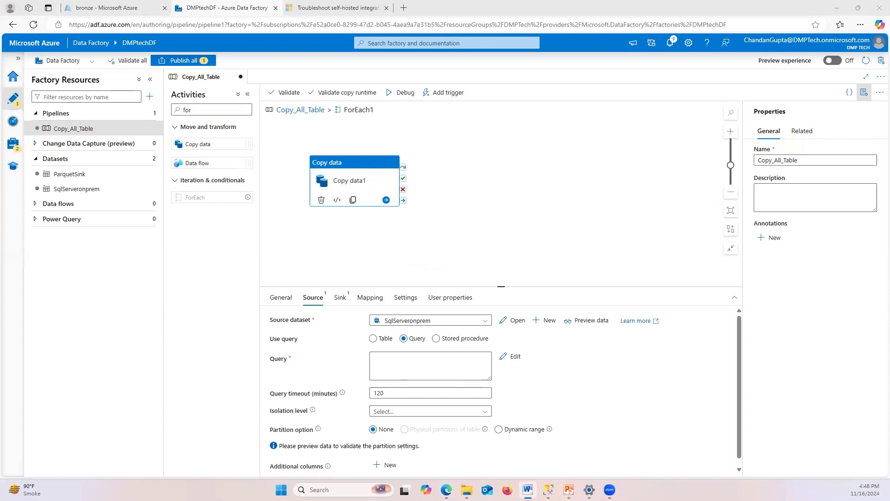
Set the query to concat('select * from', item().SchemaName,'.',item().TableName) as dynamic content
{"action": "left_click", "coordinate": [432, 366]}
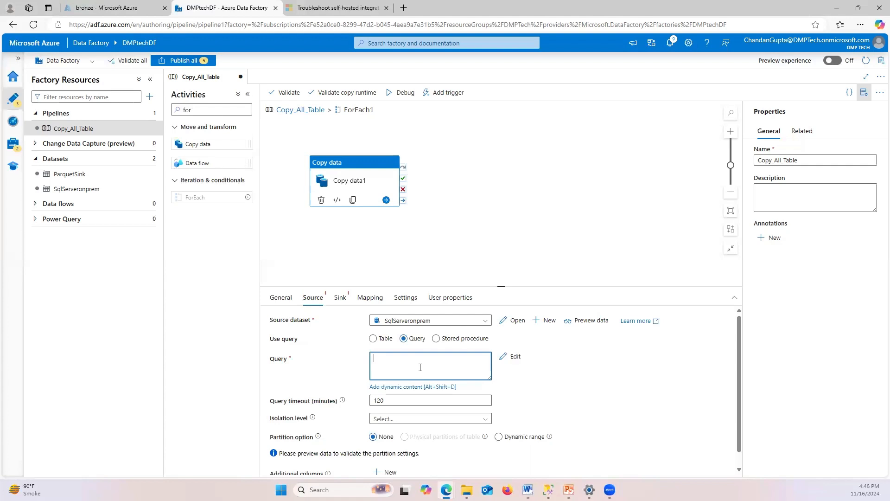
{"action": "left_click", "coordinate": [398, 386]}
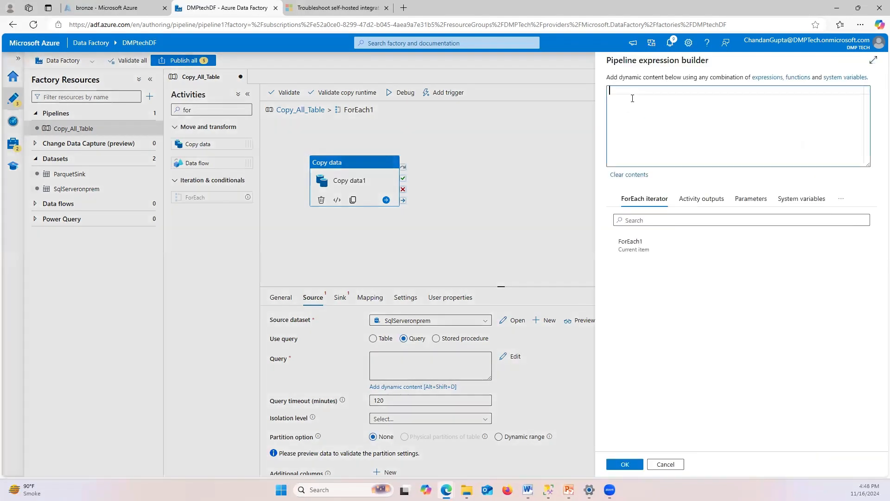
{"action": "type", "text": "@{concat('select * from', item().SchemaName,'.',item().TableName)}"}
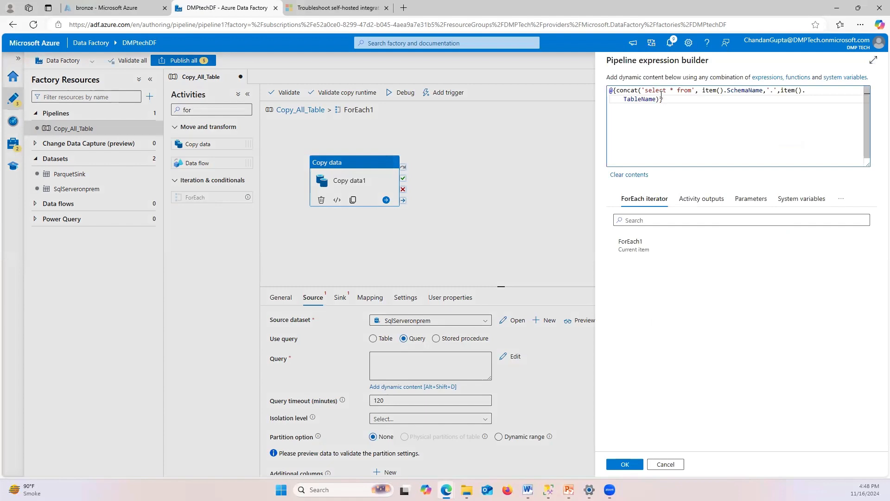
{"action": "left_click_drag", "start_coordinate": [642, 90], "coordinate": [694, 90]}
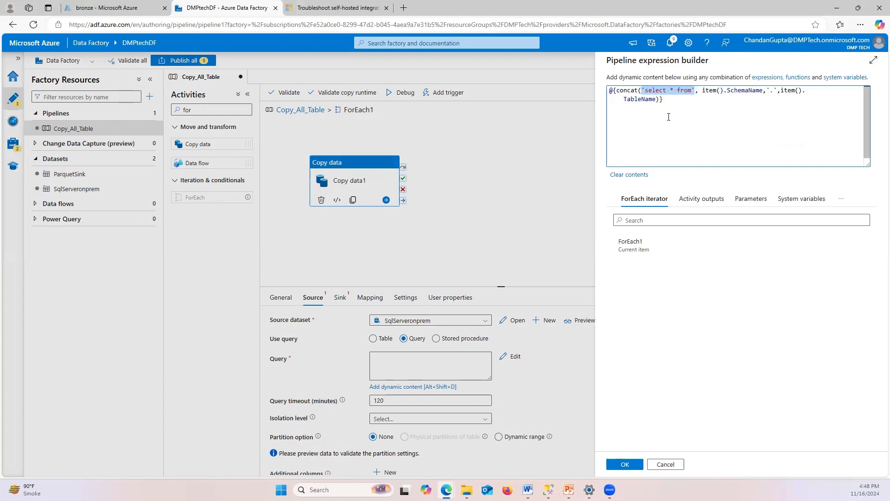
{"action": "left_click", "coordinate": [638, 463]}
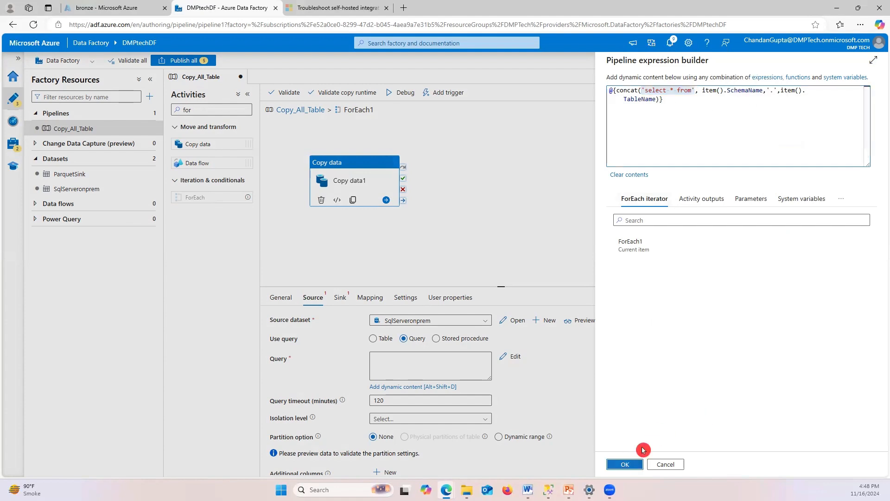
{"action": "left_click", "coordinate": [394, 381]}
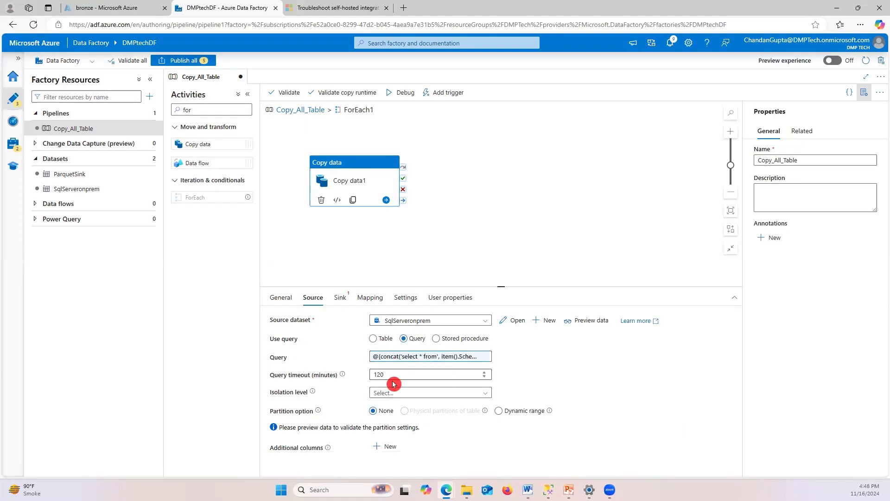
{"action": "left_click", "coordinate": [69, 359]}
Pick ParquetSink from the sink dataset list in Copy data1's sink settings
{"action": "key", "text": "alt+Tab"}
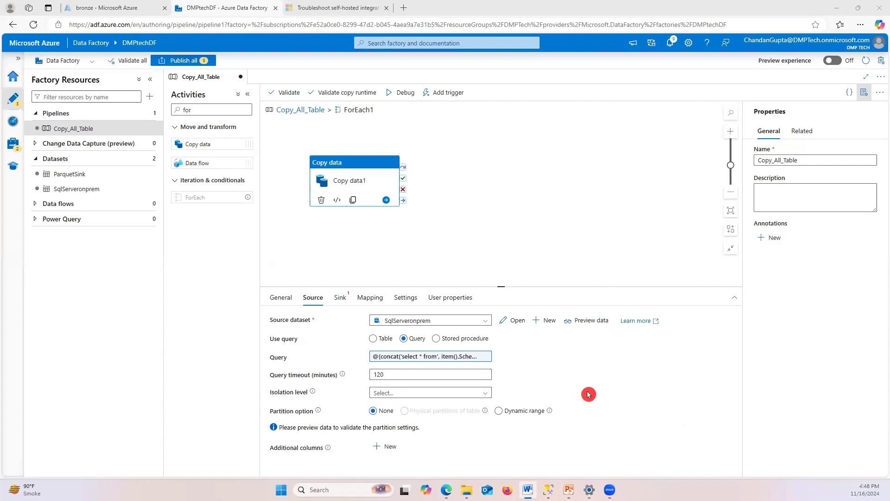
{"action": "left_click", "coordinate": [610, 378]}
{"action": "left_click", "coordinate": [341, 299]}
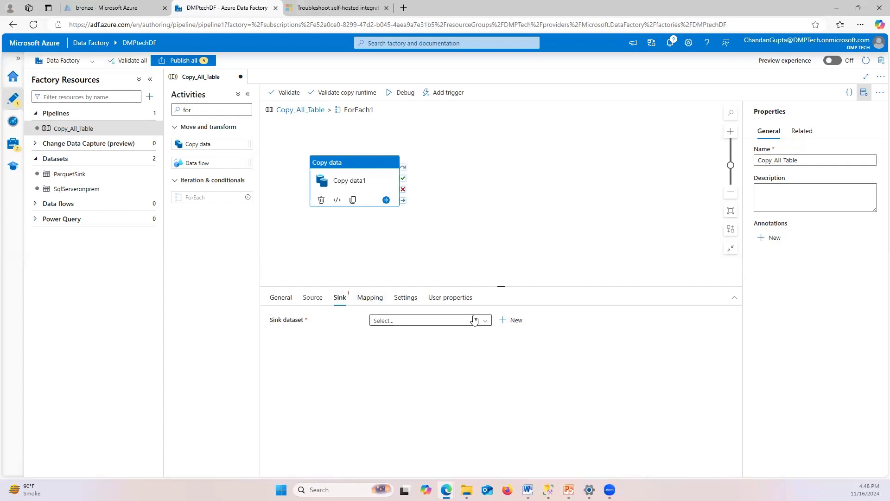
{"action": "left_click", "coordinate": [403, 324]}
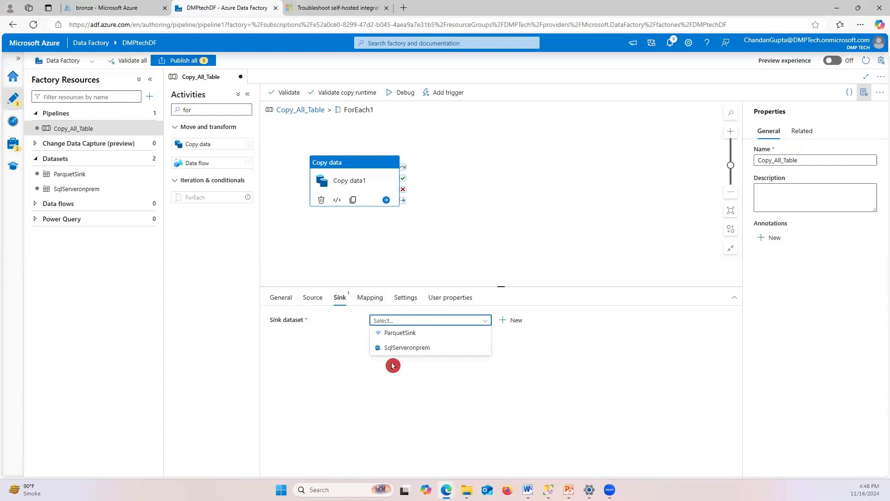
{"action": "left_click", "coordinate": [401, 335]}
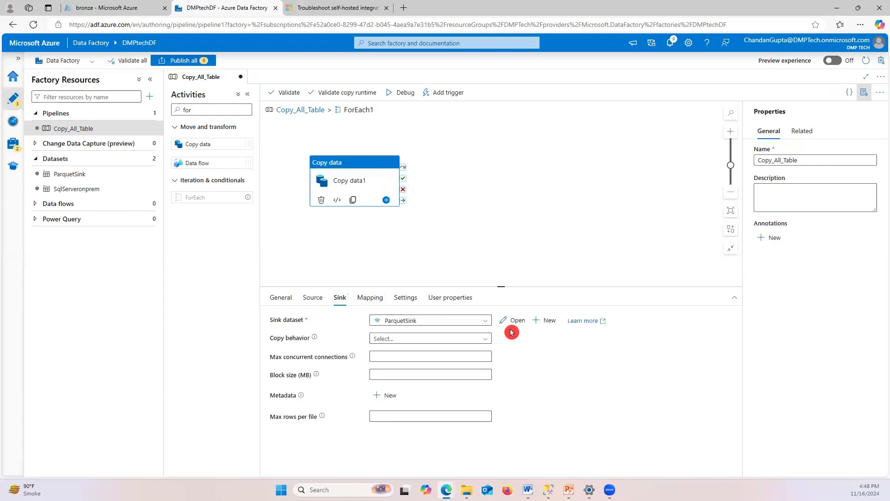
{"action": "key", "text": "alt+Tab"}
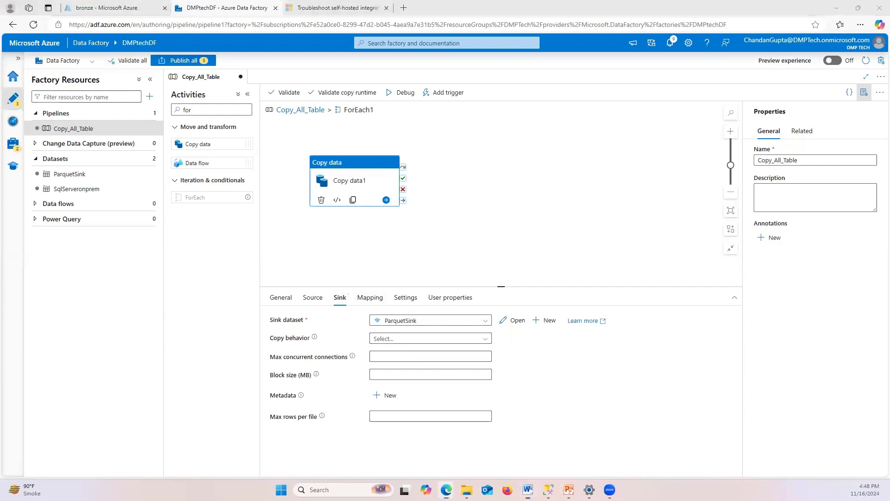
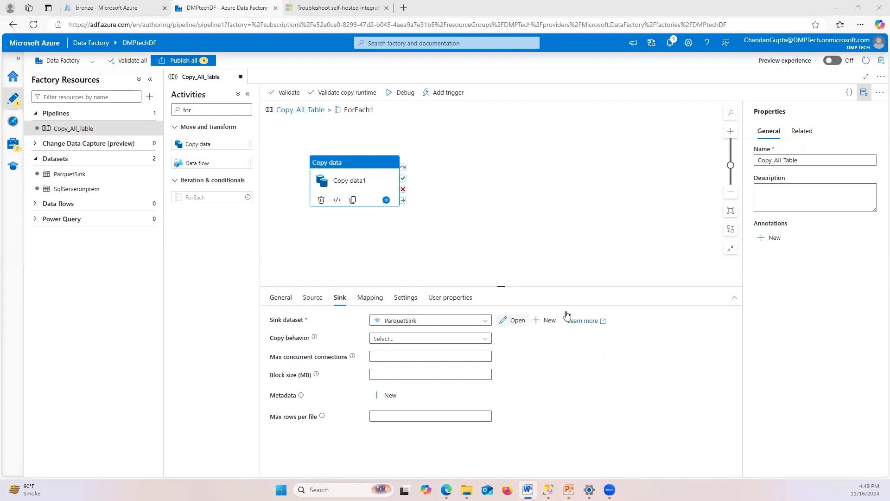
Switch from Data Factory to the bronze portal tab and the SSMS query listing 13 SalesLT tables
{"action": "left_click", "coordinate": [108, 8]}
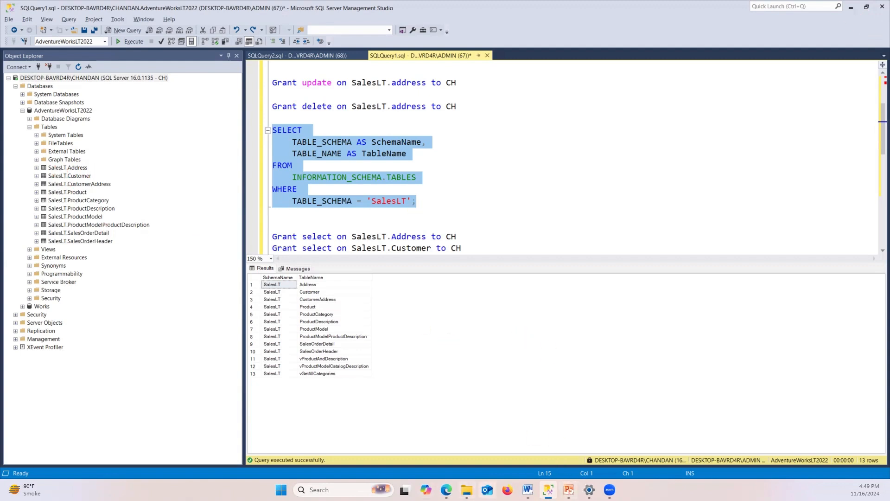
Confirm the bronze container is still empty, then return to the Data Factory pipeline tab
{"action": "mouse_move", "coordinate": [447, 490]}
{"action": "left_click", "coordinate": [408, 463]}
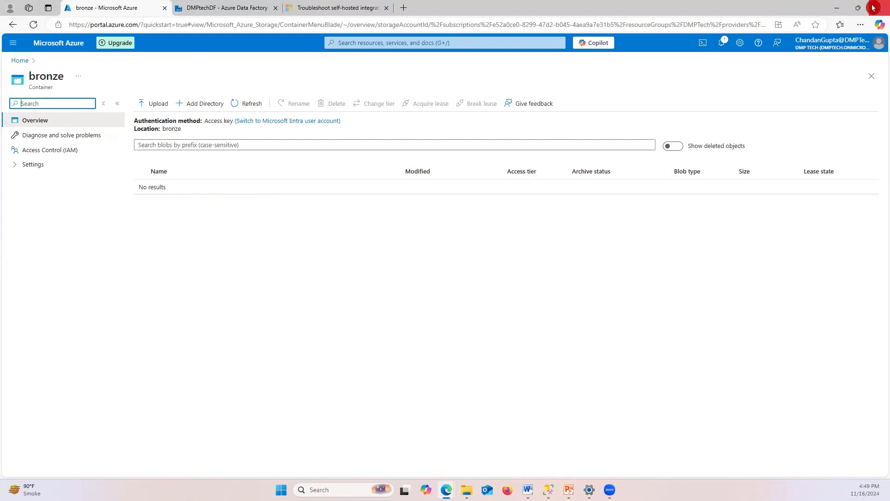
{"action": "left_click", "coordinate": [841, 11]}
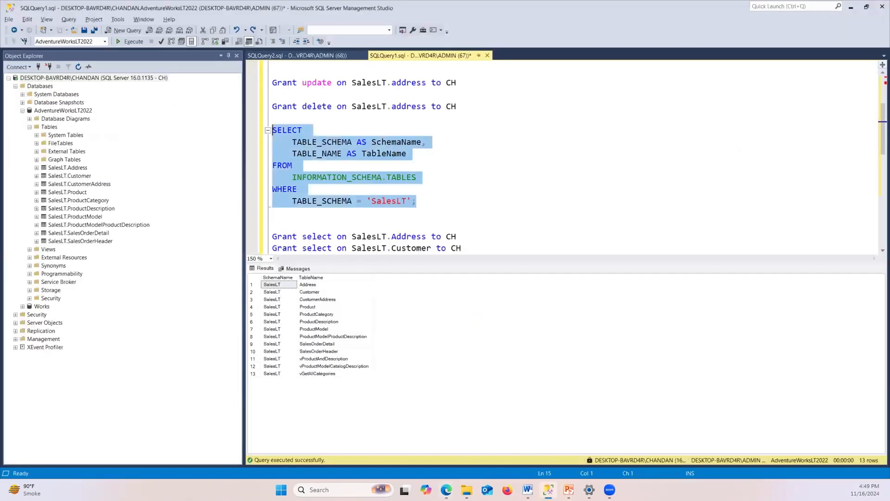
{"action": "mouse_move", "coordinate": [446, 490]}
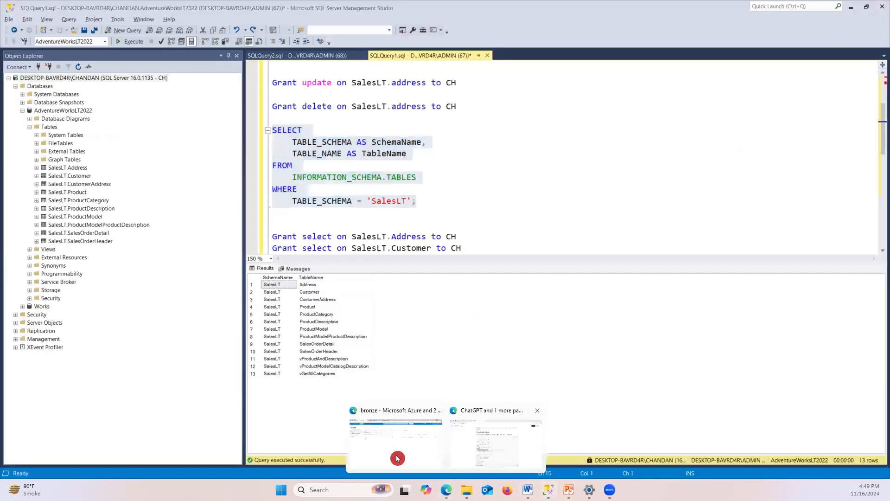
{"action": "left_click", "coordinate": [390, 460]}
{"action": "key", "text": "ctrl+Tab"}
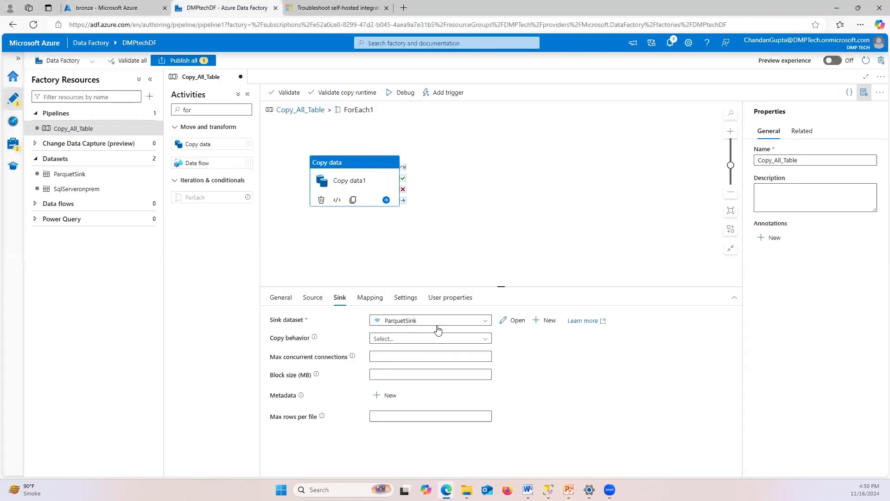
Open the ParquetSink dataset from Copy data1's sink and go to its Parameters
{"action": "left_click", "coordinate": [514, 325]}
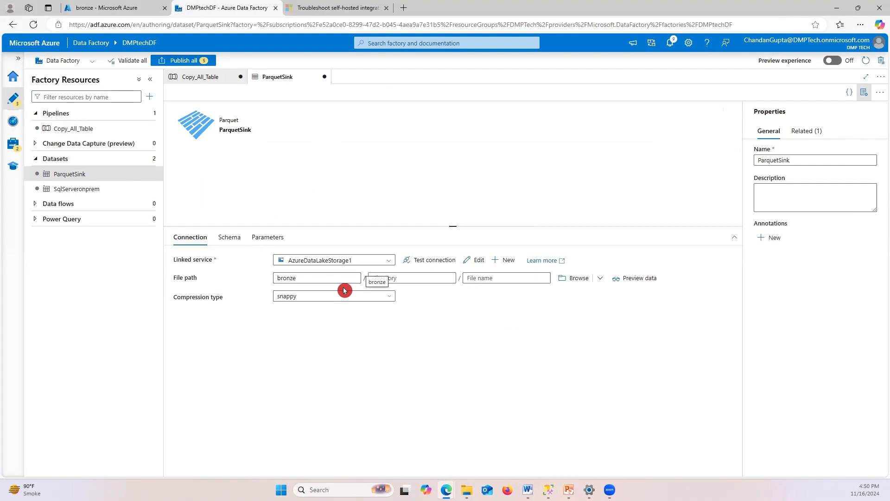
{"action": "key", "text": "alt+Tab"}
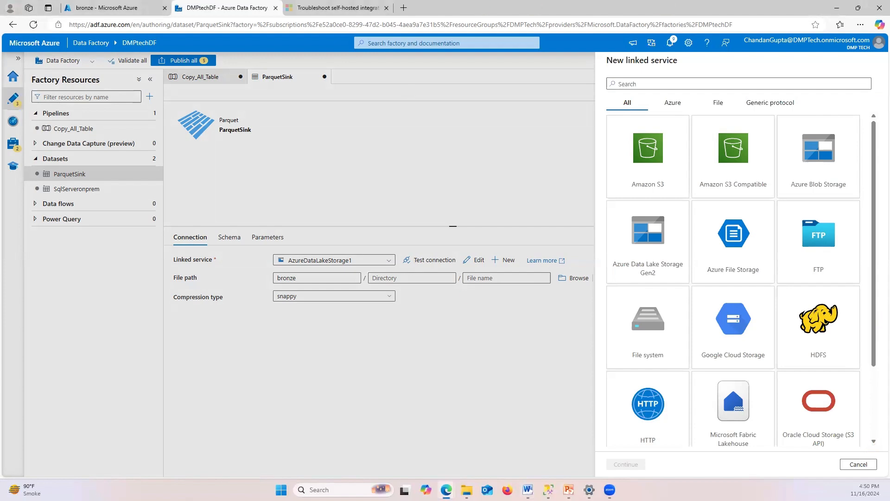
{"action": "left_click", "coordinate": [856, 464]}
{"action": "left_click", "coordinate": [267, 238]}
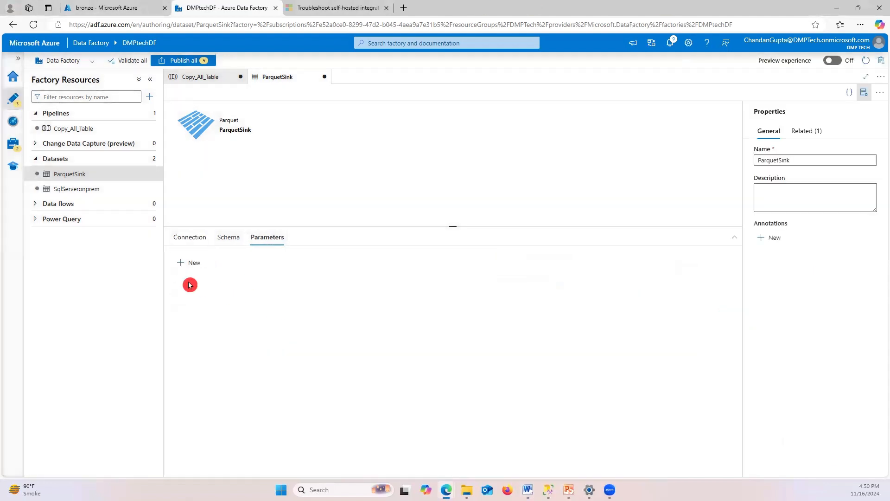
{"action": "left_click", "coordinate": [190, 238]}
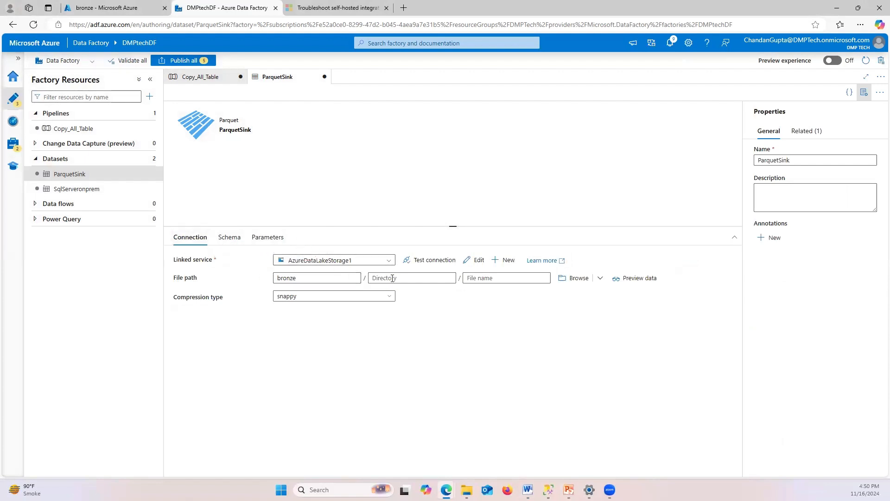
{"action": "left_click", "coordinate": [273, 247]}
{"action": "left_click", "coordinate": [273, 238]}
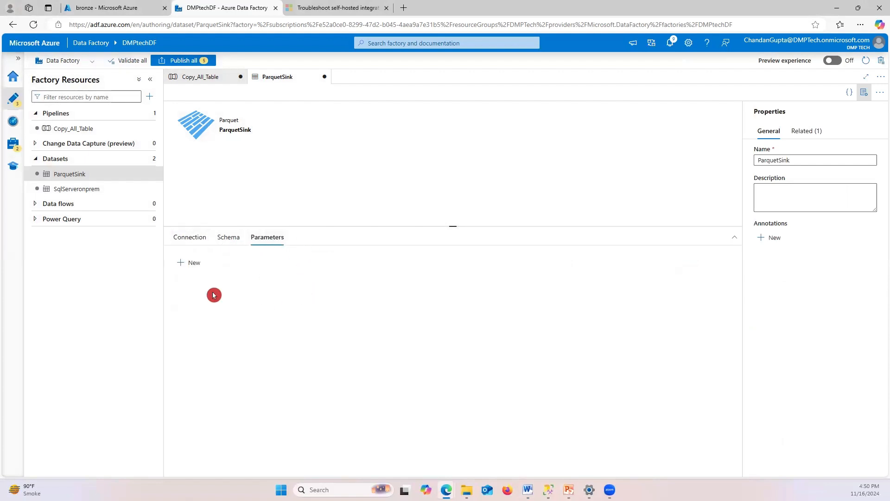
Add two dataset parameters named SchemaName and TableName, then return to Copy_All_Table
{"action": "left_click", "coordinate": [189, 262]}
{"action": "left_click", "coordinate": [188, 263]}
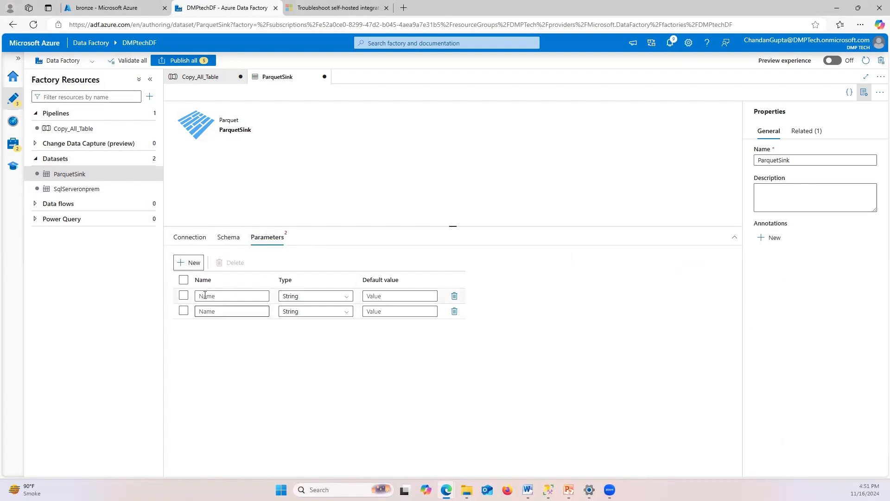
{"action": "left_click", "coordinate": [239, 293]}
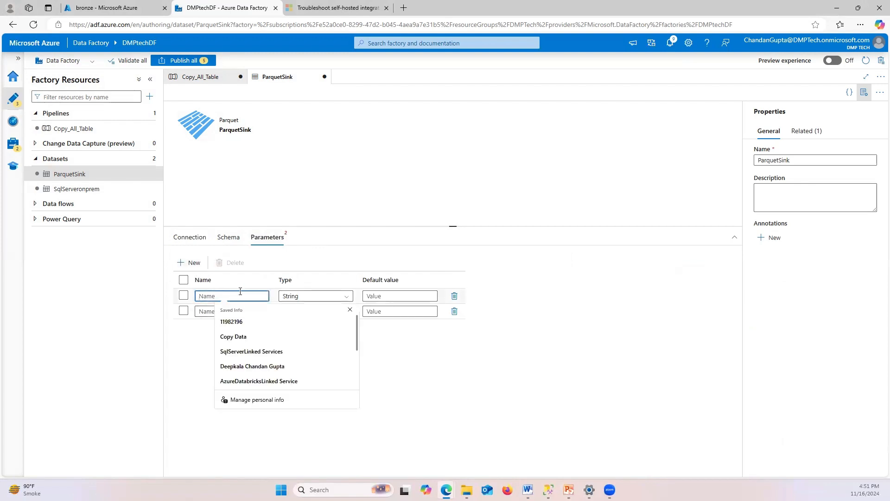
{"action": "type", "text": "SchemaN"}
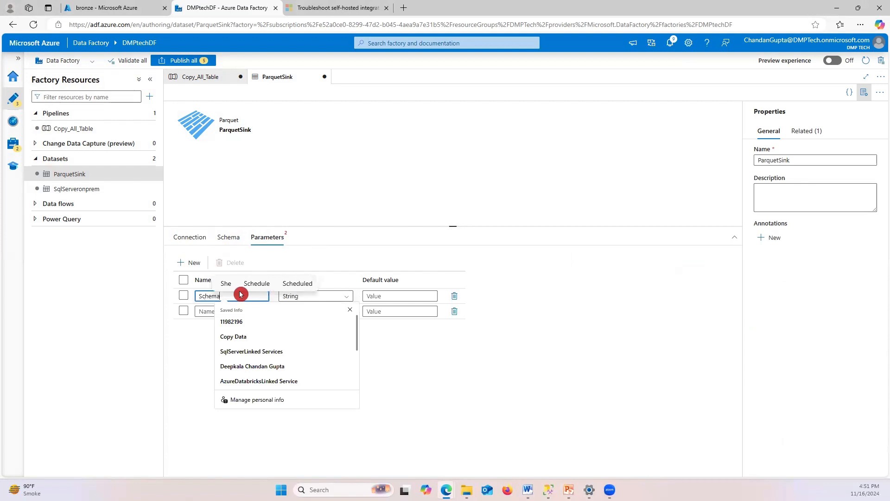
{"action": "type", "text": "ame"}
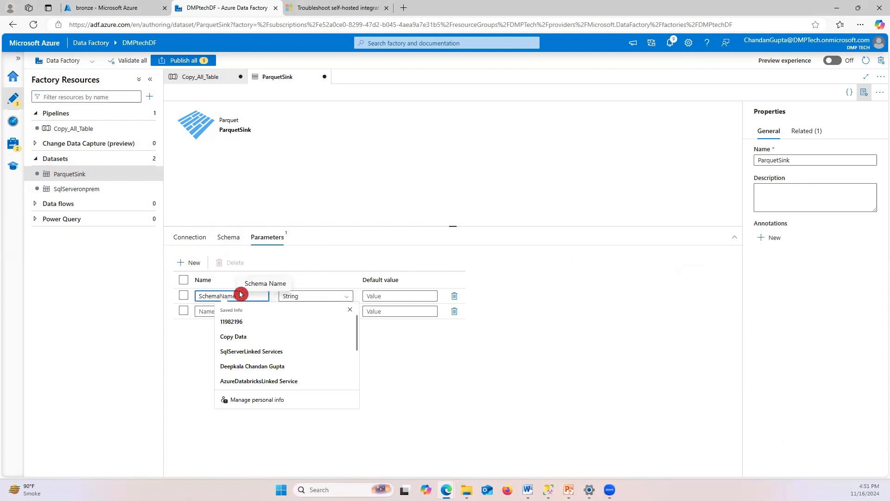
{"action": "left_click", "coordinate": [532, 354]}
{"action": "left_click", "coordinate": [246, 312]}
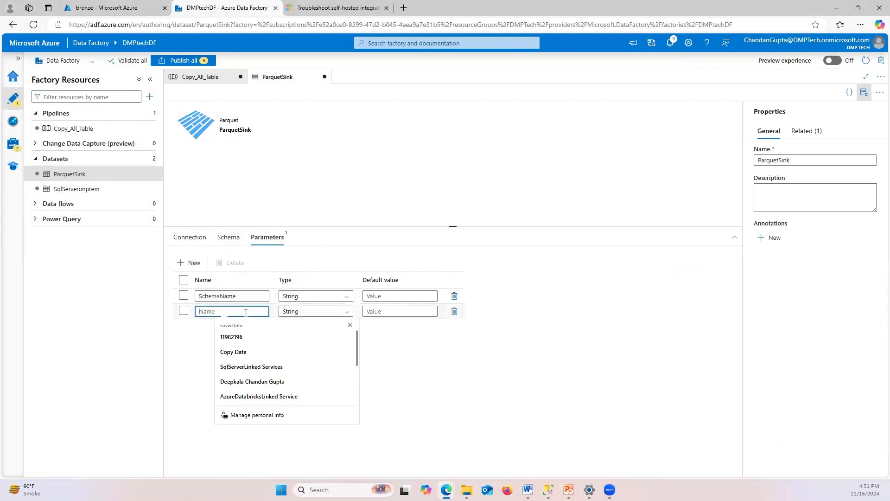
{"action": "type", "text": "Tabke"}
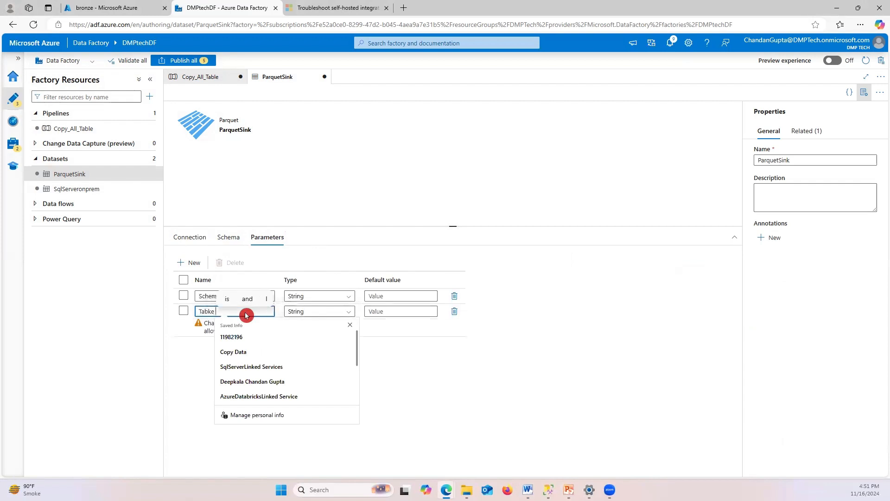
{"action": "key", "text": "BackSpace"}
{"action": "key", "text": "BackSpace"}
{"action": "type", "text": "le"}
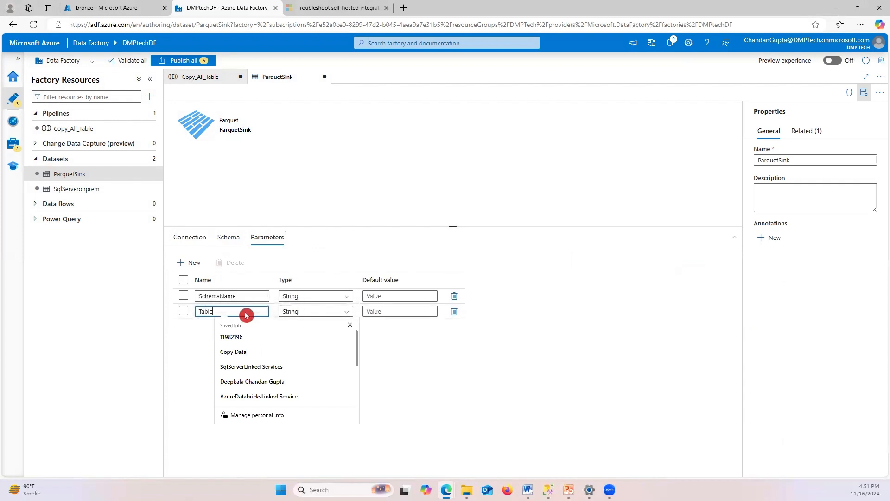
{"action": "type", "text": "Name"}
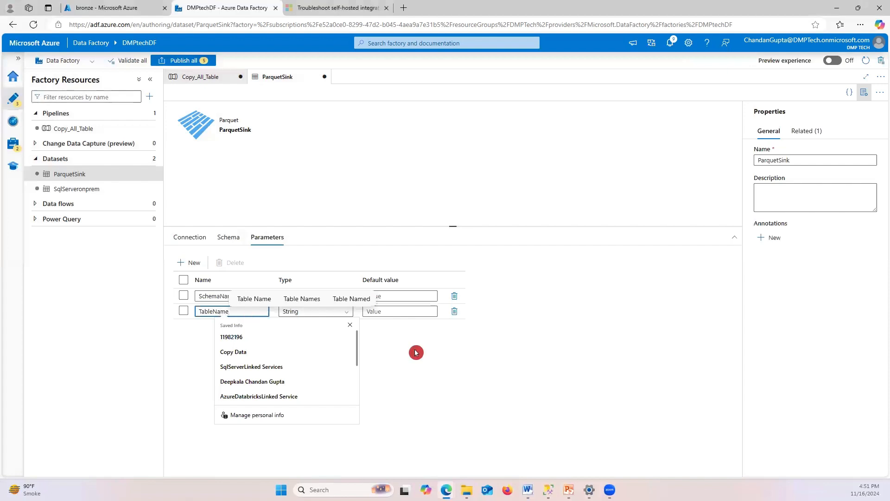
{"action": "left_click", "coordinate": [460, 344]}
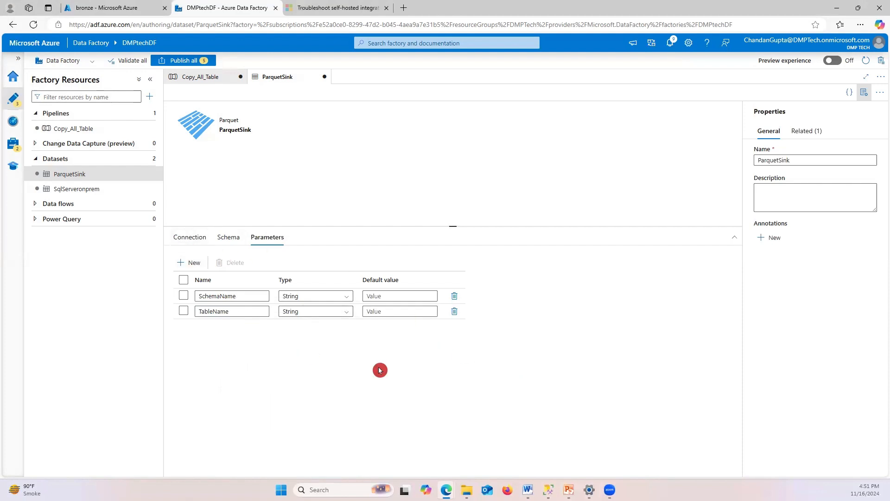
{"action": "left_click", "coordinate": [189, 238]}
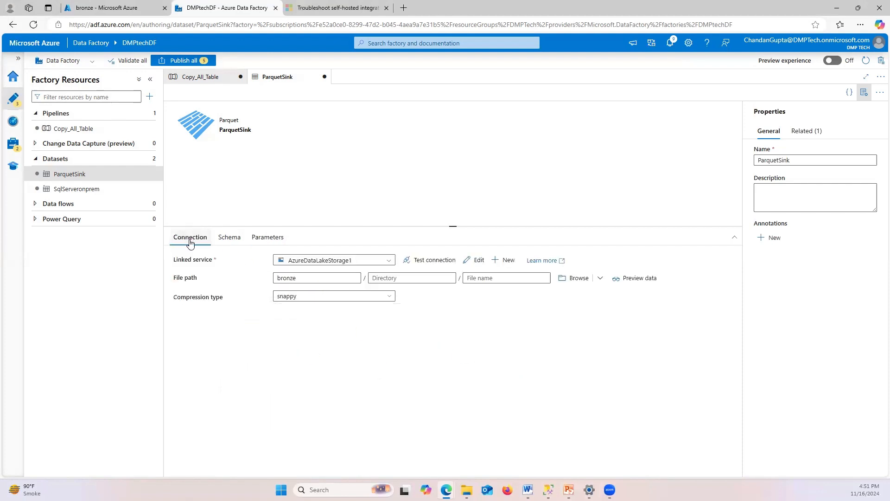
{"action": "left_click", "coordinate": [201, 79]}
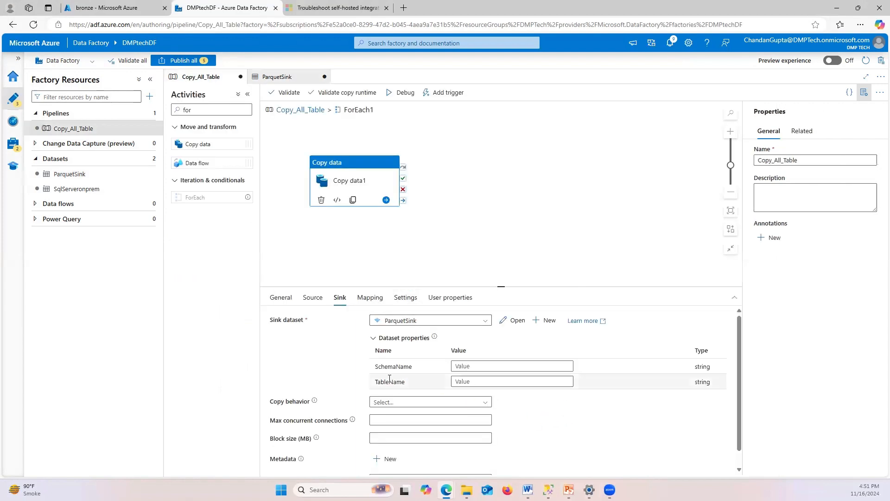
{"action": "left_click", "coordinate": [421, 391]}
{"action": "left_click", "coordinate": [489, 367]}
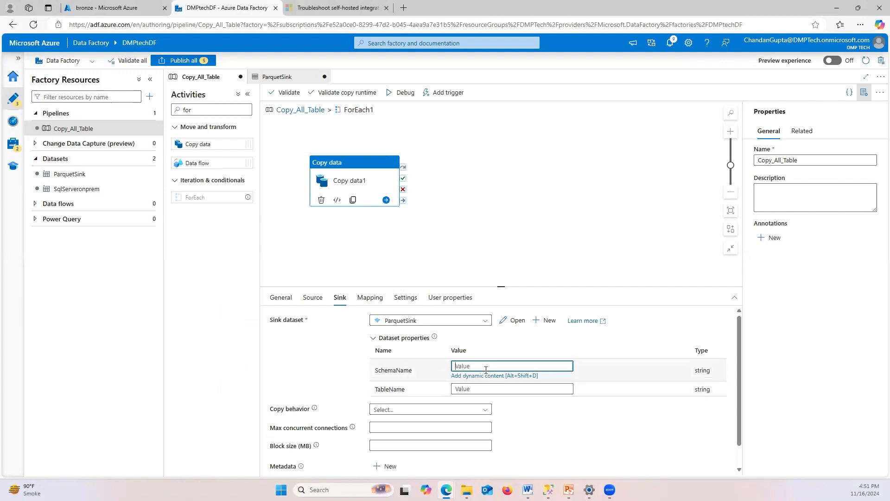
{"action": "left_click", "coordinate": [446, 374]}
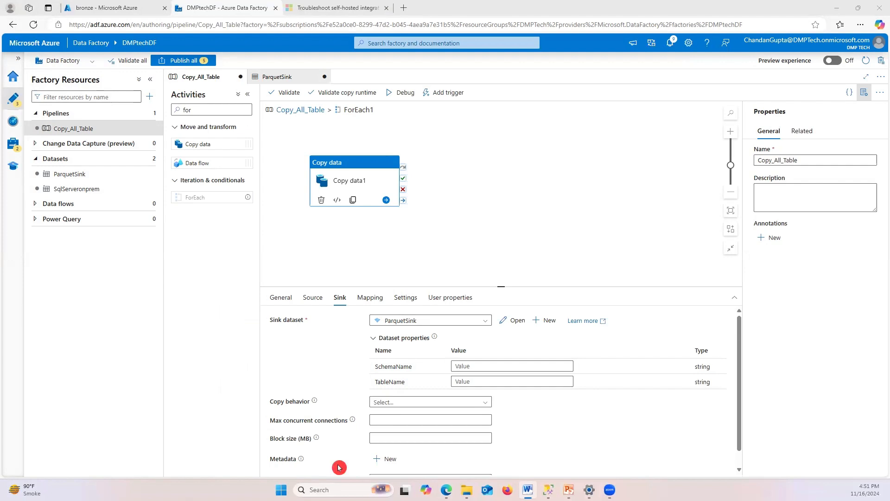
{"action": "left_click", "coordinate": [654, 414]}
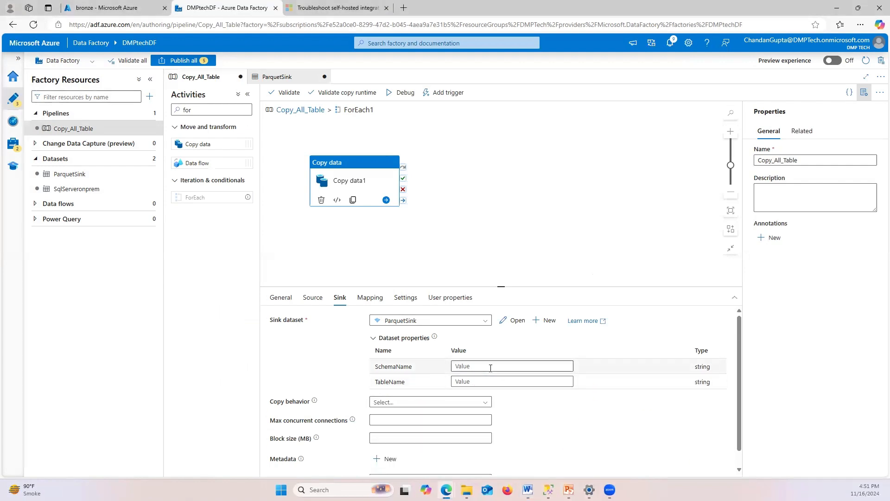
{"action": "left_click", "coordinate": [541, 368]}
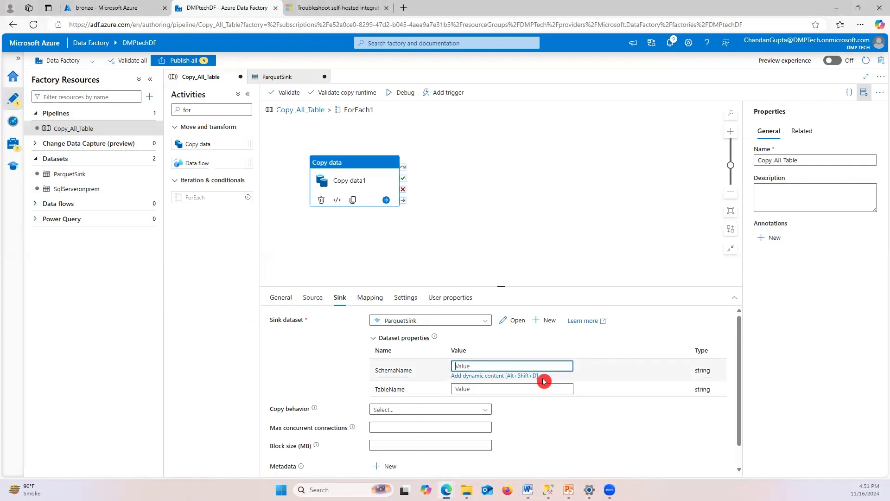
{"action": "left_click", "coordinate": [480, 376]}
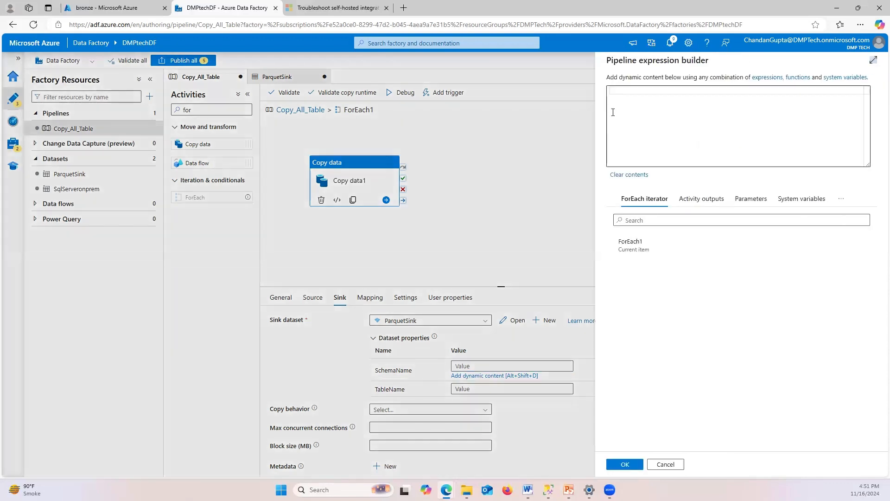
{"action": "left_click", "coordinate": [644, 96]}
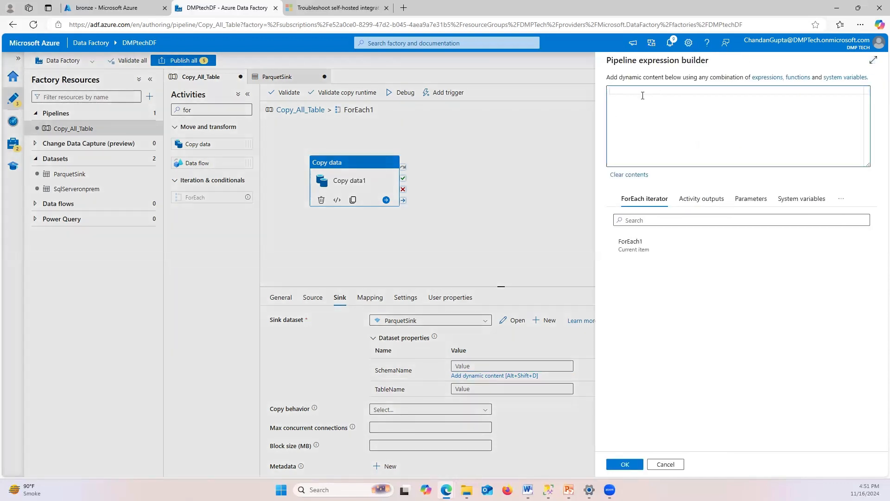
{"action": "type", "text": "@item"}
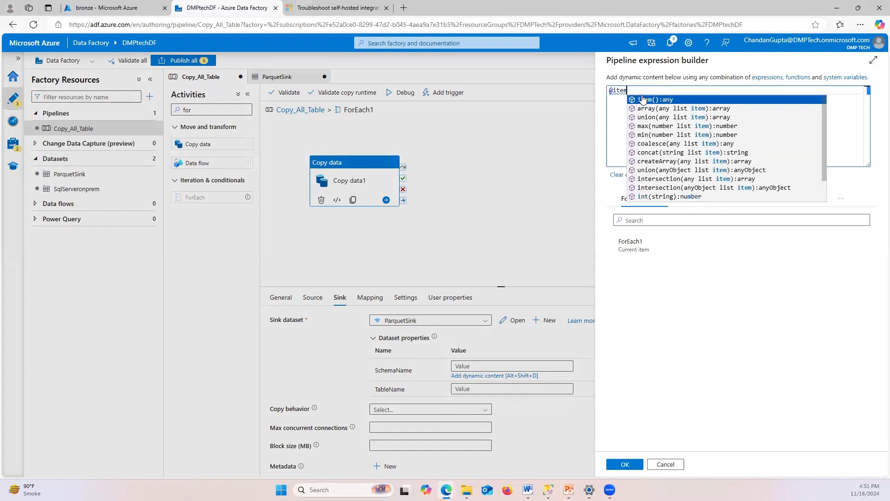
{"action": "type", "text": "()."}
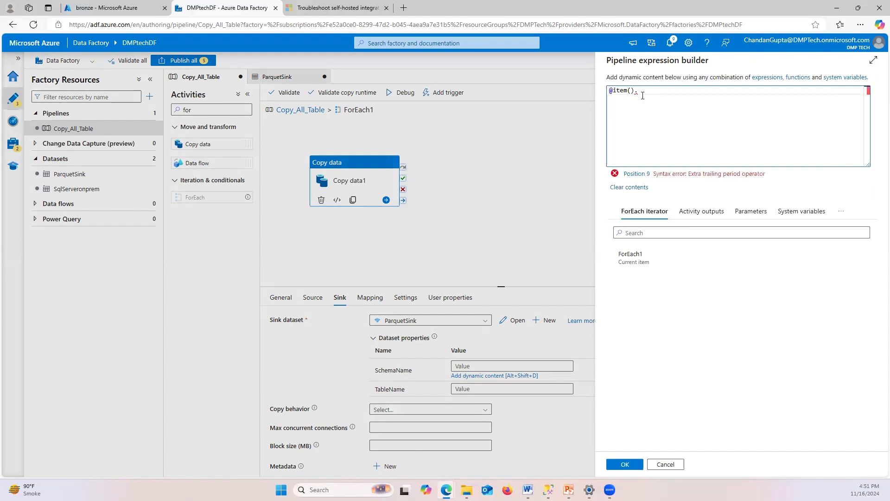
{"action": "type", "text": "Schema"}
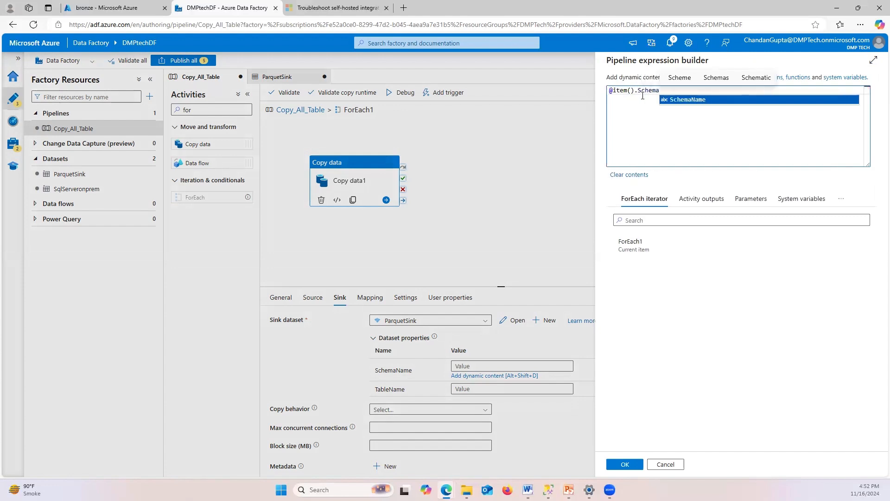
{"action": "key", "text": "Tab"}
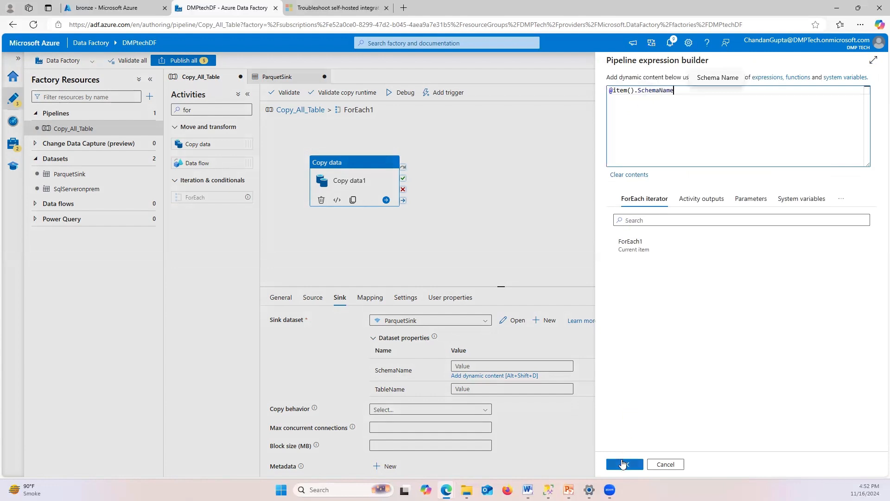
{"action": "left_click", "coordinate": [625, 464]}
{"action": "left_click", "coordinate": [499, 382]}
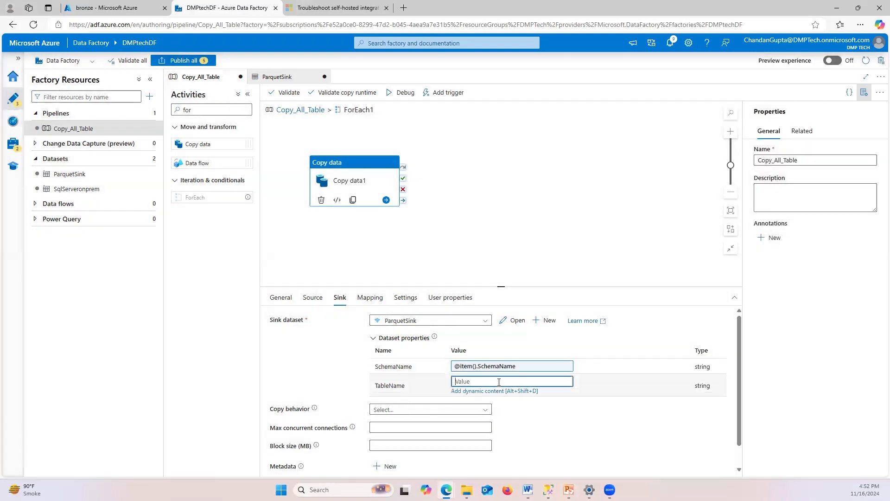
{"action": "left_click", "coordinate": [477, 392]}
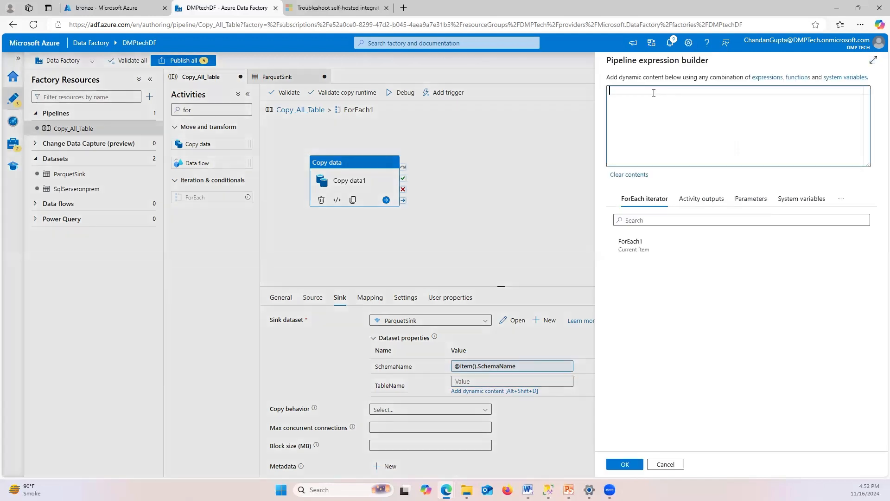
{"action": "type", "text": "@"}
{"action": "left_click", "coordinate": [654, 92]}
{"action": "type", "text": "item"}
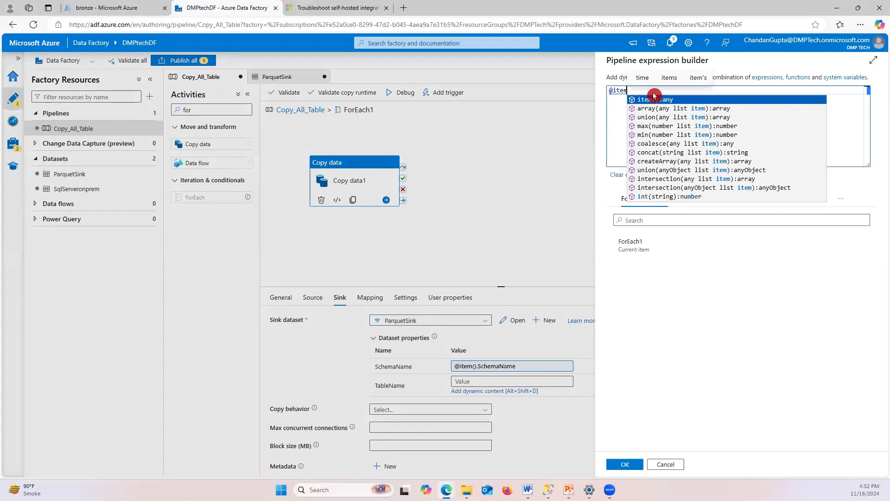
{"action": "type", "text": "()"}
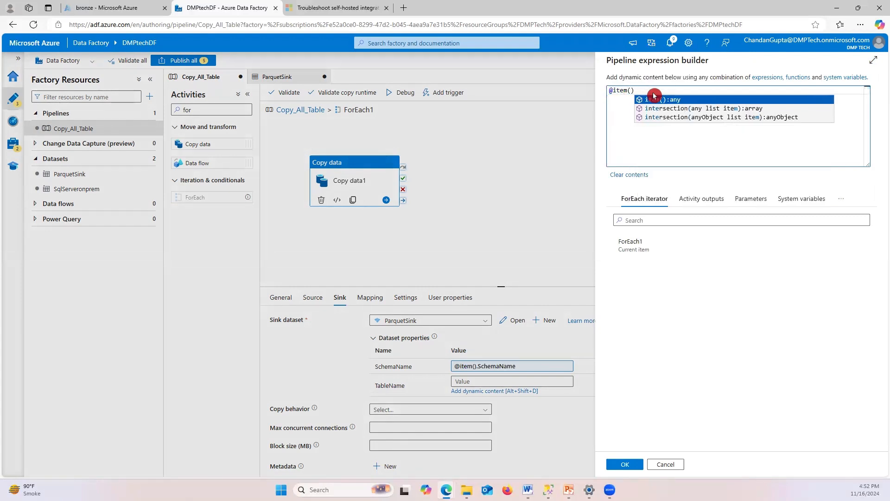
{"action": "type", "text": "."}
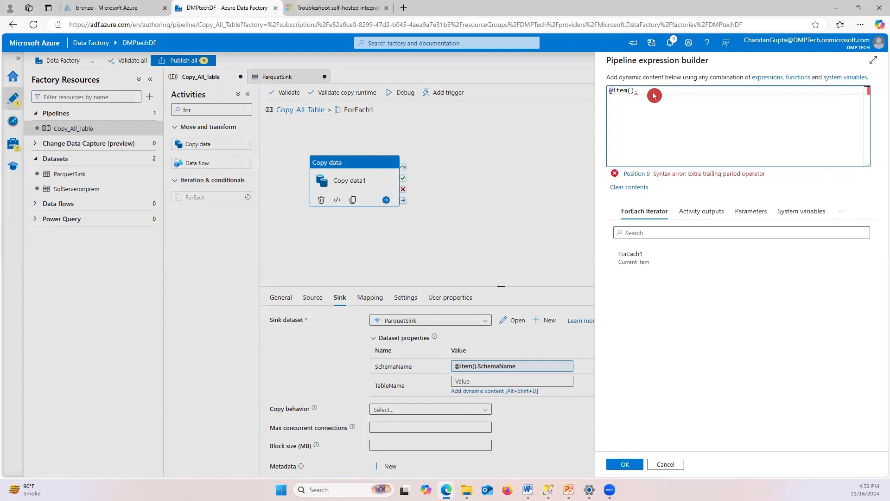
{"action": "type", "text": "Ta"}
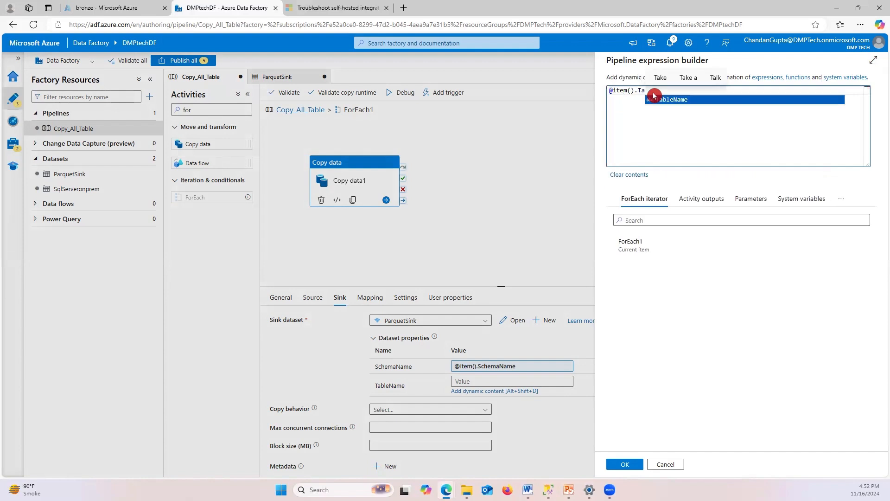
{"action": "left_click", "coordinate": [654, 96]}
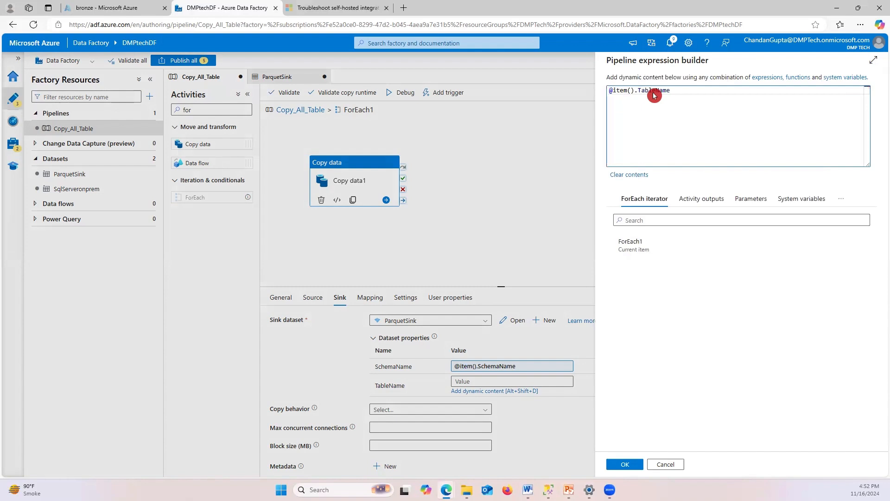
{"action": "left_click", "coordinate": [625, 465]}
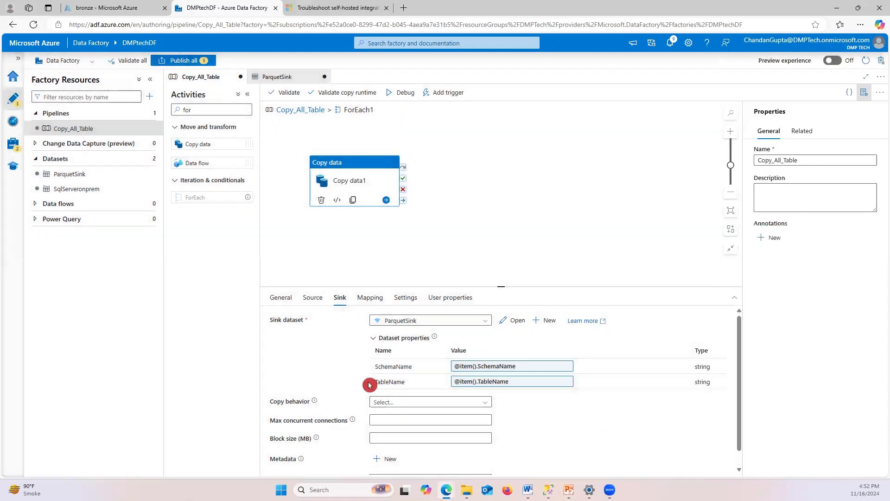
{"action": "key", "text": "alt+Tab"}
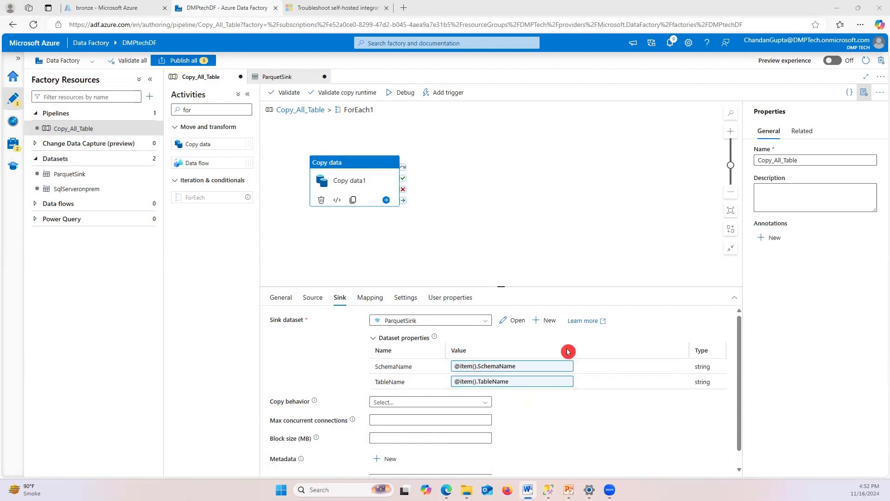
{"action": "scroll", "coordinate": [515, 348], "scroll_direction": "down", "scroll_amount": 1}
{"action": "scroll", "coordinate": [513, 345], "scroll_direction": "up", "scroll_amount": 1}
Set ParquetSink's directory to concat(dataset().Schemaname,'/',dataset().TableName) as dynamic content
{"action": "left_click", "coordinate": [514, 320]}
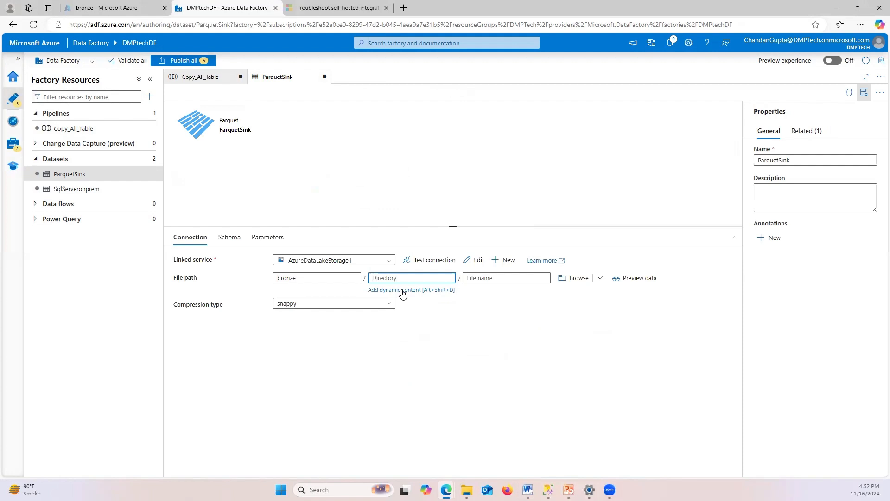
{"action": "left_click", "coordinate": [423, 290]}
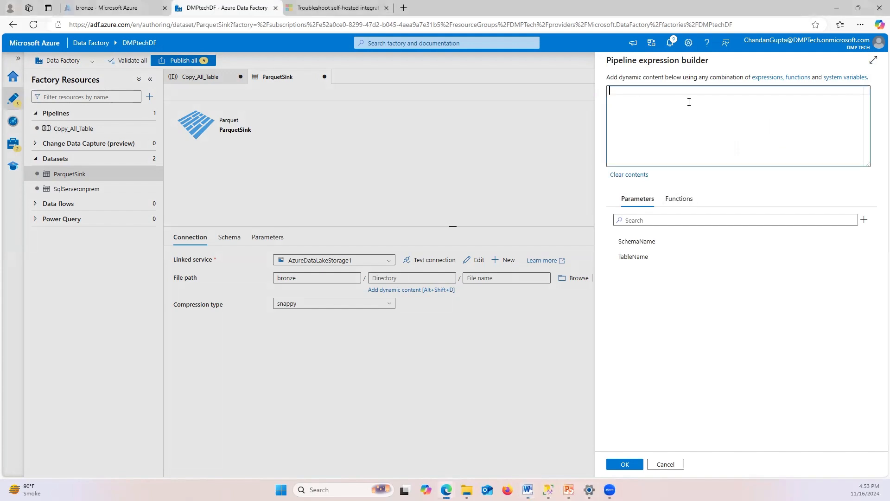
{"action": "type", "text": "@{concat(dataset().Schemaname, '/', dataset().TableName)}"}
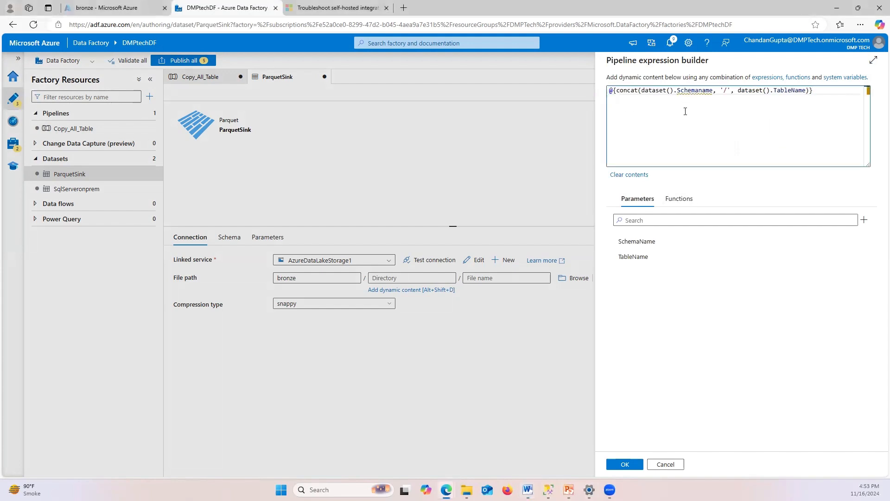
{"action": "left_click", "coordinate": [622, 464]}
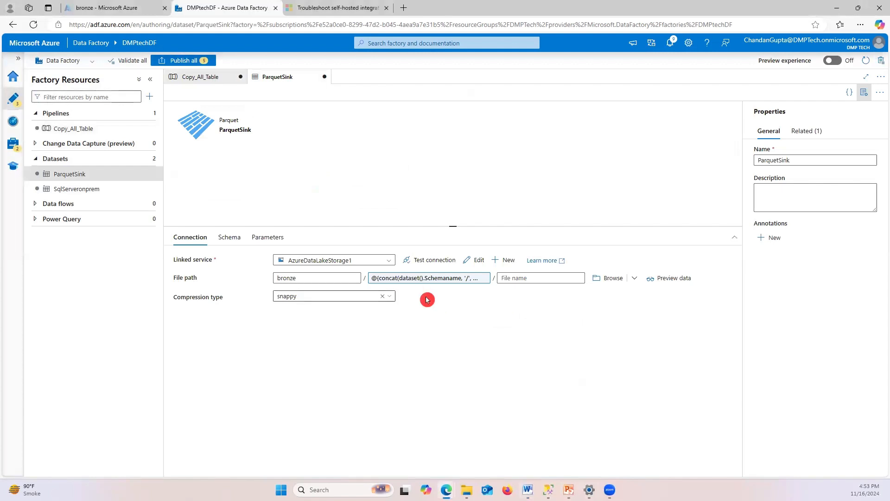
{"action": "key", "text": "alt+Tab"}
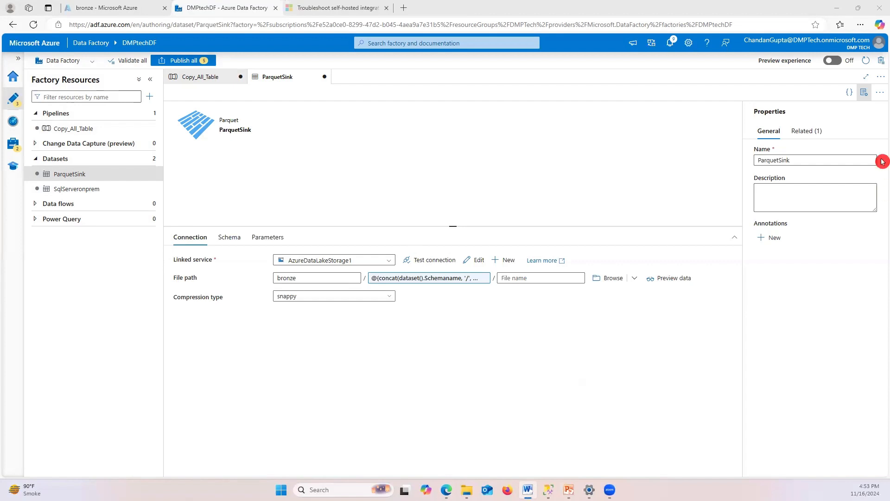
Paste the concat expression into the file name and trim it down to dataset().TableName
{"action": "left_click", "coordinate": [537, 277]}
{"action": "left_click", "coordinate": [522, 290]}
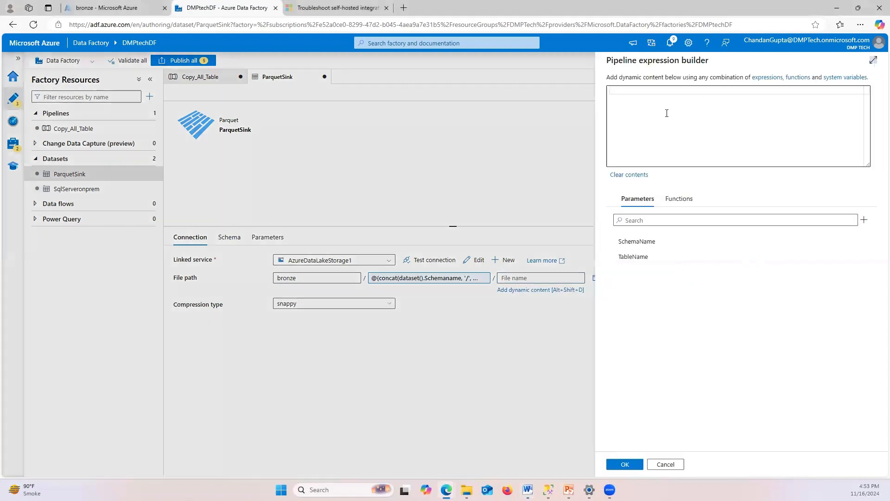
{"action": "type", "text": "@{concat(dataset().Schemaname, '/', dataset().TableName)}"}
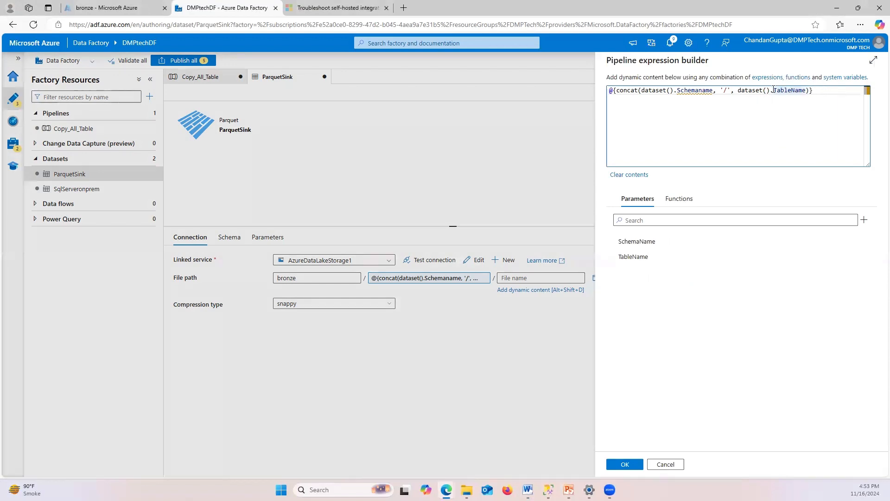
{"action": "left_click_drag", "start_coordinate": [737, 92], "coordinate": [675, 93]}
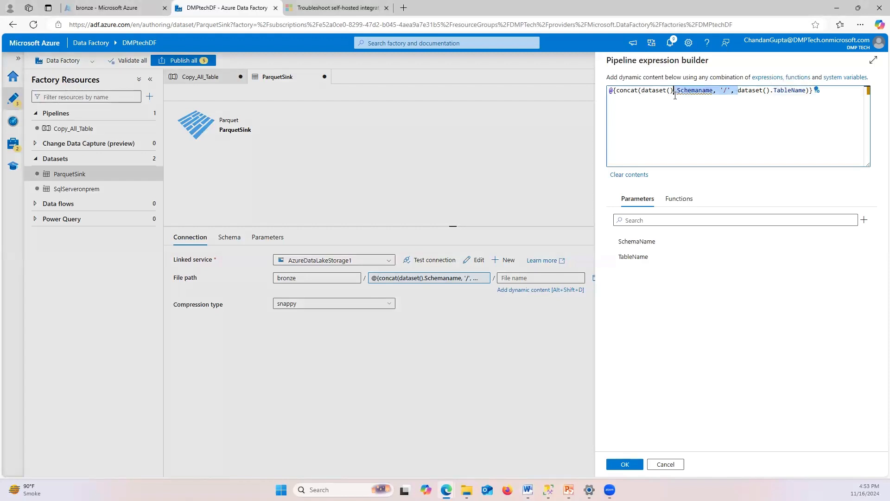
{"action": "left_click", "coordinate": [678, 94], "text": "shift"}
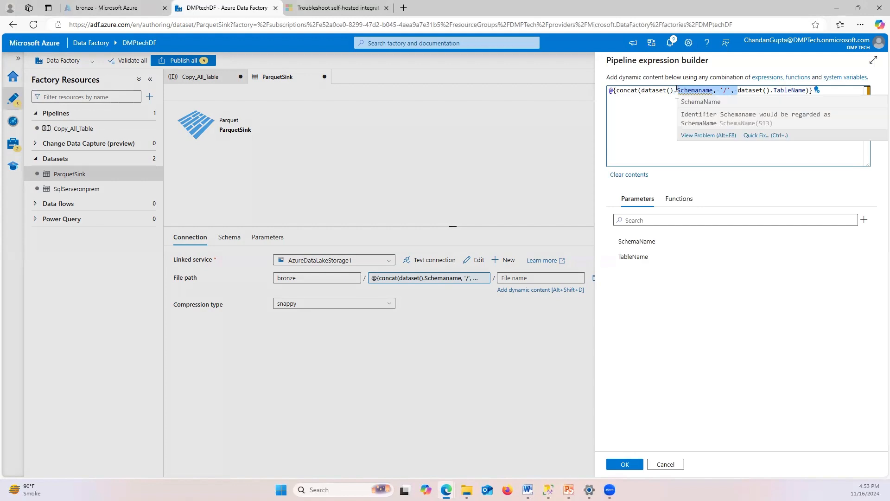
{"action": "key", "text": "BackSpace"}
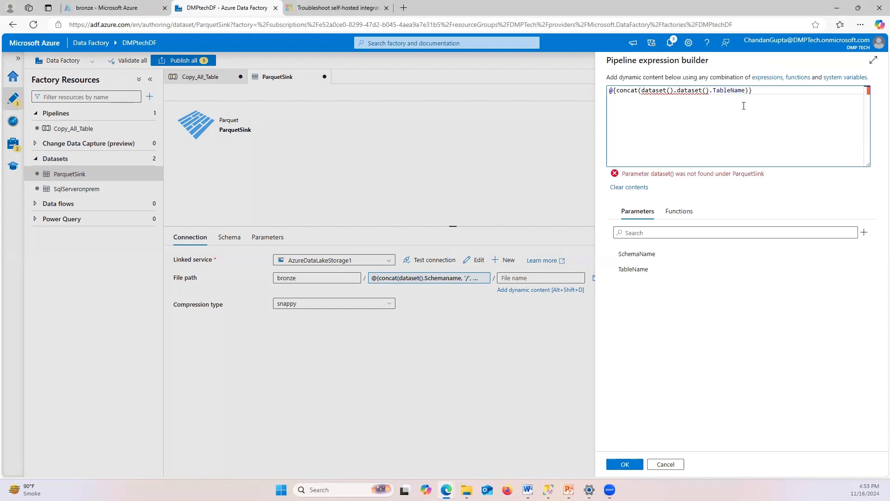
{"action": "left_click_drag", "start_coordinate": [709, 90], "coordinate": [677, 90]}
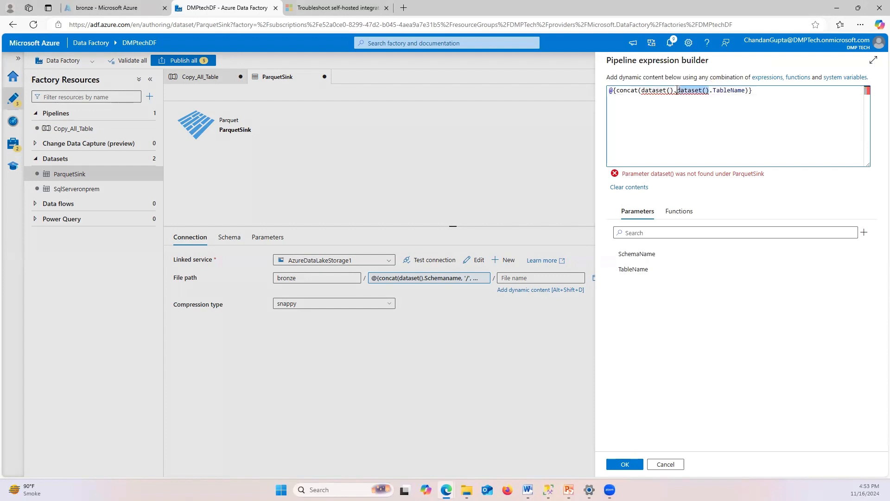
{"action": "key", "text": "BackSpace"}
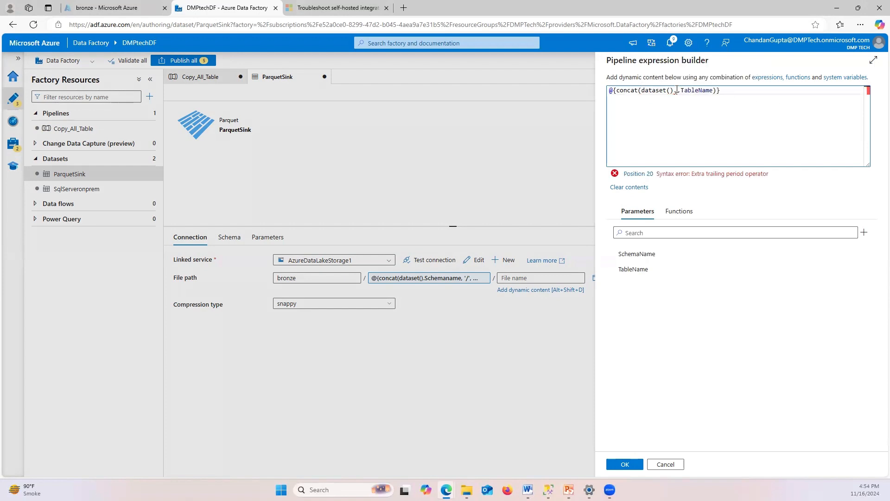
{"action": "key", "text": "BackSpace"}
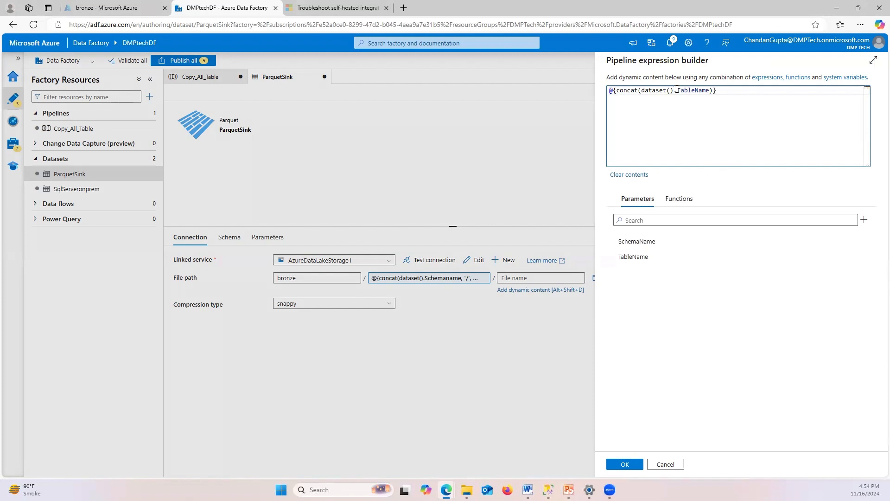
Finish the file name as @{concat(dataset().TableName,'.Parquet')} and confirm it
{"action": "left_click", "coordinate": [712, 90]}
{"action": "type", "text": ","}
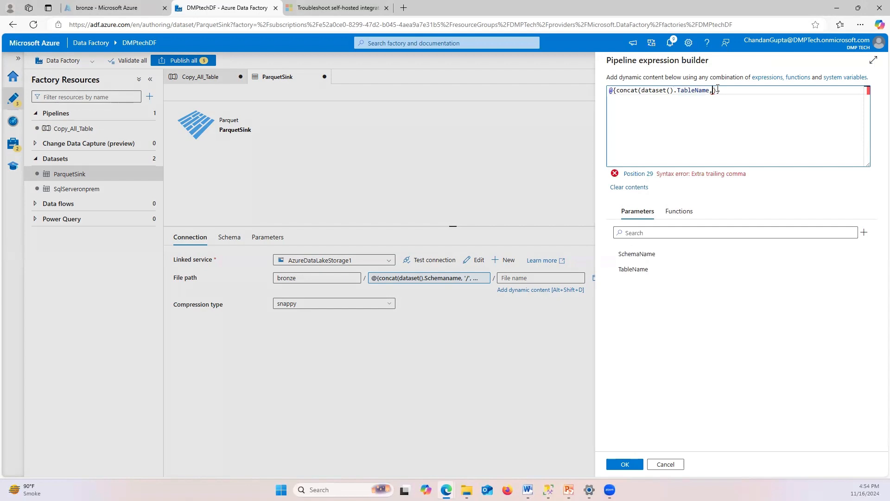
{"action": "left_click", "coordinate": [718, 90]}
{"action": "type", "text": "p"}
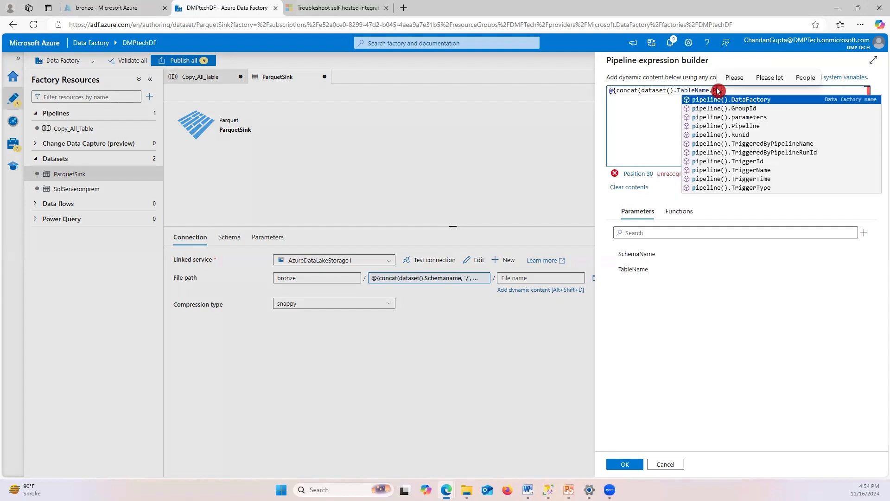
{"action": "type", "text": "a"}
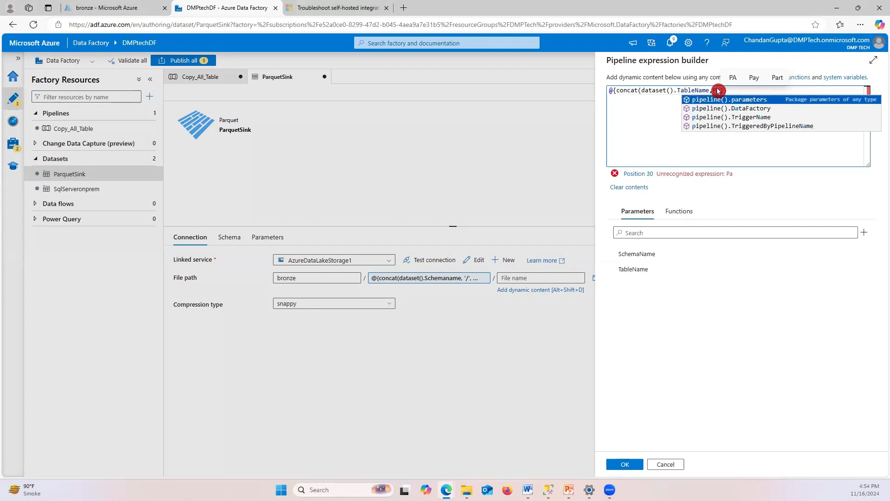
{"action": "type", "text": "r"}
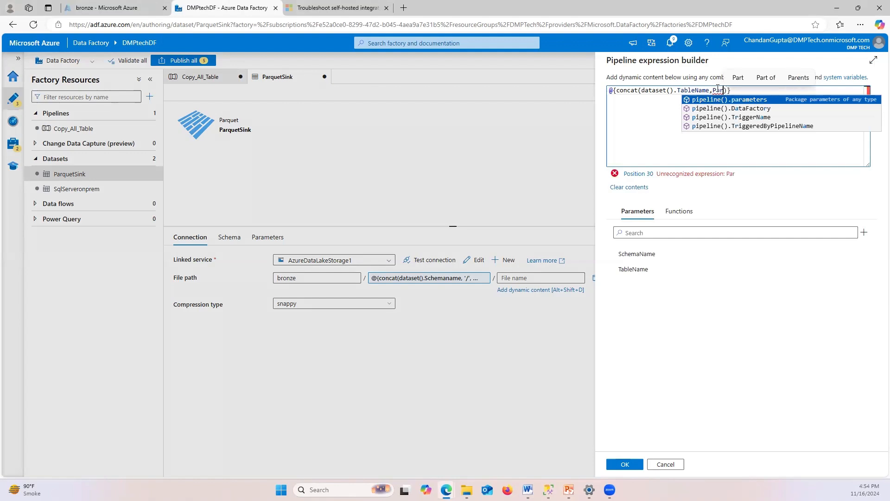
{"action": "type", "text": "quet"}
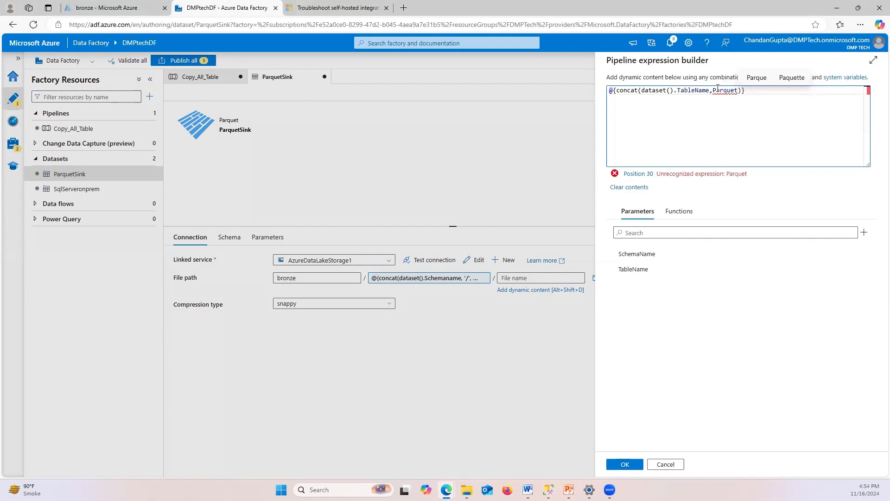
{"action": "left_click", "coordinate": [719, 90]}
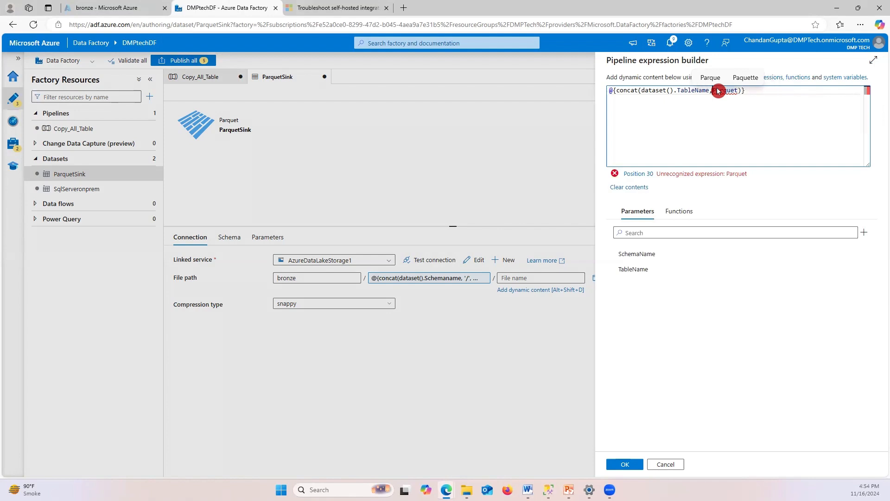
{"action": "type", "text": "'."}
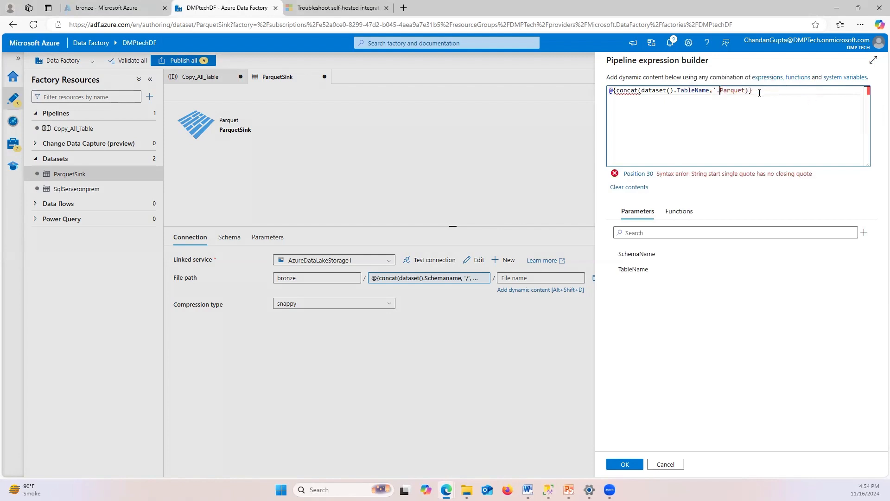
{"action": "left_click", "coordinate": [746, 89]}
{"action": "type", "text": "'"}
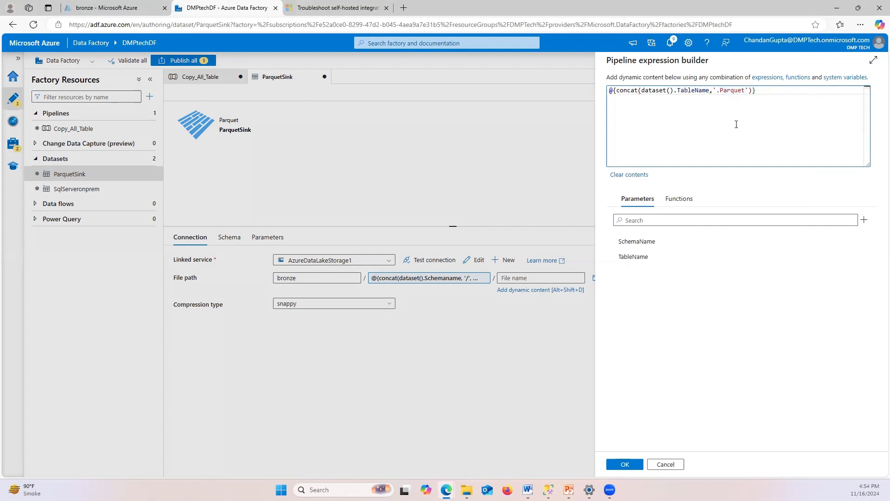
{"action": "left_click", "coordinate": [604, 366]}
{"action": "left_click", "coordinate": [619, 464]}
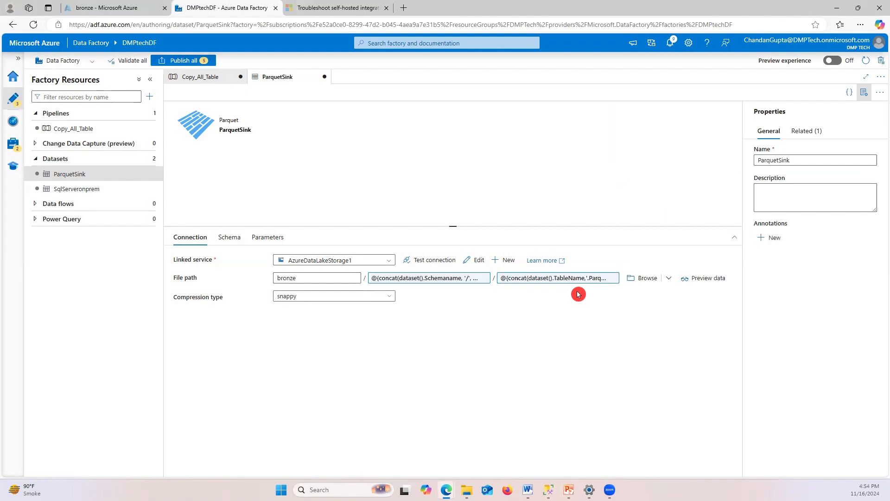
Return to the top level of the Copy_All_Table pipeline
{"action": "key", "text": "alt+Tab"}
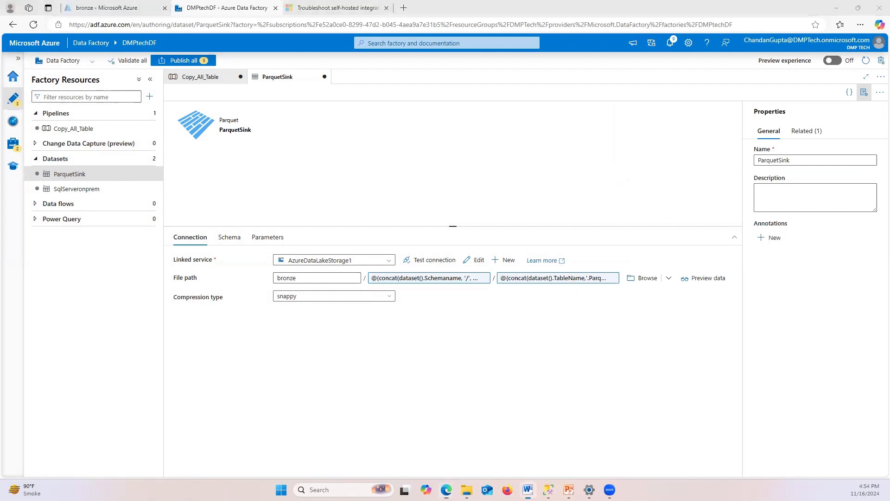
{"action": "left_click", "coordinate": [193, 80]}
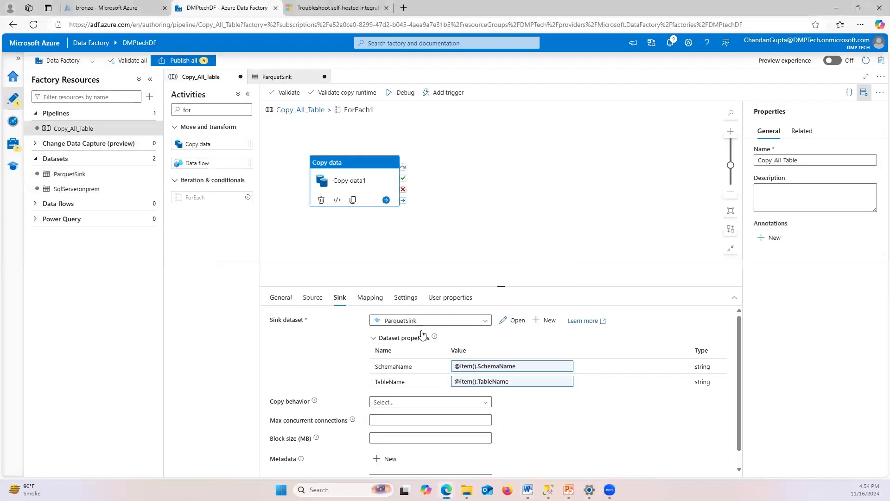
{"action": "scroll", "coordinate": [422, 320], "scroll_direction": "down", "scroll_amount": 2}
{"action": "scroll", "coordinate": [501, 398], "scroll_direction": "up", "scroll_amount": 1}
{"action": "left_click", "coordinate": [334, 83]}
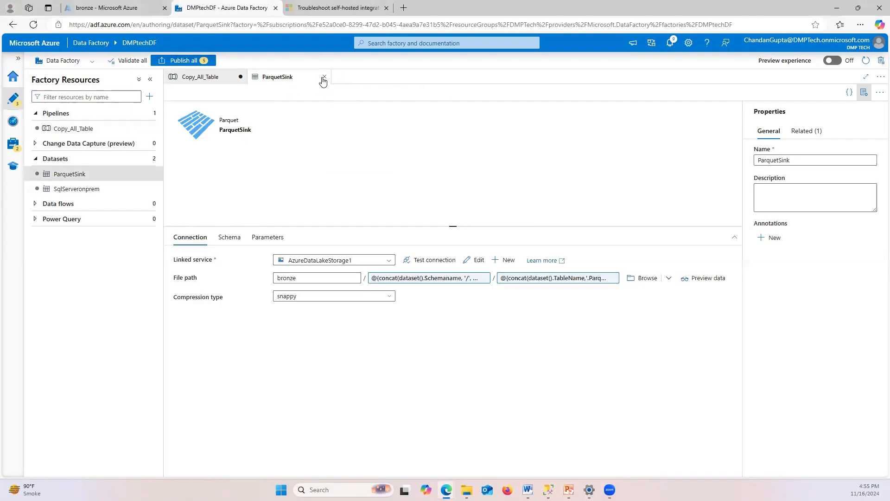
{"action": "left_click", "coordinate": [195, 78]}
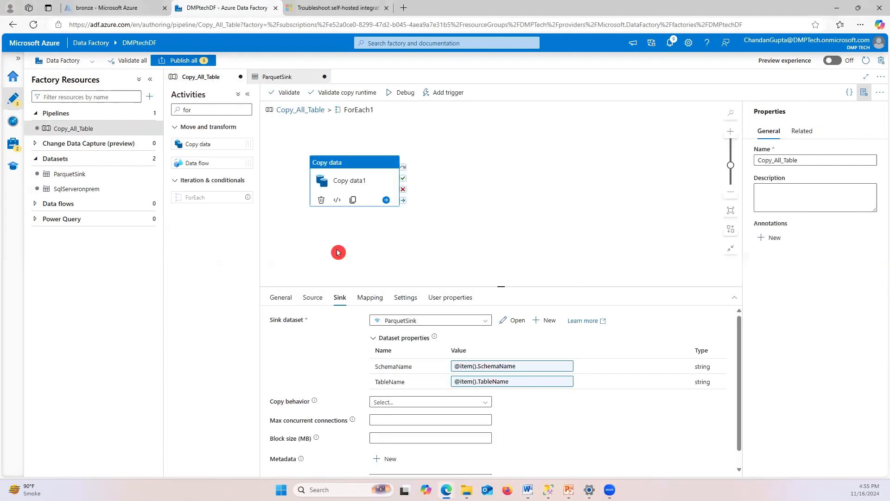
{"action": "left_click", "coordinate": [290, 110]}
Select ForEach1 and bring up its Settings to edit the Items field
{"action": "left_click", "coordinate": [488, 122]}
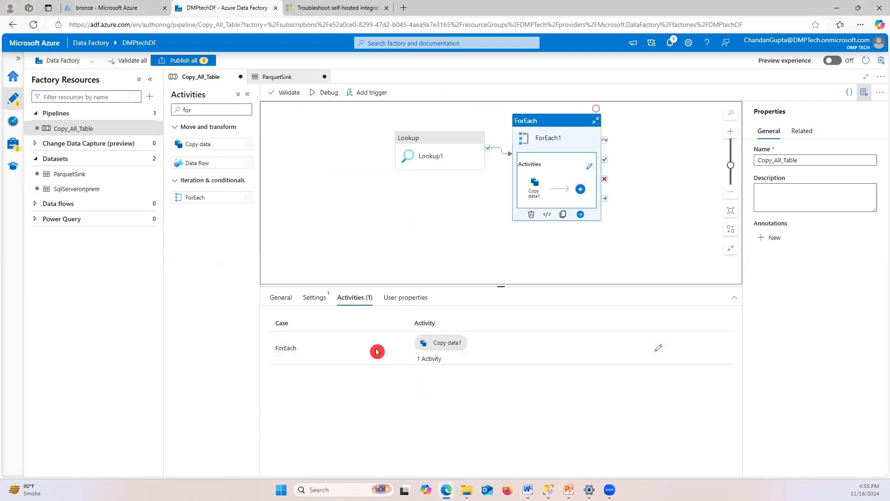
{"action": "left_click", "coordinate": [315, 298]}
{"action": "left_click", "coordinate": [397, 337]}
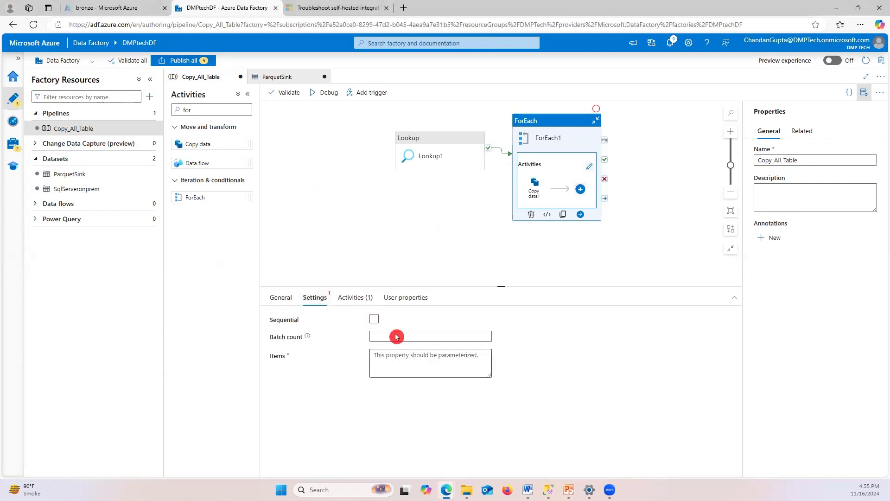
{"action": "left_click", "coordinate": [354, 297]}
{"action": "left_click", "coordinate": [361, 355]}
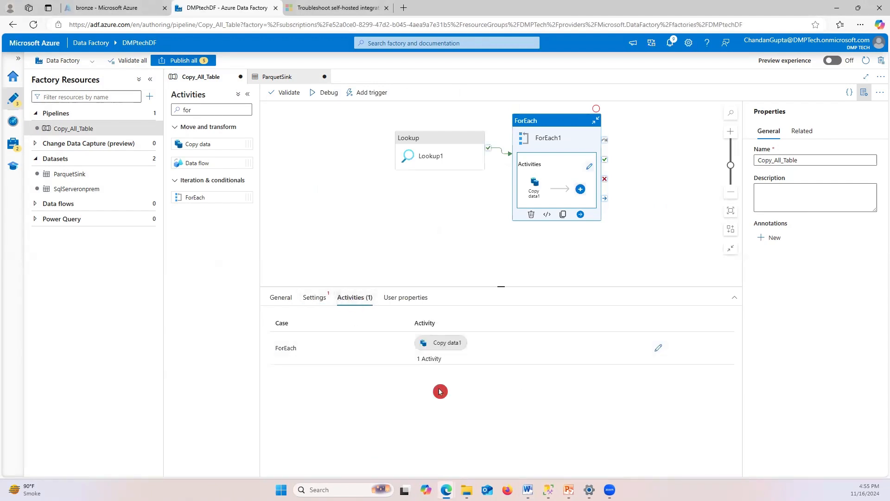
{"action": "left_click", "coordinate": [315, 299]}
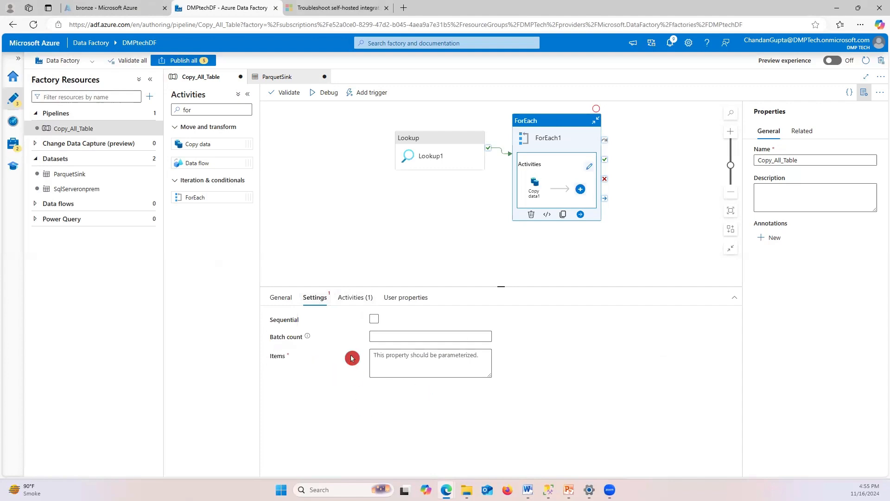
{"action": "left_click", "coordinate": [431, 358]}
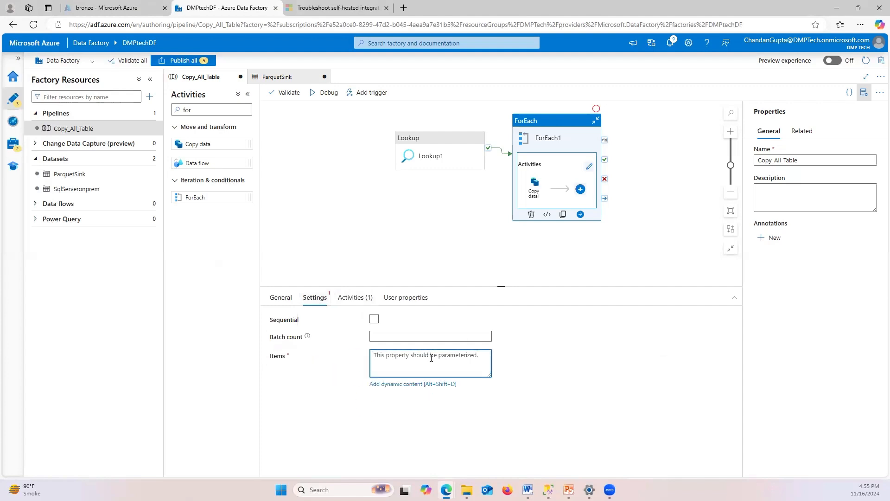
{"action": "left_click", "coordinate": [397, 384]}
{"action": "left_click", "coordinate": [625, 93]}
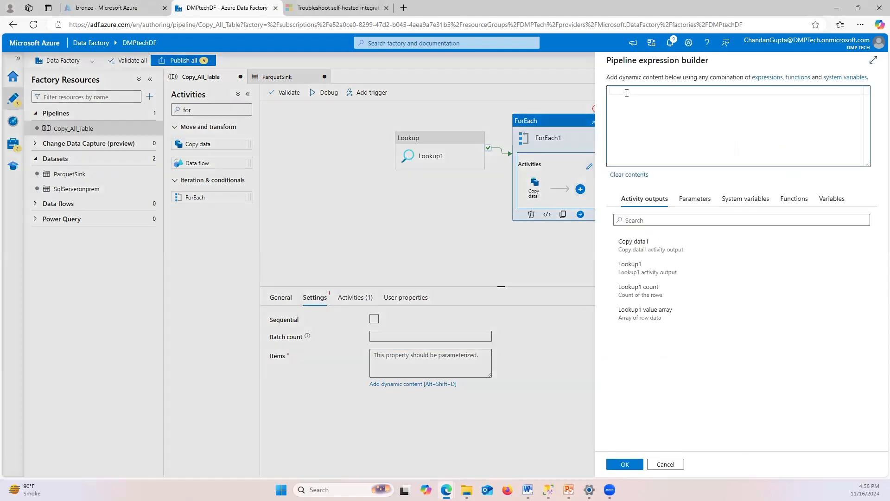
{"action": "left_click", "coordinate": [519, 126]}
{"action": "key", "text": "alt+Tab"}
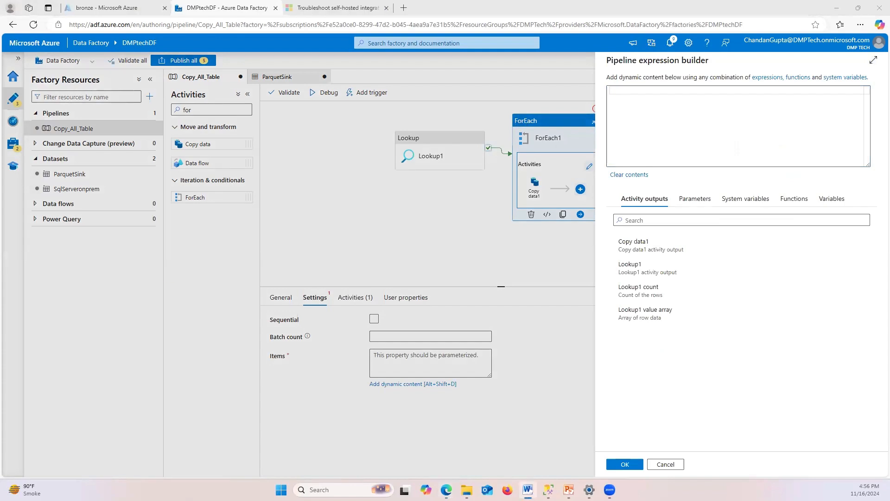
{"action": "left_click", "coordinate": [638, 89]}
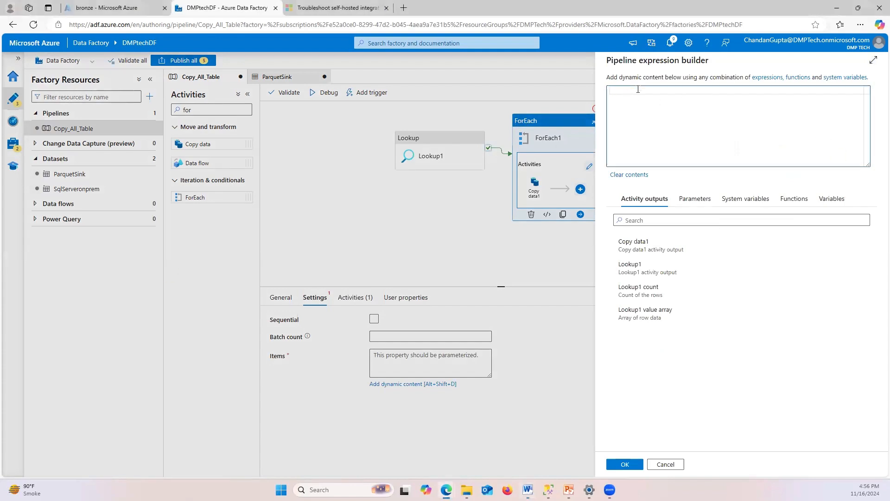
{"action": "type", "text": "@acti"}
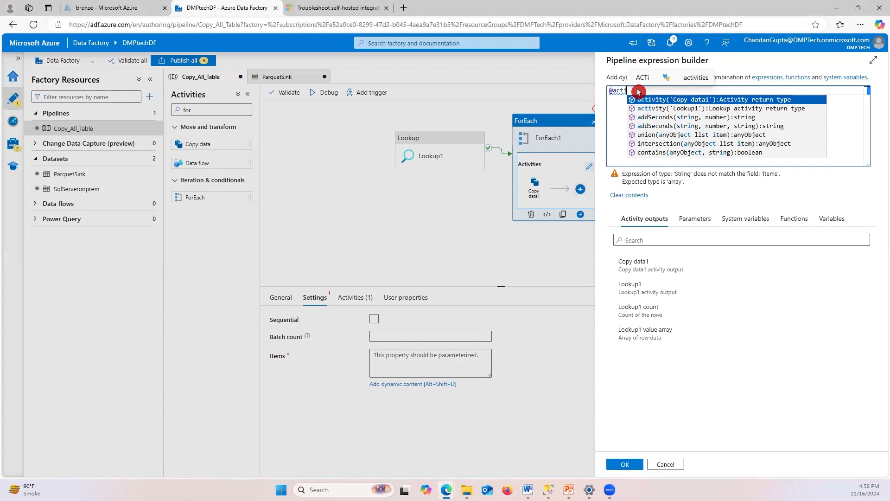
{"action": "type", "text": "vity"}
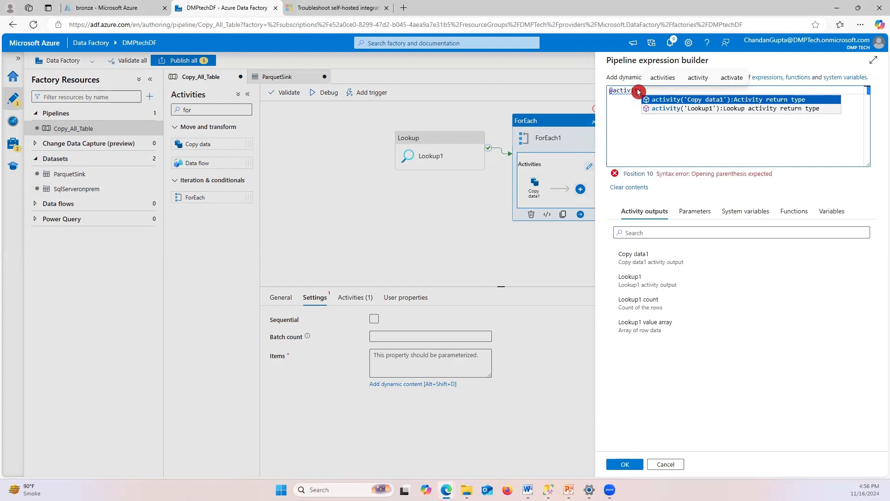
{"action": "type", "text": "("}
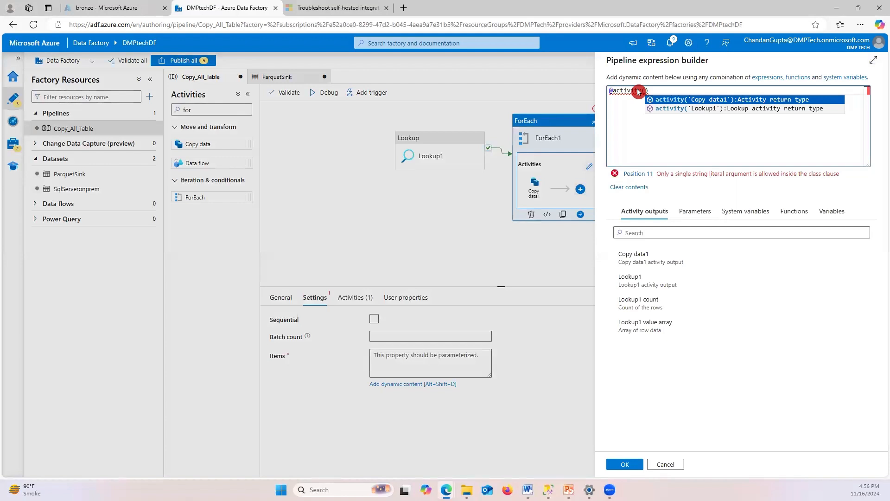
{"action": "type", "text": "Loo"}
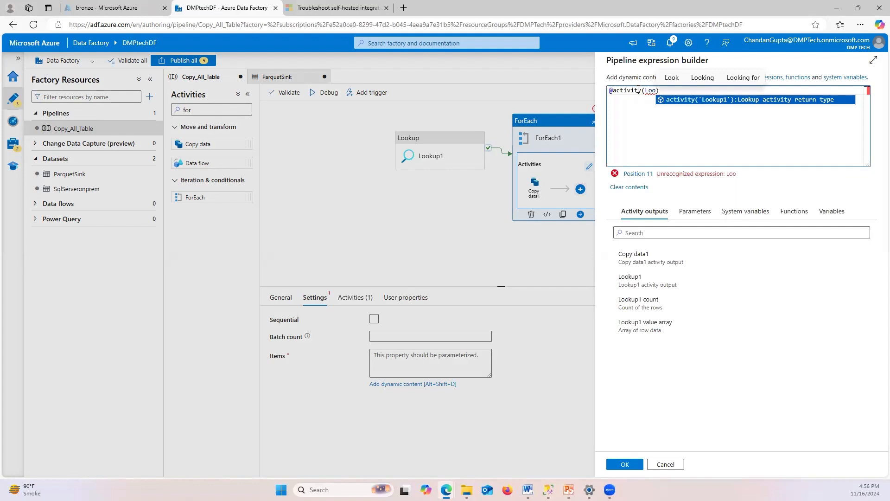
{"action": "key", "text": "Return"}
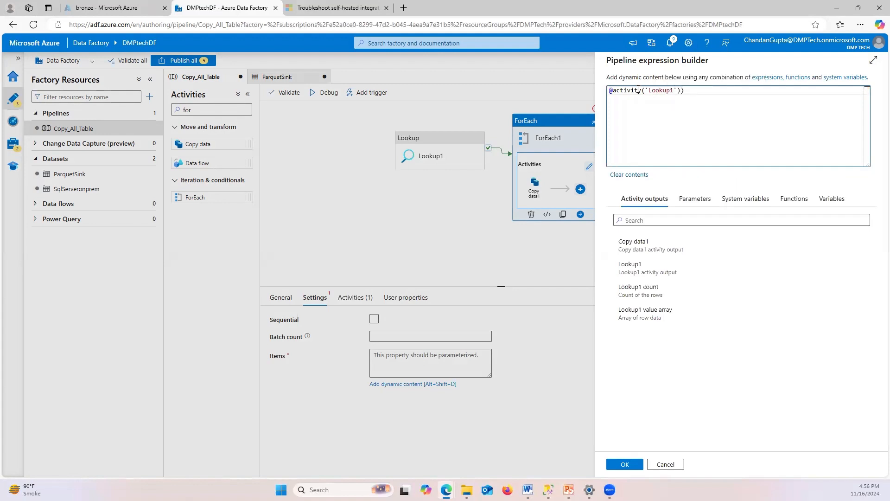
{"action": "type", "text": ".out"}
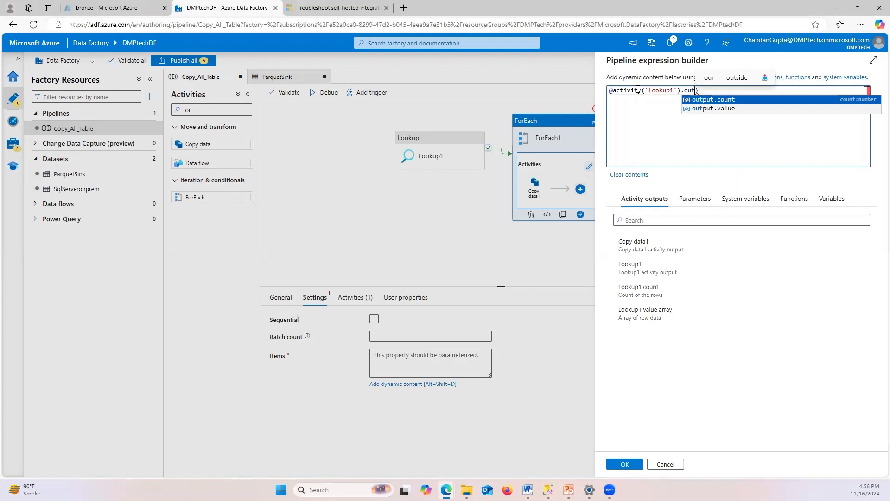
{"action": "key", "text": "Down"}
{"action": "key", "text": "Return"}
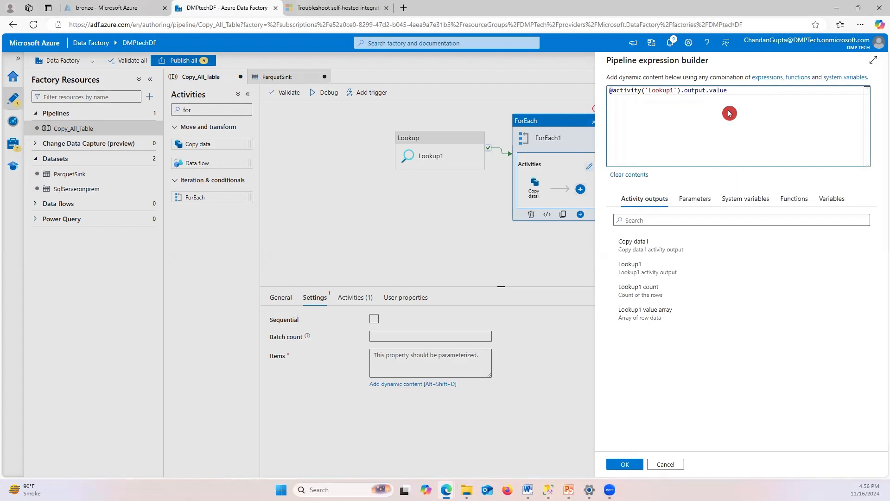
{"action": "left_click", "coordinate": [626, 465]}
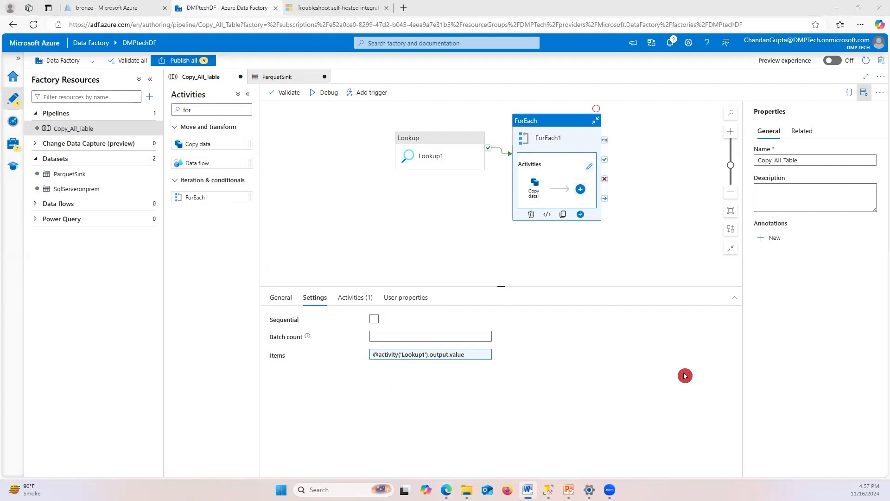
Start a debug run, then navigate into ForEach1 to inspect Copy data1's source
{"action": "left_click", "coordinate": [469, 254]}
{"action": "left_click", "coordinate": [325, 93]}
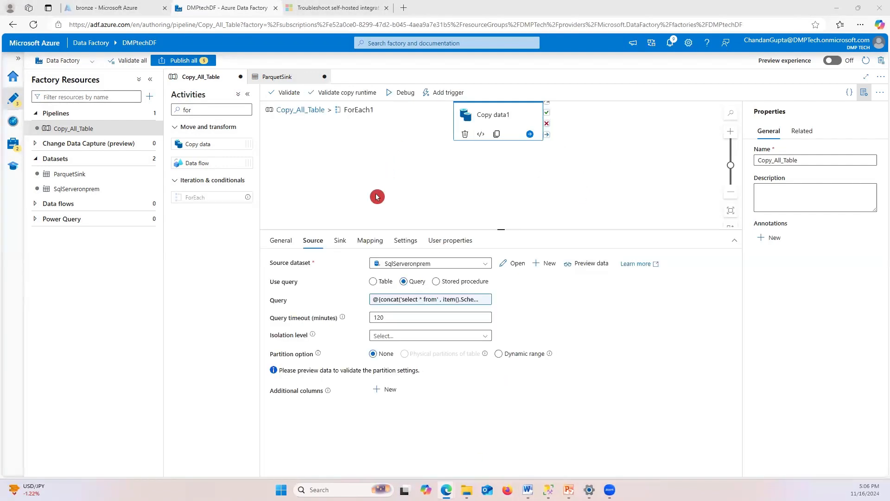
{"action": "left_click", "coordinate": [439, 301]}
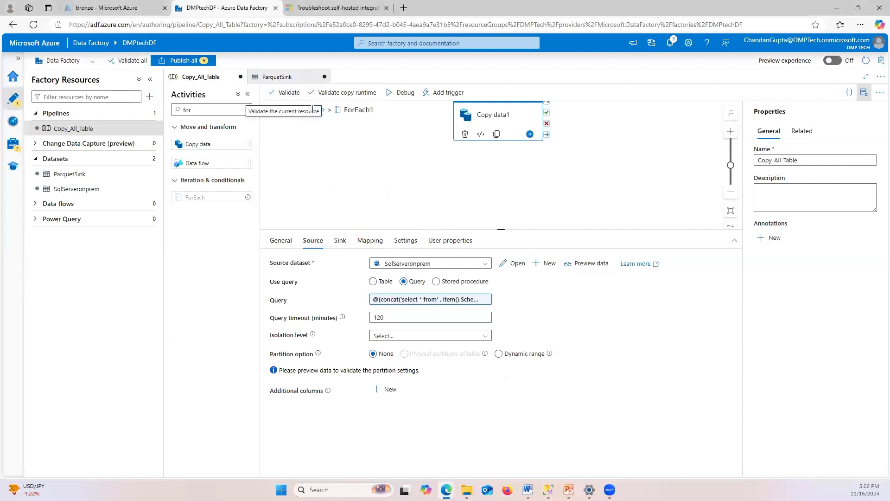
{"action": "left_click", "coordinate": [364, 149]}
{"action": "left_click", "coordinate": [303, 111]}
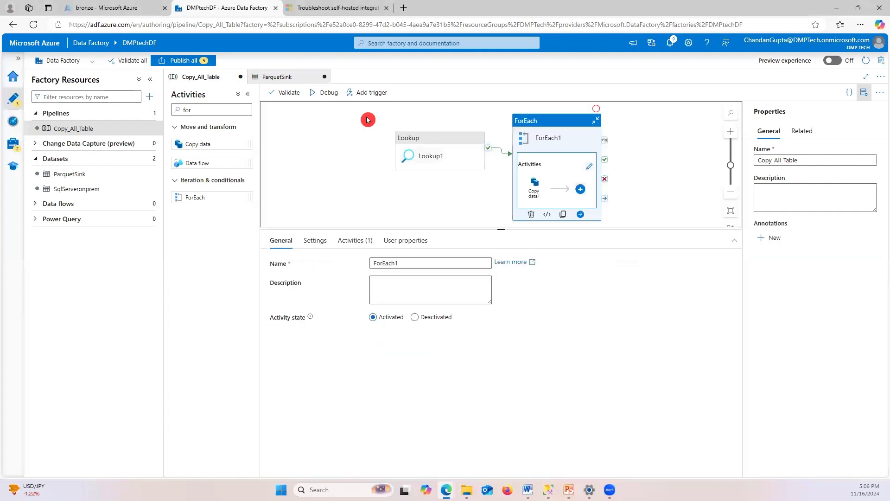
{"action": "left_click", "coordinate": [444, 148]}
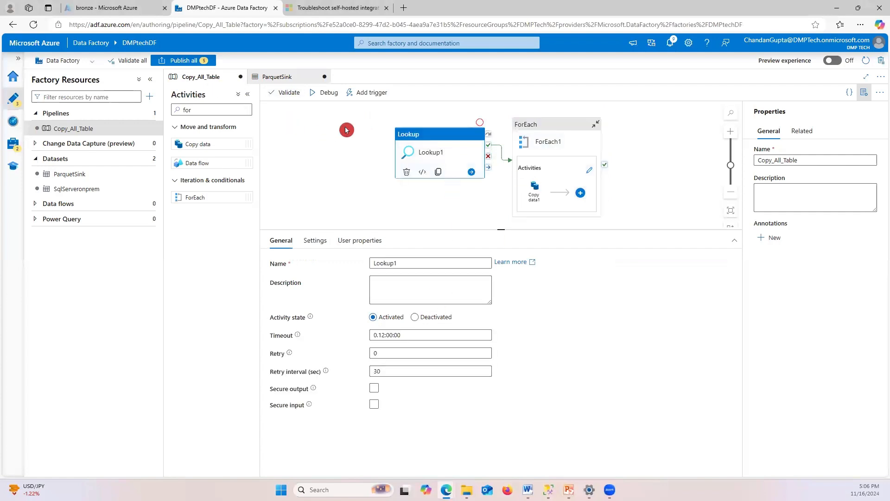
{"action": "left_click", "coordinate": [560, 133]}
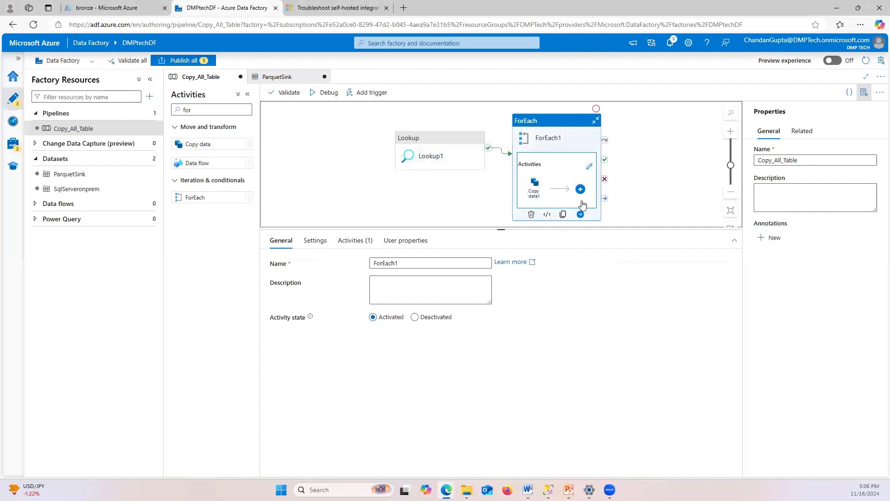
{"action": "left_click", "coordinate": [590, 166]}
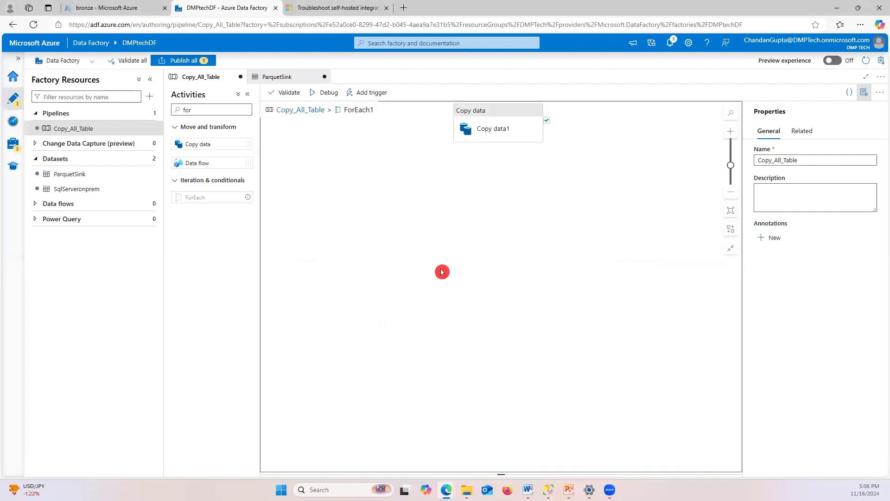
{"action": "left_click", "coordinate": [511, 114]}
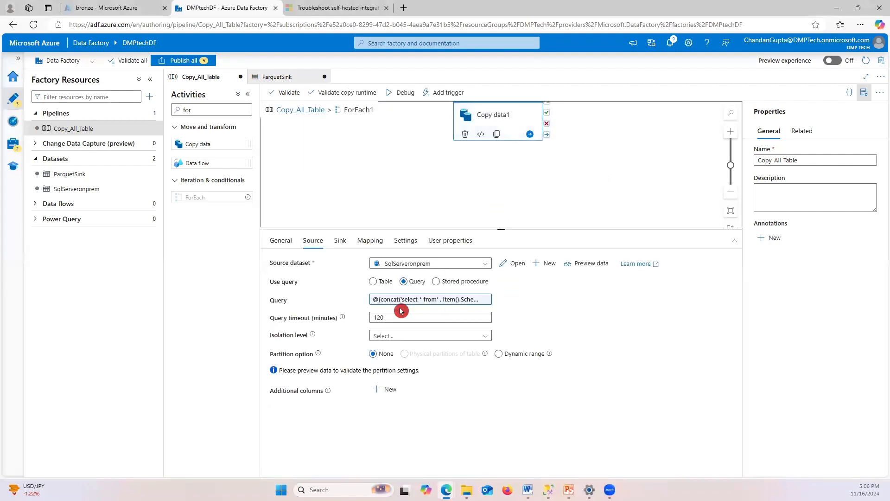
Remove the stray space before the comma in the source query and debug Copy_All_Table again
{"action": "left_click", "coordinate": [468, 300]}
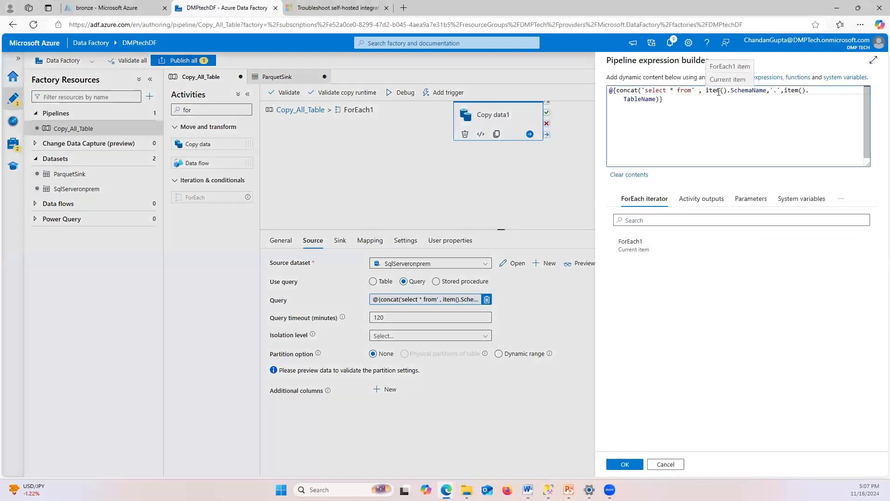
{"action": "key", "text": "Left"}
{"action": "key", "text": "BackSpace"}
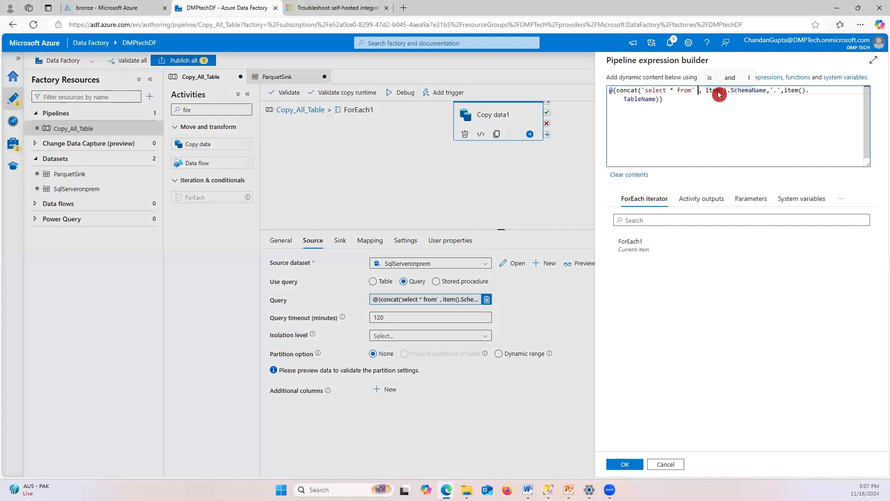
{"action": "left_click", "coordinate": [624, 463]}
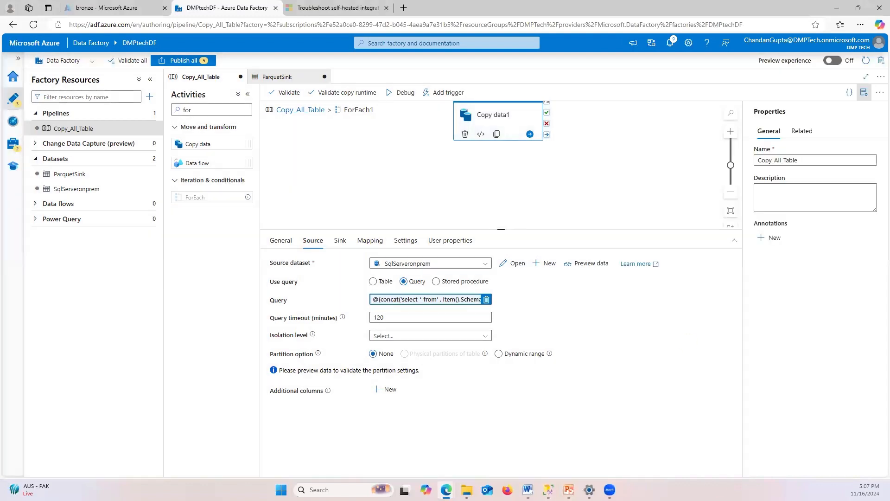
{"action": "left_click", "coordinate": [303, 113]}
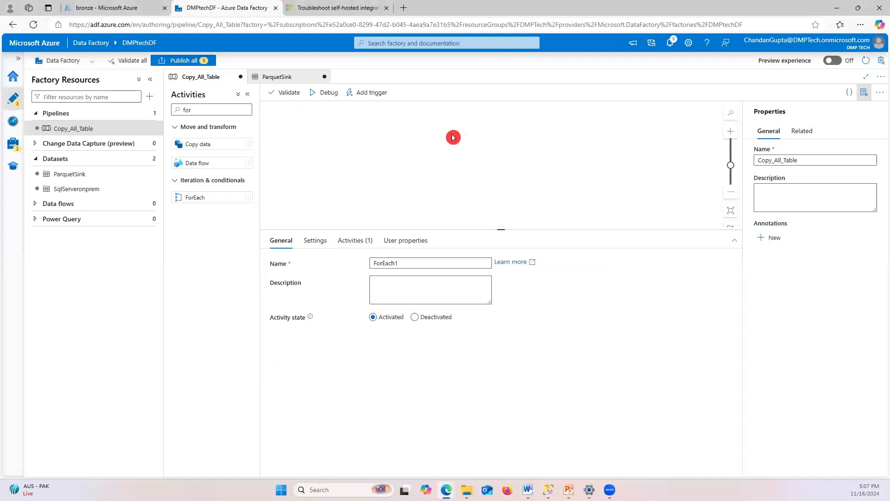
{"action": "left_click", "coordinate": [452, 140]}
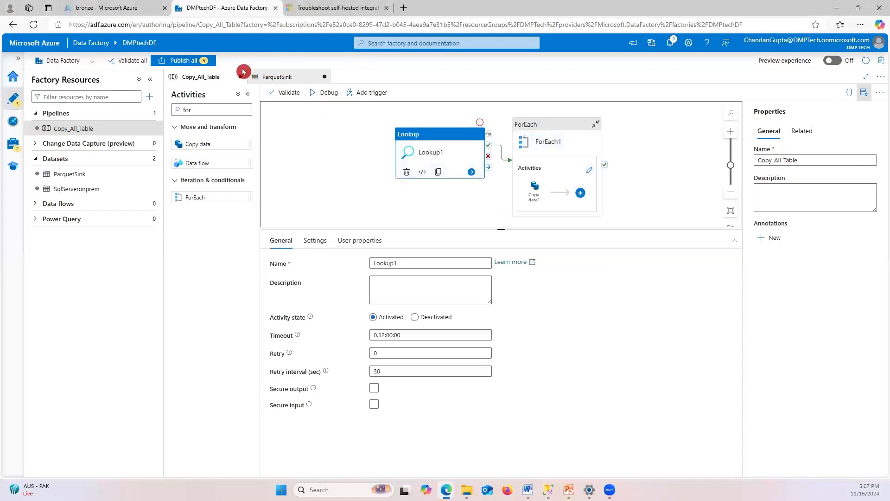
{"action": "left_click", "coordinate": [332, 93]}
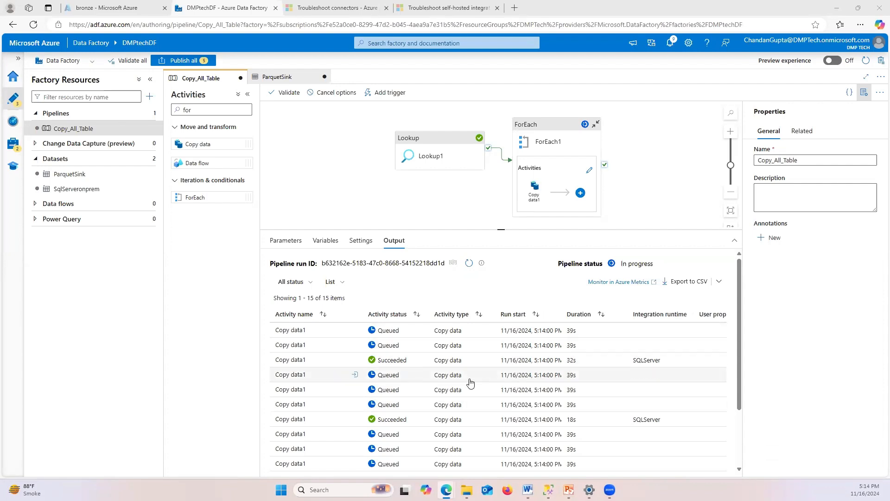
Recheck Copy data1's source query in the expression builder, keeping it unchanged
{"action": "left_click", "coordinate": [618, 178]}
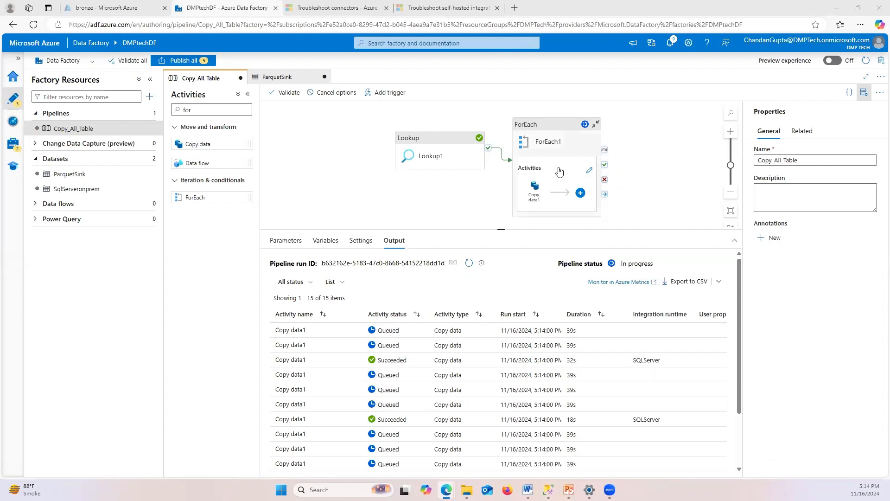
{"action": "left_click", "coordinate": [589, 169]}
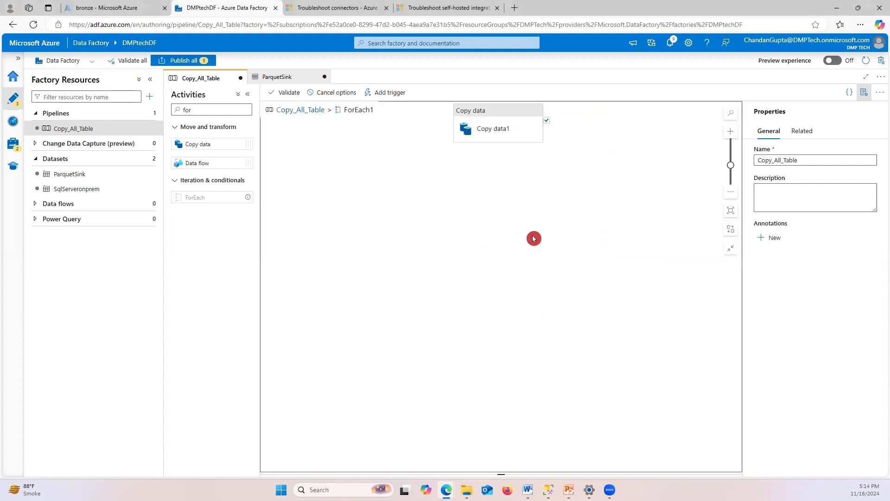
{"action": "left_click", "coordinate": [497, 122]}
{"action": "left_click", "coordinate": [429, 299]}
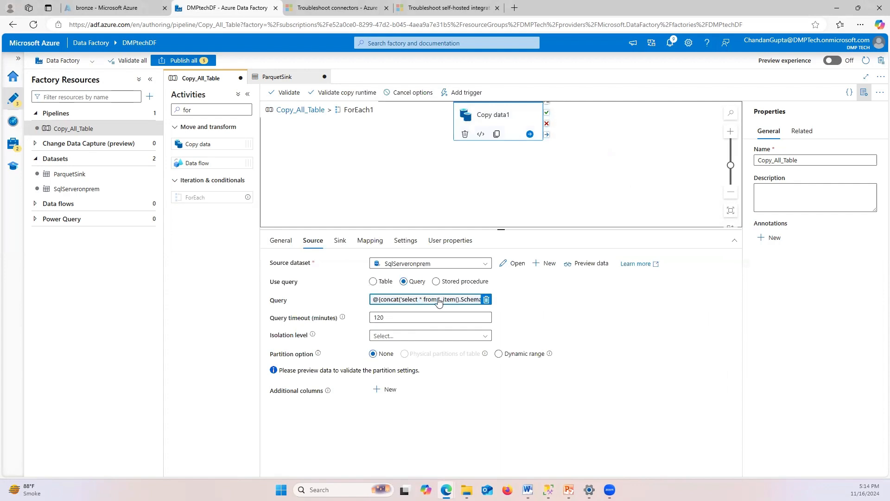
{"action": "left_click", "coordinate": [569, 294]}
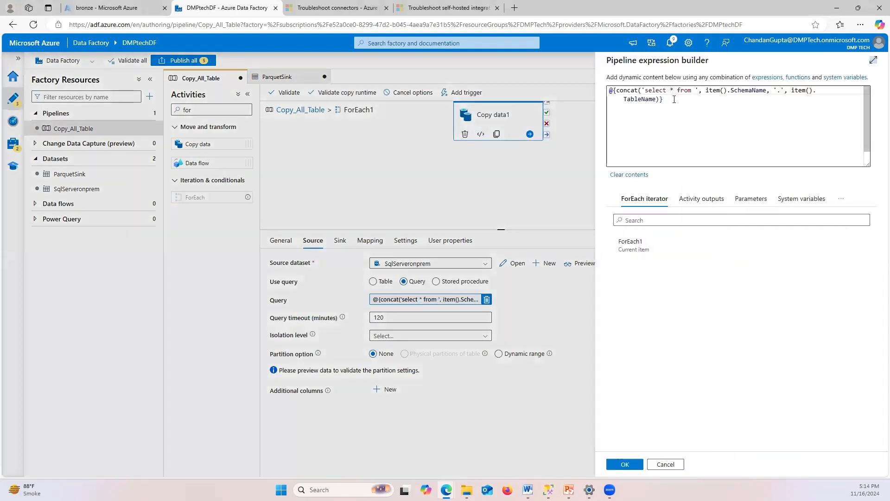
{"action": "left_click_drag", "start_coordinate": [674, 100], "coordinate": [607, 92]}
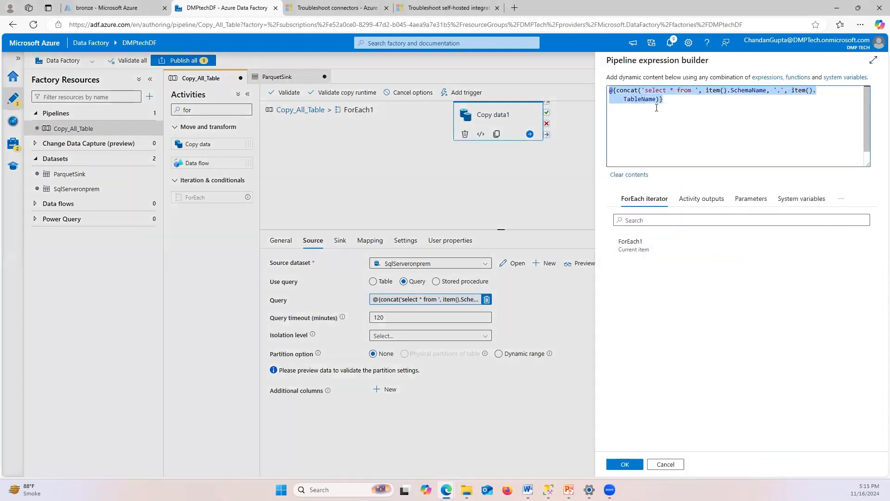
{"action": "left_click", "coordinate": [696, 91]}
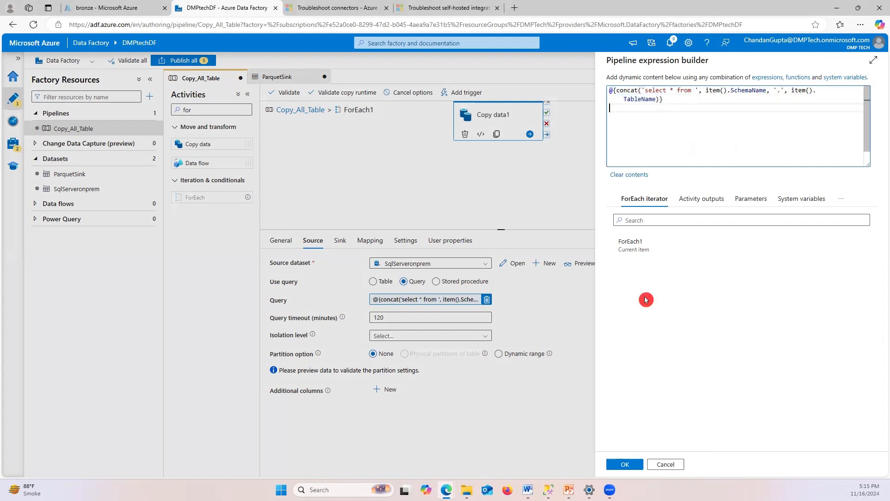
{"action": "left_click", "coordinate": [625, 464]}
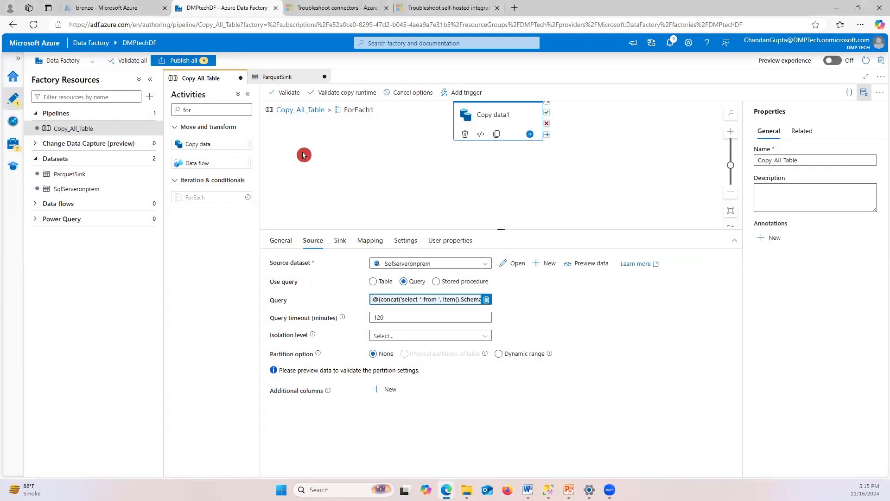
Refresh the debug run's activity statuses, then switch to the bronze container page
{"action": "left_click", "coordinate": [301, 109]}
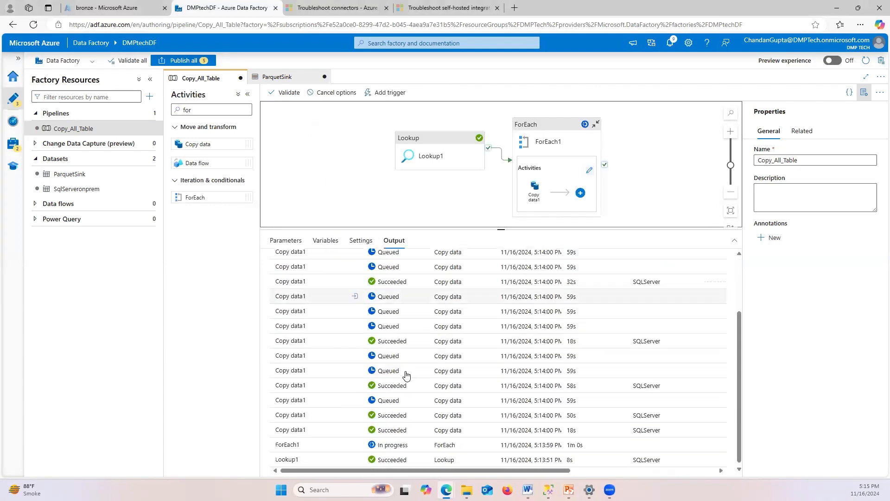
{"action": "left_click", "coordinate": [470, 265]}
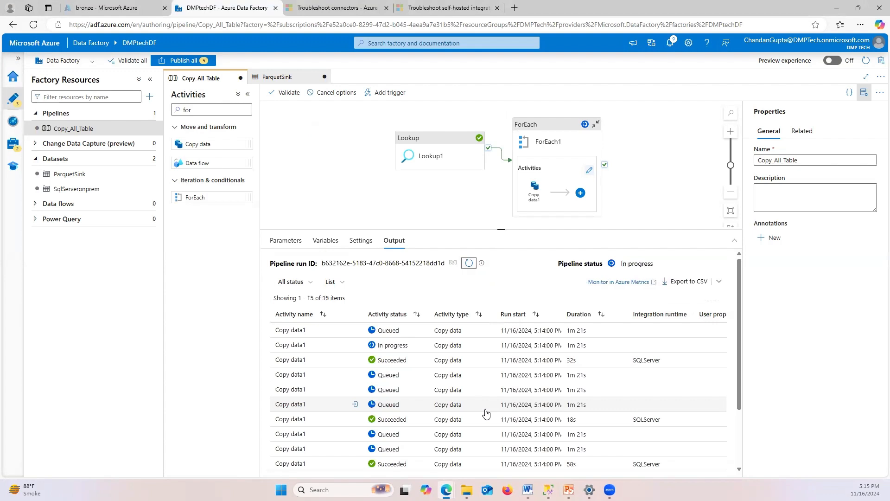
{"action": "scroll", "coordinate": [487, 414], "scroll_direction": "down", "scroll_amount": 3}
{"action": "scroll", "coordinate": [449, 421], "scroll_direction": "up", "scroll_amount": 3}
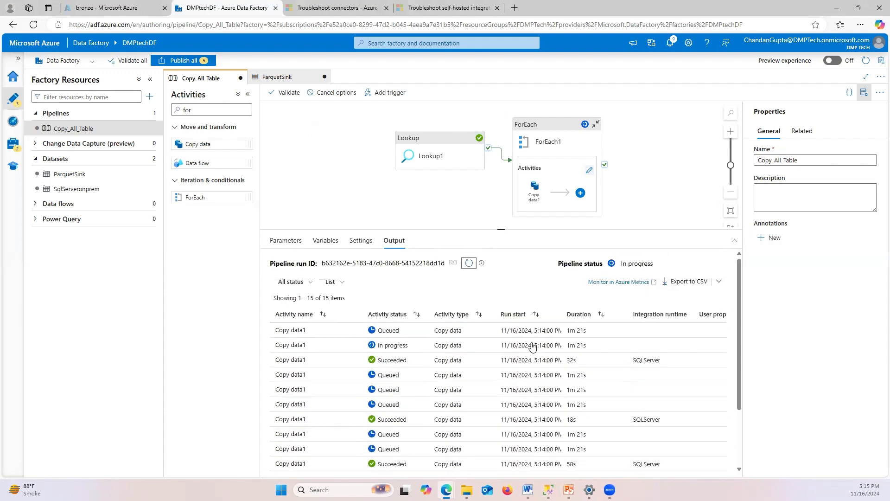
{"action": "left_click", "coordinate": [466, 268]}
{"action": "left_click", "coordinate": [103, 7]}
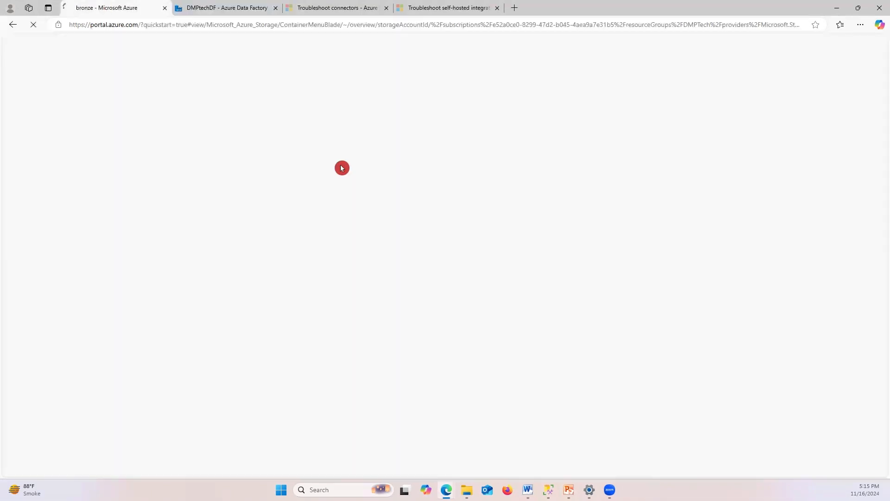
Check bronze/SalesLT/Customer in the portal for Customer.Parquet (98.16 KiB), then return to Data Factory
{"action": "left_click", "coordinate": [221, 7]}
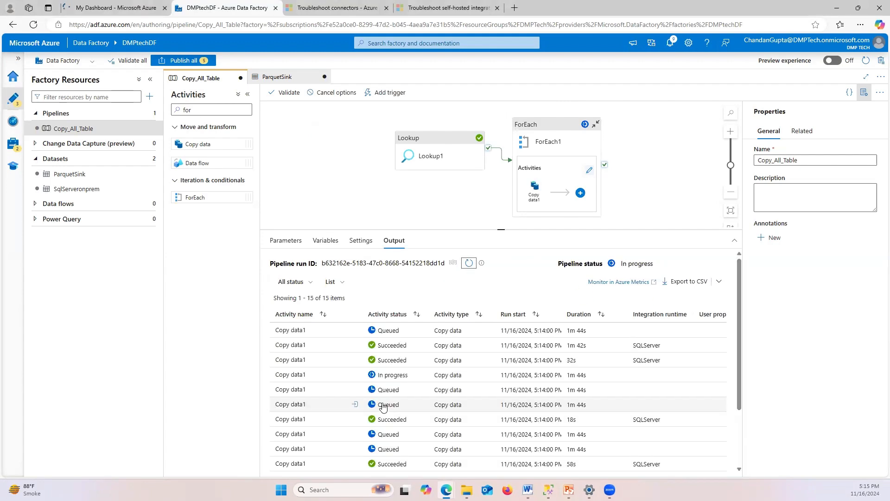
{"action": "left_click", "coordinate": [103, 7]}
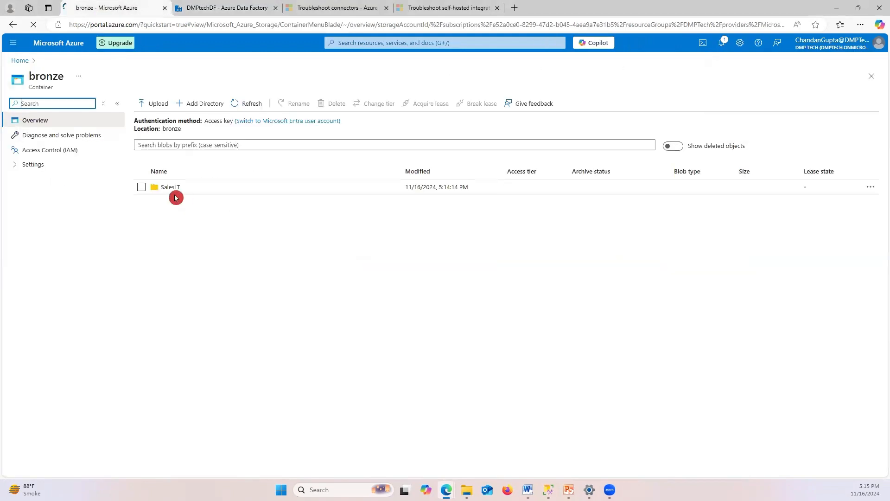
{"action": "left_click", "coordinate": [168, 187]}
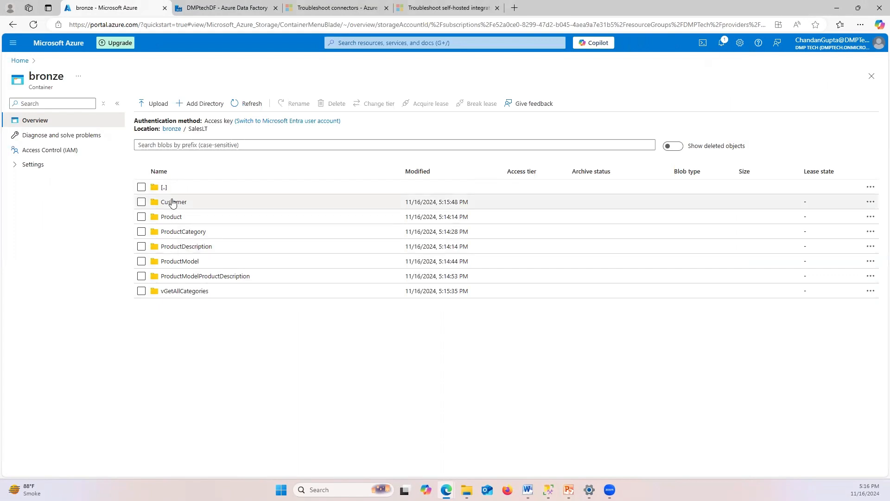
{"action": "left_click", "coordinate": [183, 228]}
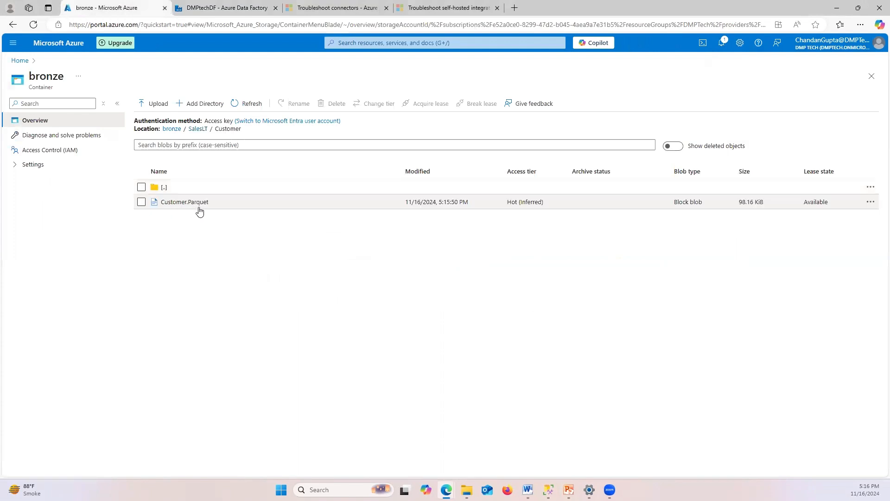
{"action": "left_click", "coordinate": [226, 221]}
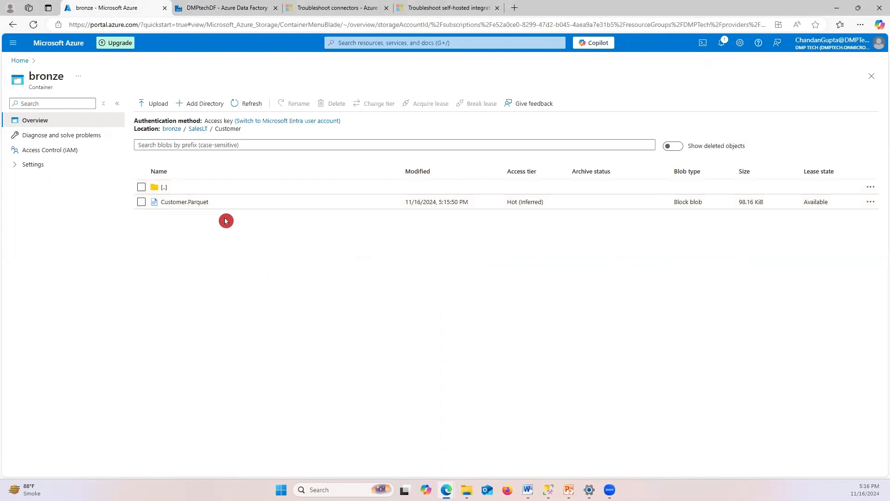
{"action": "left_click", "coordinate": [218, 9]}
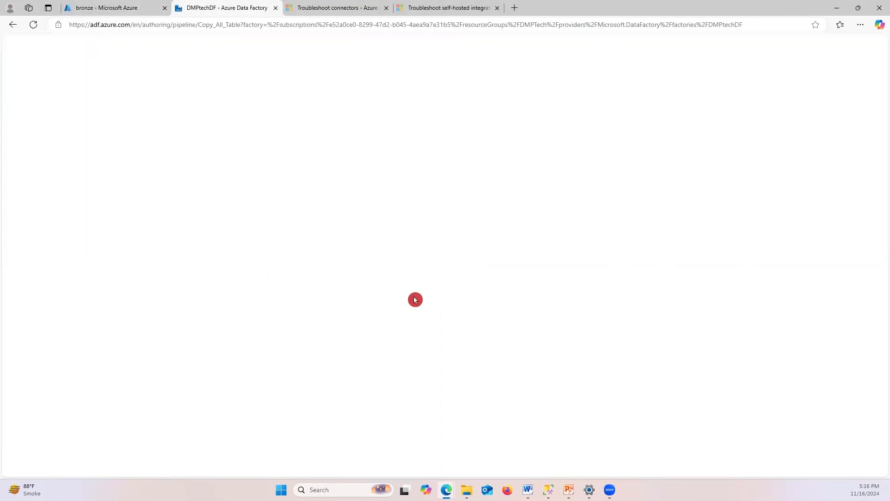
Refresh the Copy_All_Table activity runs twice until eight Copy data1 runs show succeeded
{"action": "scroll", "coordinate": [478, 380], "scroll_direction": "down", "scroll_amount": 3}
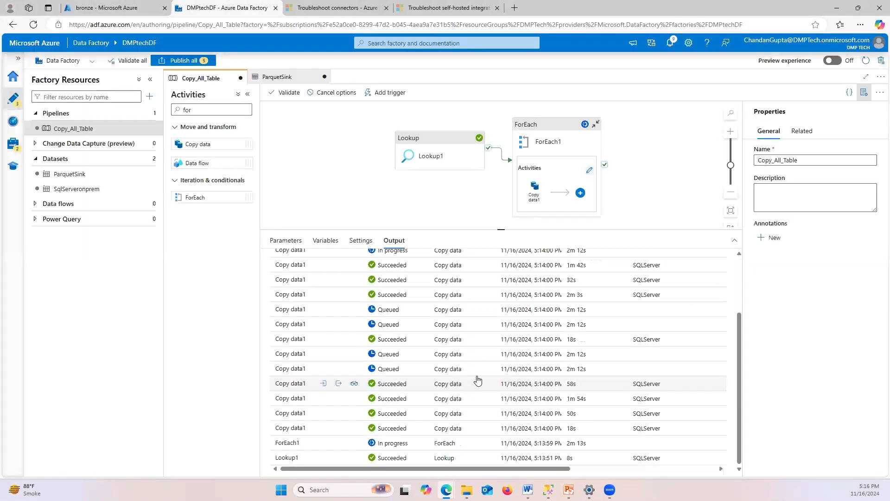
{"action": "scroll", "coordinate": [478, 381], "scroll_direction": "up", "scroll_amount": 3}
{"action": "left_click", "coordinate": [468, 267]}
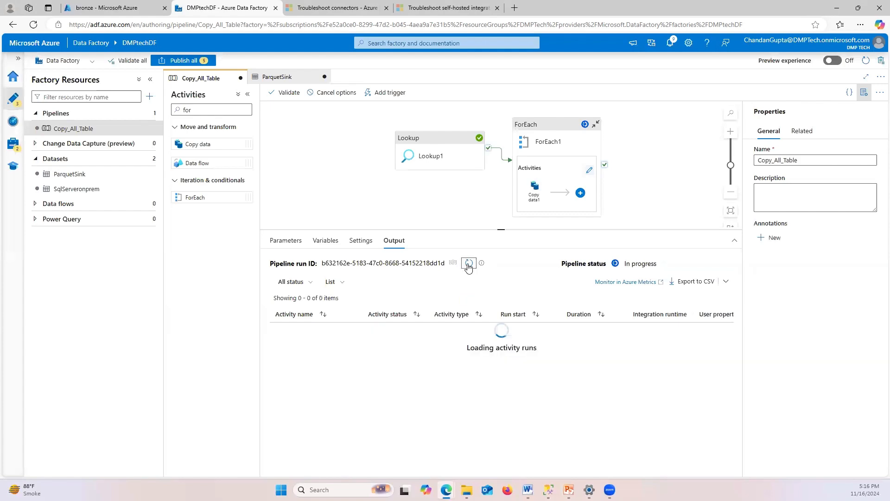
{"action": "scroll", "coordinate": [463, 399], "scroll_direction": "down", "scroll_amount": 3}
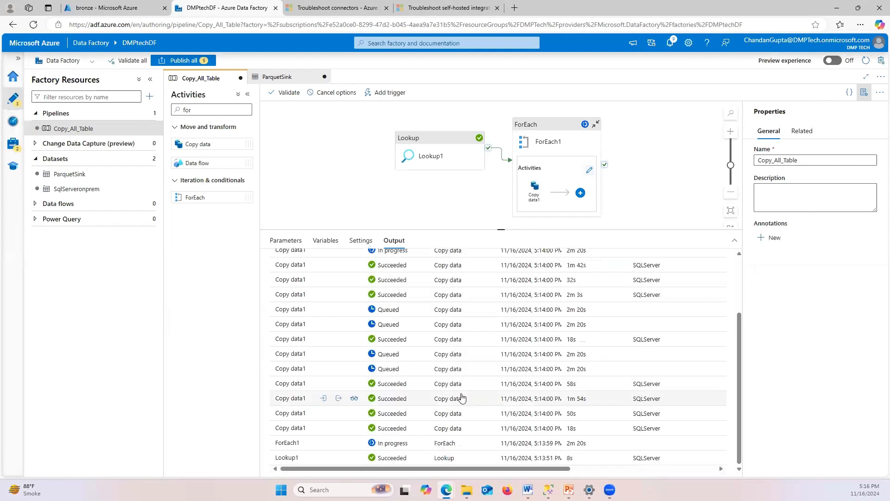
{"action": "scroll", "coordinate": [462, 398], "scroll_direction": "up", "scroll_amount": 5}
{"action": "scroll", "coordinate": [473, 263], "scroll_direction": "up", "scroll_amount": 2}
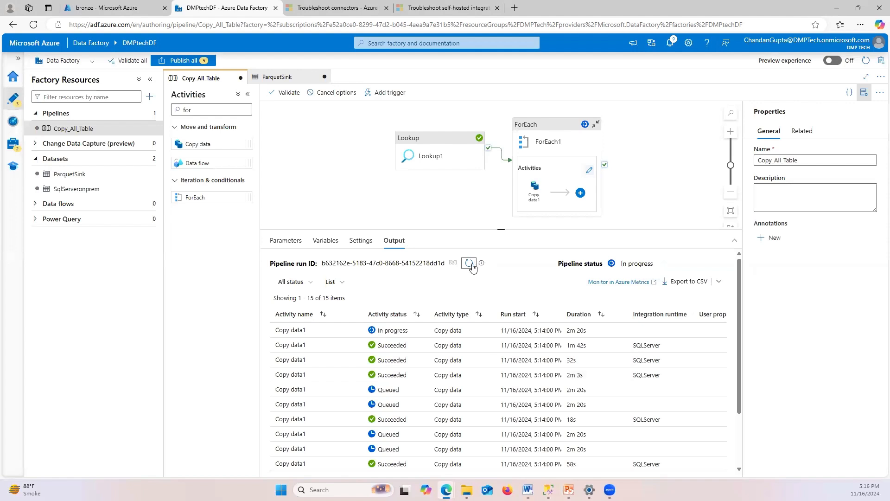
{"action": "left_click", "coordinate": [470, 264]}
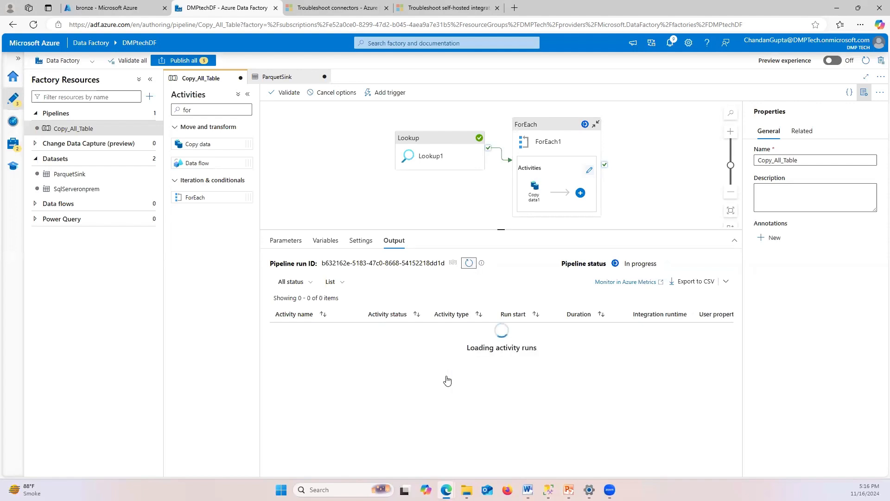